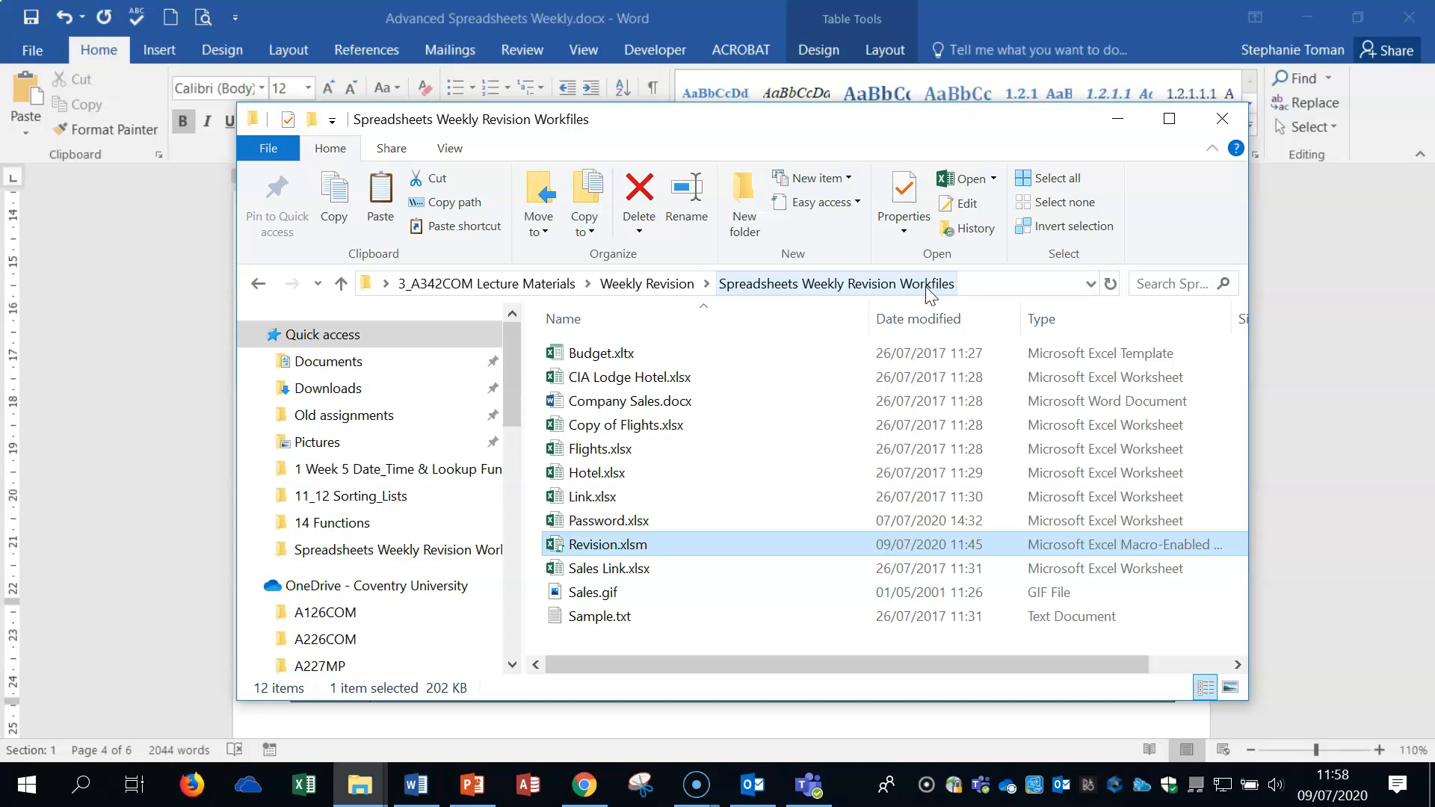
Step: Switch to the Advanced Spreadsheets Weekly document in Word and review question 29 in the Week 5 Functions section
{"action": "left_click", "coordinate": [416, 787]}
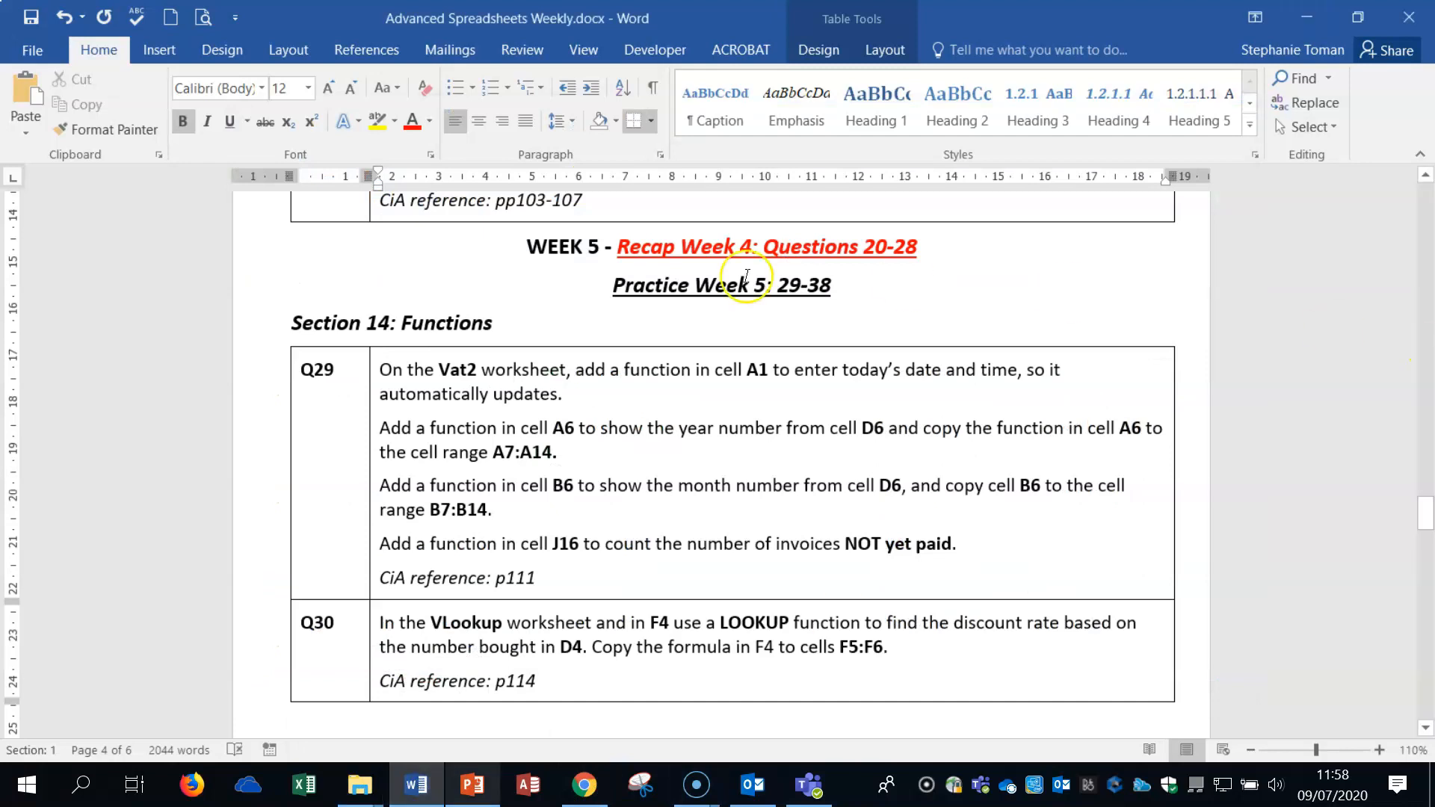
{"action": "left_click", "coordinate": [248, 383]}
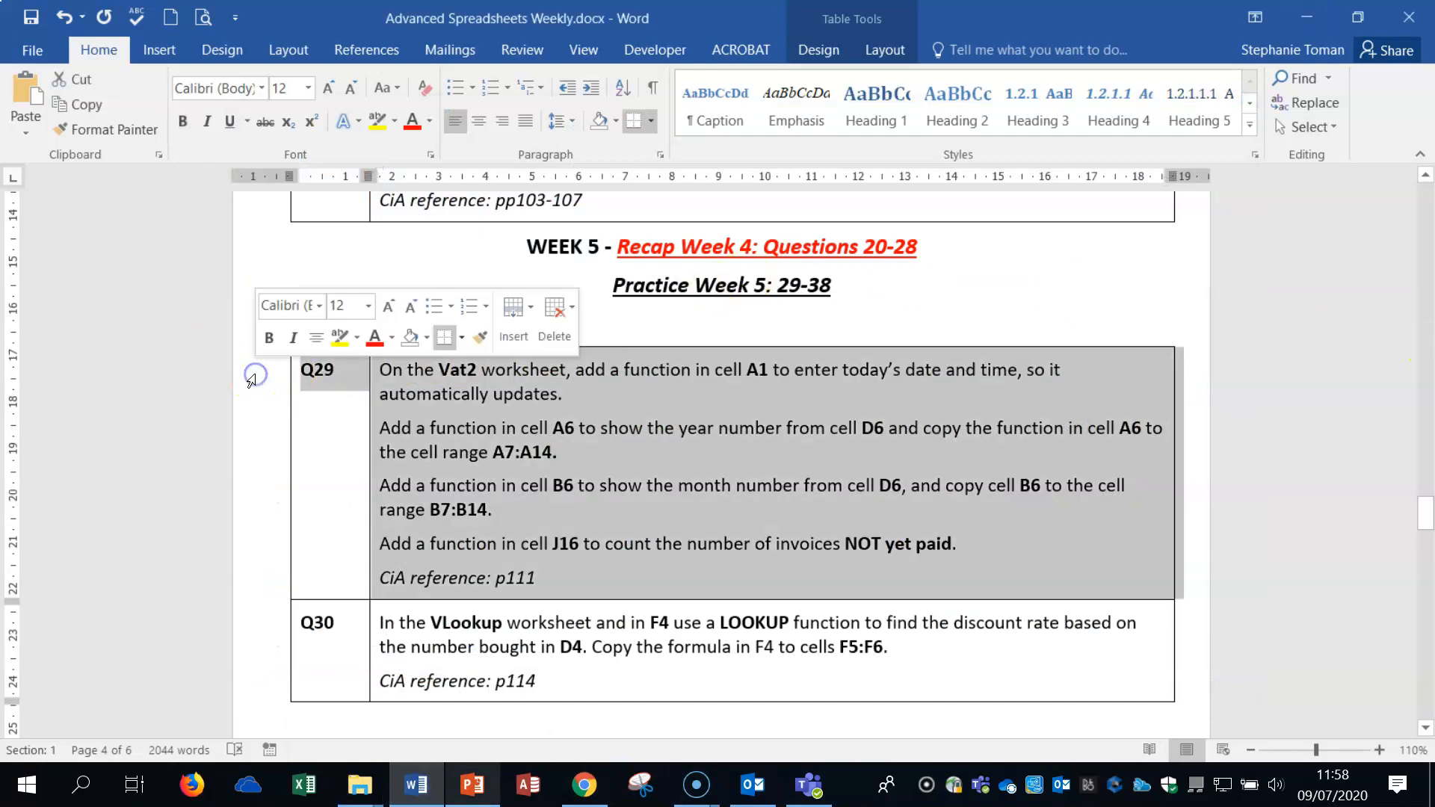
{"action": "left_click_drag", "start_coordinate": [1425, 514], "coordinate": [1426, 181]}
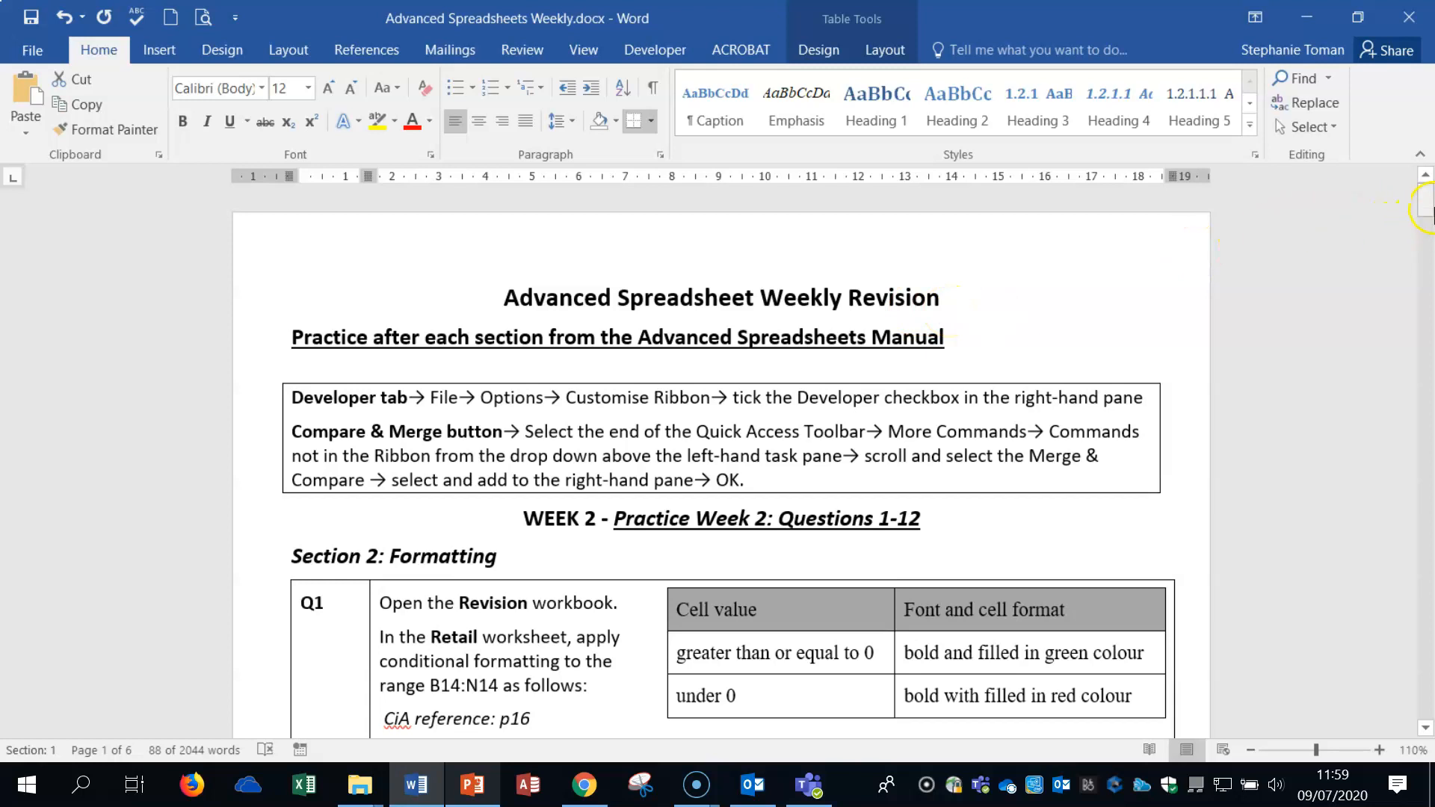
{"action": "left_click", "coordinate": [1429, 201]}
{"action": "left_click_drag", "start_coordinate": [1429, 200], "coordinate": [1418, 519]}
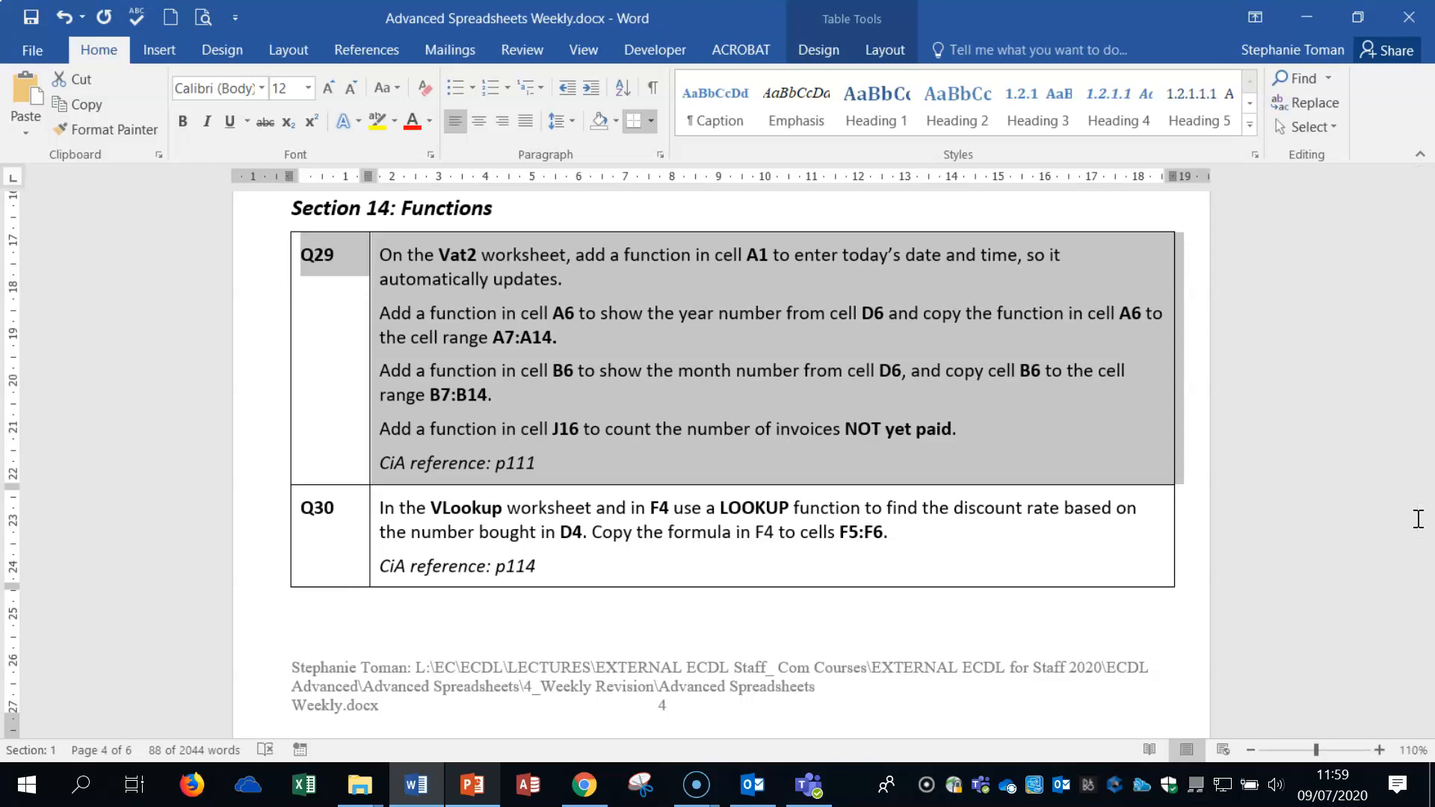
{"action": "scroll", "coordinate": [1123, 397], "scroll_direction": "up", "scroll_amount": 5}
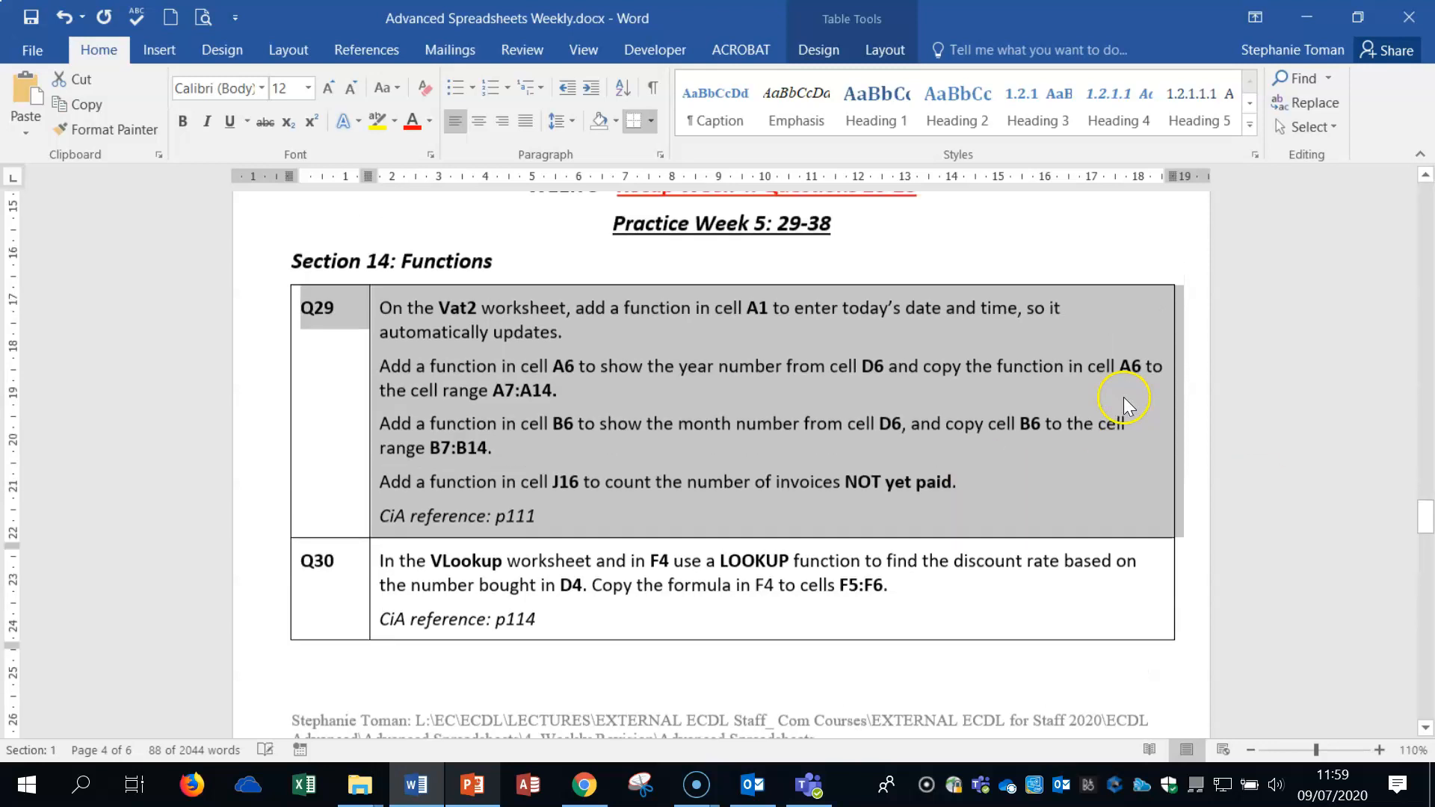
{"action": "scroll", "coordinate": [1125, 397], "scroll_direction": "down", "scroll_amount": 4}
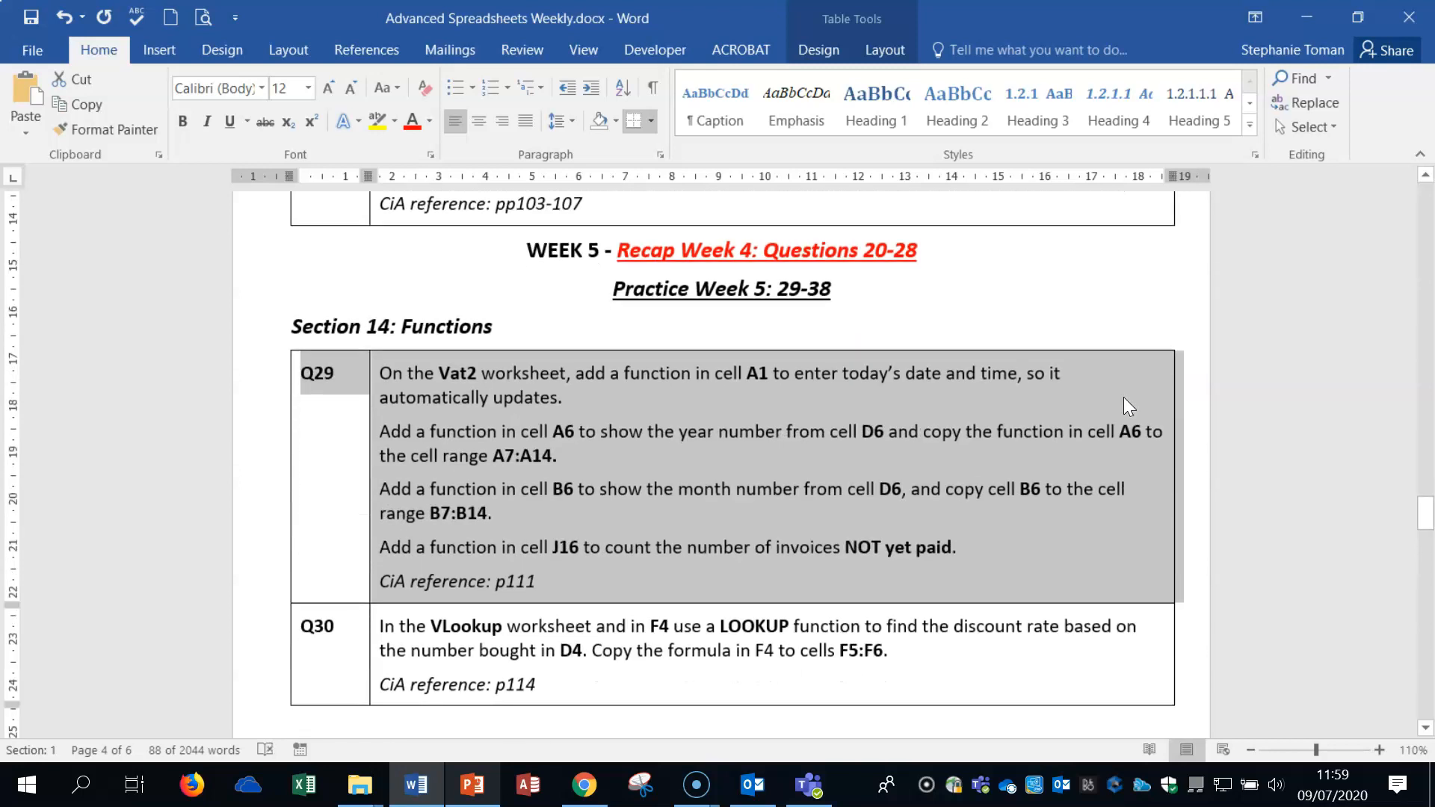
{"action": "scroll", "coordinate": [1124, 397], "scroll_direction": "down", "scroll_amount": 1}
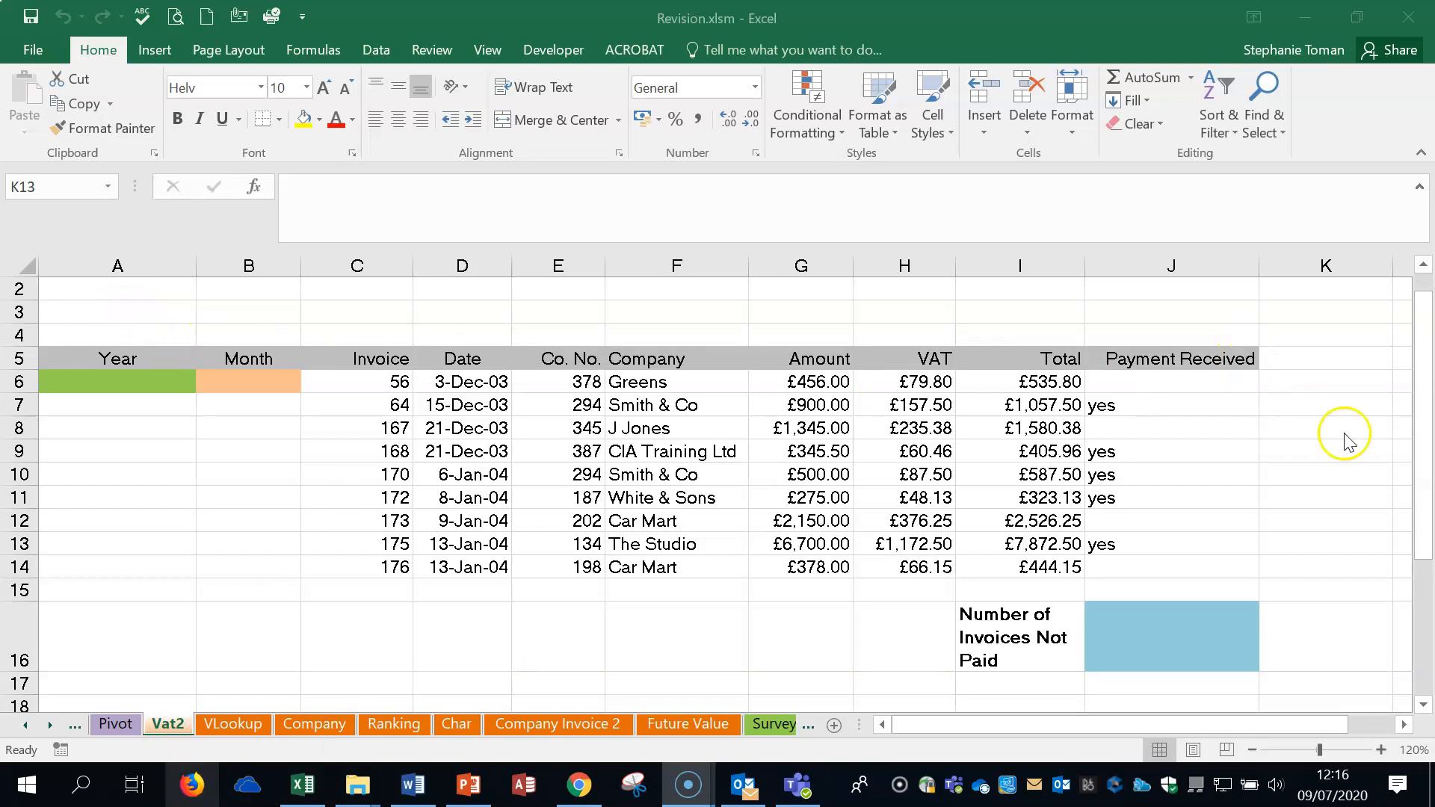
Step: Replace the function in cell A1 of the Vat2 worksheet with =NOW() for an automatically updating date and time
{"action": "scroll", "coordinate": [1351, 429], "scroll_direction": "up", "scroll_amount": 1}
{"action": "left_click", "coordinate": [170, 293]}
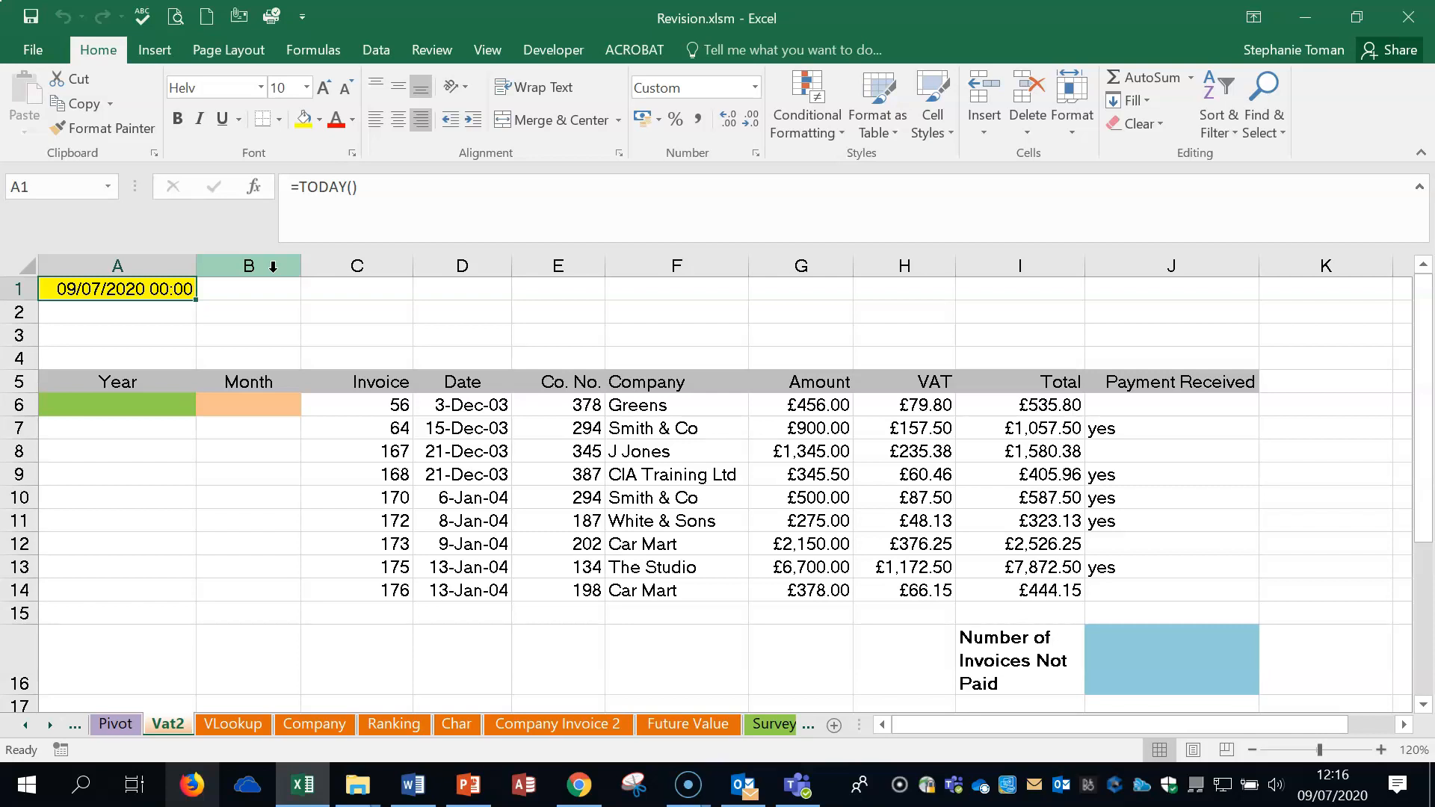
{"action": "type", "text": "=Now"}
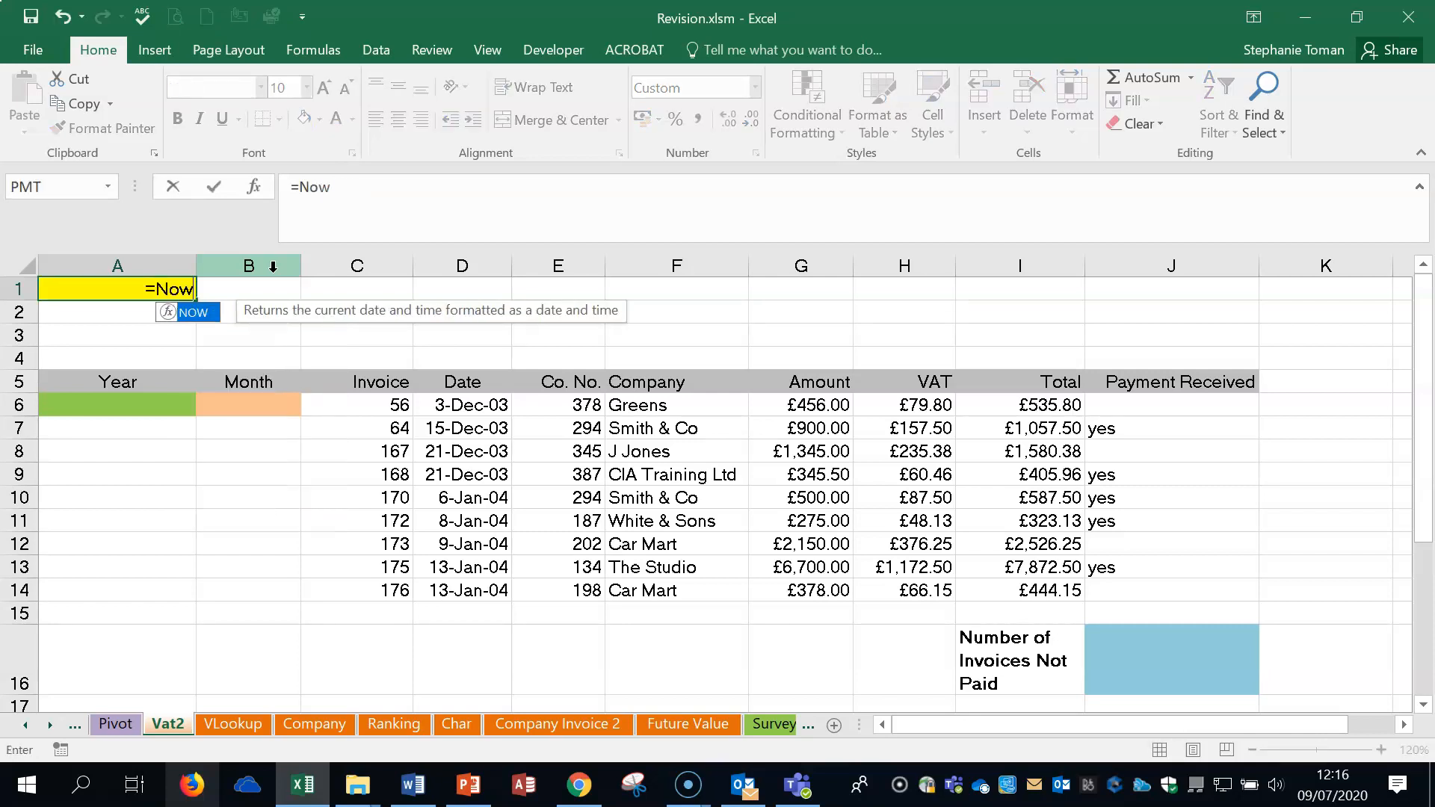
{"action": "key", "text": "Tab"}
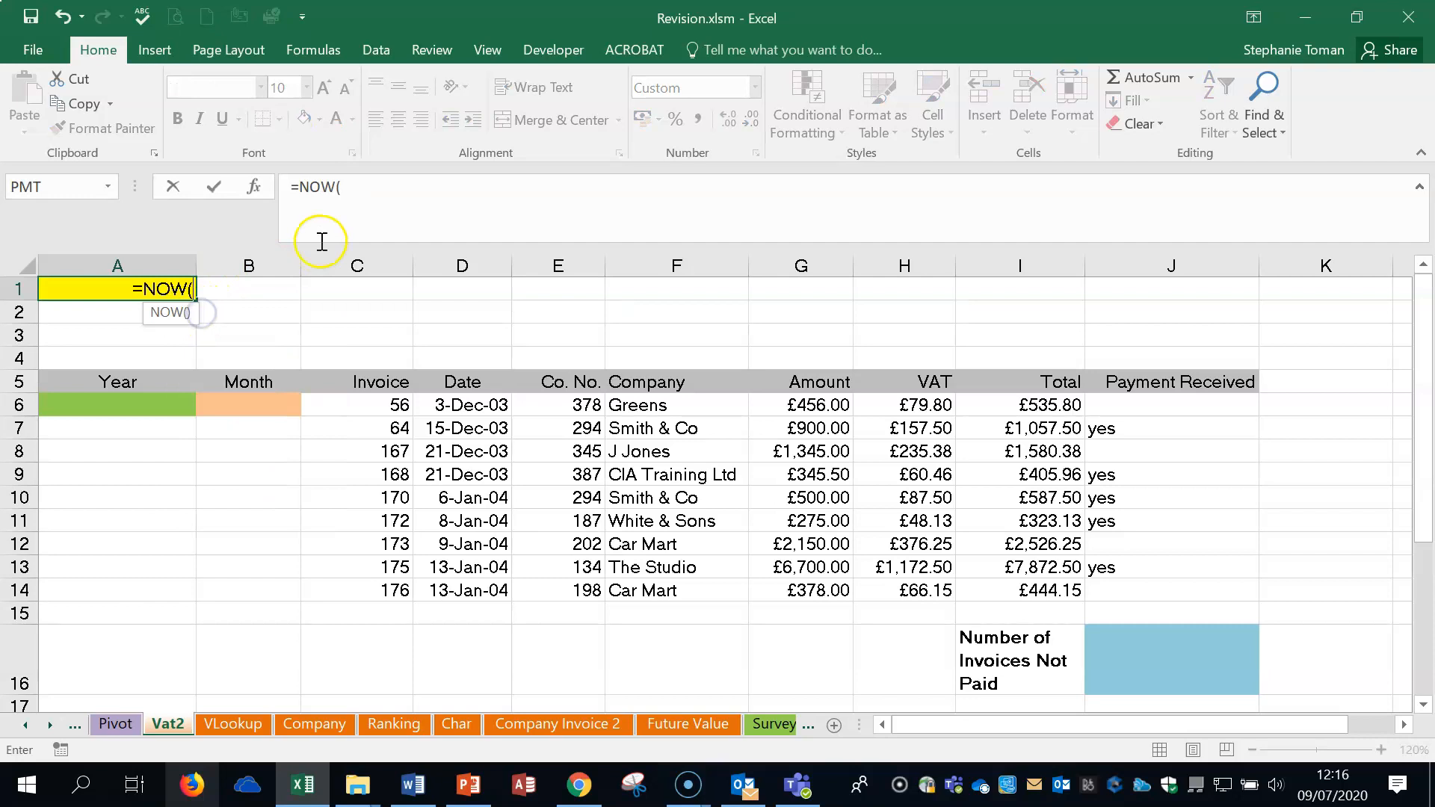
{"action": "type", "text": ")"}
{"action": "key", "text": "Return"}
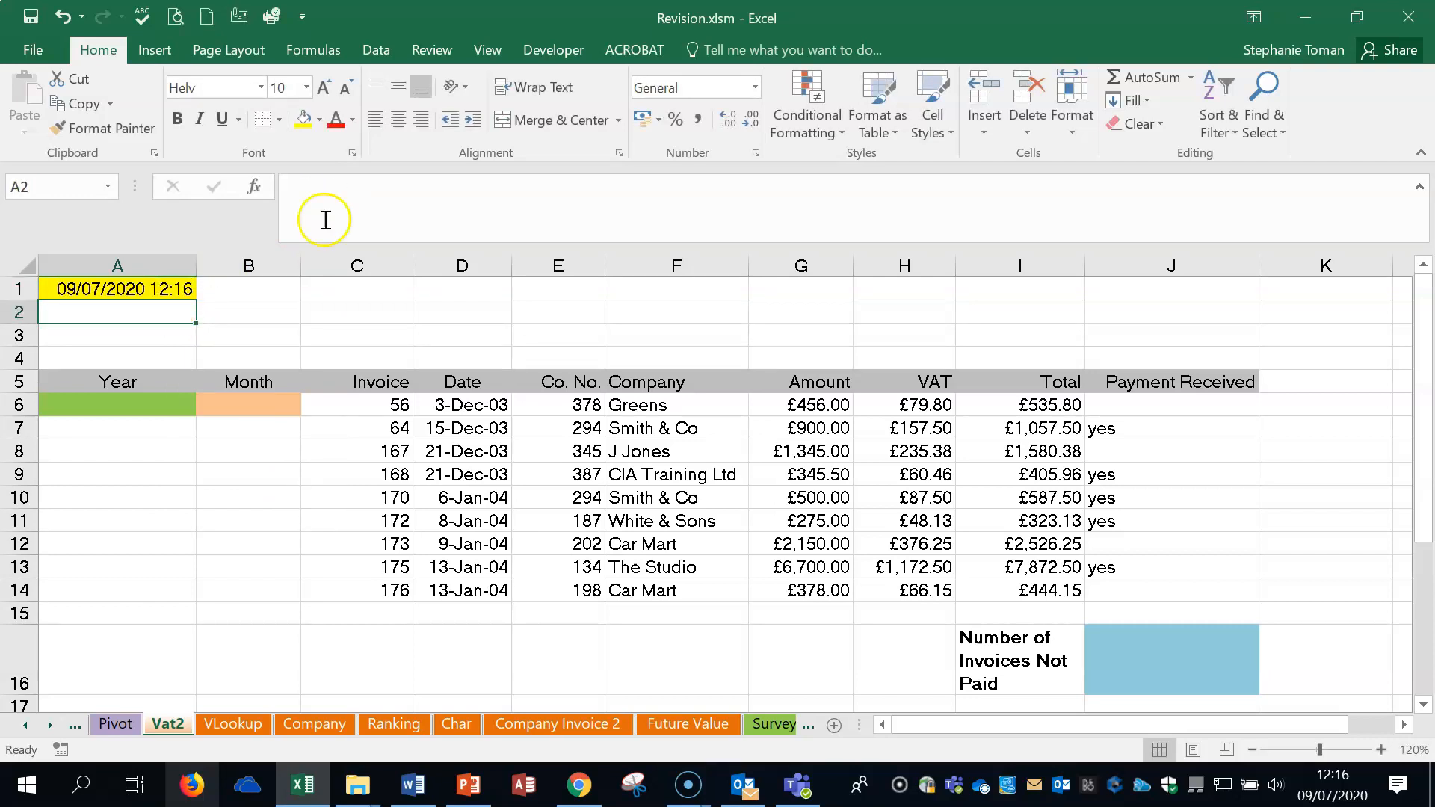
{"action": "left_click", "coordinate": [155, 286]}
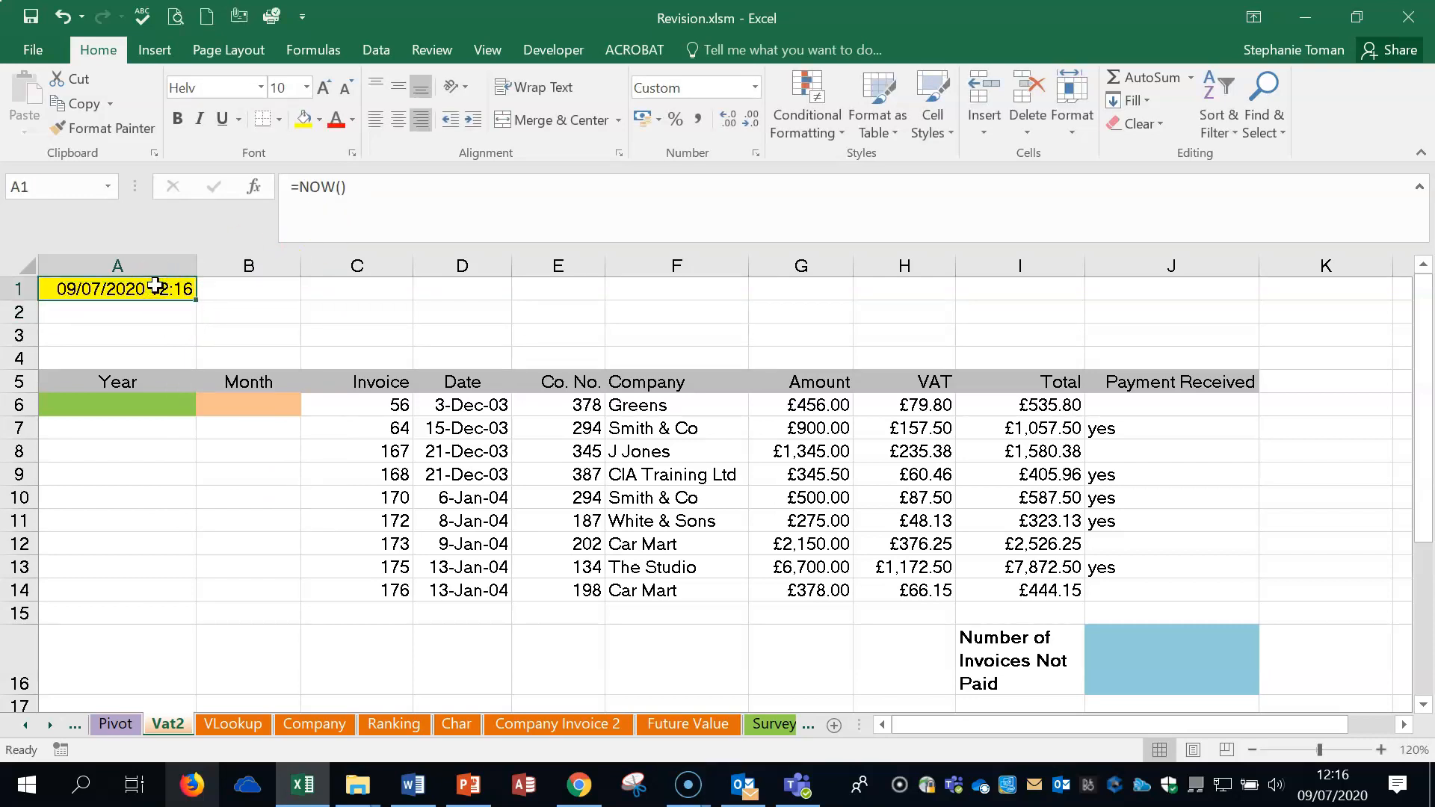
Step: Enter =YEAR(D6) in cell A6 to extract the invoice year and copy the formula down to A14
{"action": "left_click", "coordinate": [141, 407]}
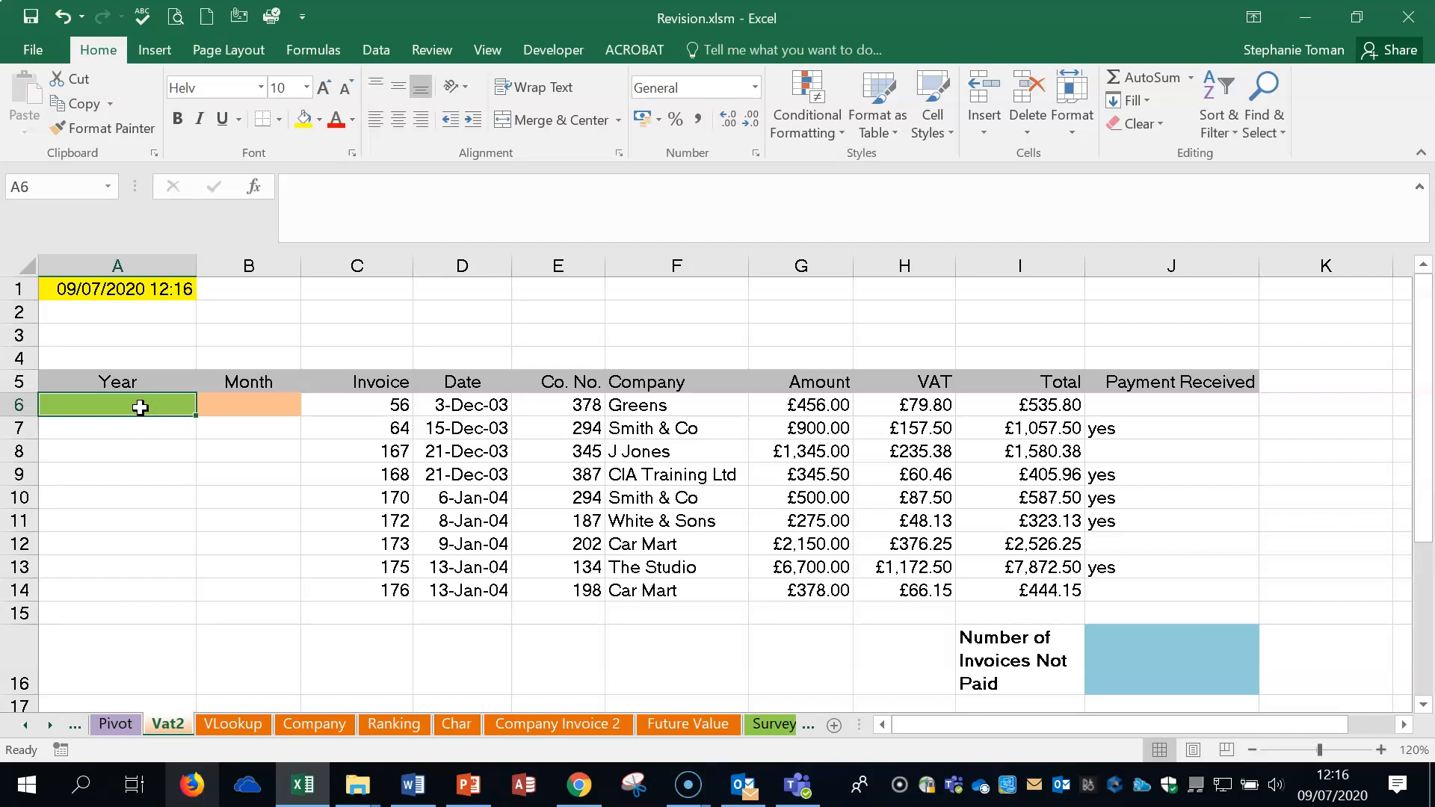
{"action": "type", "text": "=year"}
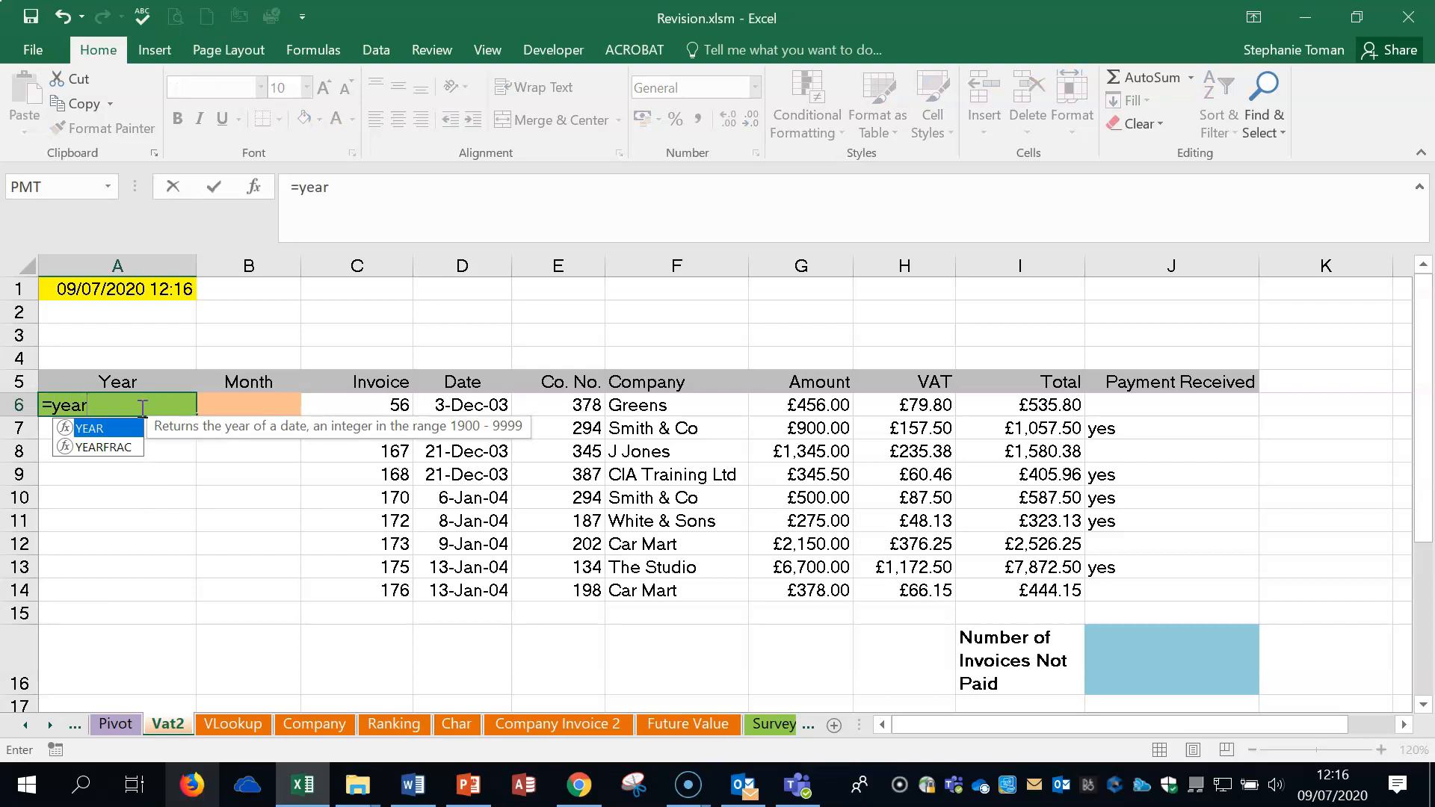
{"action": "double_click", "coordinate": [112, 430]}
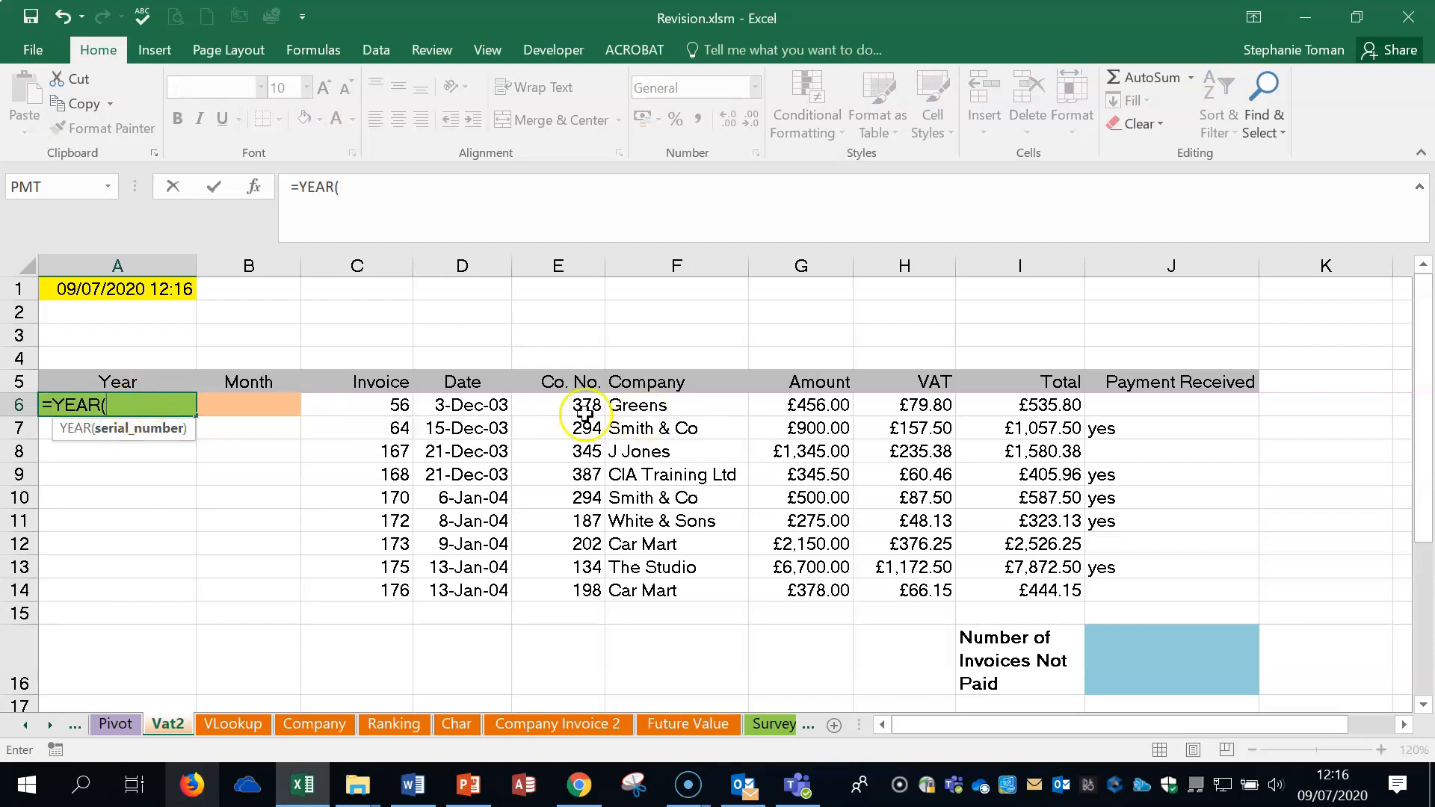
{"action": "left_click", "coordinate": [460, 403]}
{"action": "type", "text": ")"}
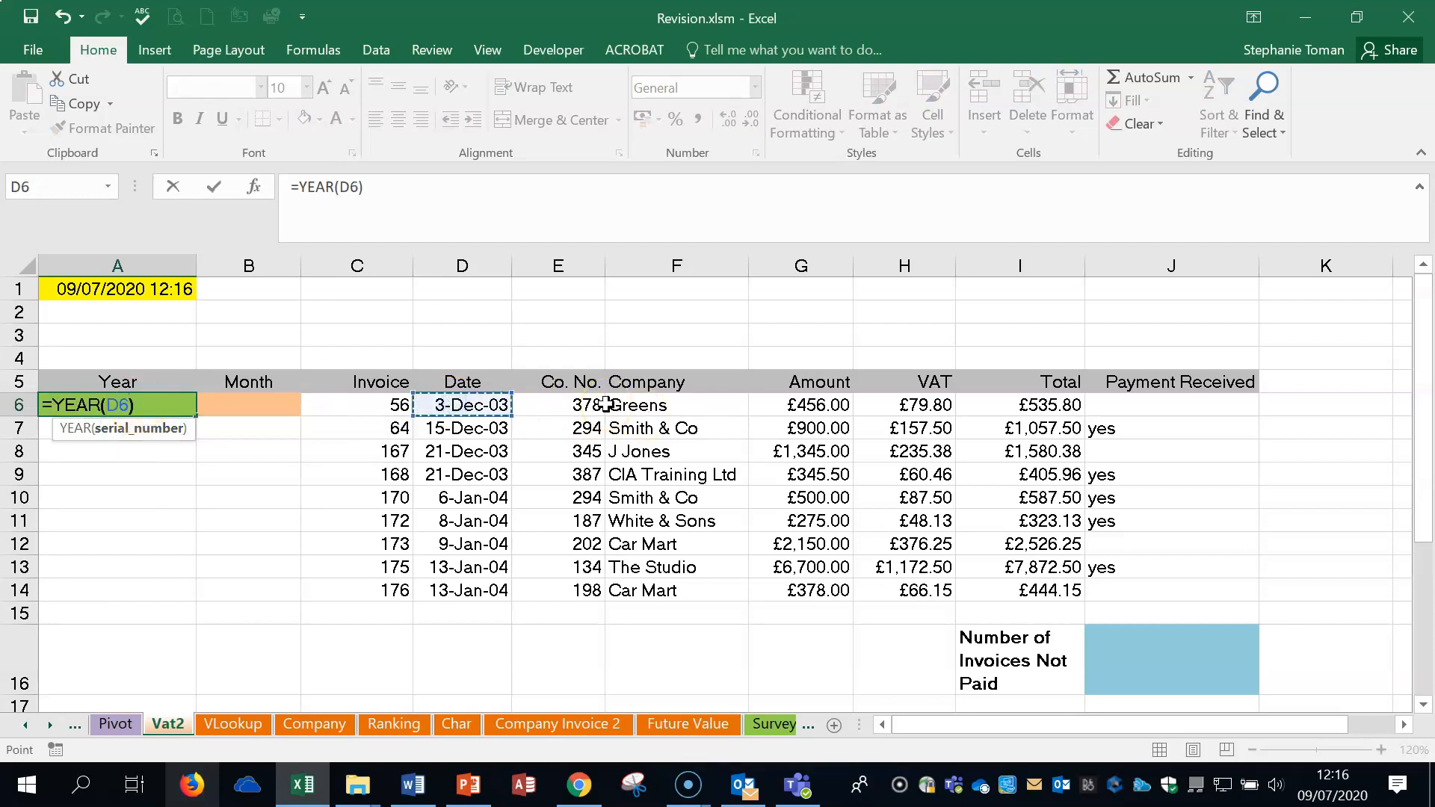
{"action": "key", "text": "Return"}
{"action": "left_click", "coordinate": [168, 404]}
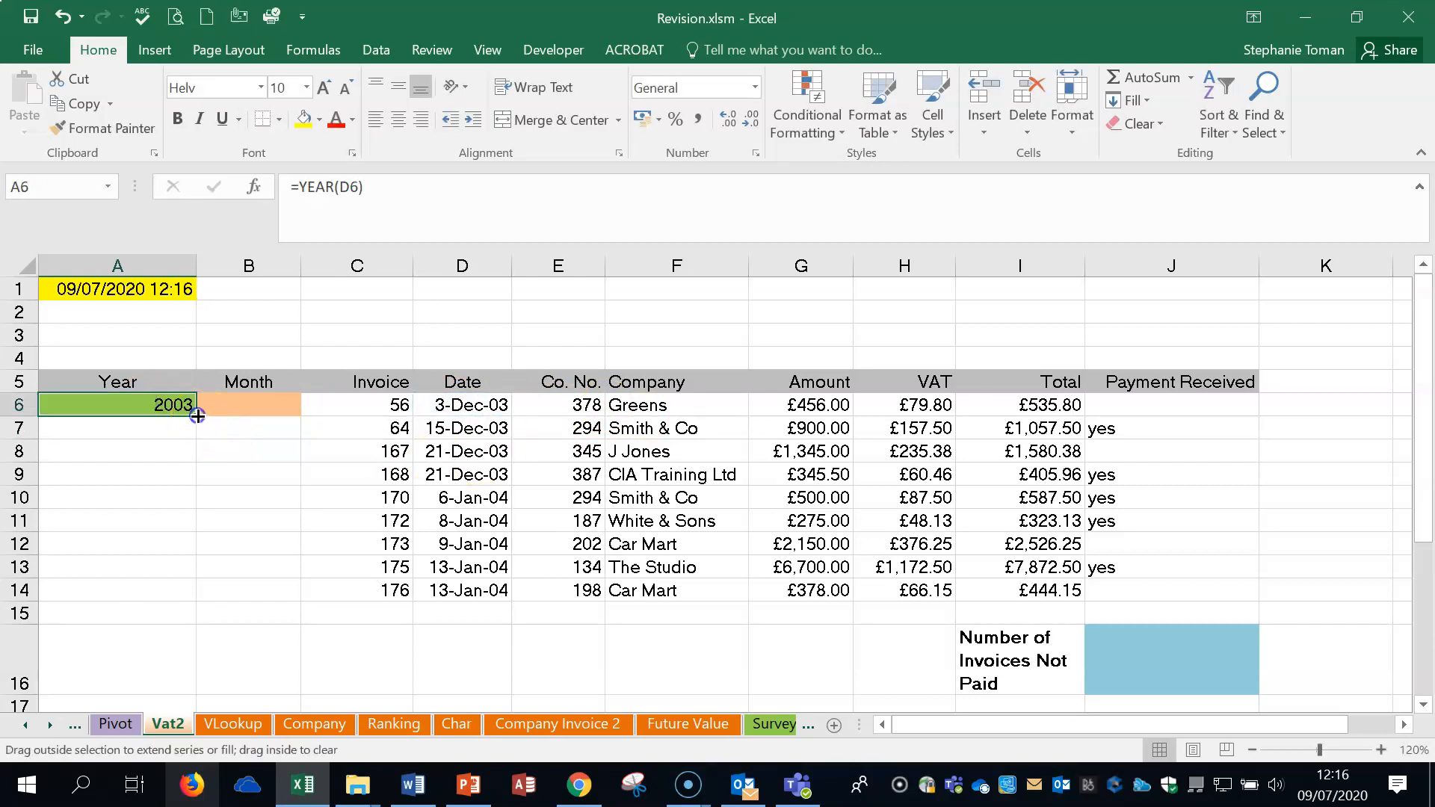
{"action": "double_click", "coordinate": [197, 415]}
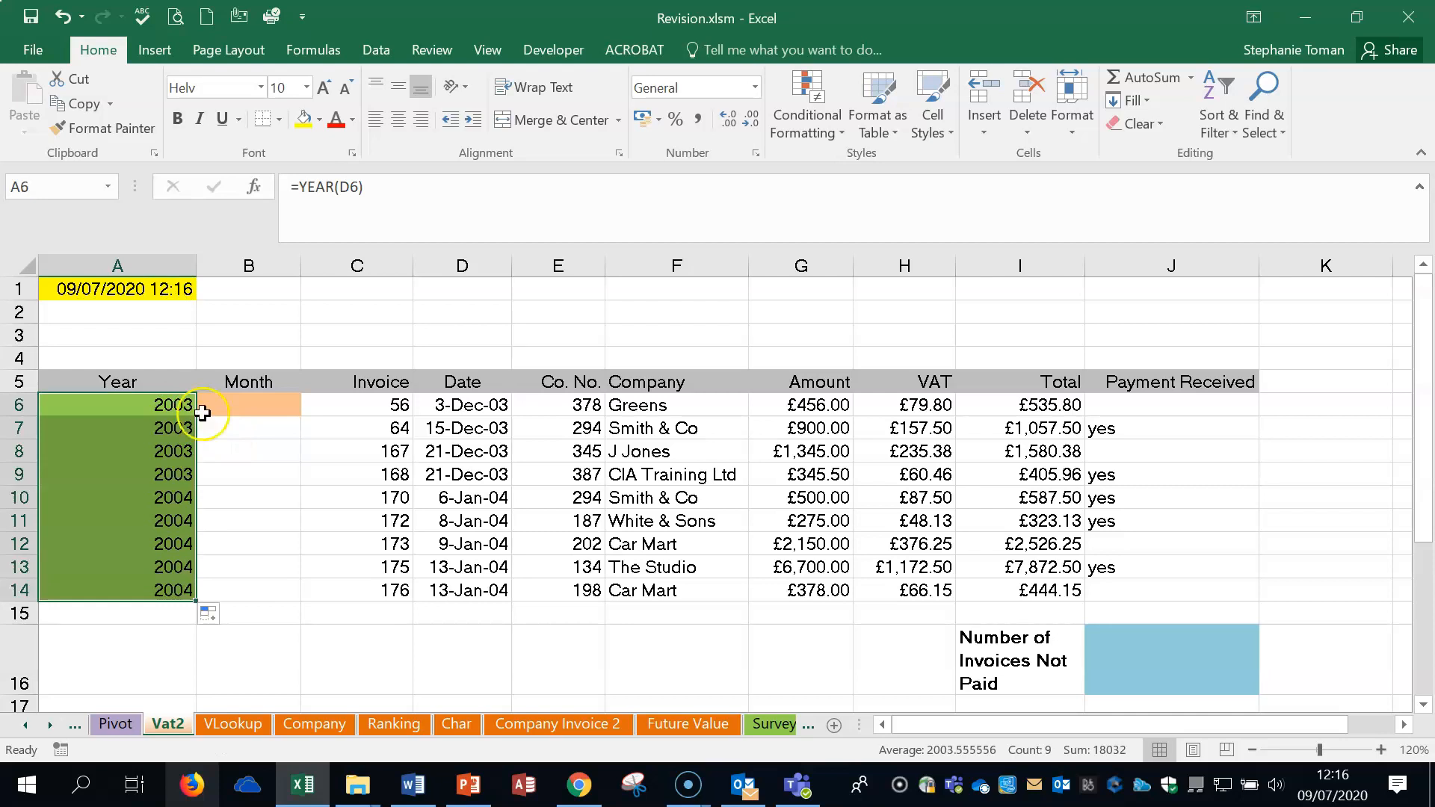
Step: After checking question 29 in the Word document, enter =MONTH(D6) in cell B6 of the Excel sheet and copy it down to B14
{"action": "left_click", "coordinate": [247, 406]}
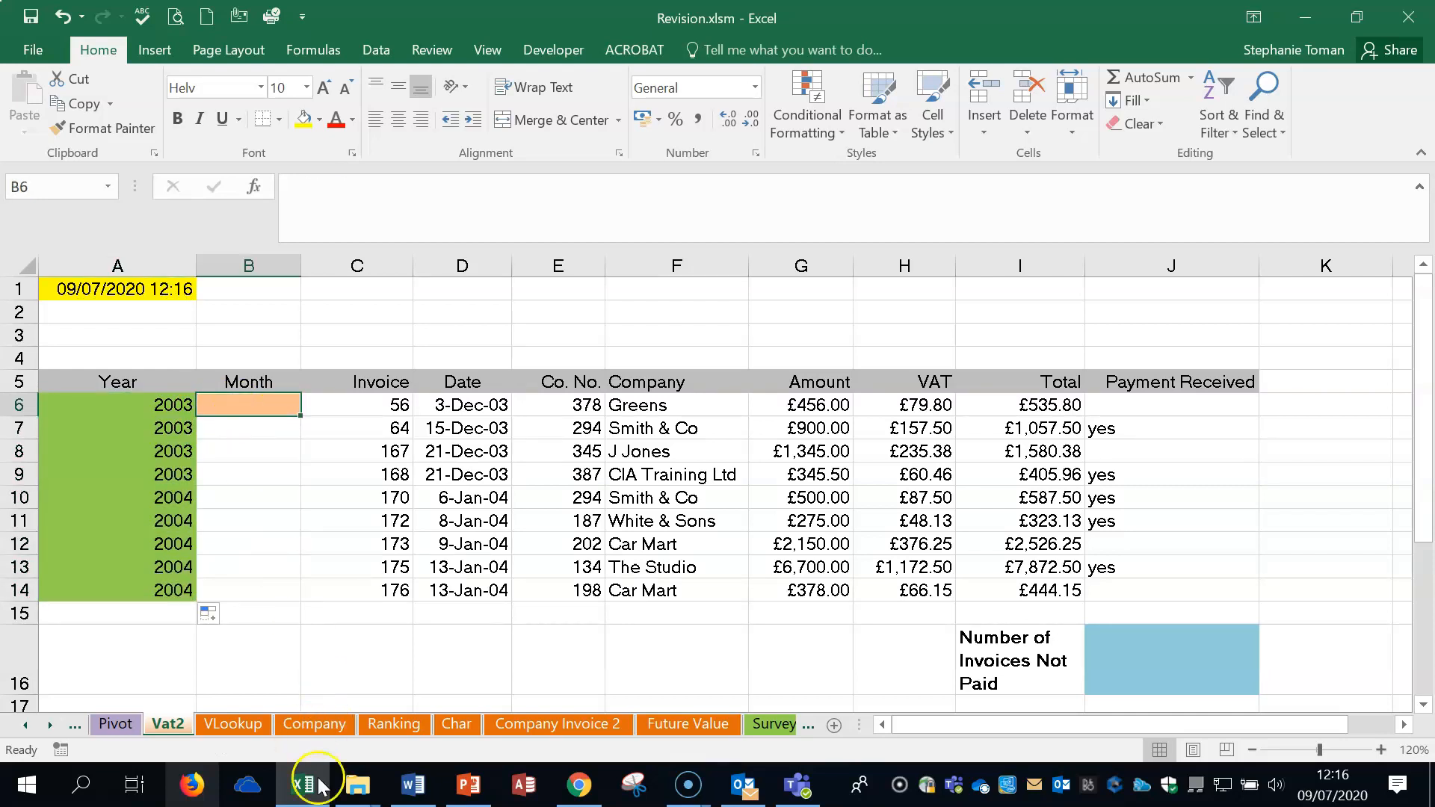
{"action": "left_click", "coordinate": [413, 784]}
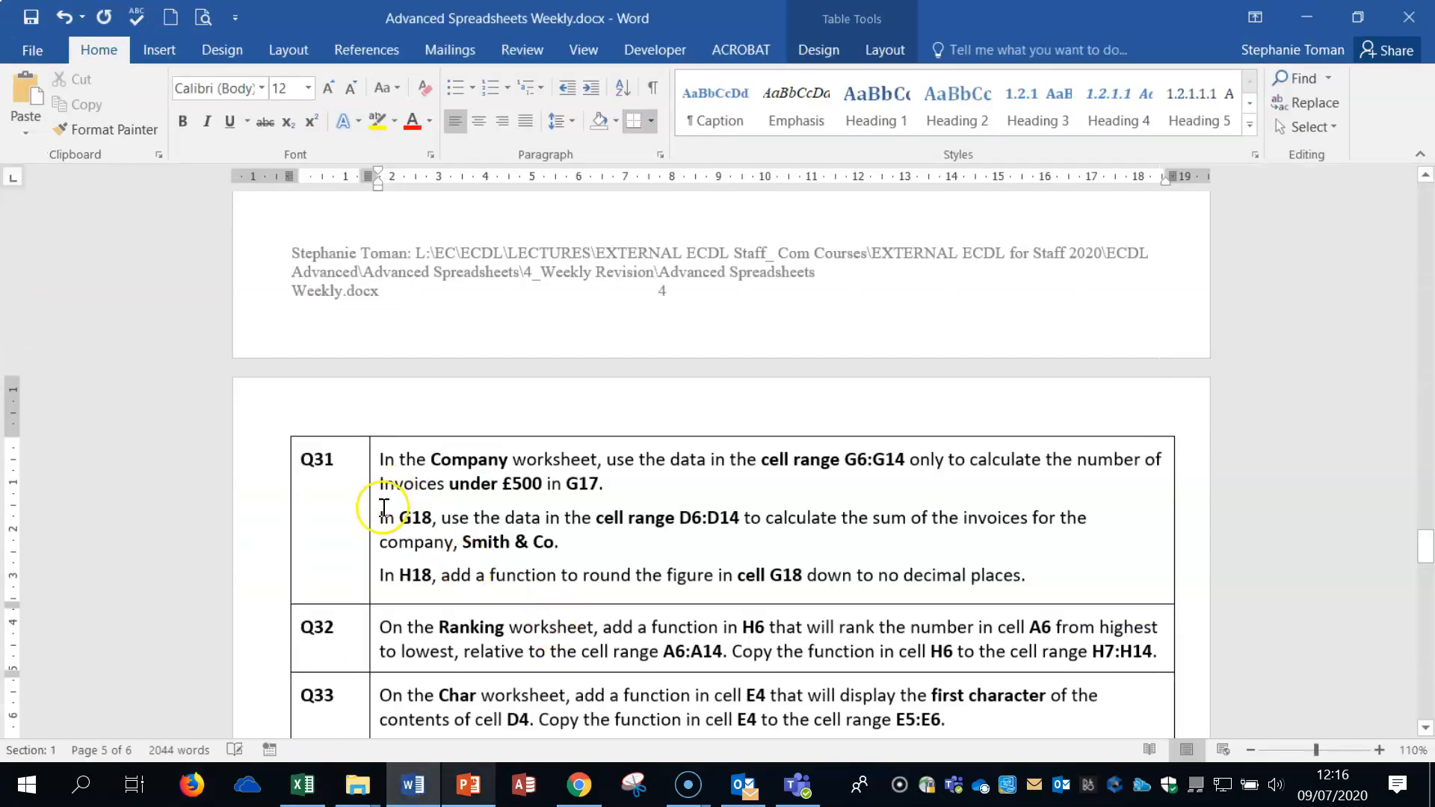
{"action": "scroll", "coordinate": [396, 501], "scroll_direction": "up", "scroll_amount": 8}
{"action": "scroll", "coordinate": [396, 501], "scroll_direction": "down", "scroll_amount": 2}
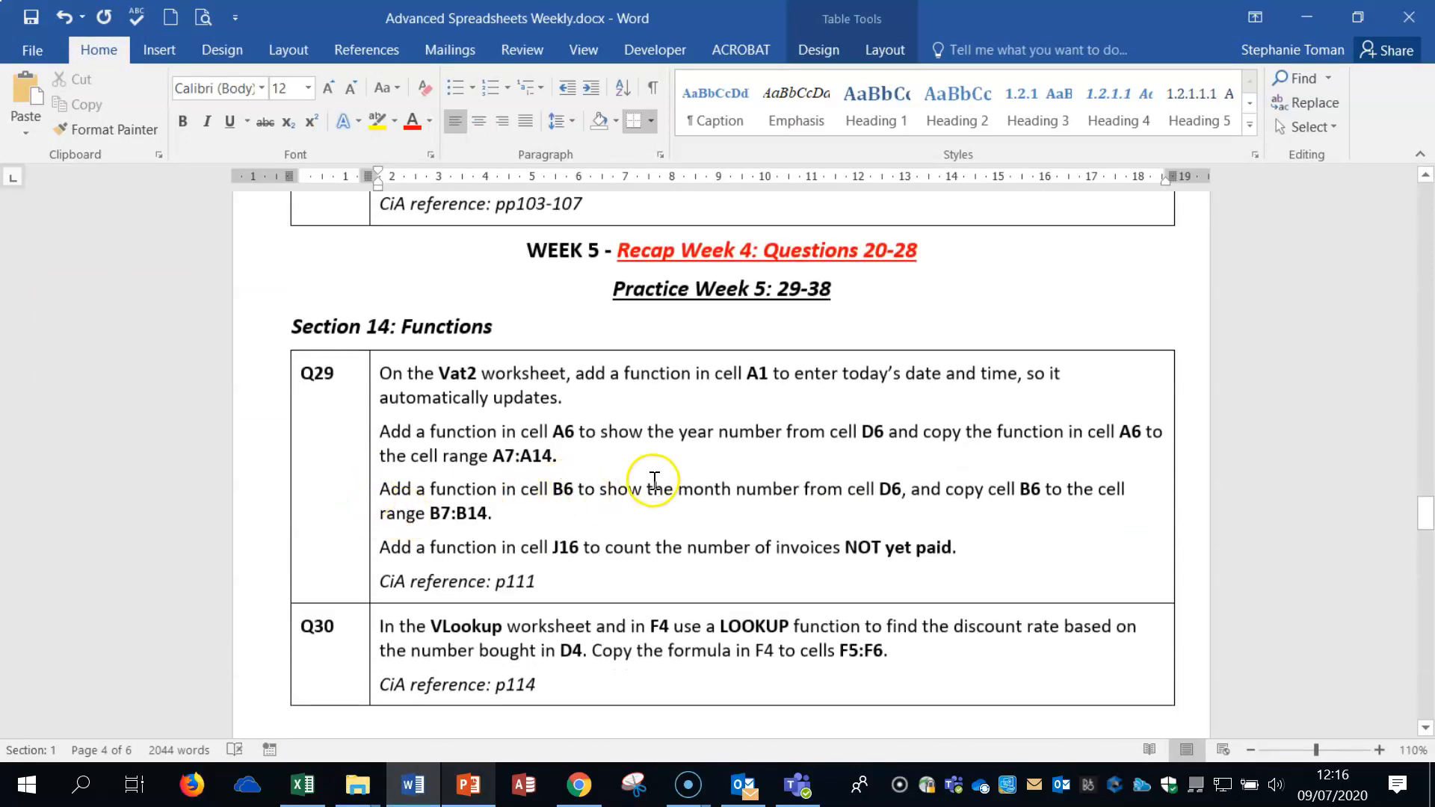
{"action": "left_click", "coordinate": [1307, 17]}
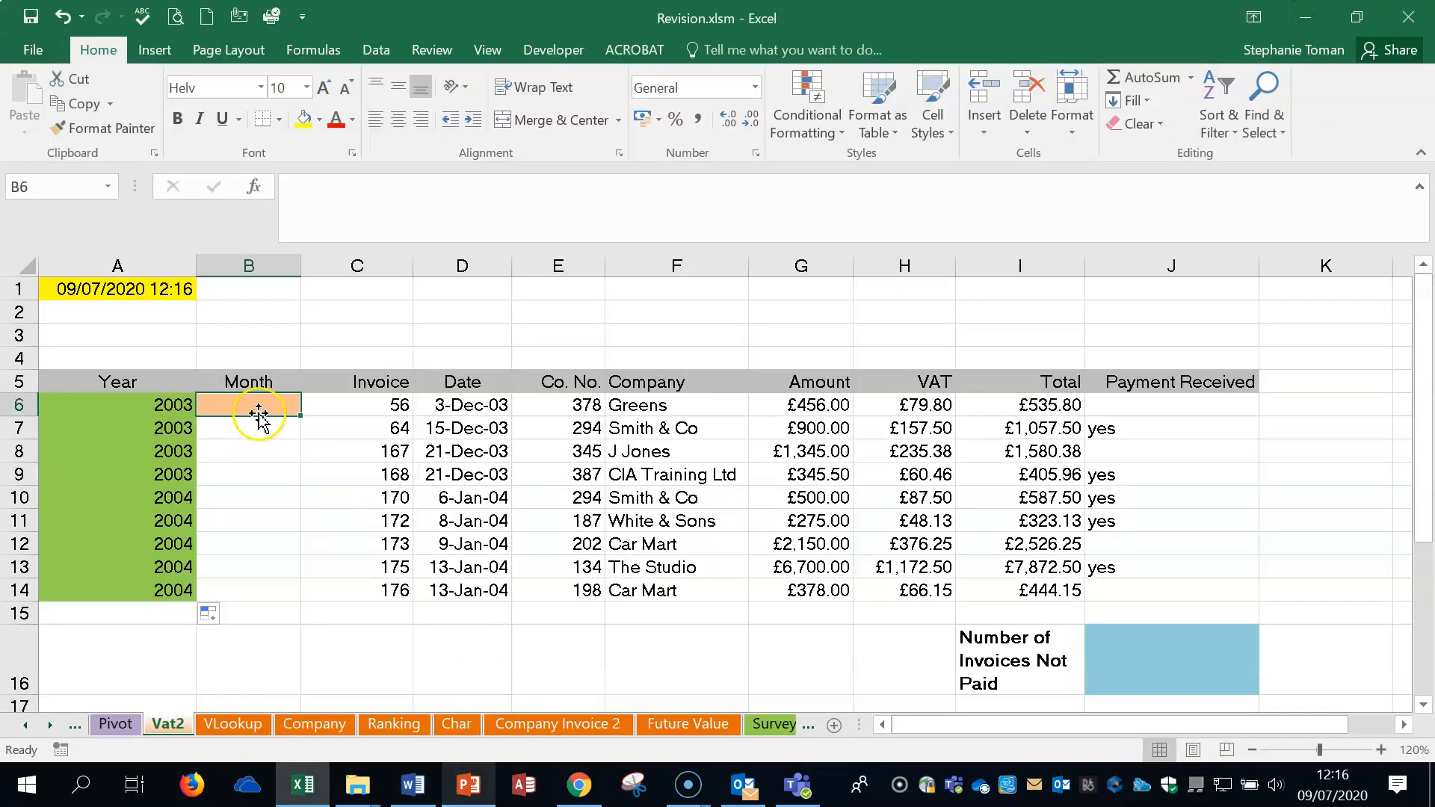
{"action": "type", "text": "=month"}
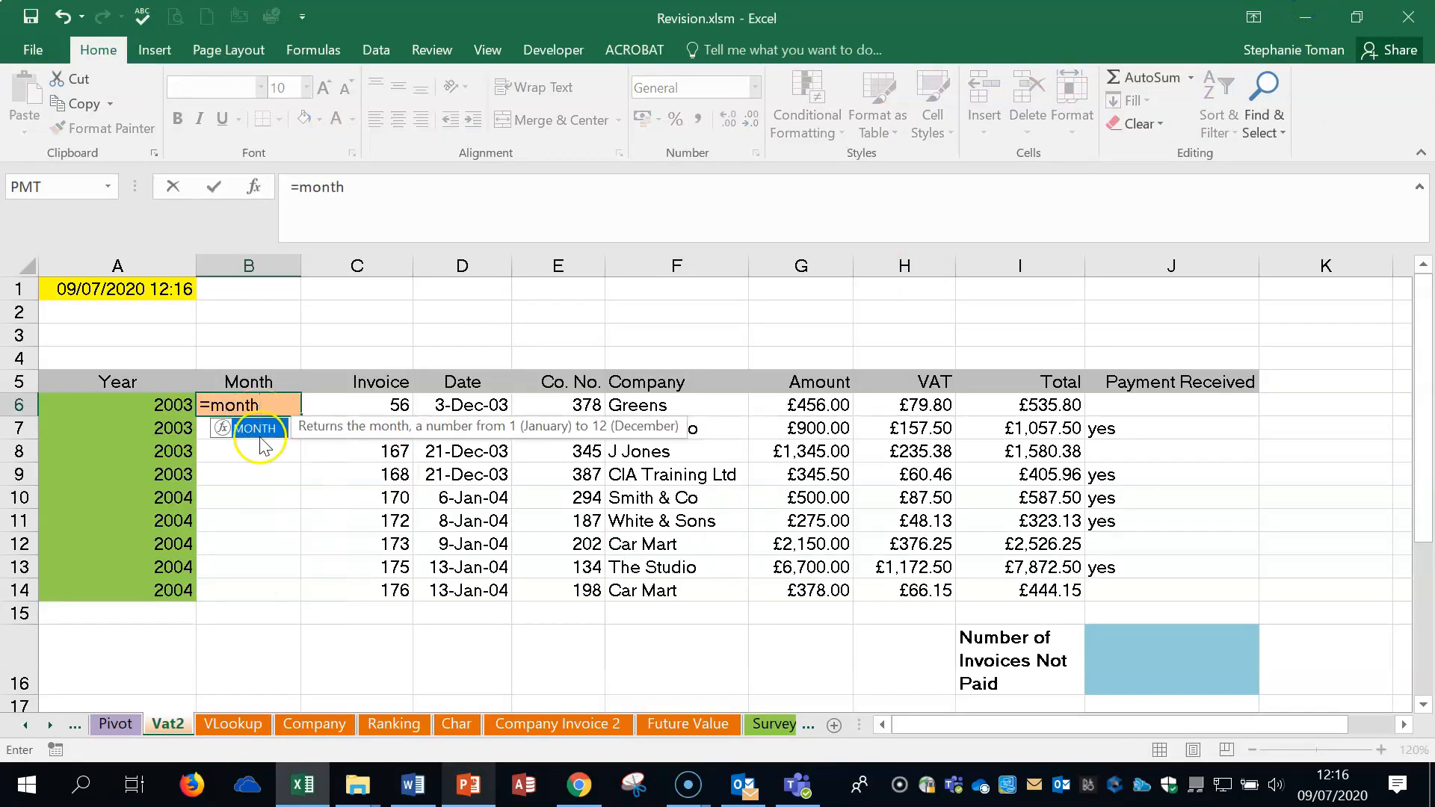
{"action": "double_click", "coordinate": [256, 427]}
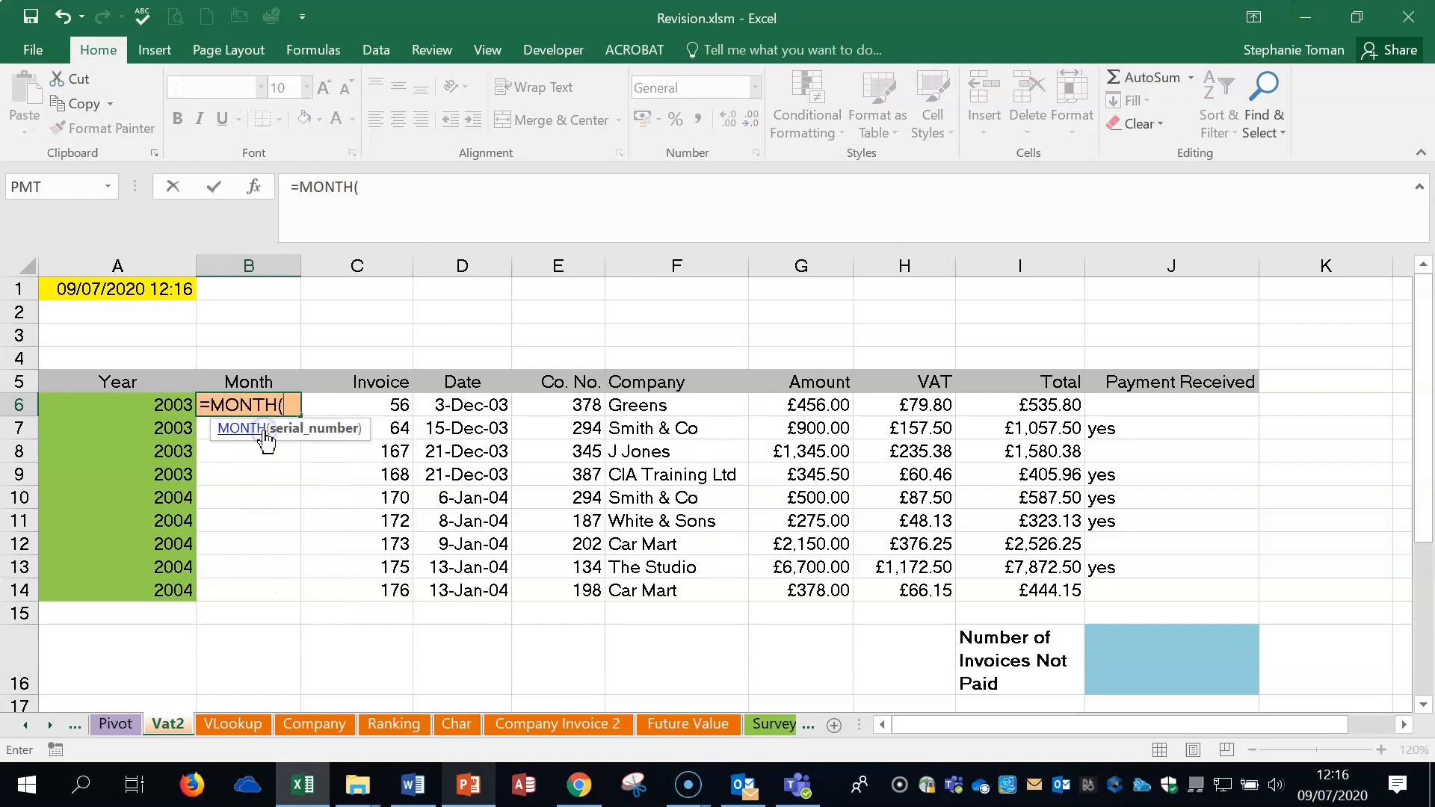
{"action": "left_click", "coordinate": [465, 406]}
{"action": "type", "text": ")"}
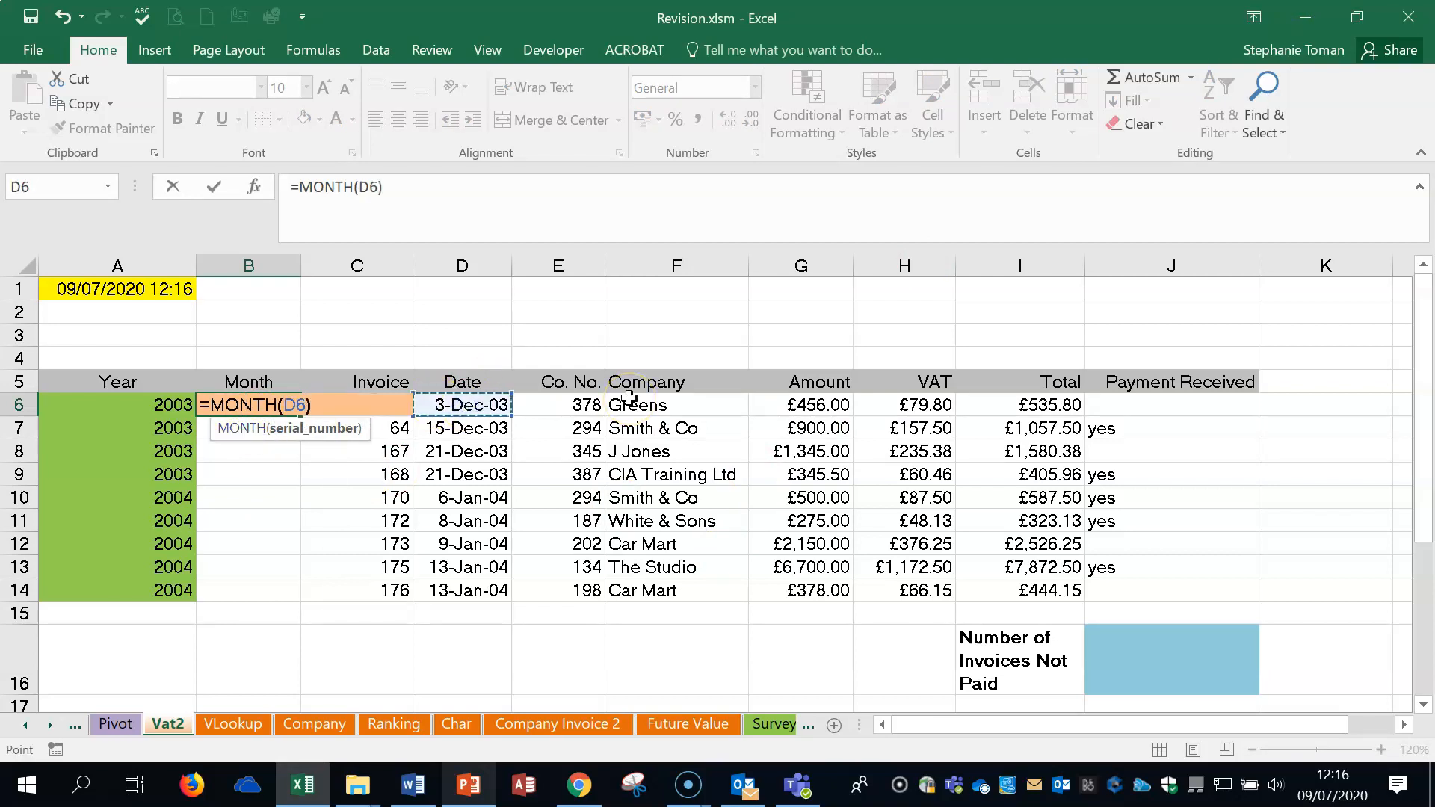
{"action": "key", "text": "Return"}
{"action": "left_click", "coordinate": [255, 404]}
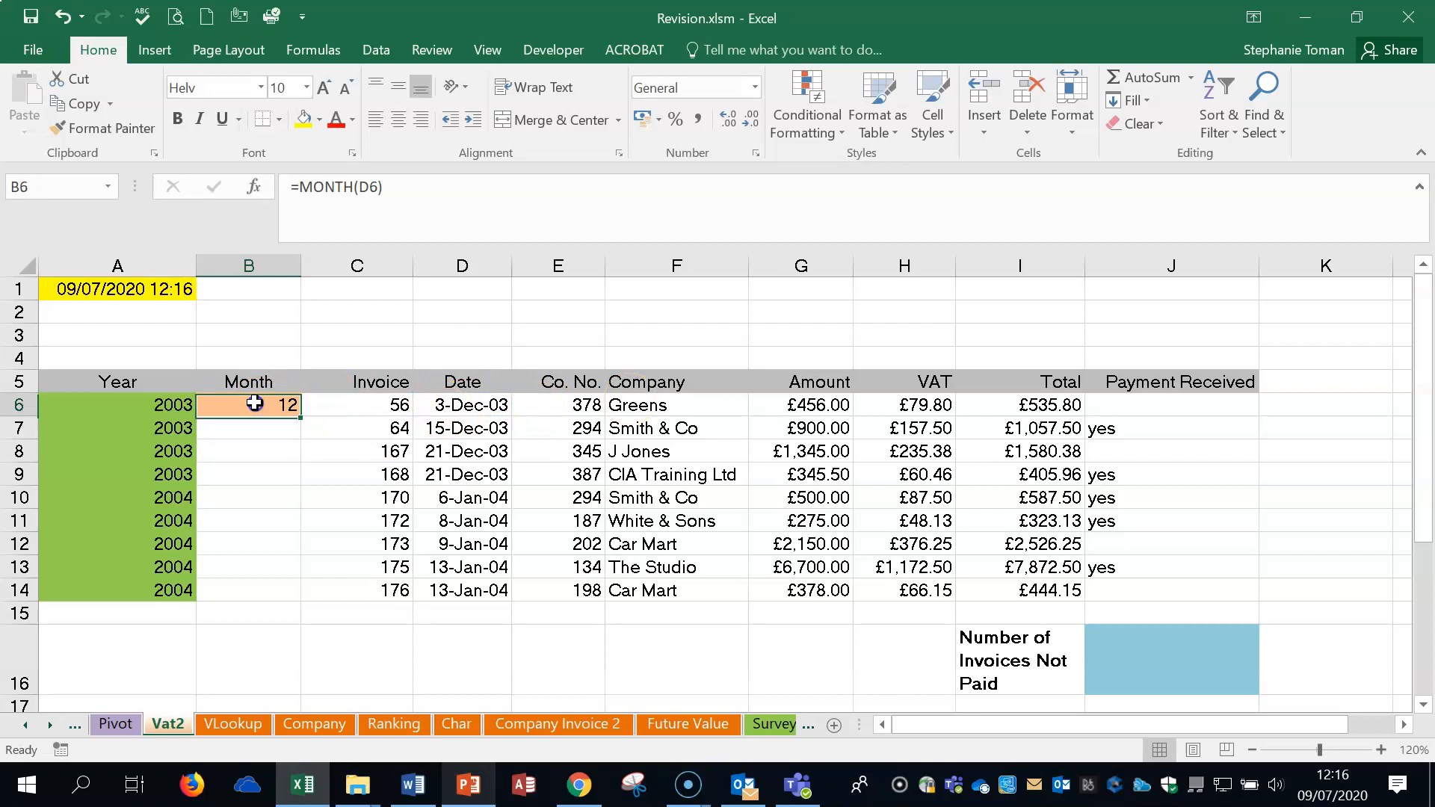
{"action": "double_click", "coordinate": [300, 416]}
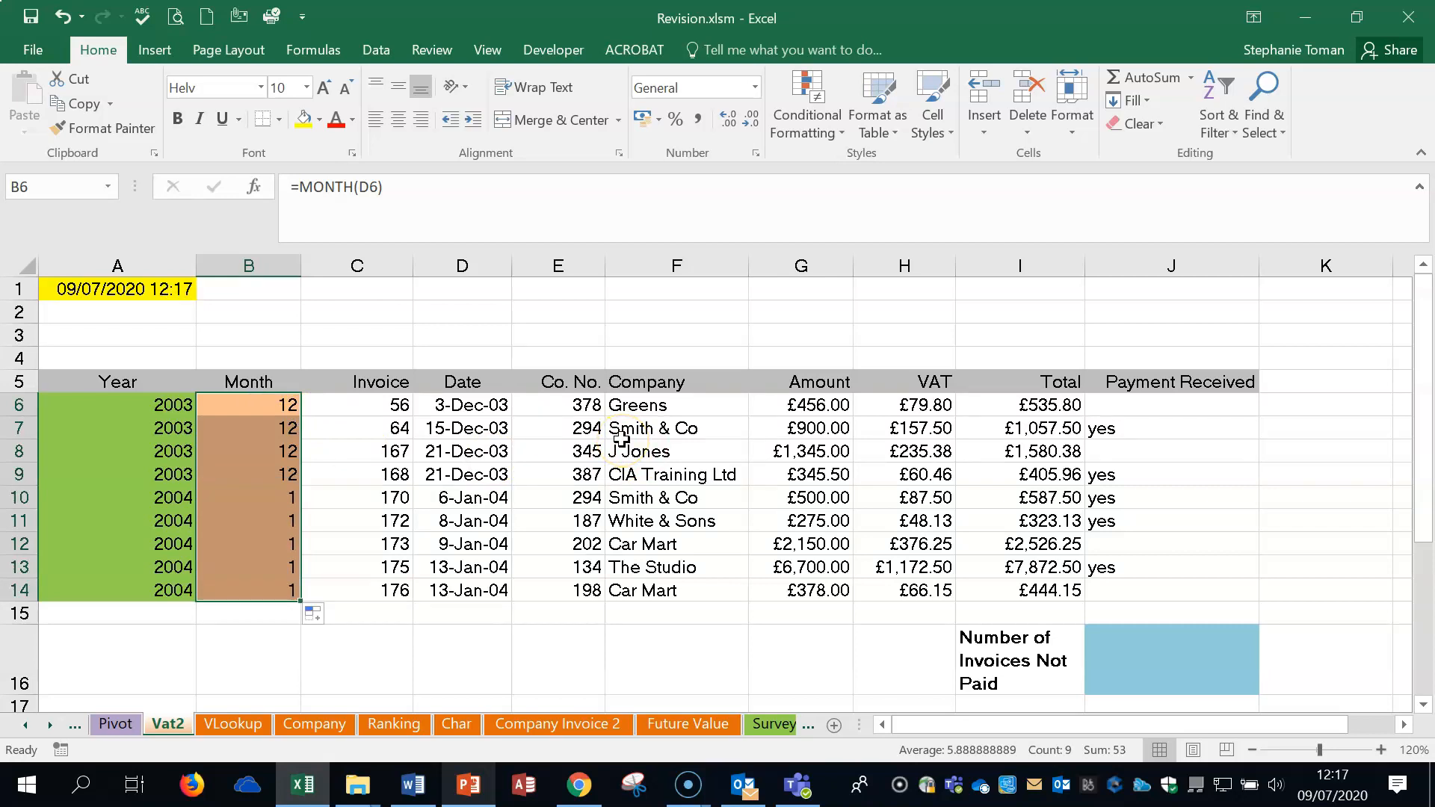
Step: After rechecking question 29 in Word, count the unpaid invoices in cell J16 of the Excel sheet with =COUNTIF(J6:J14,"<>yes")
{"action": "left_click", "coordinate": [1152, 656]}
{"action": "left_click", "coordinate": [413, 785]}
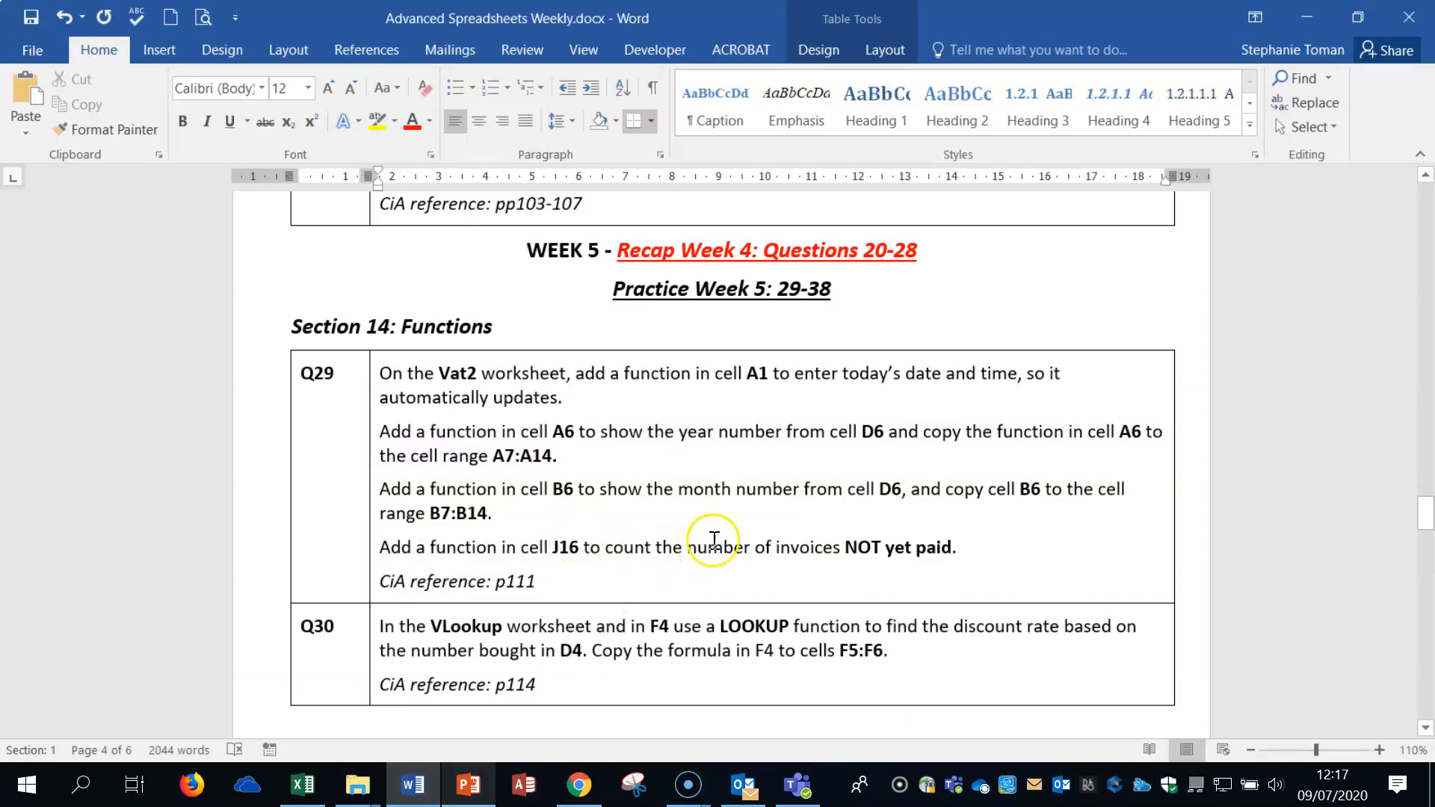
{"action": "left_click", "coordinate": [1307, 16]}
{"action": "left_click", "coordinate": [1143, 675]}
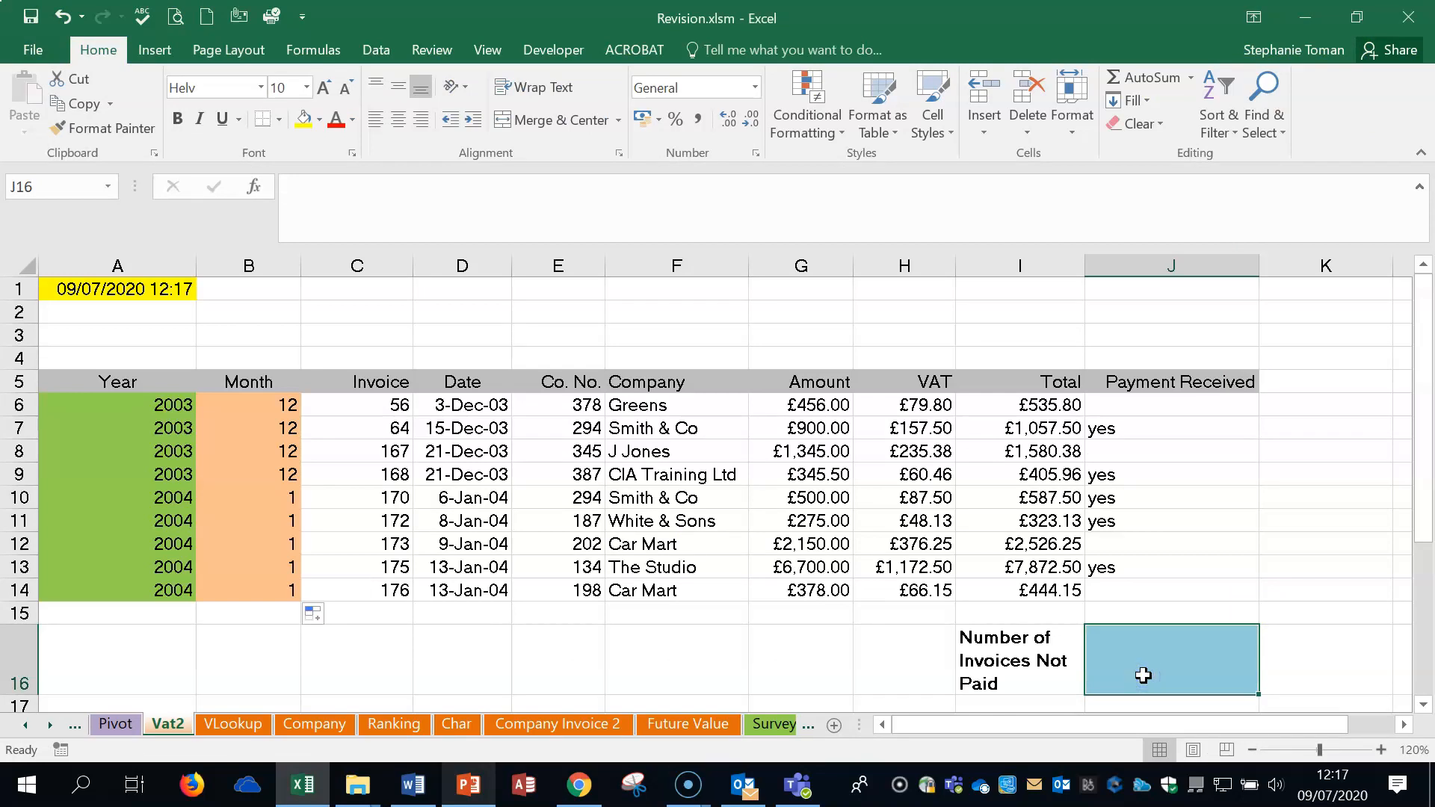
{"action": "type", "text": "=count"}
{"action": "left_click", "coordinate": [1104, 703]}
{"action": "double_click", "coordinate": [1032, 735]}
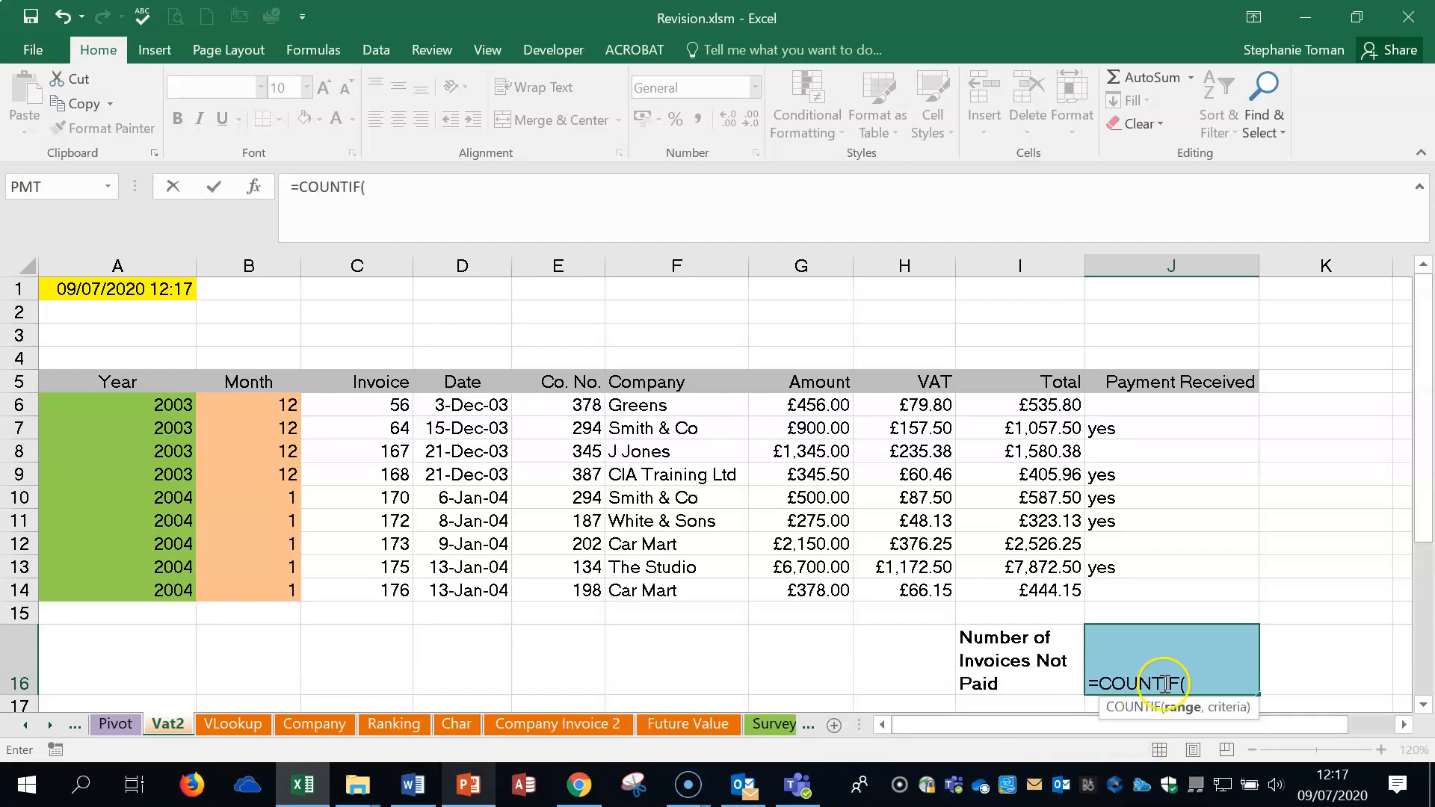
{"action": "left_click_drag", "start_coordinate": [1152, 409], "coordinate": [1168, 602]}
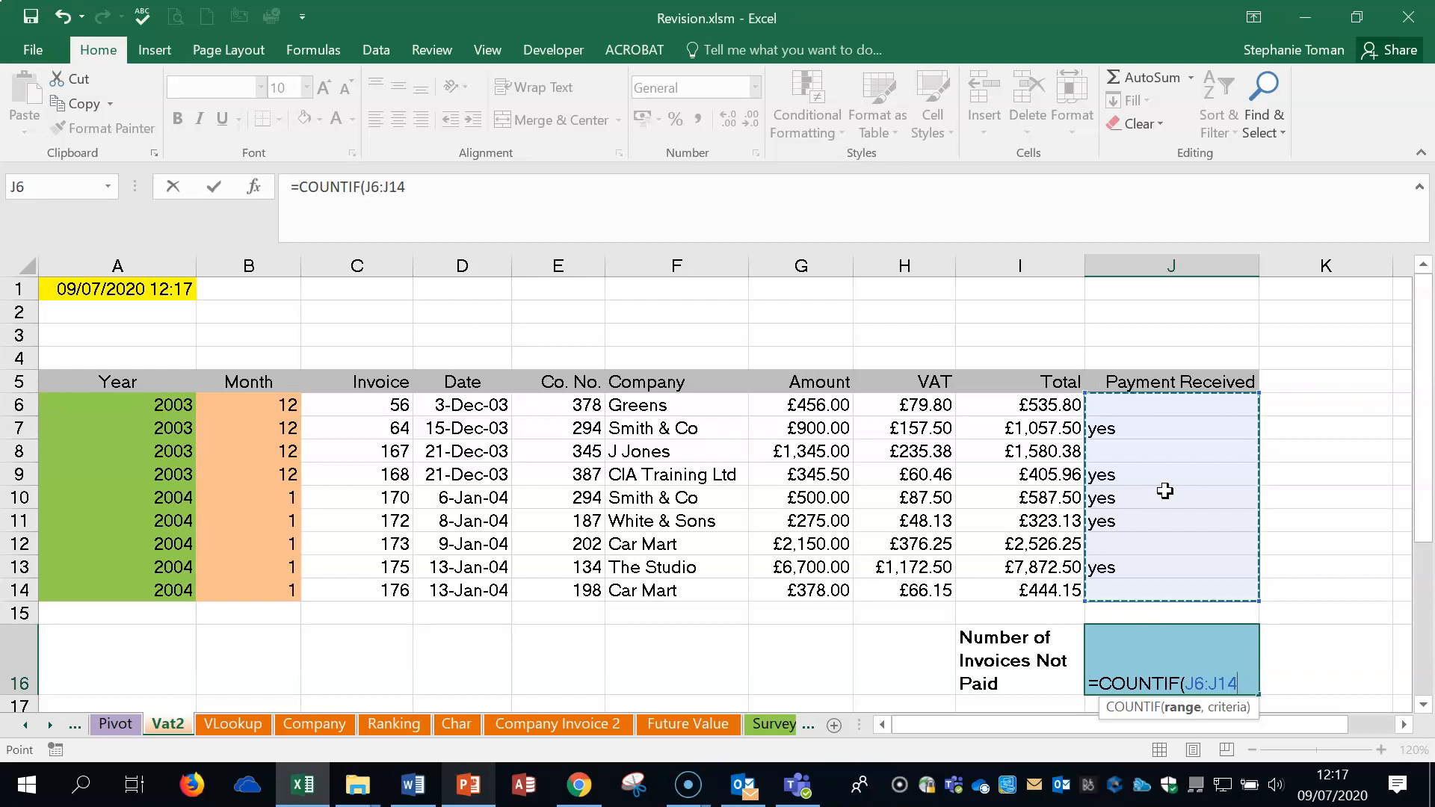
{"action": "type", "text": ","}
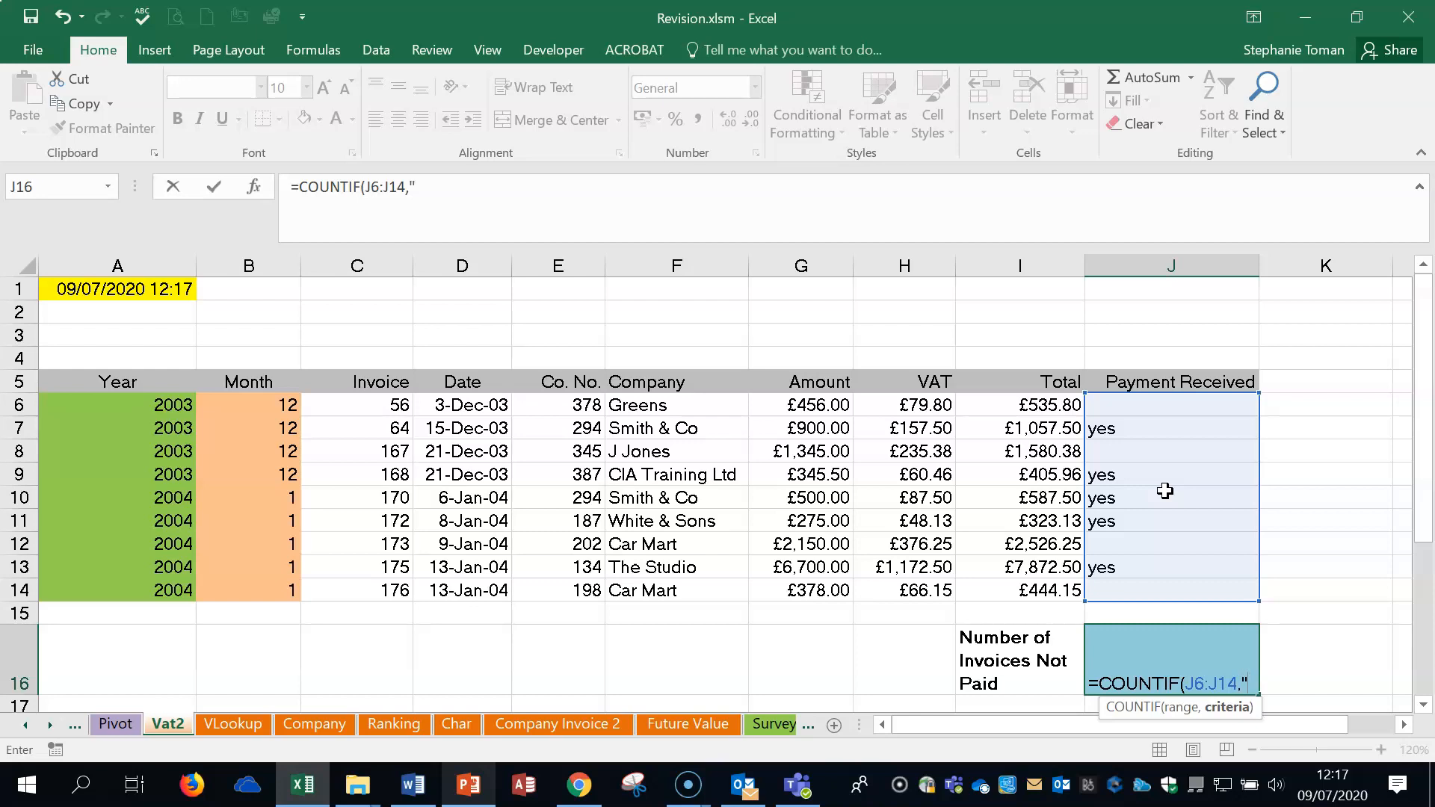
{"action": "type", "text": ">yes"}
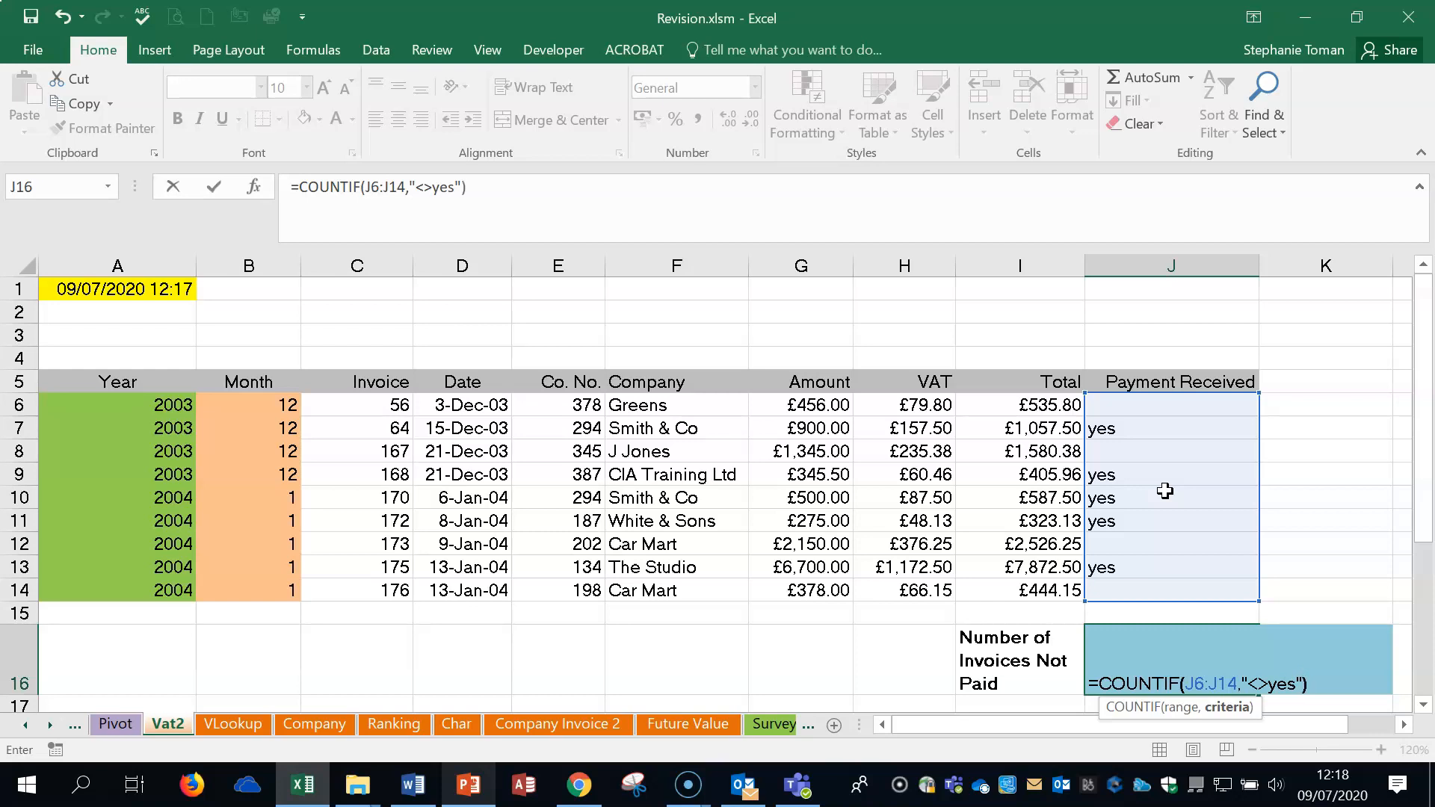
{"action": "key", "text": "Return"}
{"action": "left_click", "coordinate": [1187, 647]}
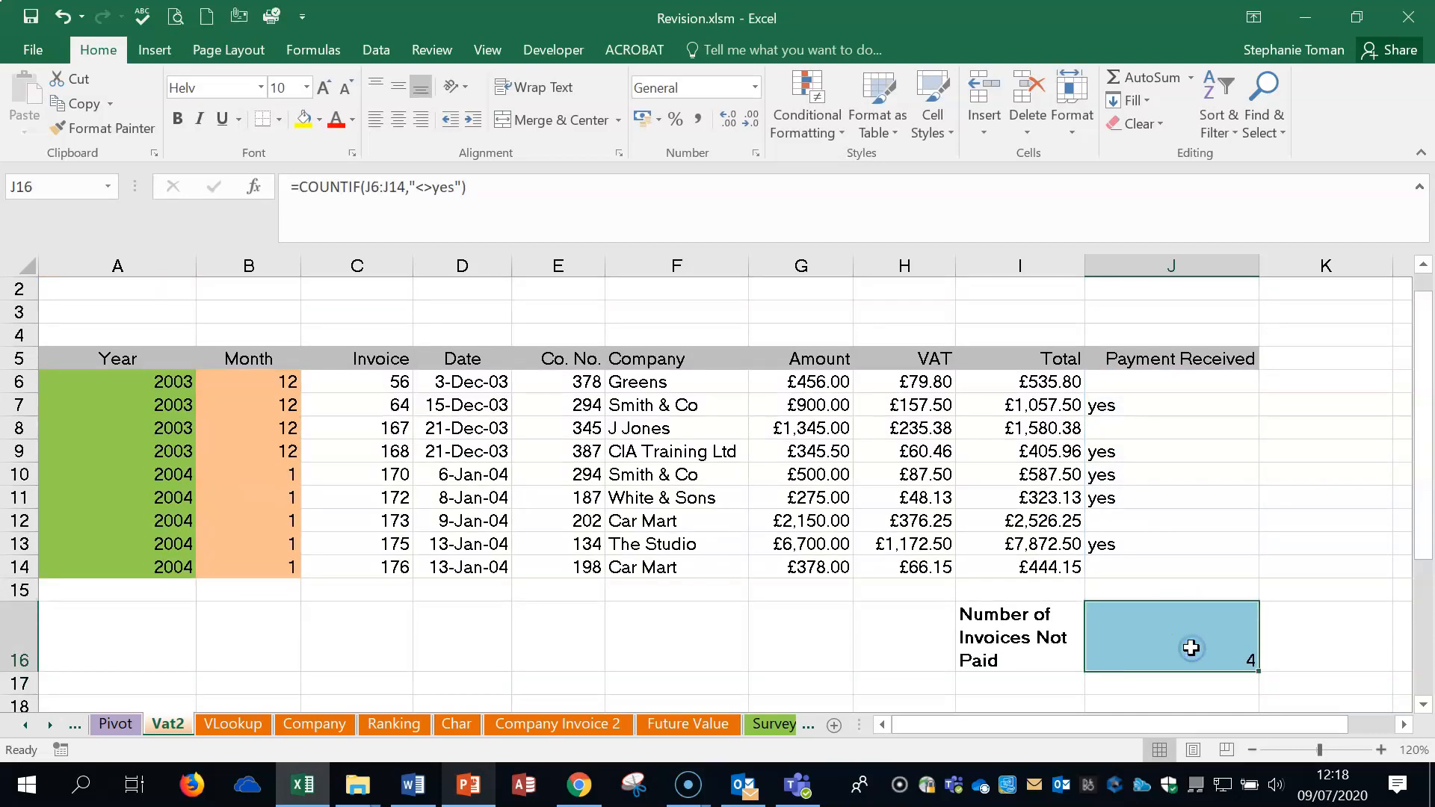
{"action": "left_click", "coordinate": [1148, 427]}
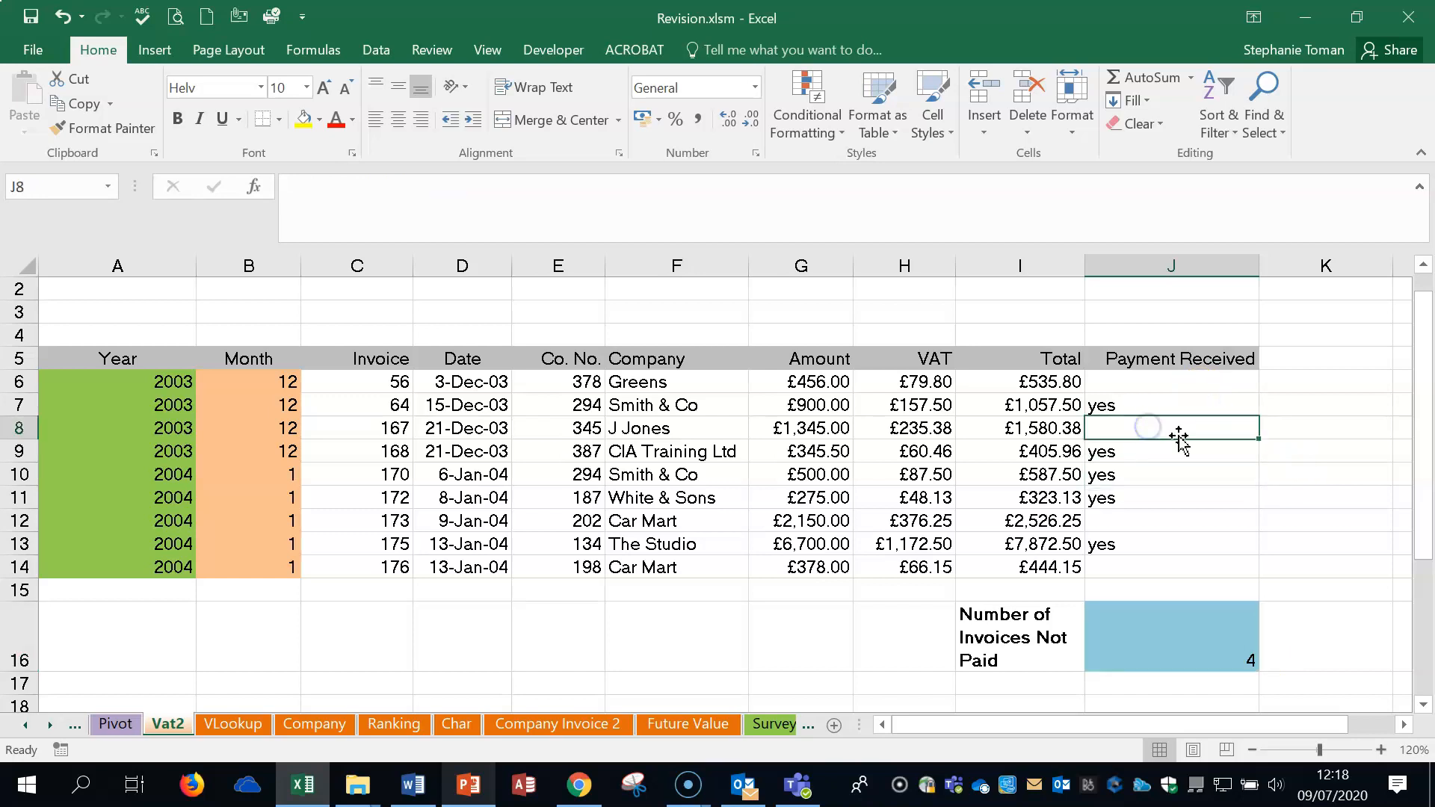
Step: Try the entry "no" in the Payment Received cell J8 and clear it again
{"action": "type", "text": "no"}
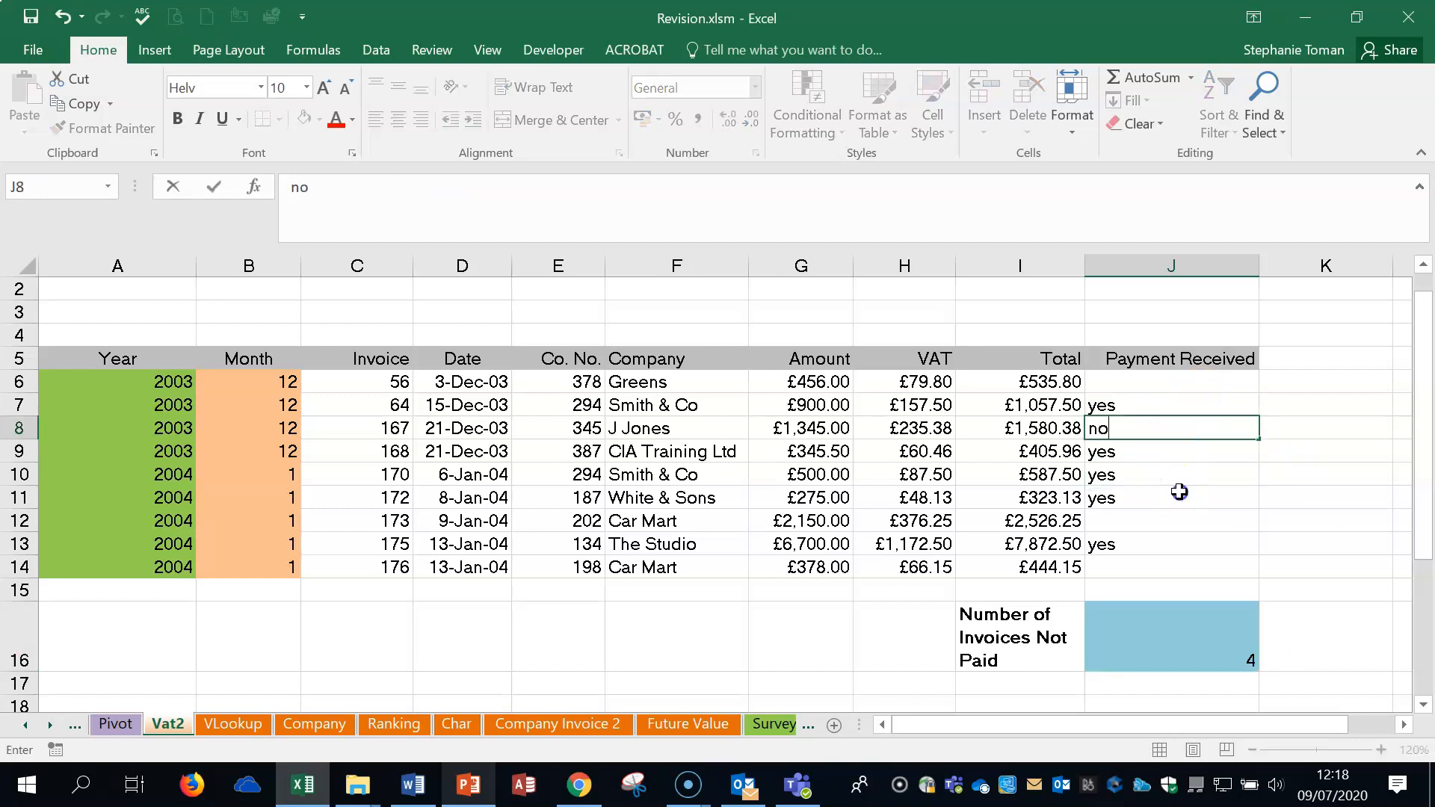
{"action": "left_click", "coordinate": [1179, 491]}
{"action": "left_click", "coordinate": [1154, 430]}
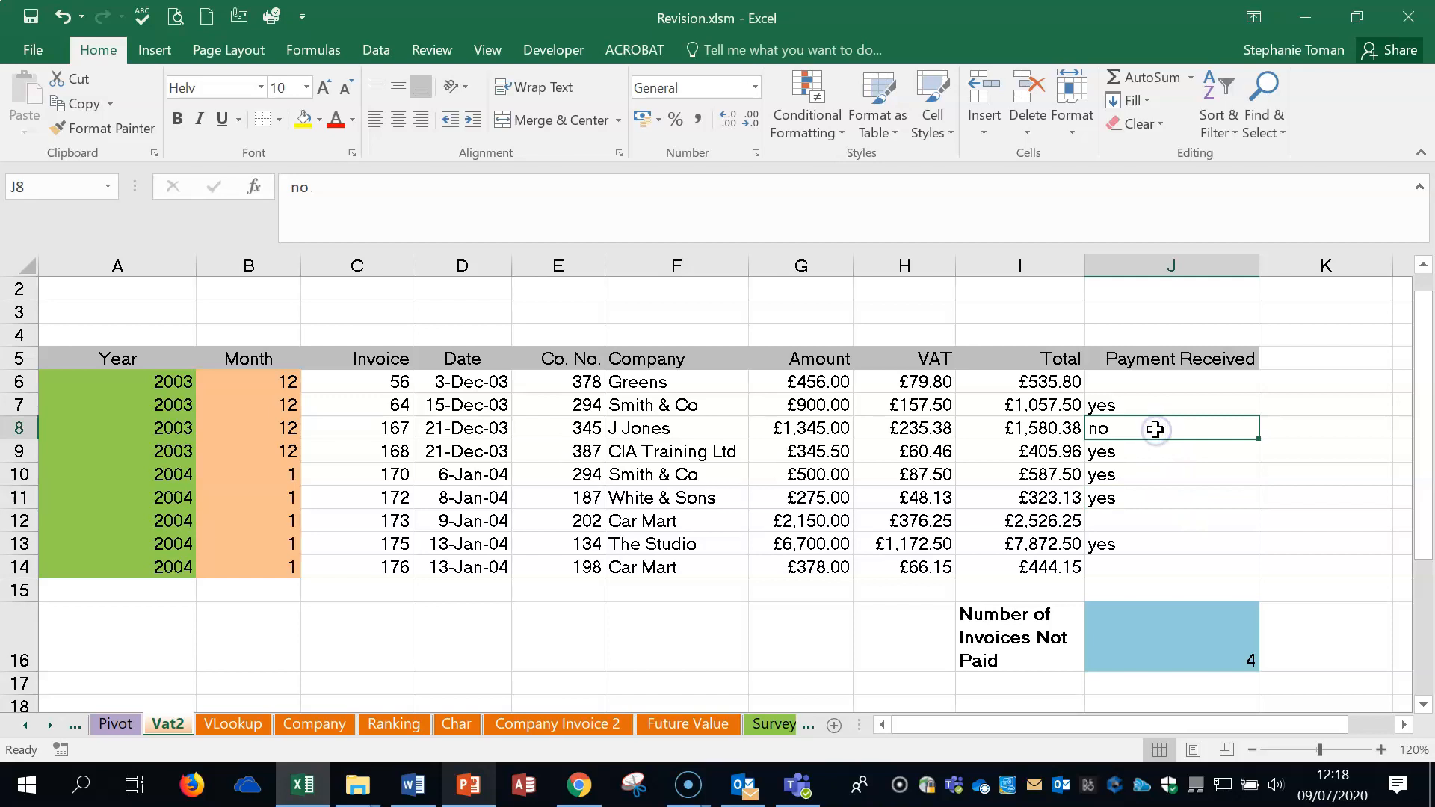
Step: Clear cell J16 and rebuild its COUNTIF formula through the function arguments, with range J6:J14 and criteria <>yes
{"action": "left_click", "coordinate": [1195, 646]}
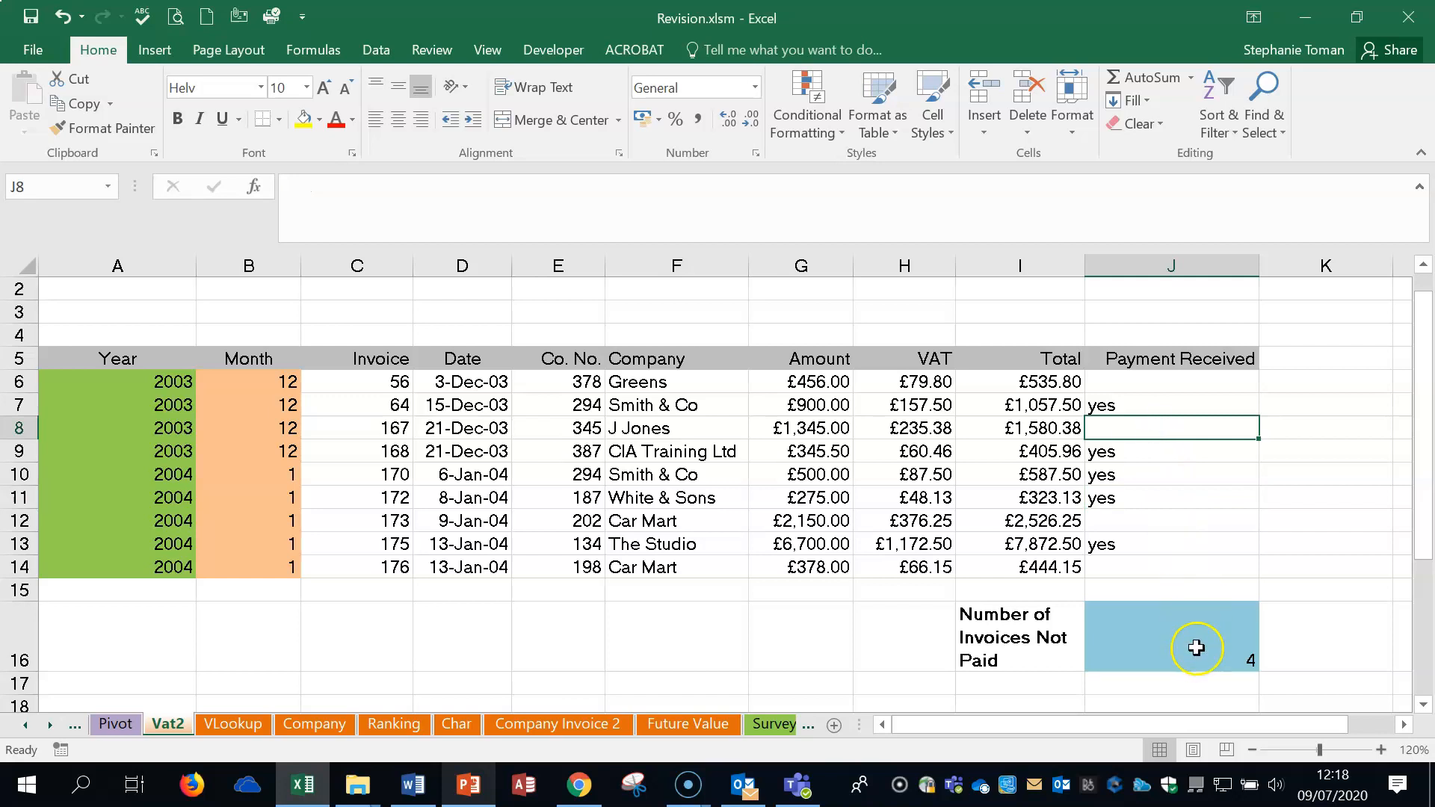
{"action": "key", "text": "Delete"}
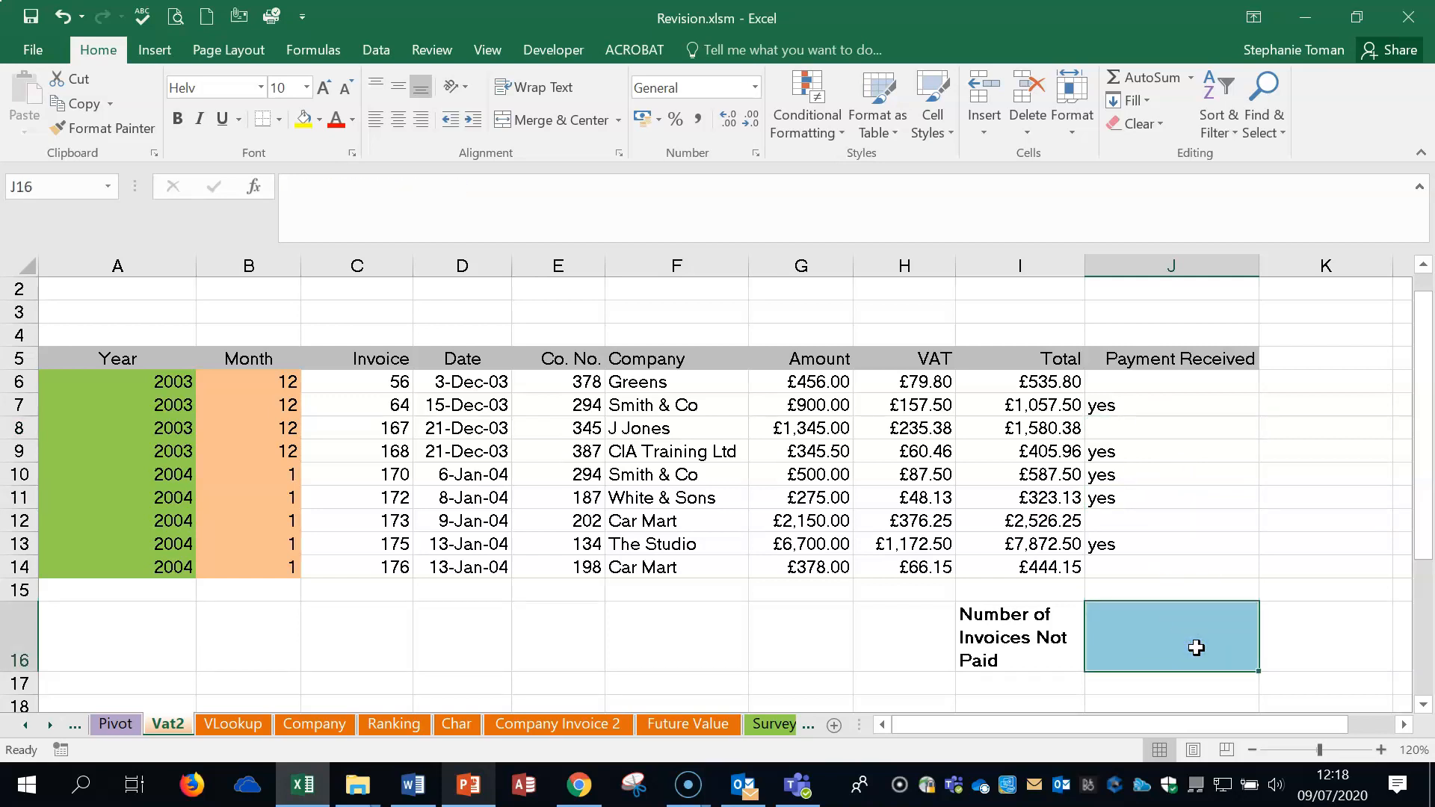
{"action": "type", "text": "=count"}
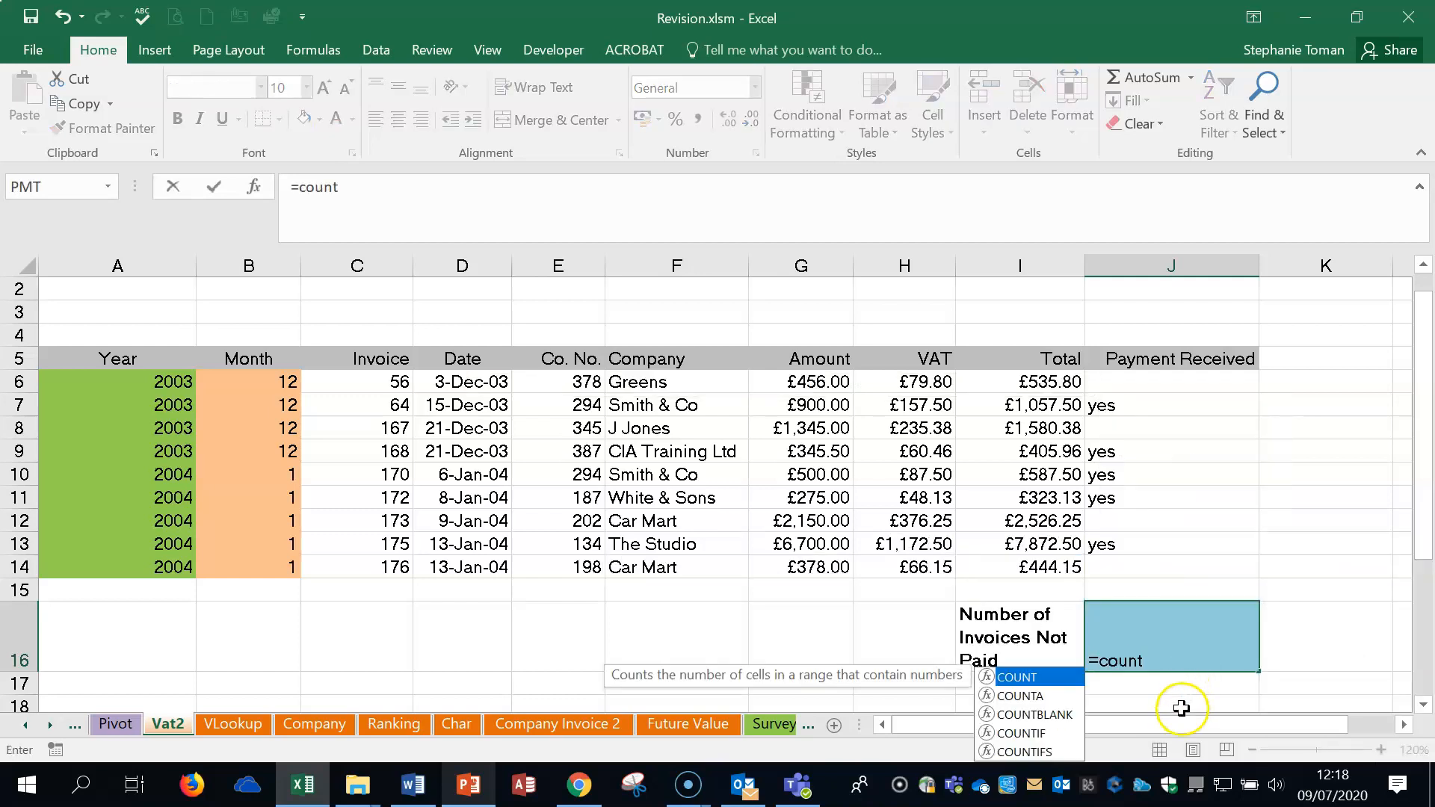
{"action": "double_click", "coordinate": [1021, 733]}
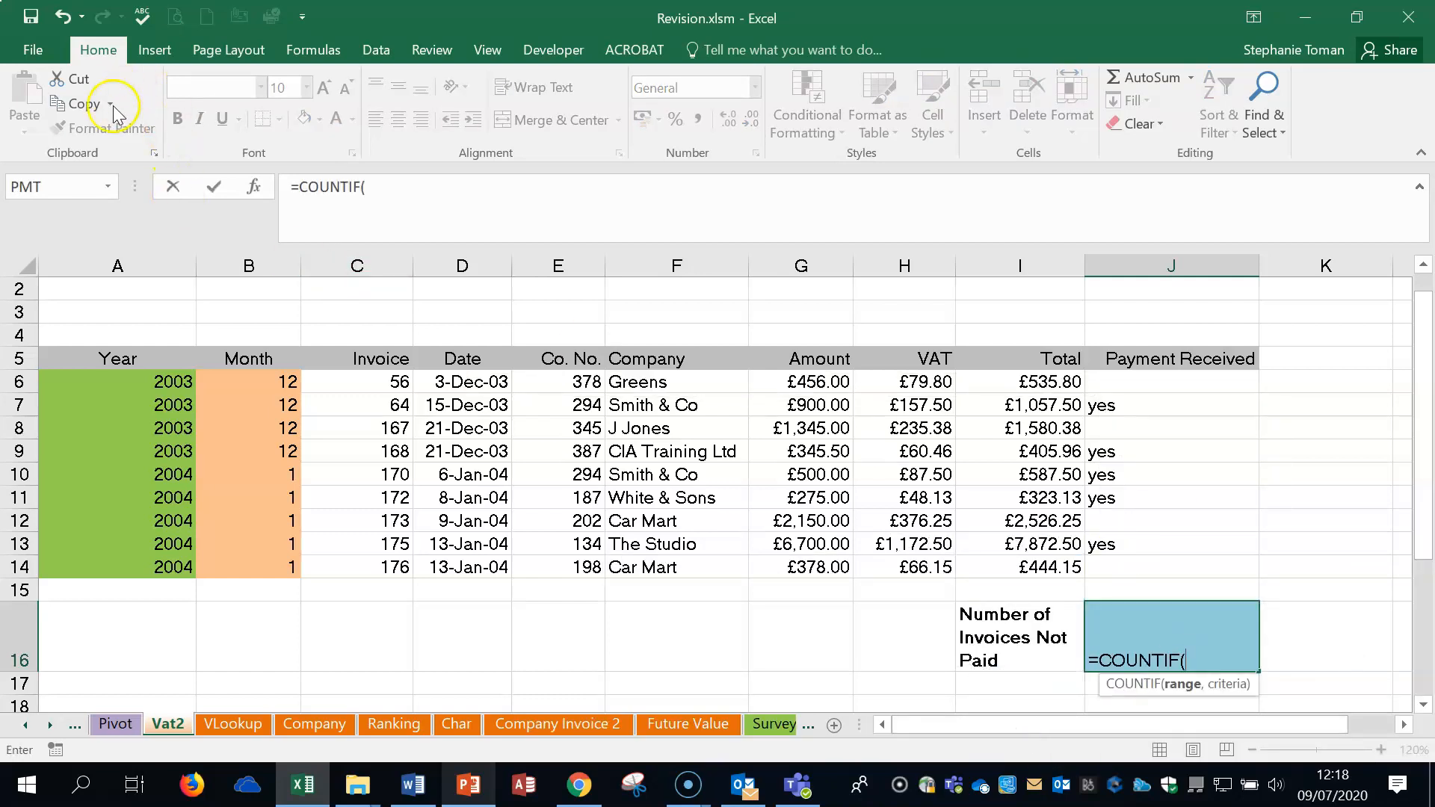
{"action": "left_click", "coordinate": [256, 192]}
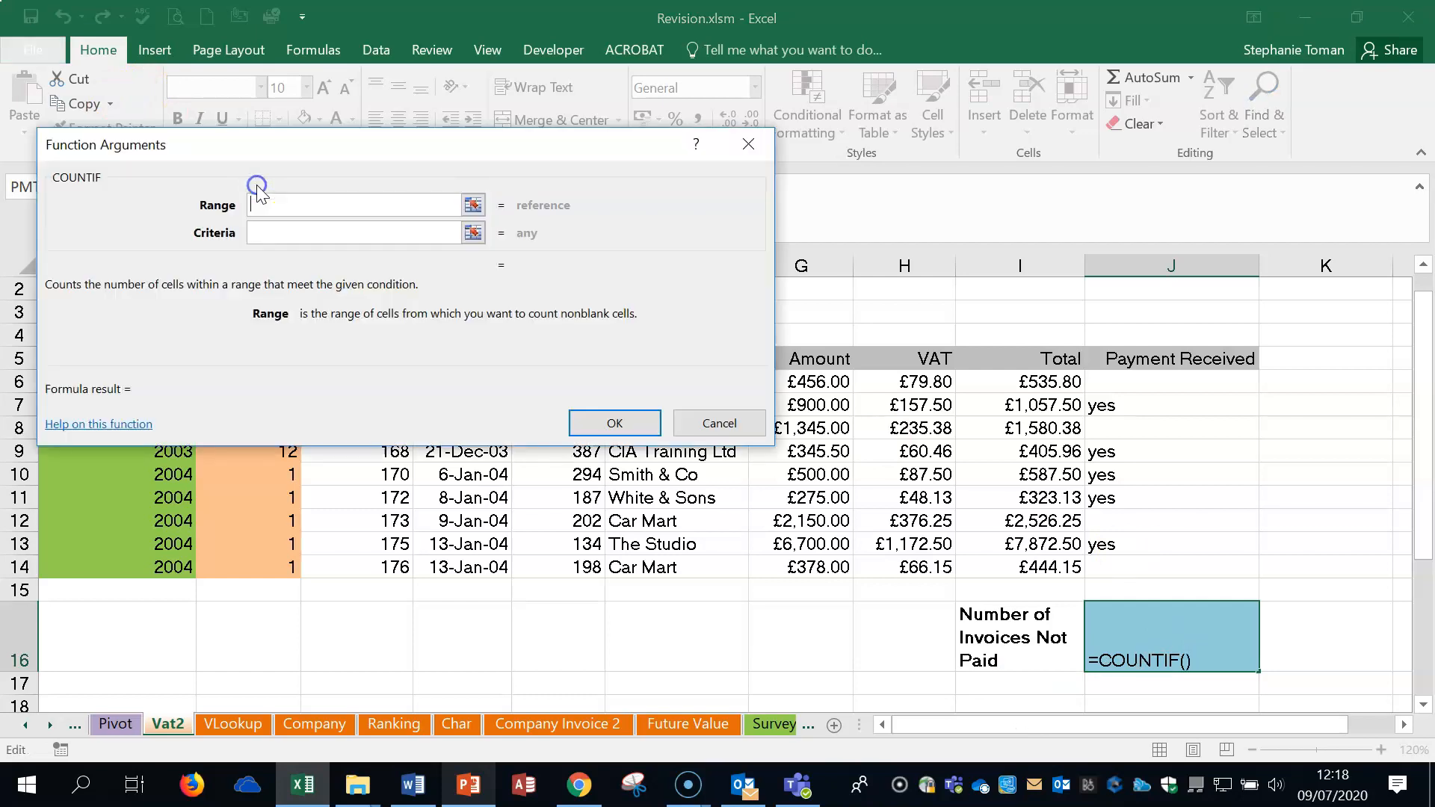
{"action": "left_click_drag", "start_coordinate": [496, 144], "coordinate": [630, 359]}
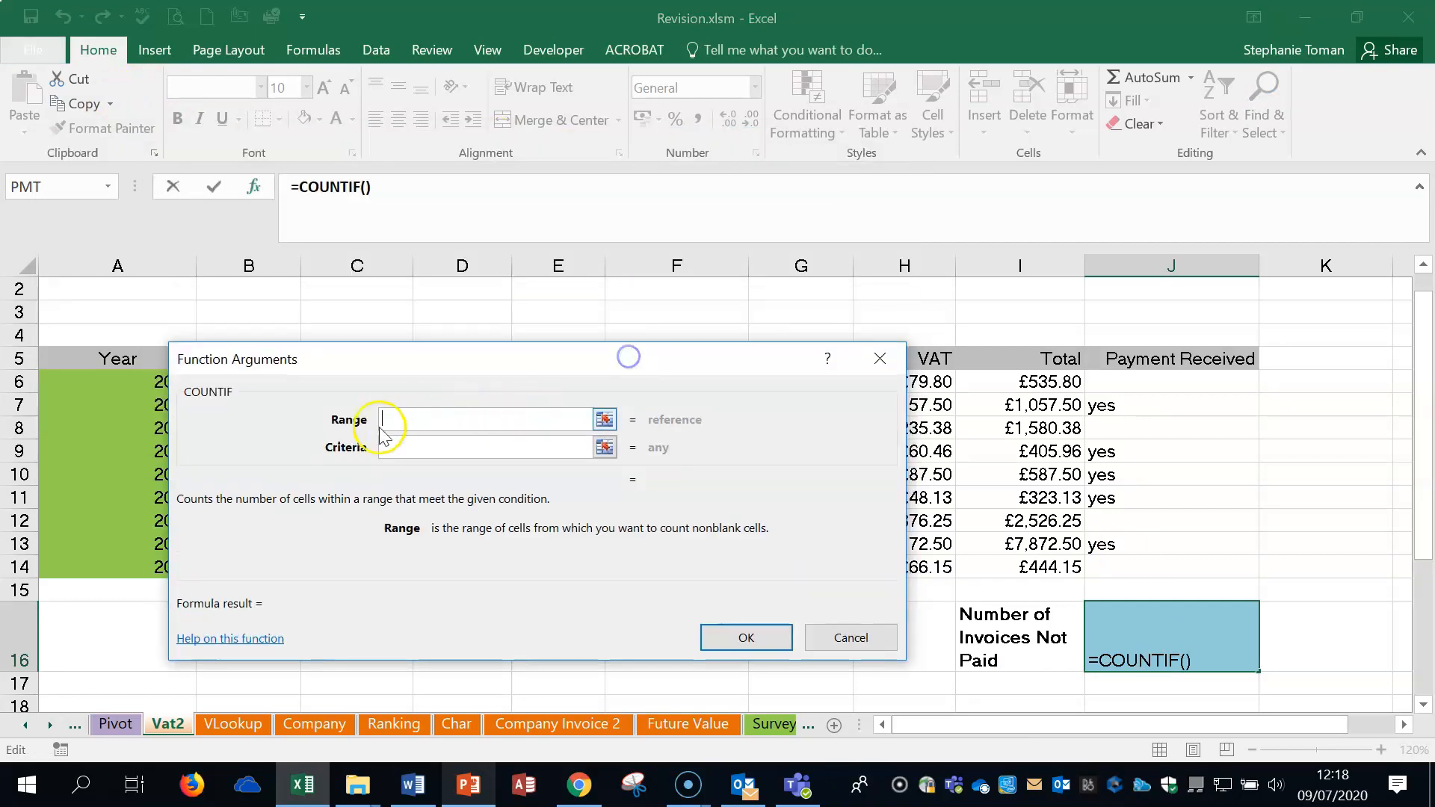
{"action": "left_click_drag", "start_coordinate": [1121, 383], "coordinate": [1109, 570]}
{"action": "left_click", "coordinate": [422, 447]}
{"action": "type", "text": "<>yes"}
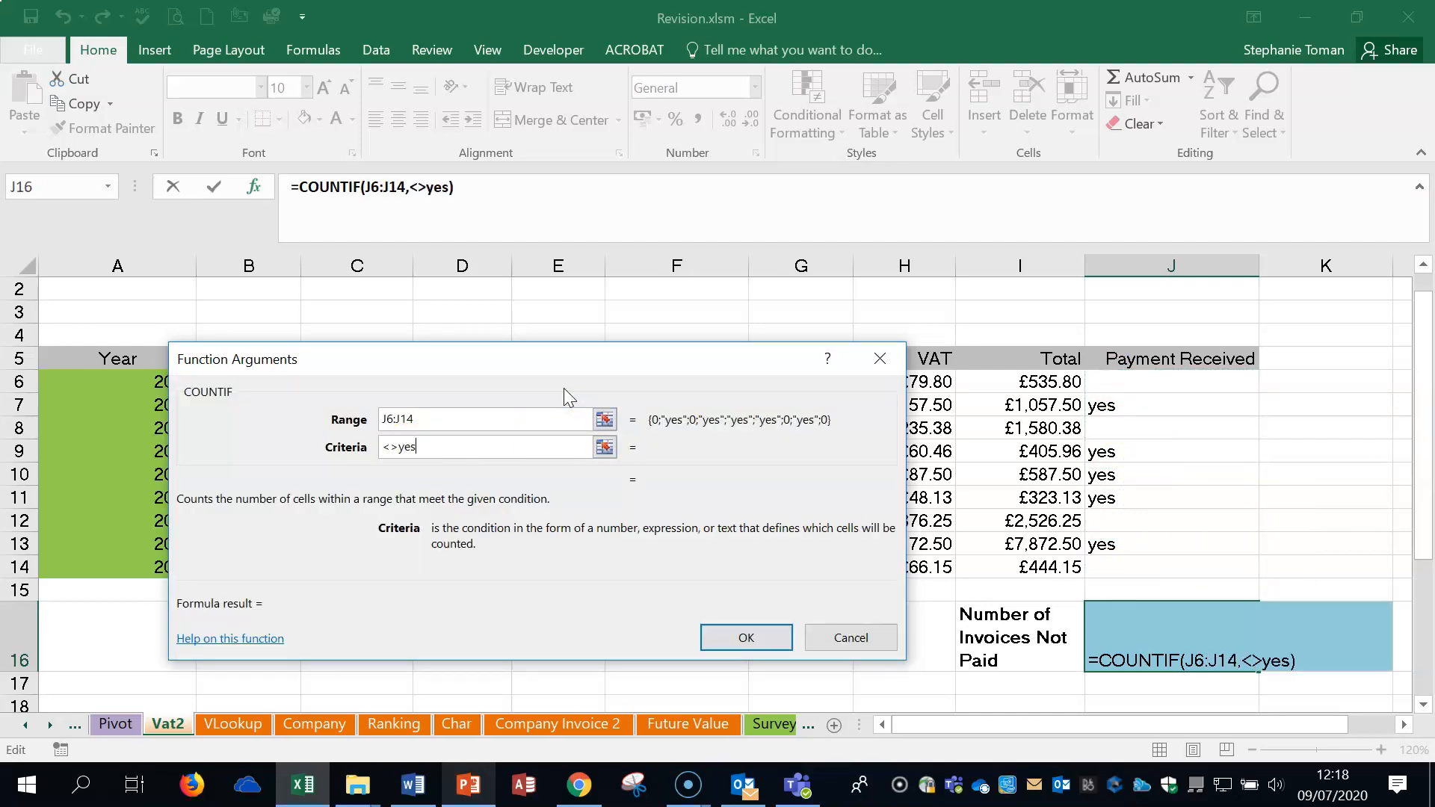
{"action": "left_click", "coordinate": [520, 413]}
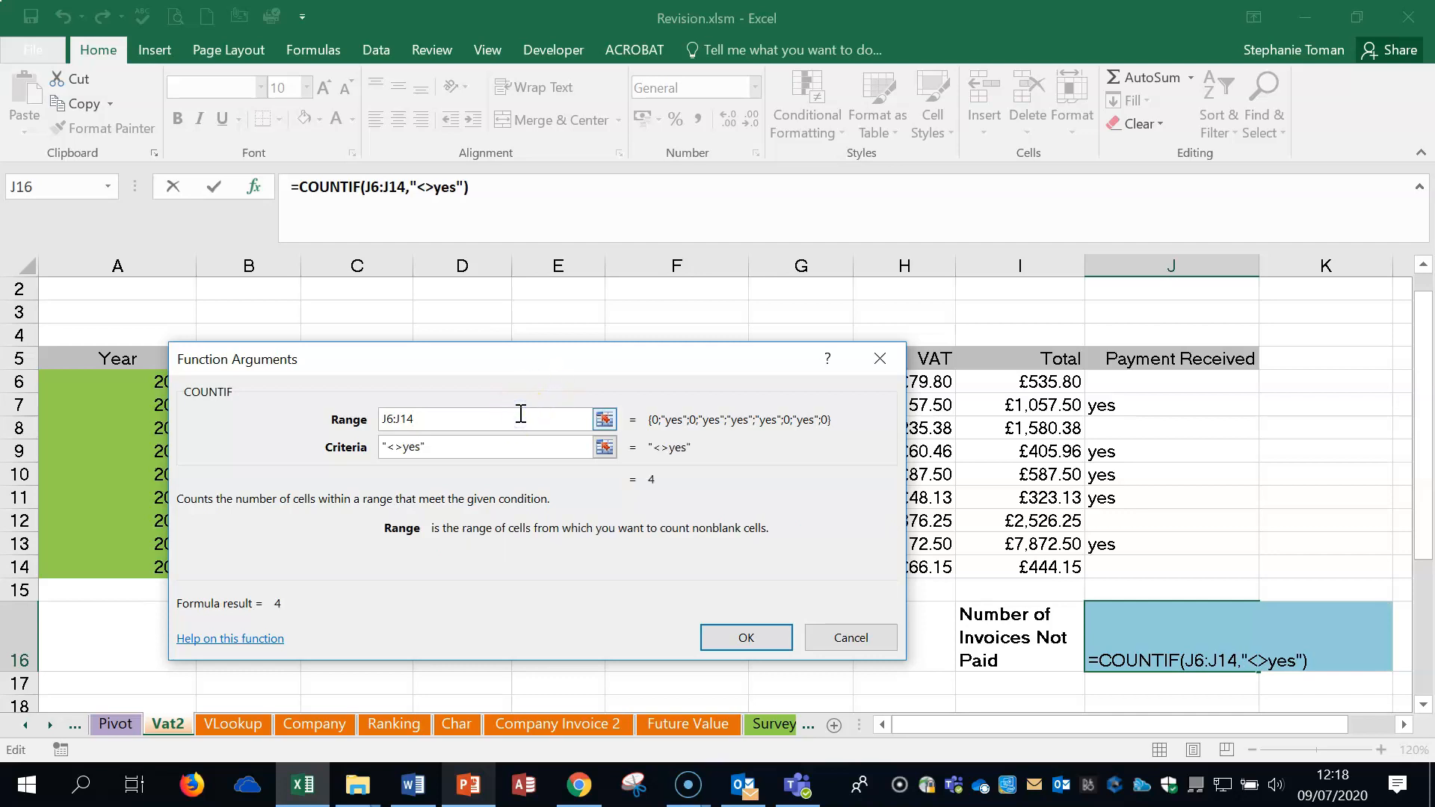
{"action": "left_click", "coordinate": [752, 635]}
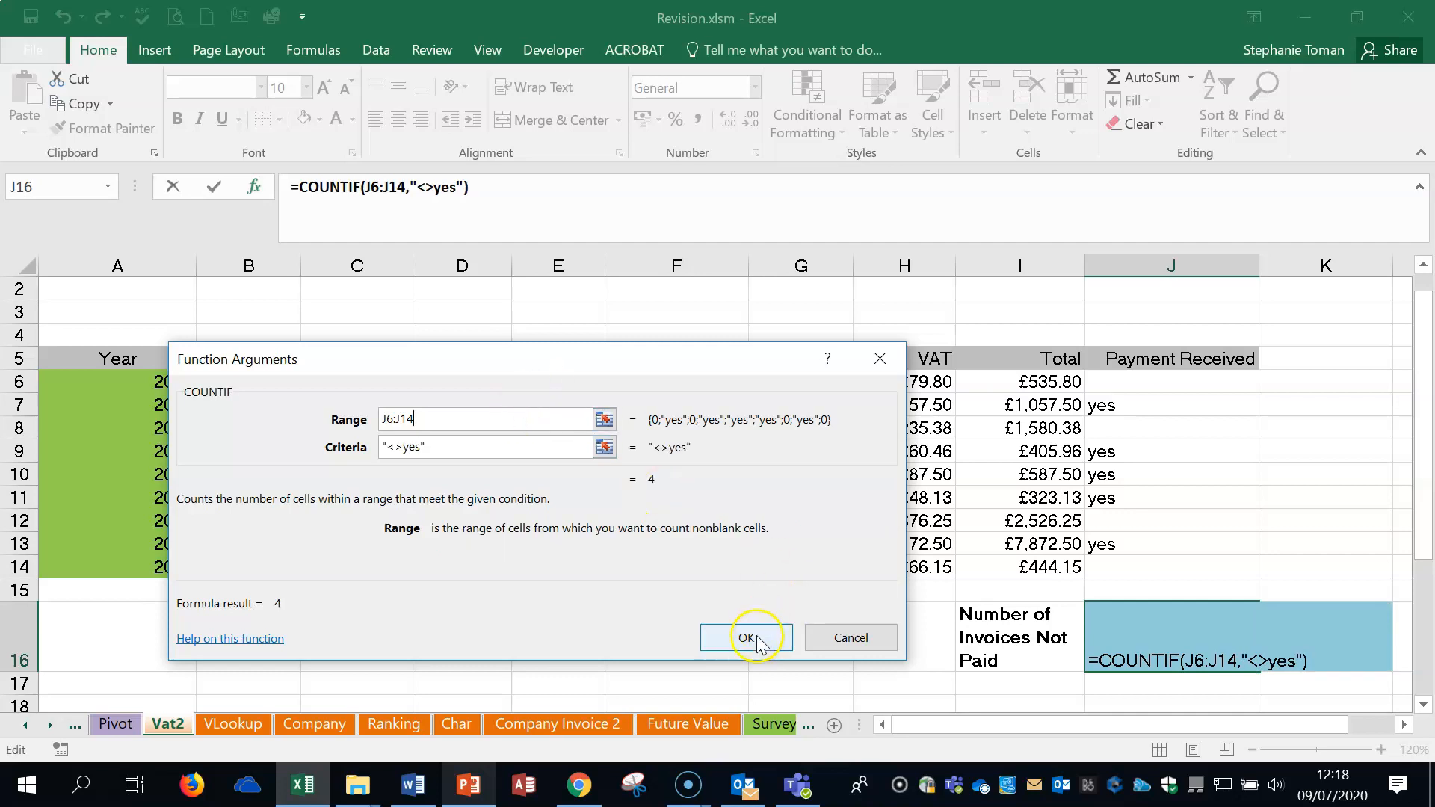
{"action": "left_click", "coordinate": [1352, 537]}
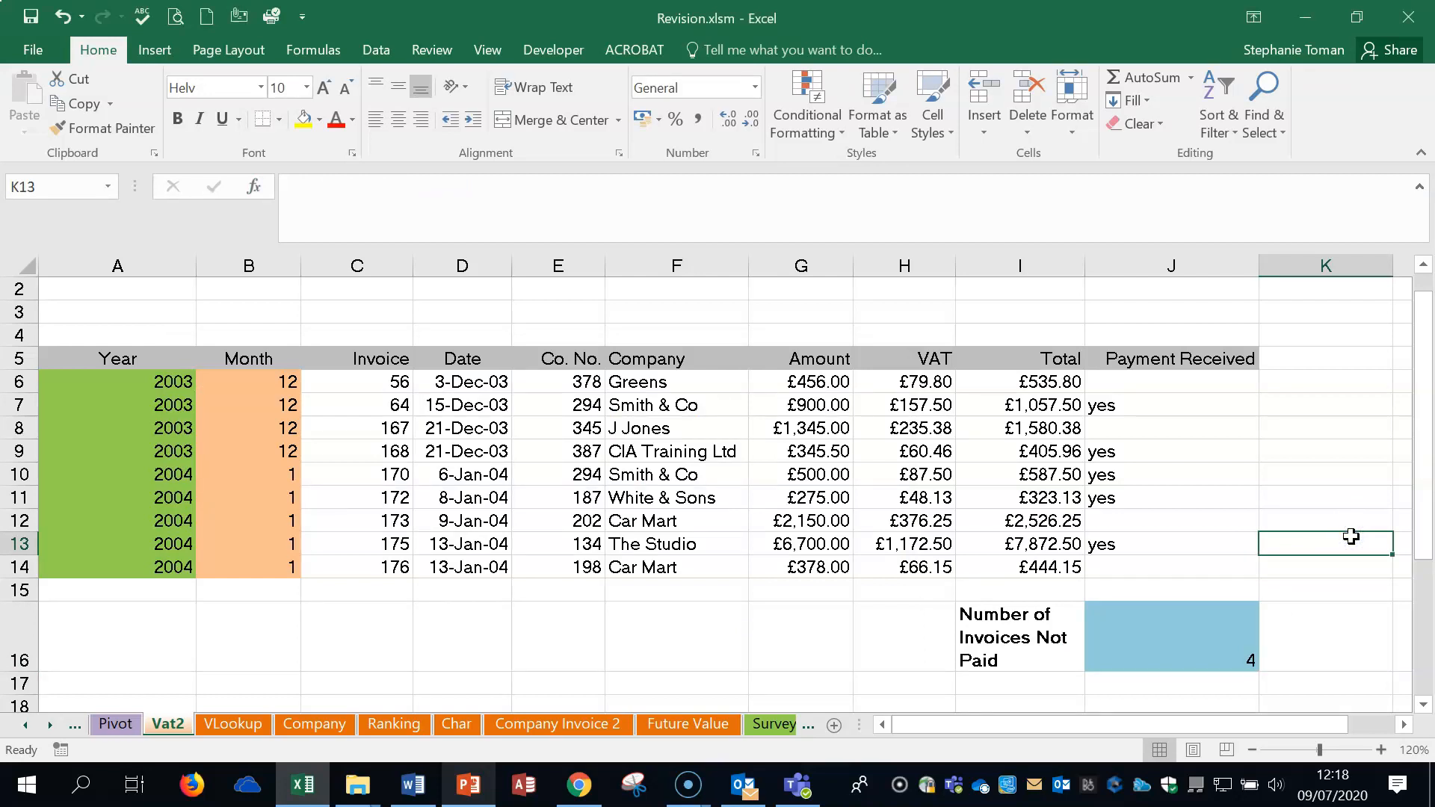
{"action": "left_click", "coordinate": [610, 643]}
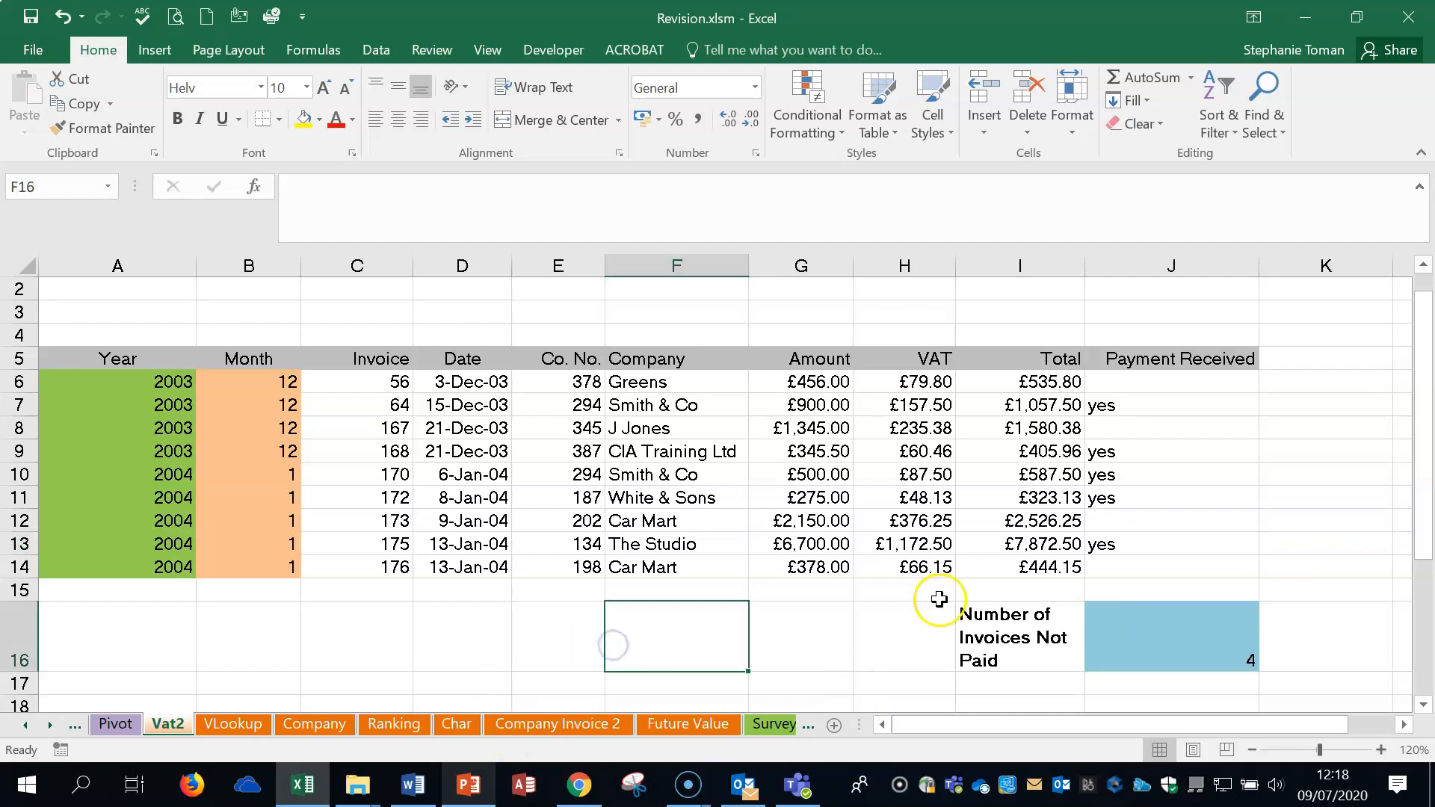
{"action": "left_click", "coordinate": [1327, 519]}
{"action": "left_click", "coordinate": [1325, 544]}
{"action": "left_click", "coordinate": [1323, 590]}
{"action": "left_click", "coordinate": [809, 640]}
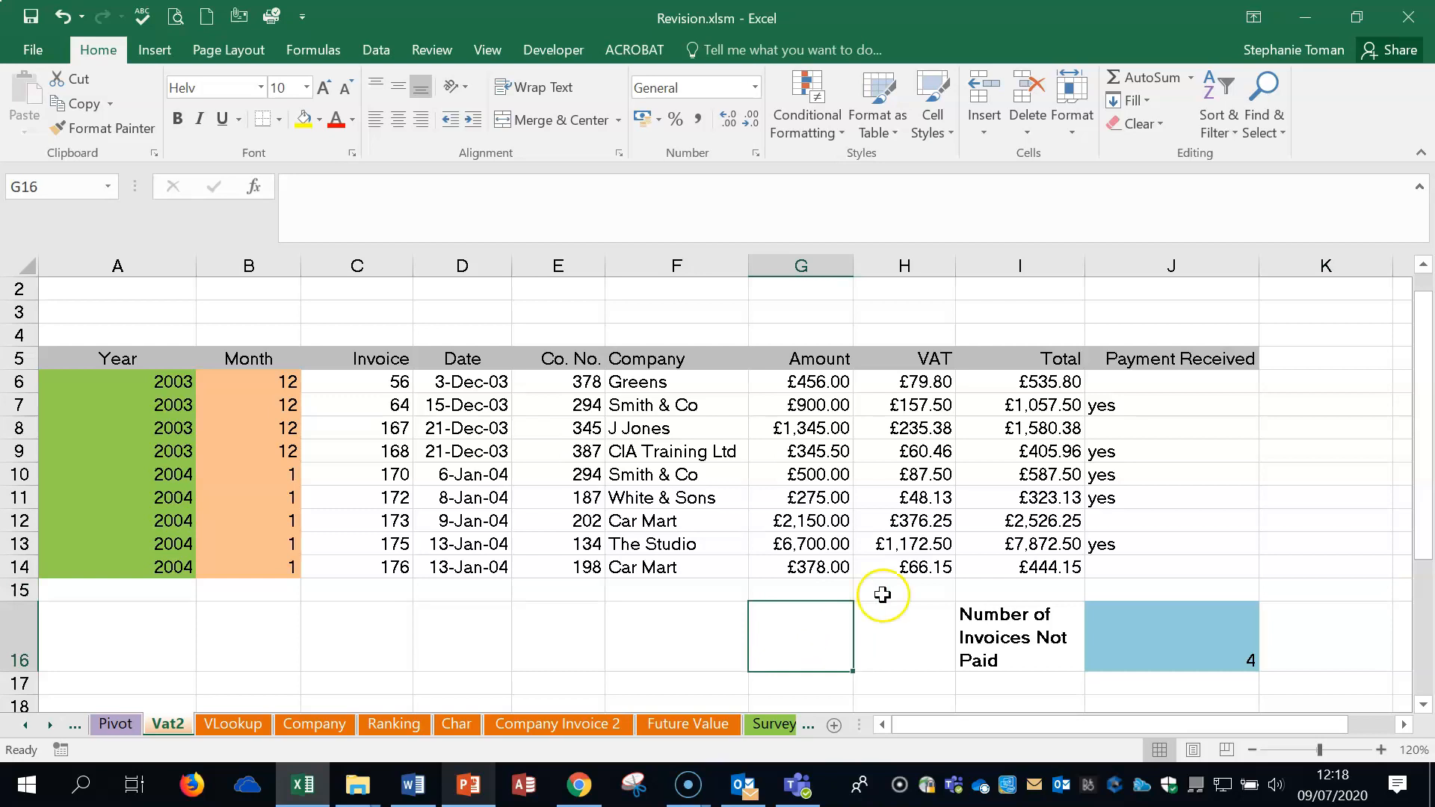
Step: Open the VLookup worksheet, check question 30 in the Word document and return to Excel
{"action": "left_click", "coordinate": [229, 723]}
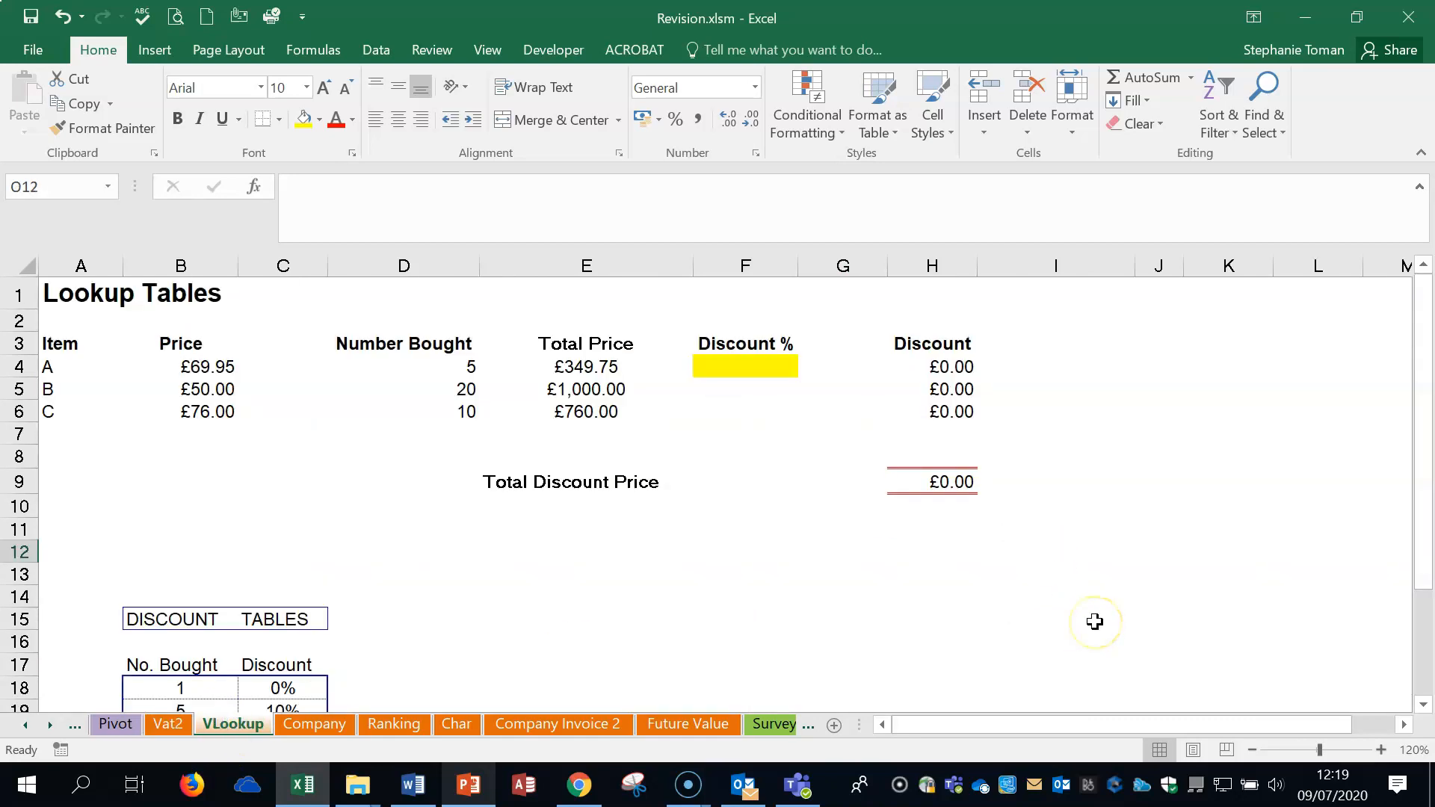
{"action": "left_click", "coordinate": [418, 785]}
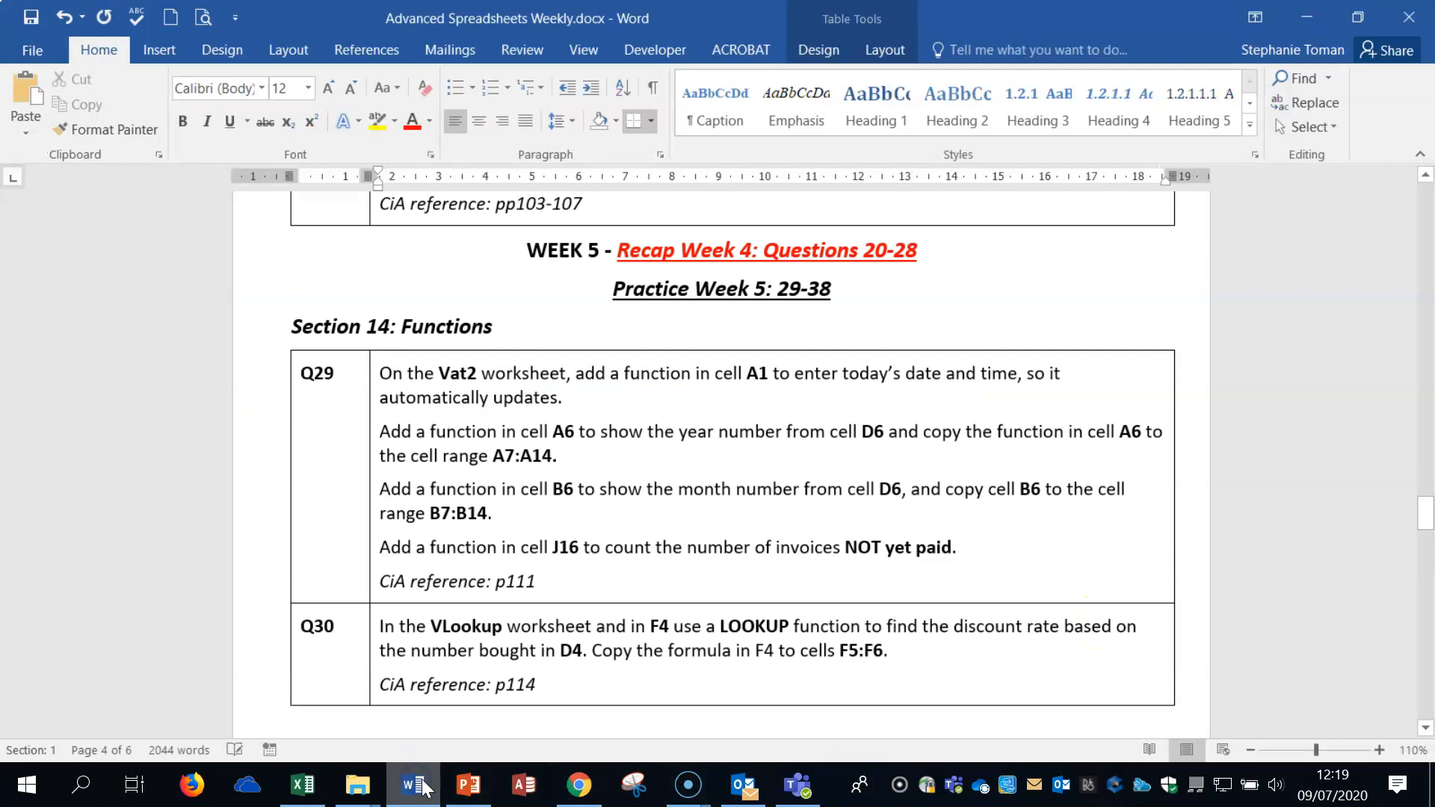
{"action": "scroll", "coordinate": [695, 572], "scroll_direction": "down", "scroll_amount": 2}
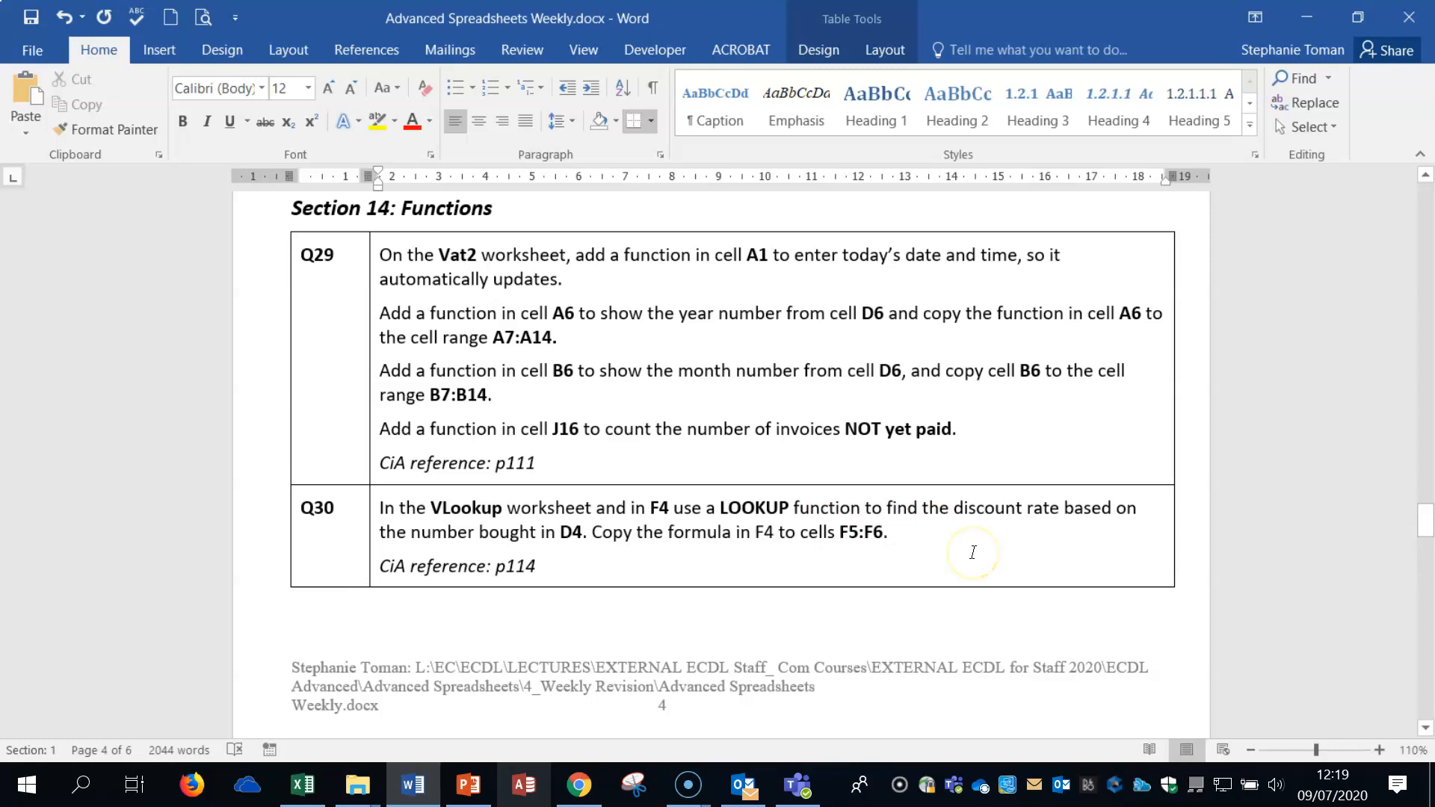
{"action": "left_click", "coordinate": [1307, 16]}
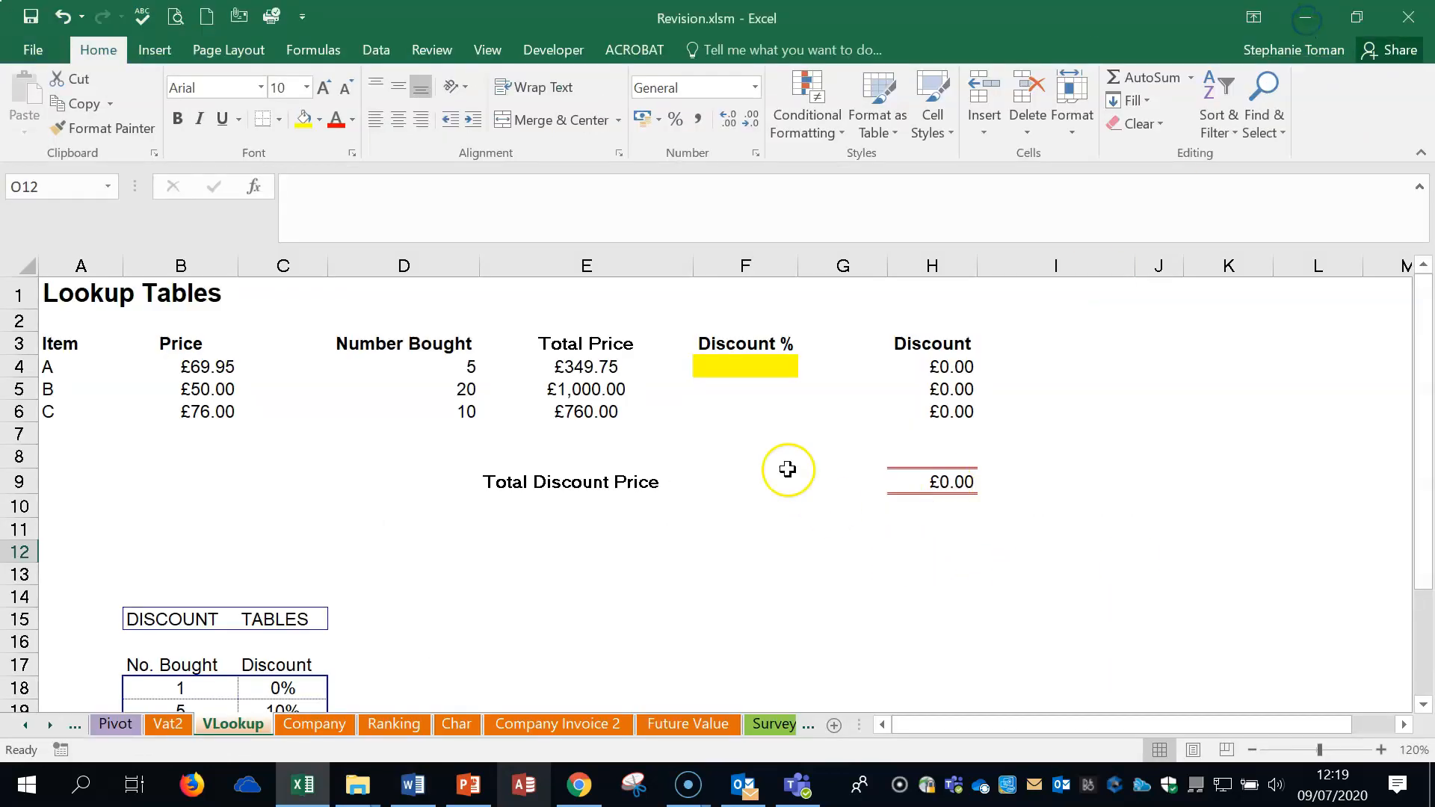
Step: After viewing the discount table, start a VLOOKUP formula in cell F4 with D4 as the lookup value
{"action": "left_click", "coordinate": [743, 366]}
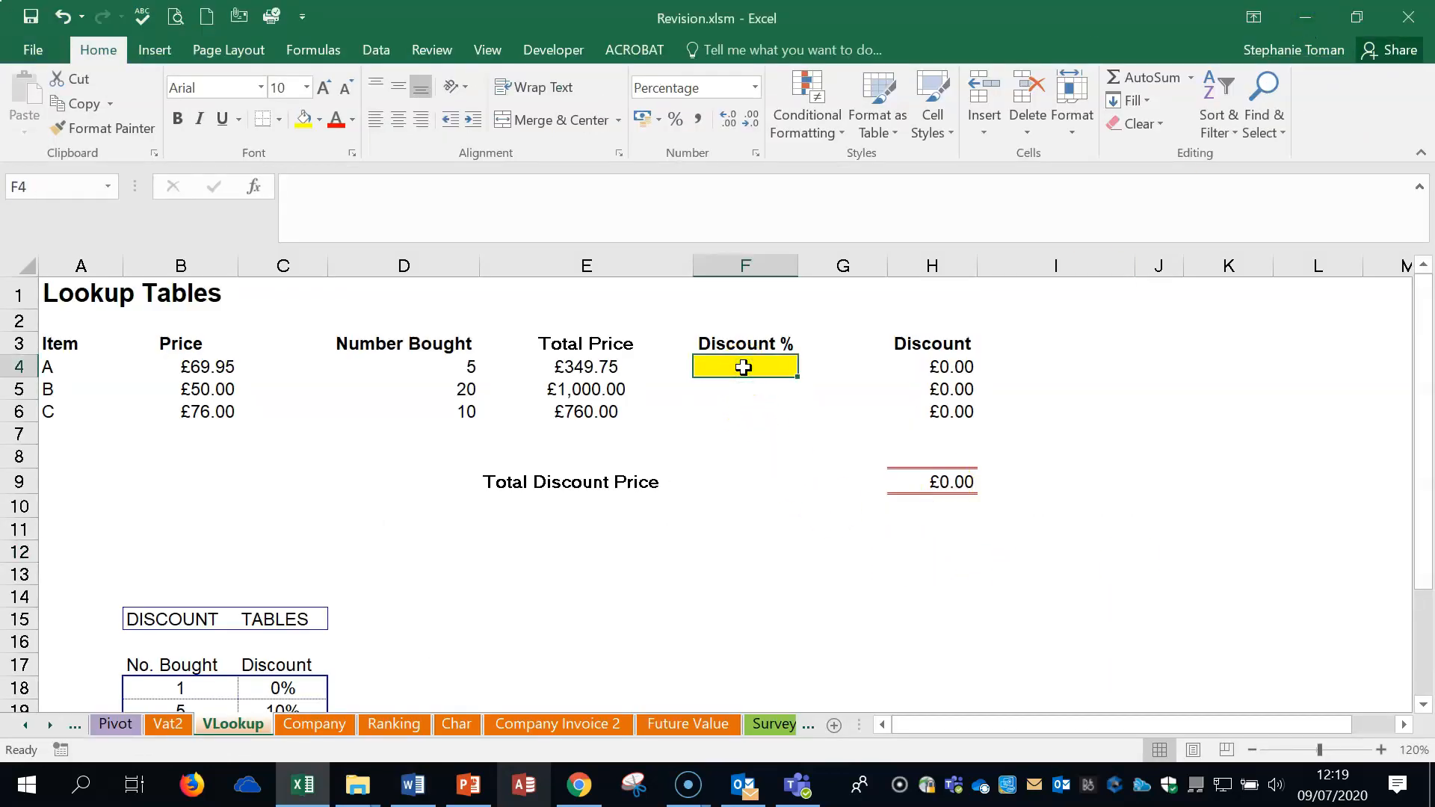
{"action": "scroll", "coordinate": [800, 620], "scroll_direction": "down", "scroll_amount": 3}
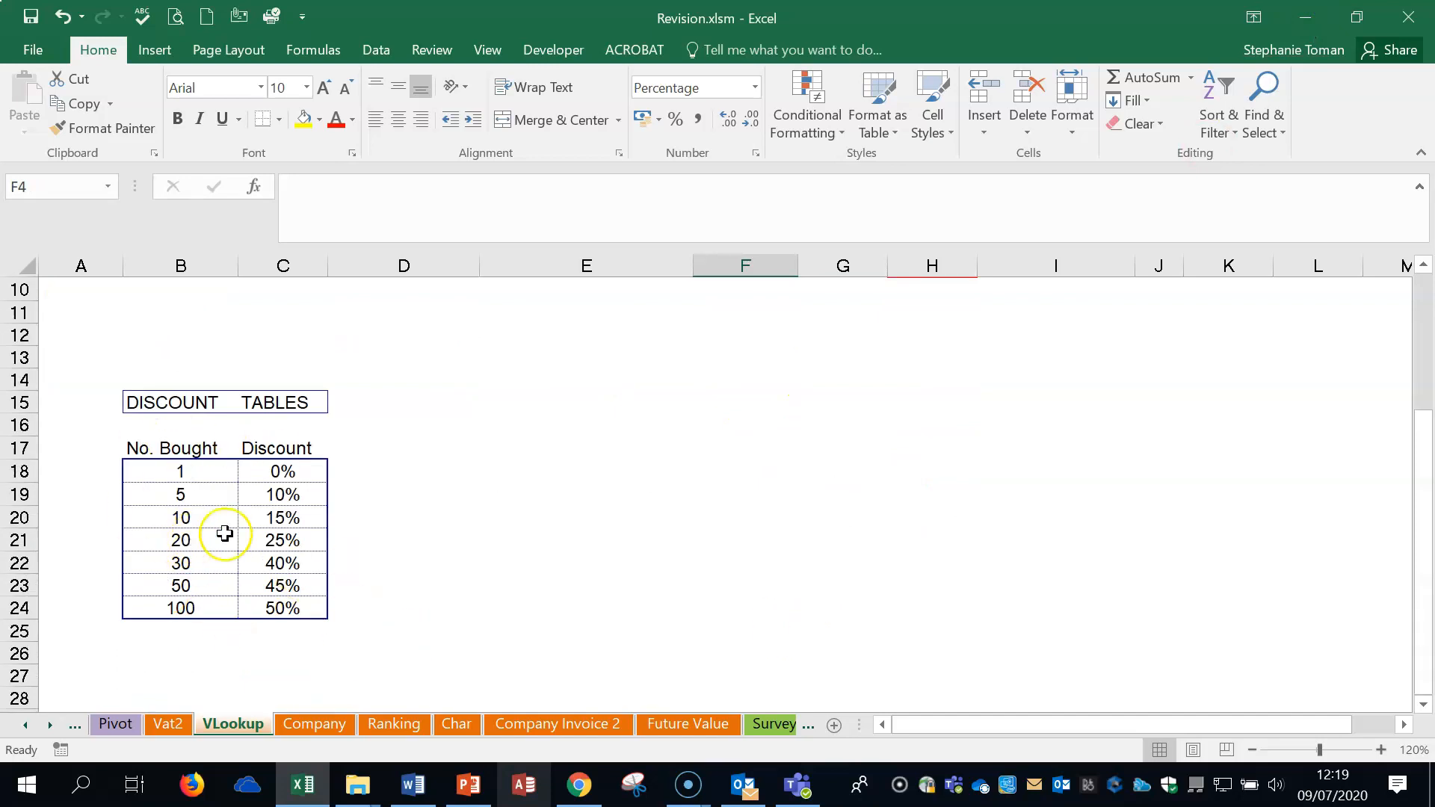
{"action": "scroll", "coordinate": [458, 538], "scroll_direction": "up", "scroll_amount": 3}
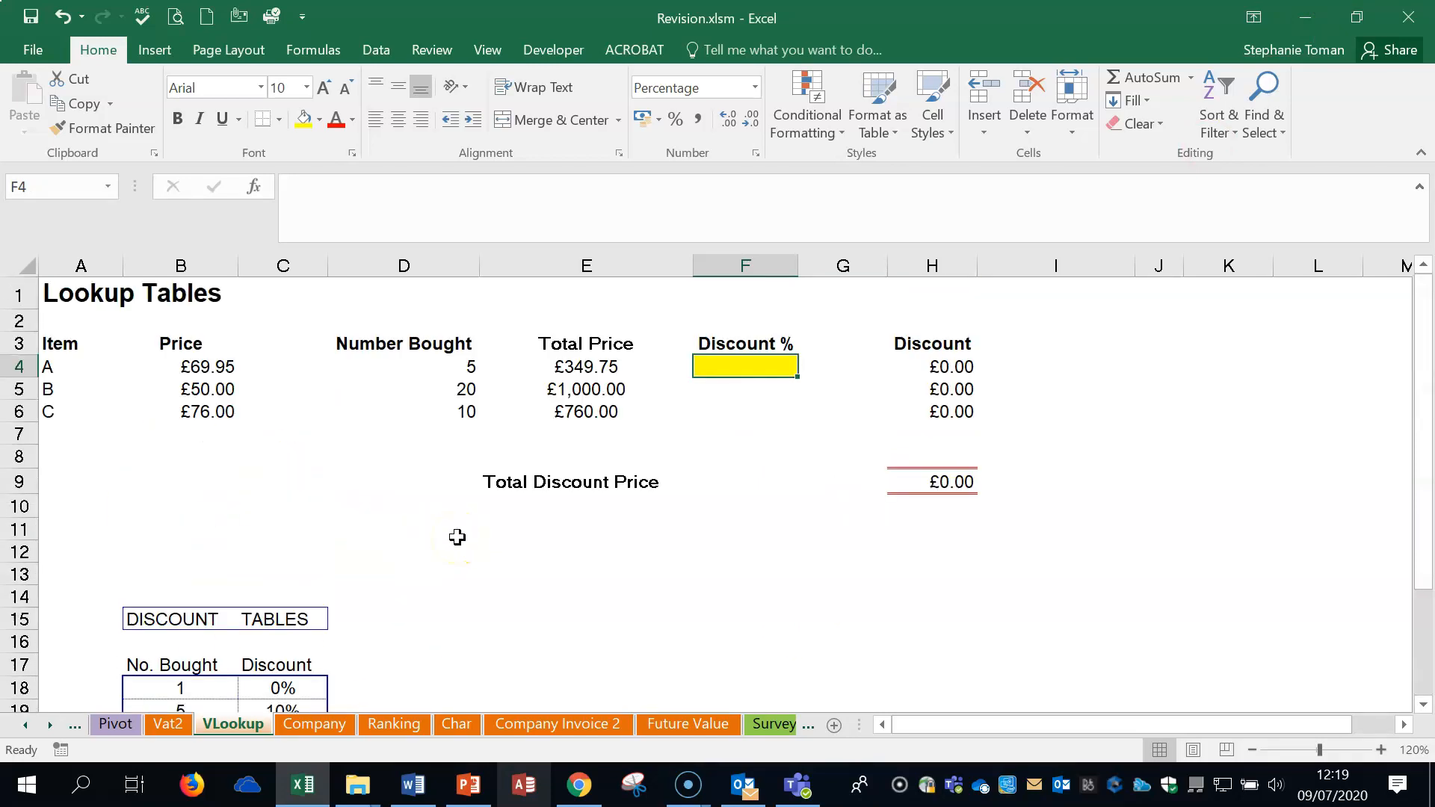
{"action": "left_click", "coordinate": [731, 366]}
{"action": "type", "text": "=vl"}
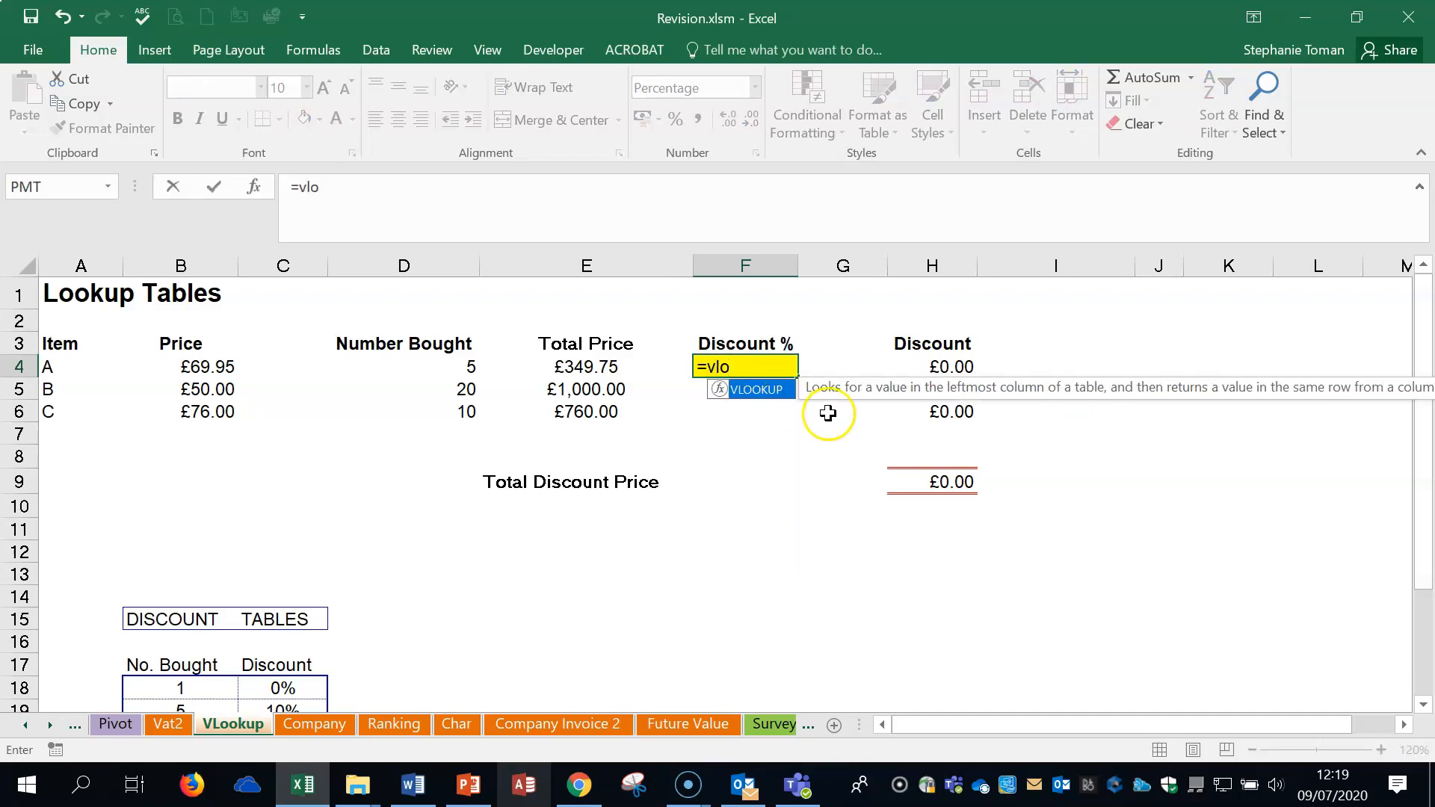
{"action": "type", "text": "o"}
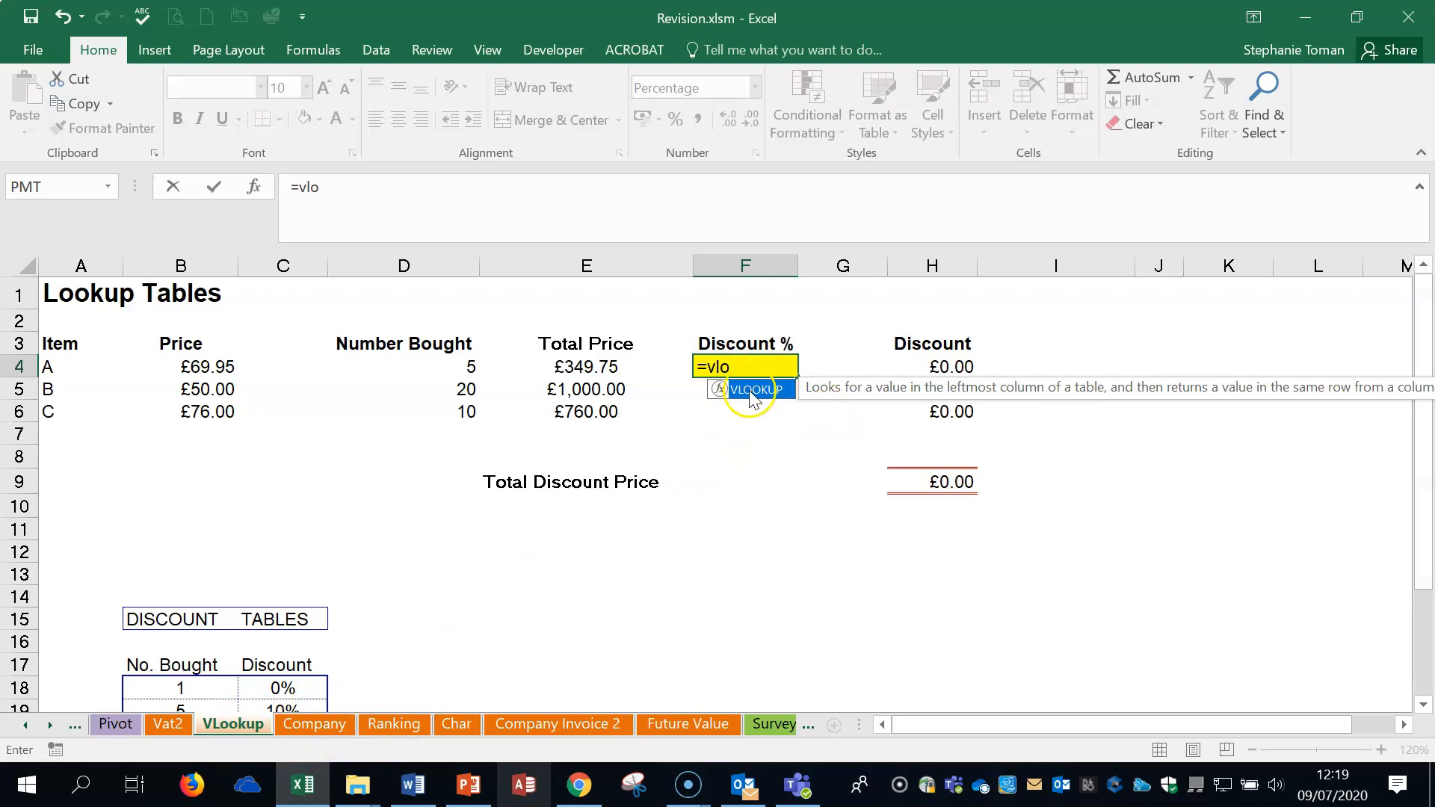
{"action": "double_click", "coordinate": [753, 389]}
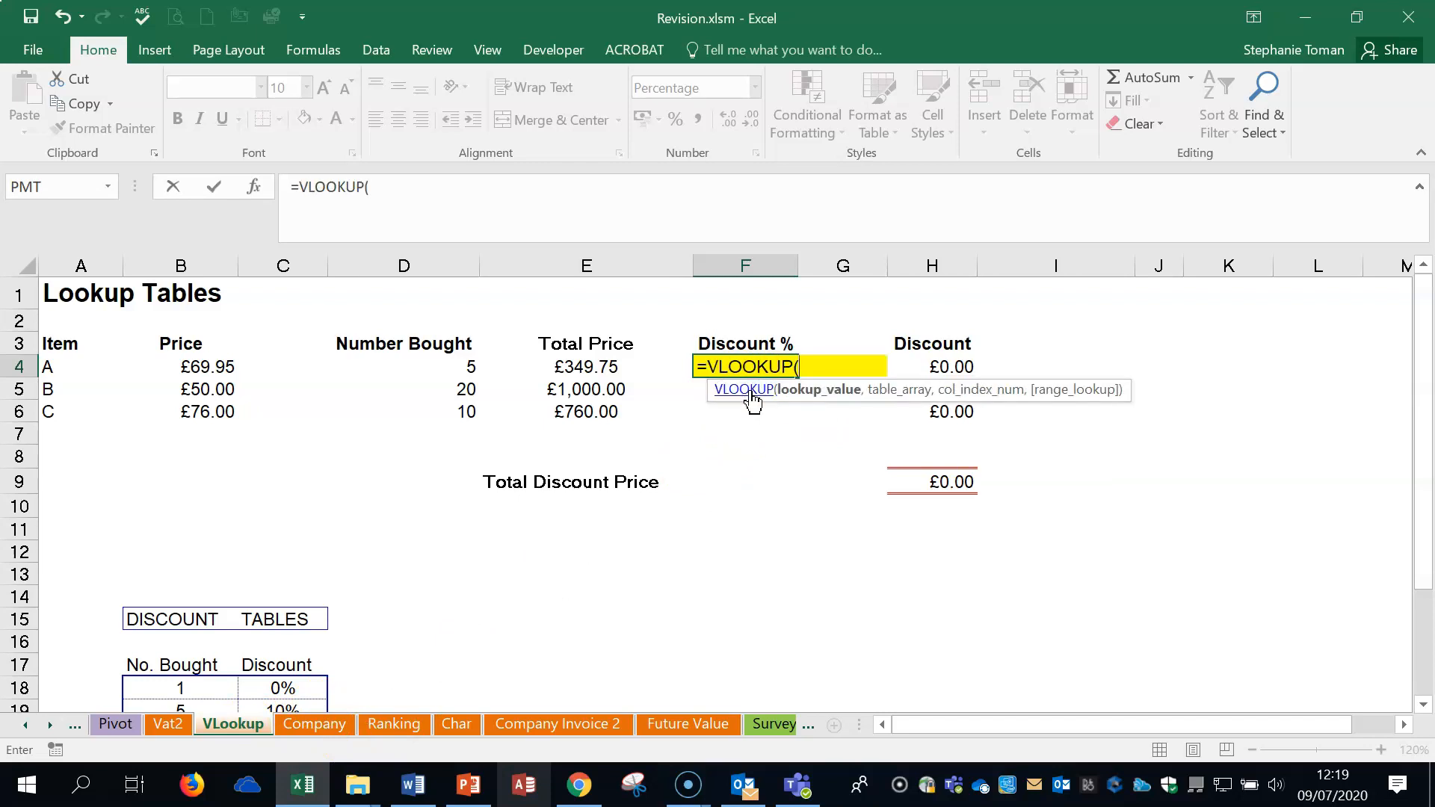
{"action": "left_click", "coordinate": [450, 370]}
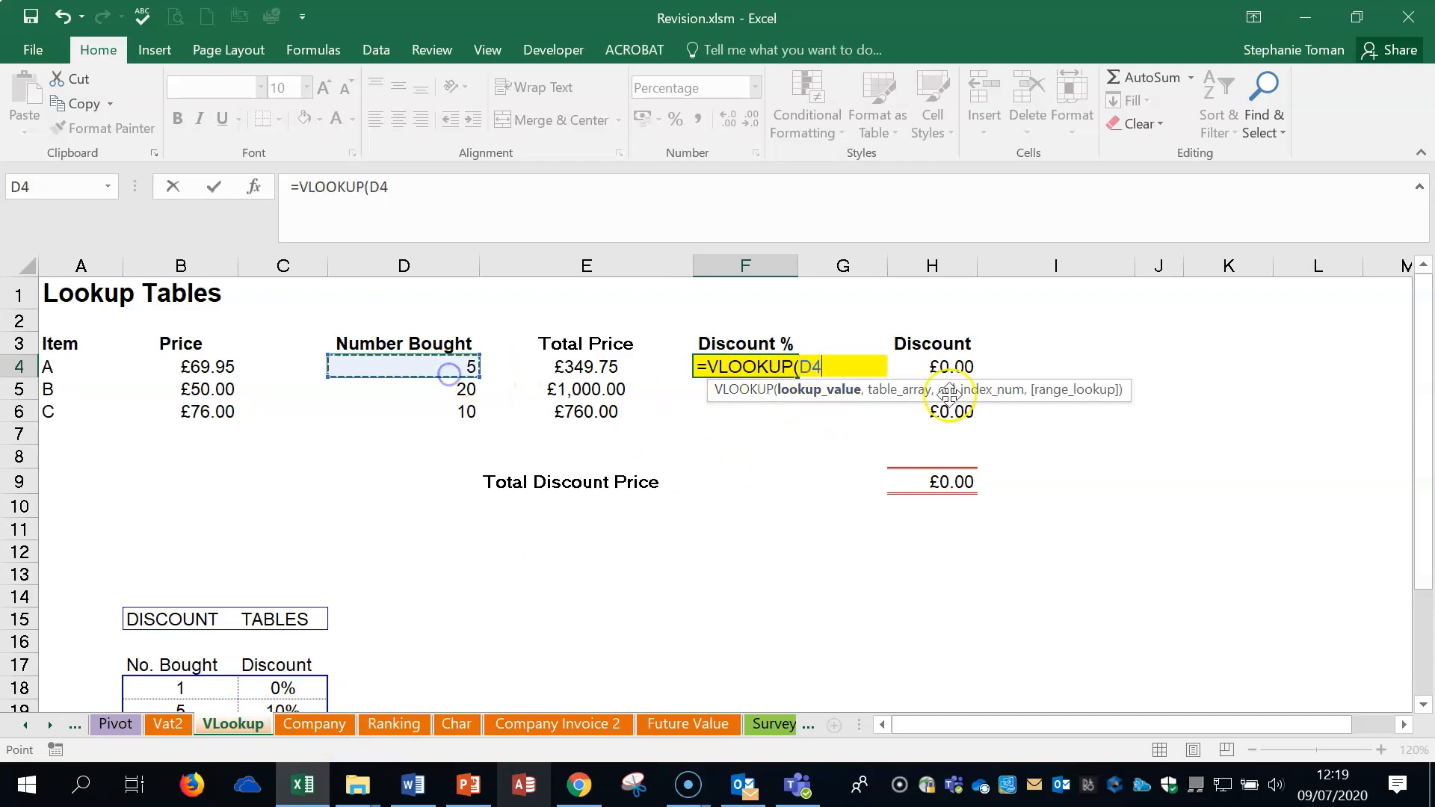
{"action": "type", "text": ","}
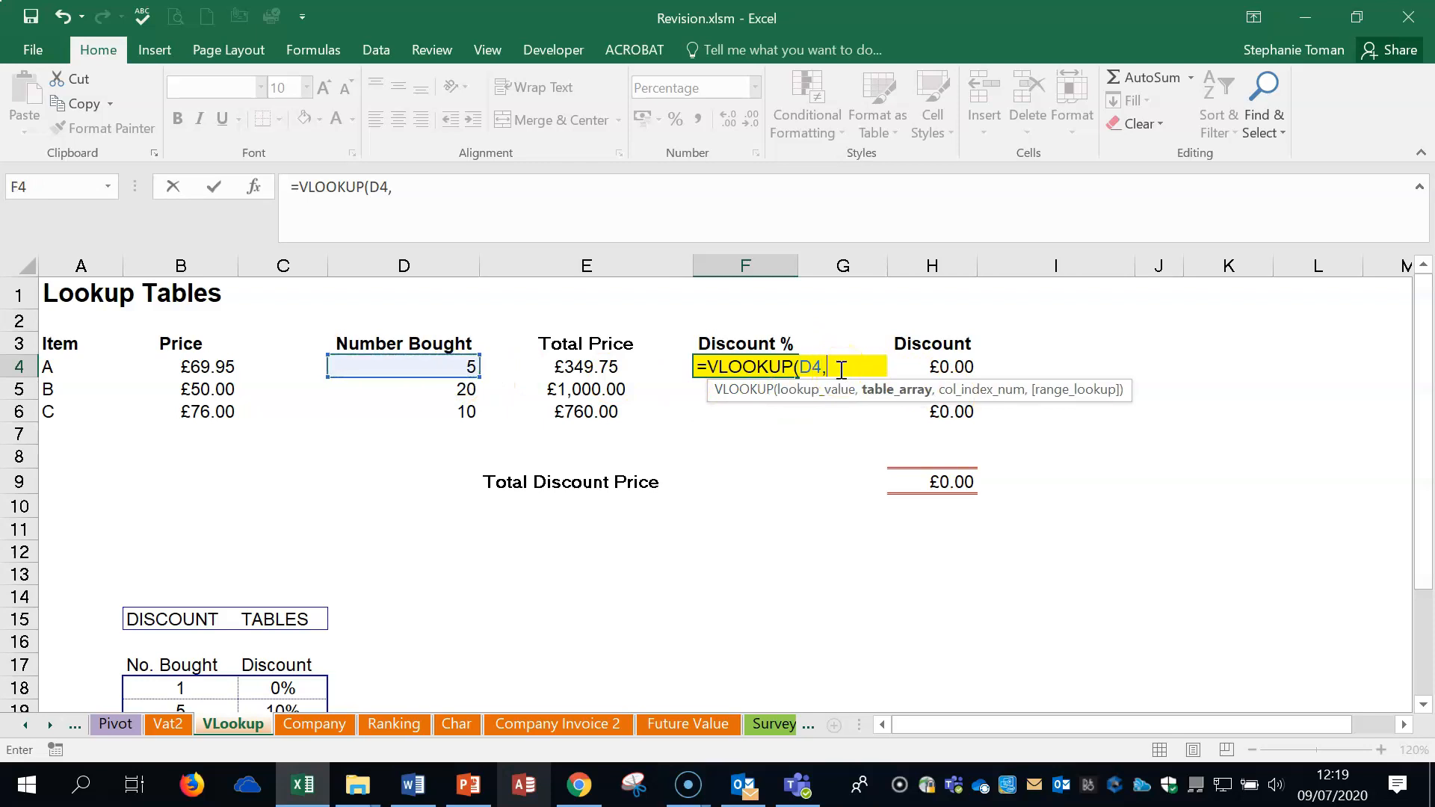
Step: Add the discount table as the formula's table array with the absolute reference $B$18:$C$24
{"action": "scroll", "coordinate": [748, 540], "scroll_direction": "down", "scroll_amount": 2}
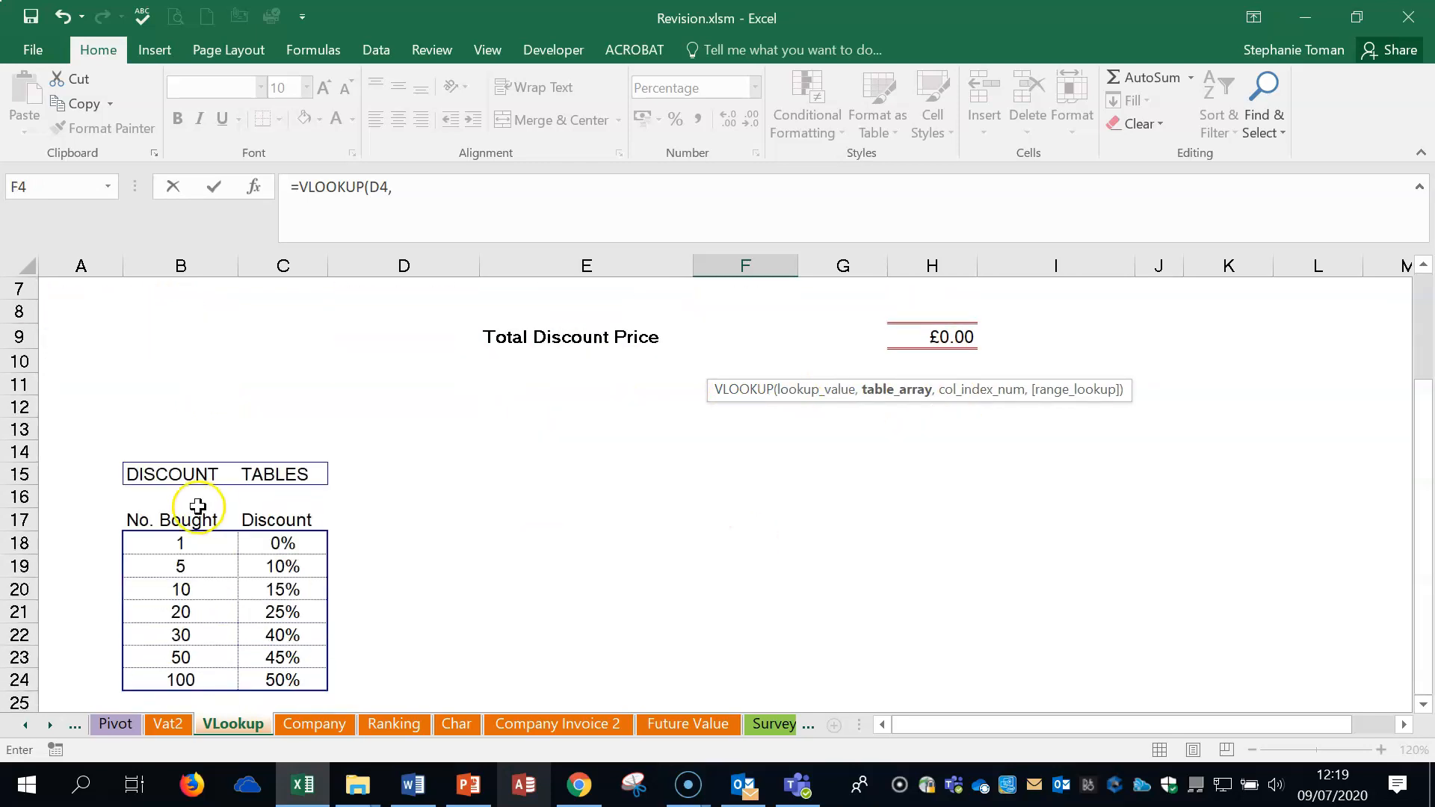
{"action": "left_click_drag", "start_coordinate": [135, 544], "coordinate": [282, 682]}
{"action": "scroll", "coordinate": [820, 287], "scroll_direction": "up", "scroll_amount": 2}
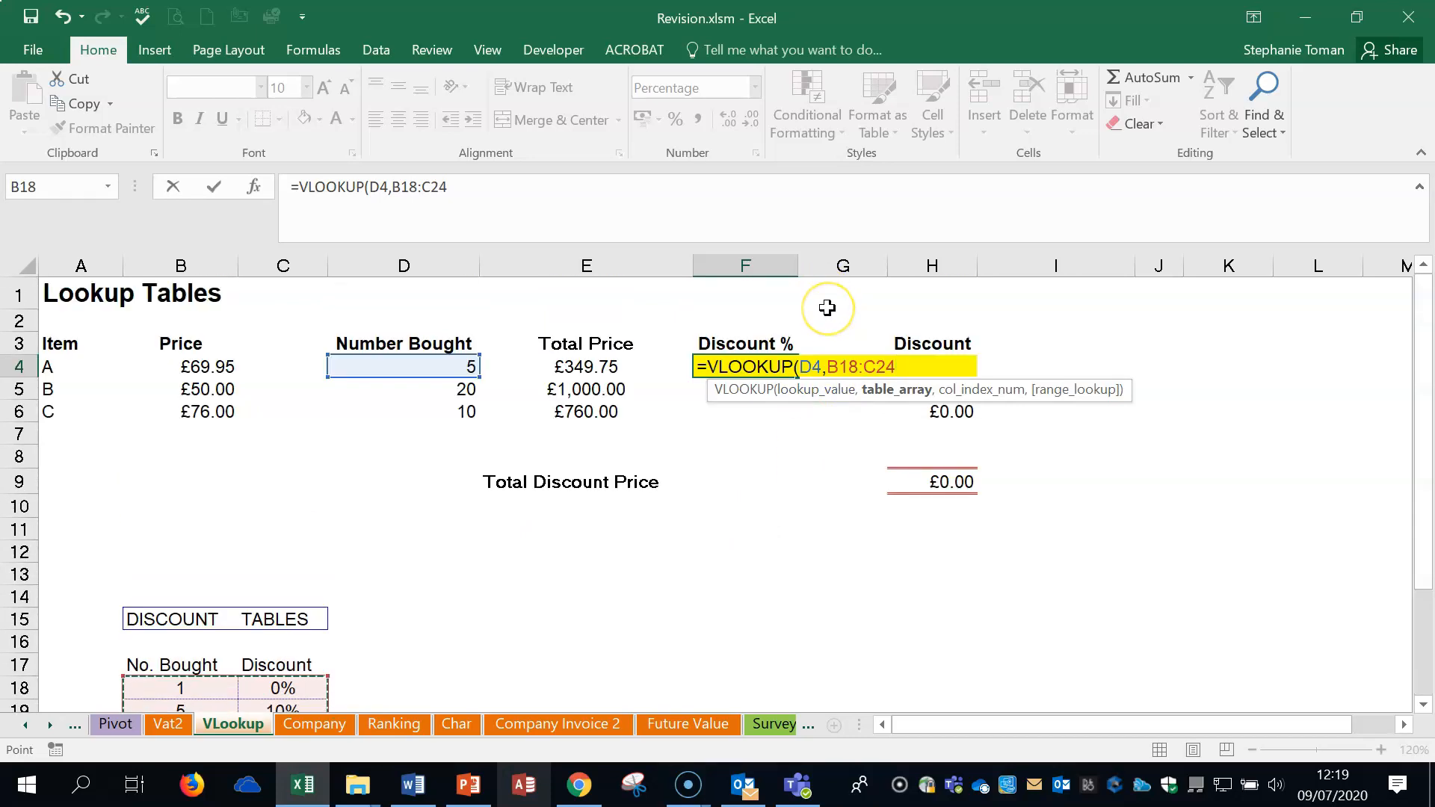
{"action": "key", "text": "F4"}
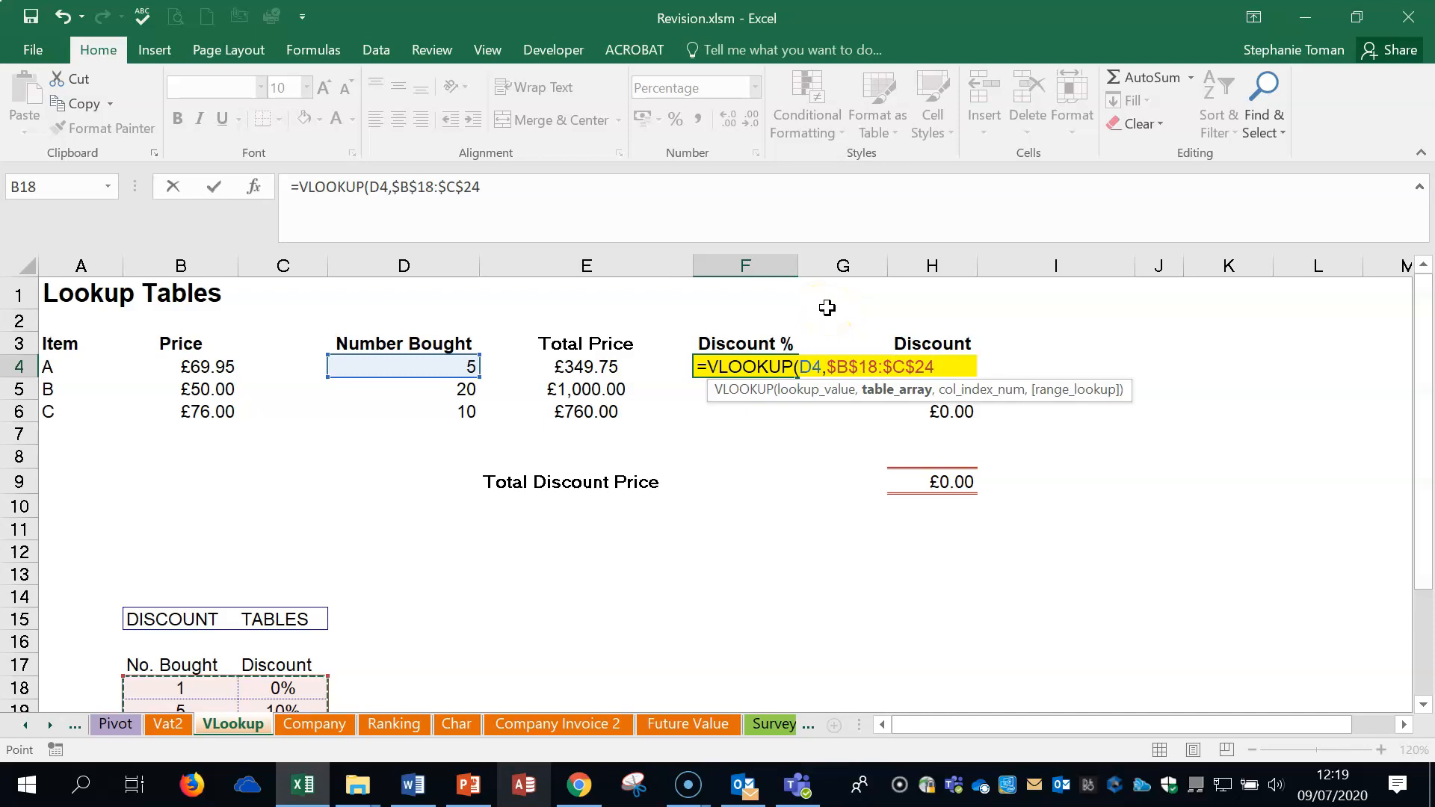
{"action": "type", "text": ","}
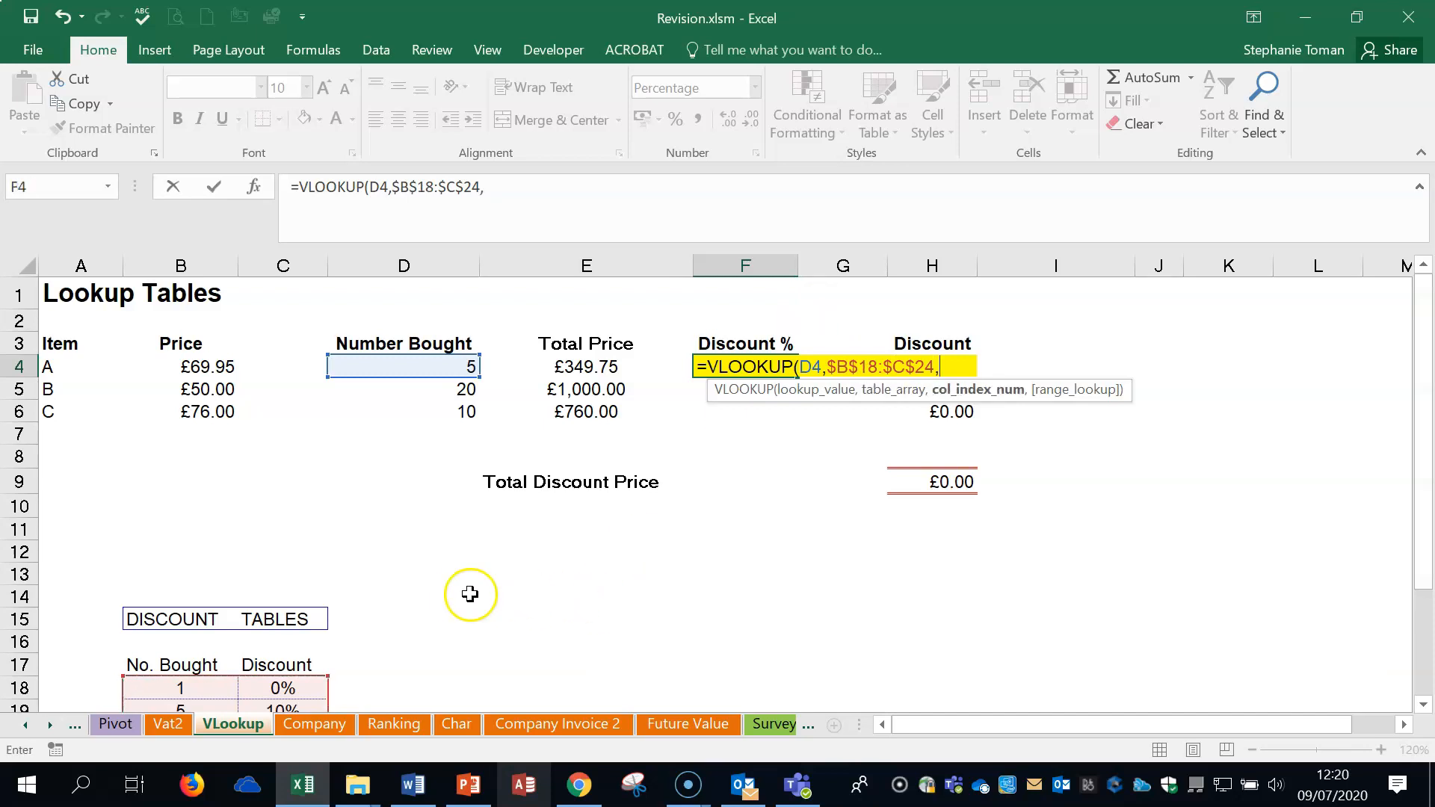
Step: Complete the VLOOKUP in F4 with column index number 2, the discount column of the table
{"action": "scroll", "coordinate": [630, 589], "scroll_direction": "down", "scroll_amount": 2}
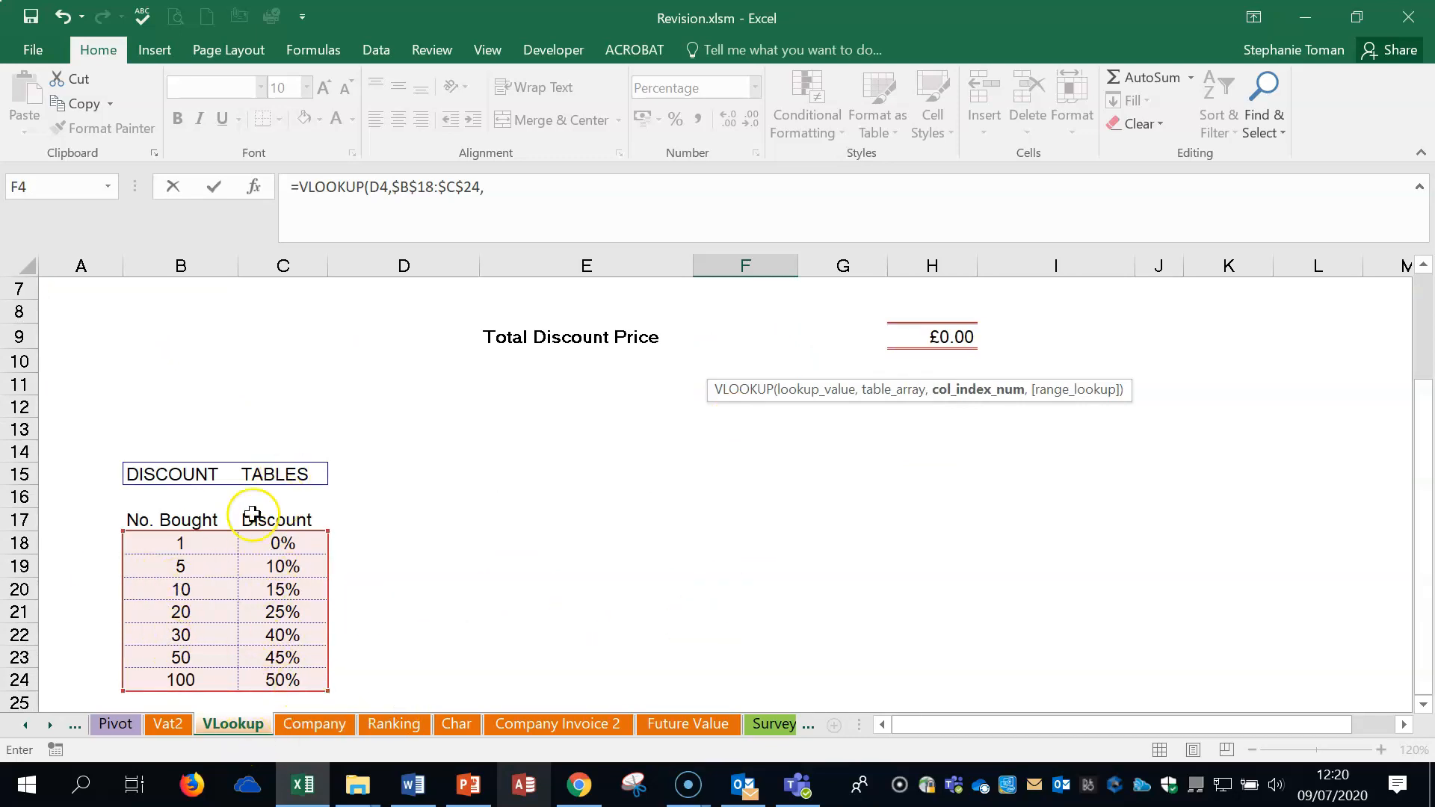
{"action": "scroll", "coordinate": [728, 552], "scroll_direction": "up", "scroll_amount": 2}
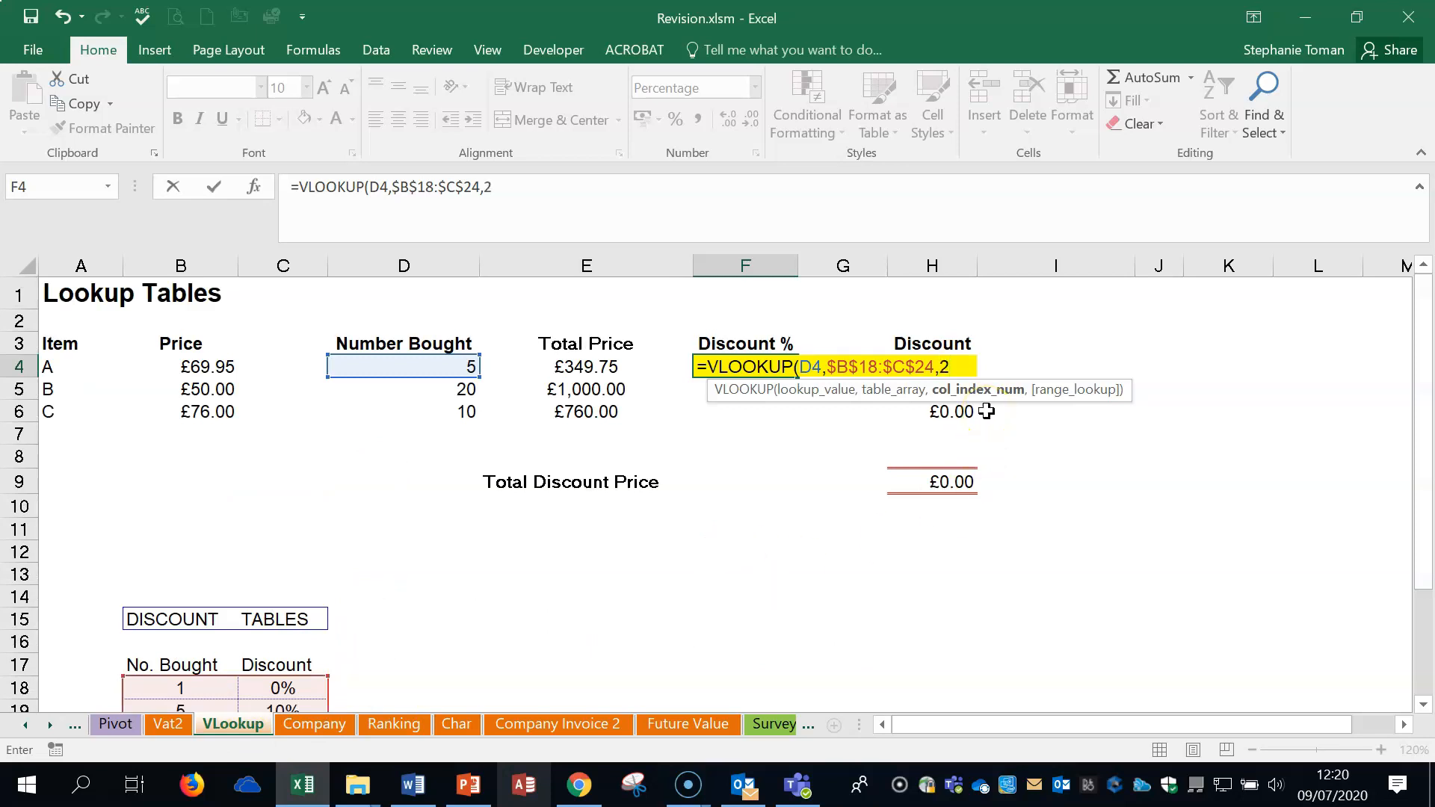
{"action": "key", "text": "Return"}
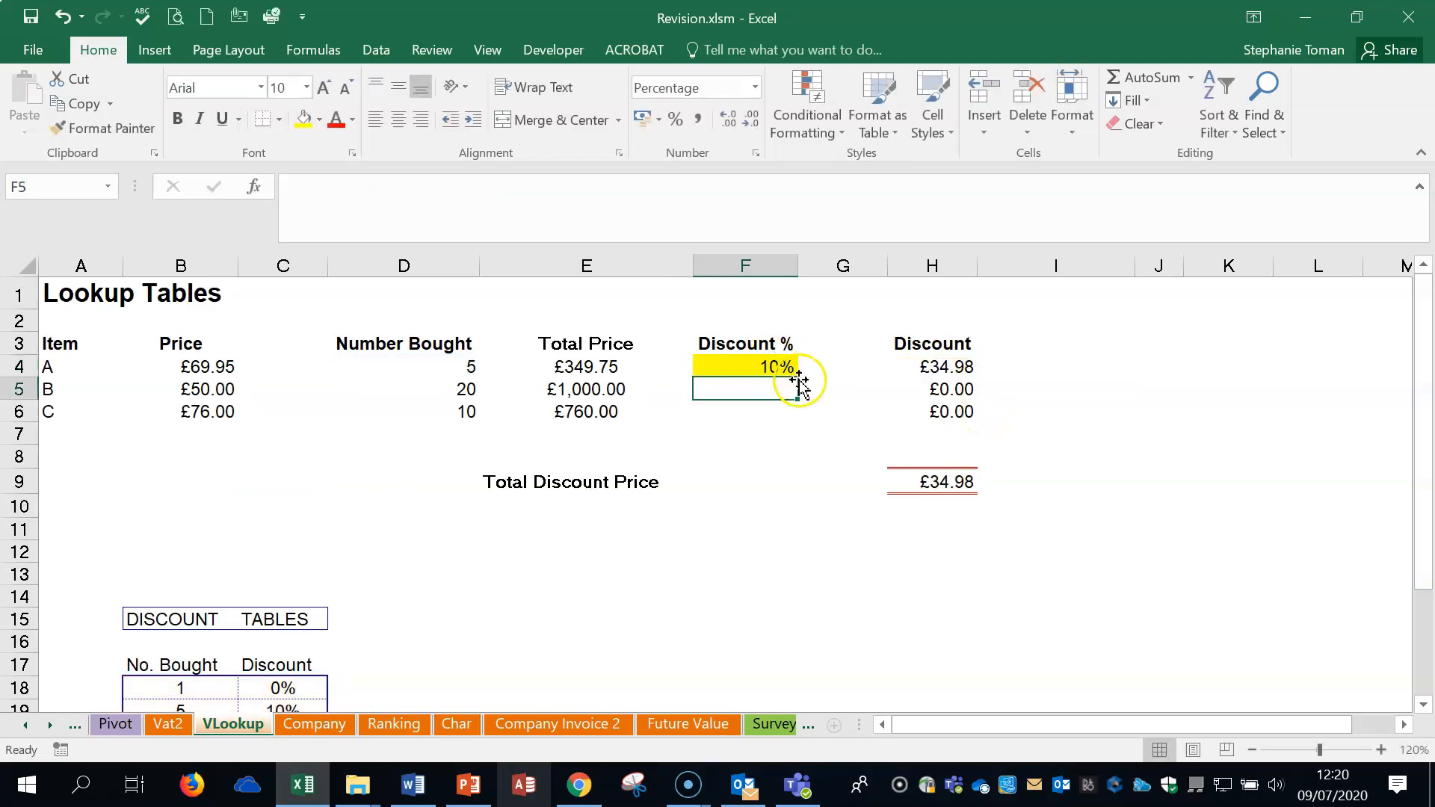
Step: Clear the VLOOKUP formula from cell F4
{"action": "left_click", "coordinate": [783, 365]}
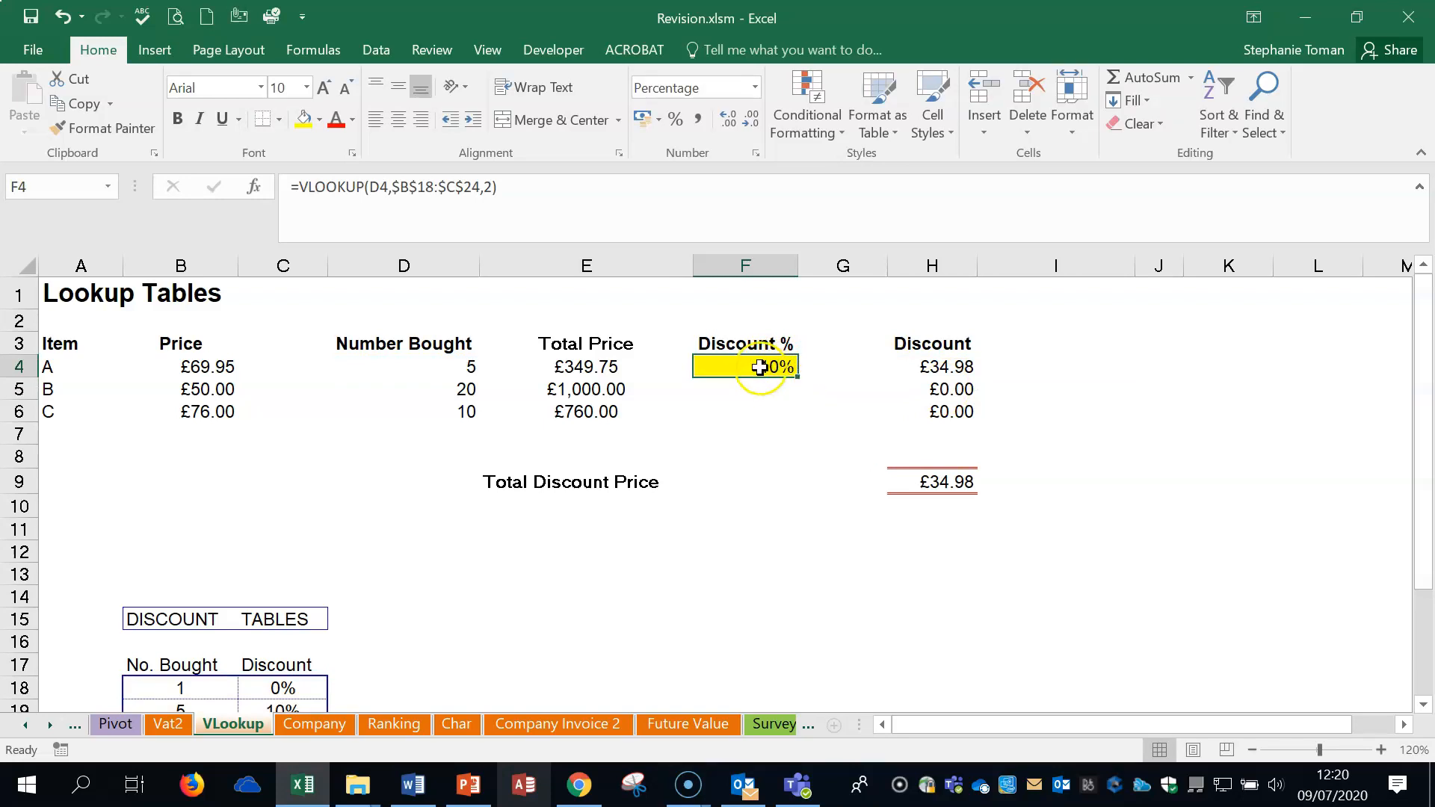
{"action": "key", "text": "Delete"}
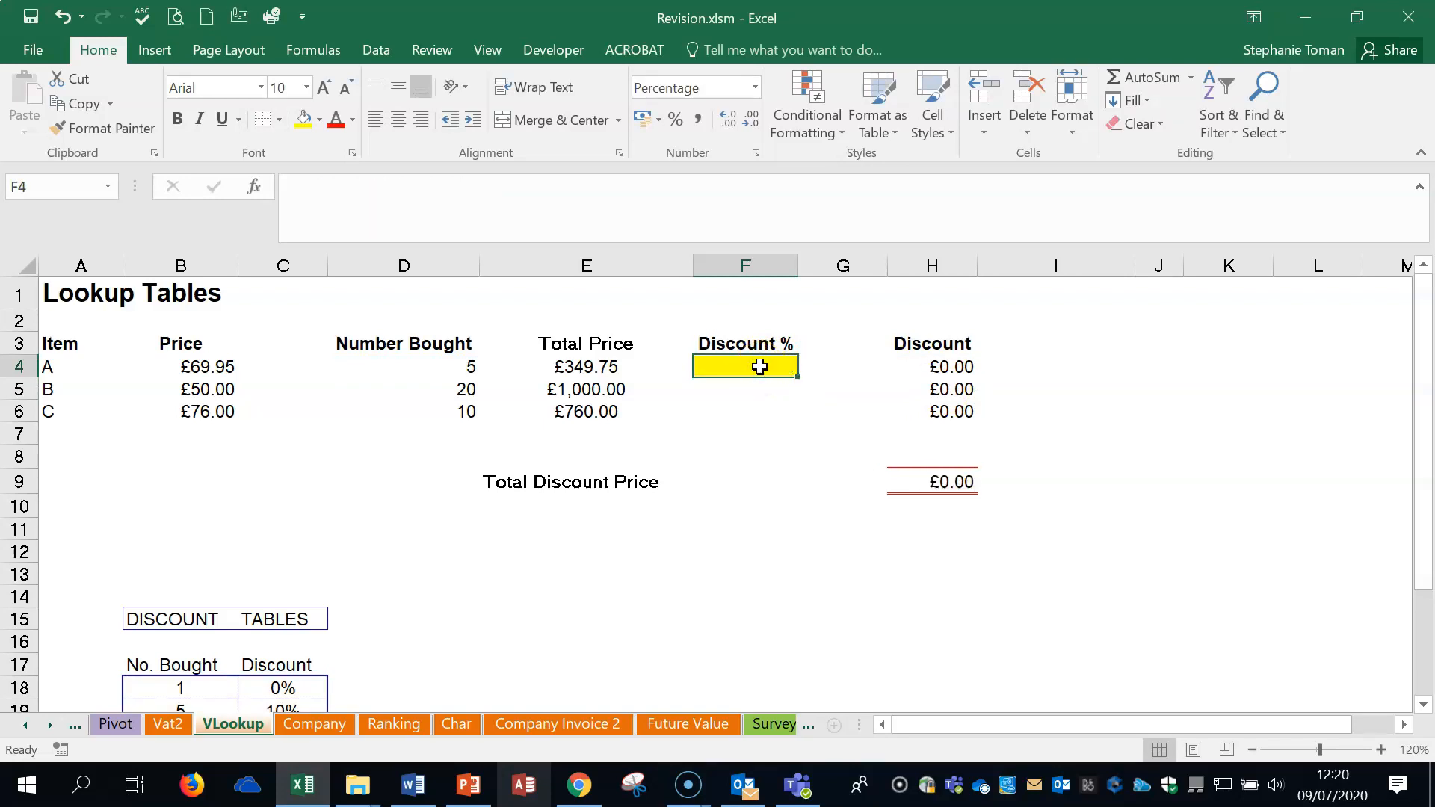
Step: Start a VLOOKUP function in cell F4 with D4 as the lookup value
{"action": "type", "text": "=vlo"}
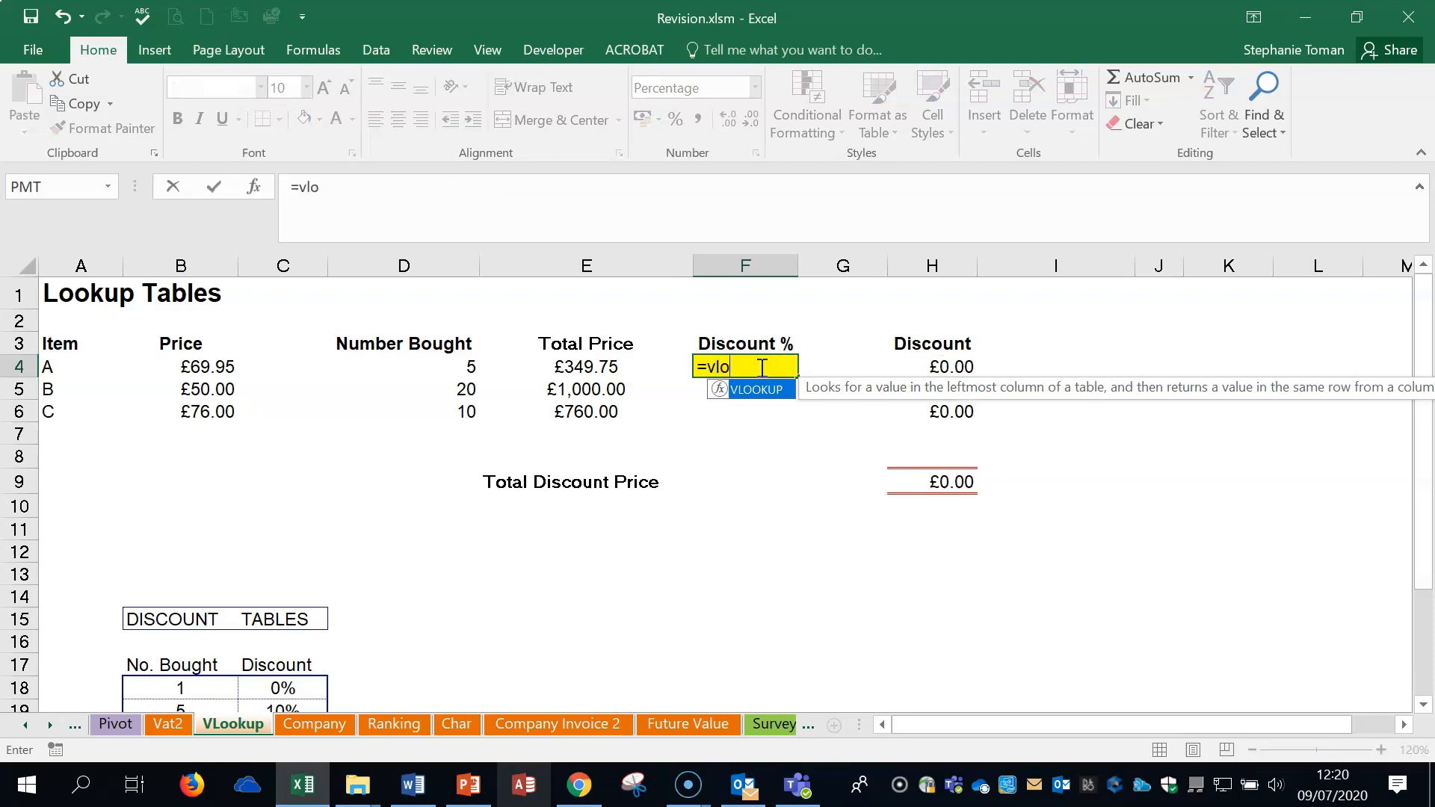
{"action": "double_click", "coordinate": [755, 391]}
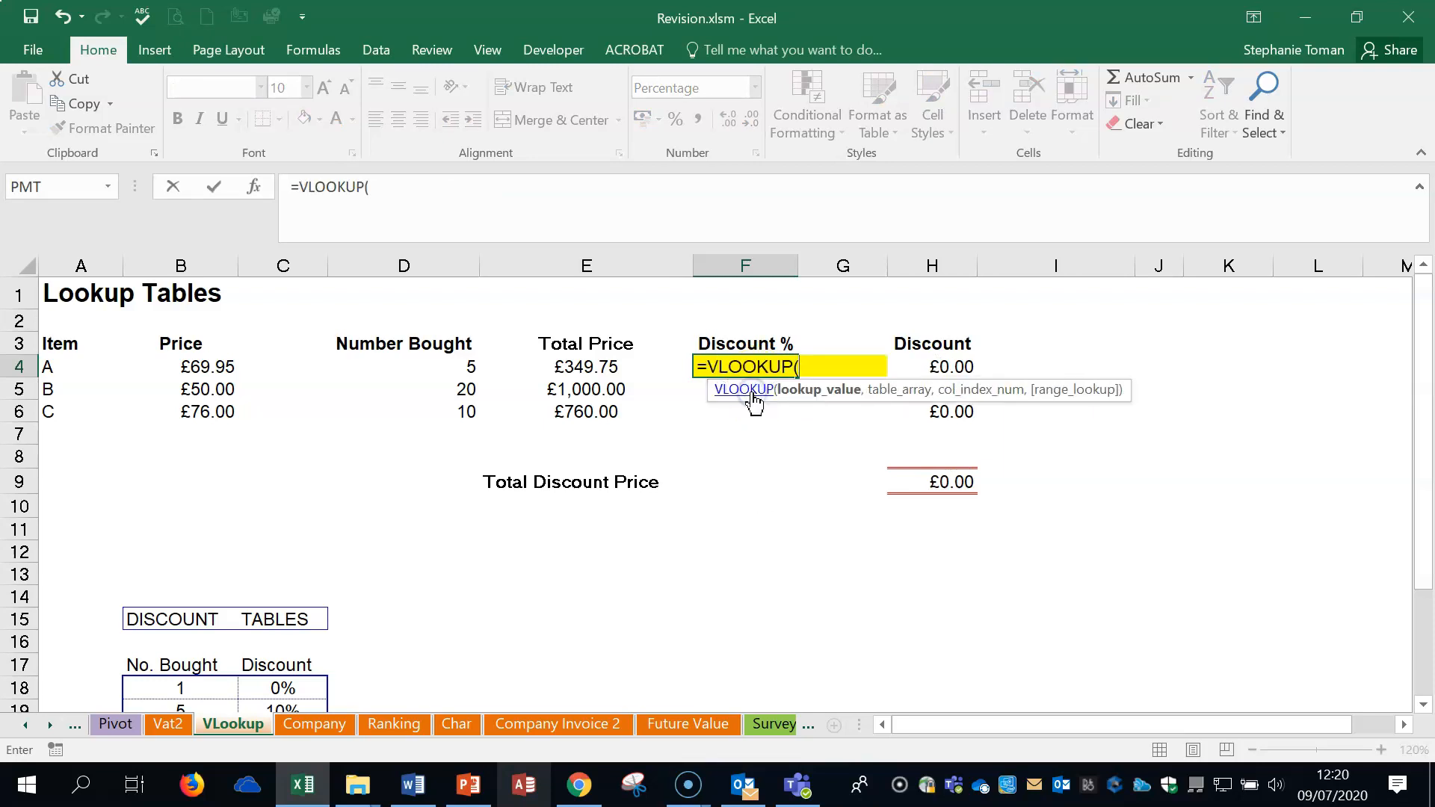
{"action": "left_click", "coordinate": [254, 198]}
{"action": "left_click_drag", "start_coordinate": [458, 327], "coordinate": [1082, 454]}
{"action": "left_click", "coordinate": [404, 369]}
{"action": "left_click", "coordinate": [1016, 535]}
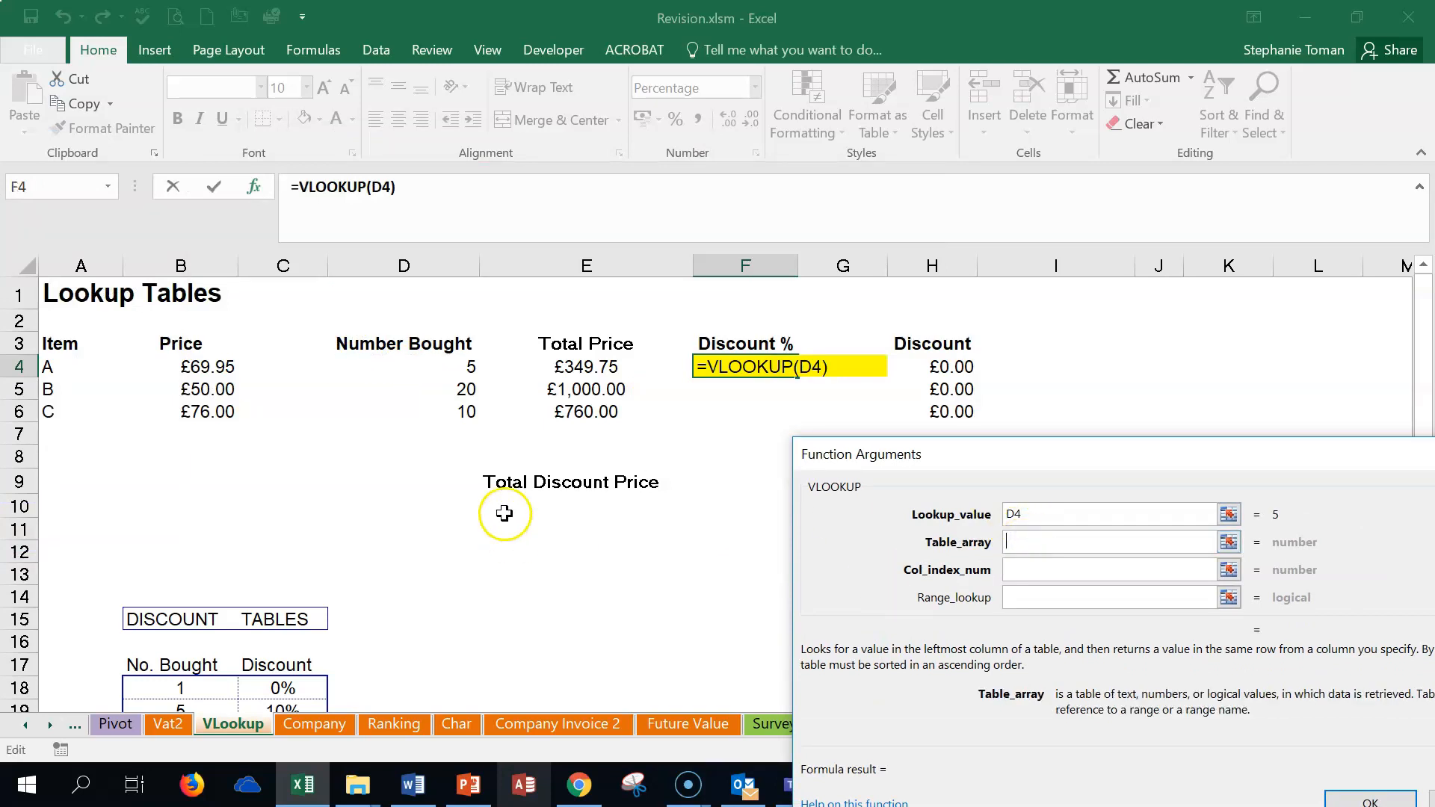
Step: Set the VLOOKUP's table array to the discount table with the absolute reference $B$18:$C$24
{"action": "scroll", "coordinate": [498, 515], "scroll_direction": "down", "scroll_amount": 2}
{"action": "left_click_drag", "start_coordinate": [141, 539], "coordinate": [280, 669]}
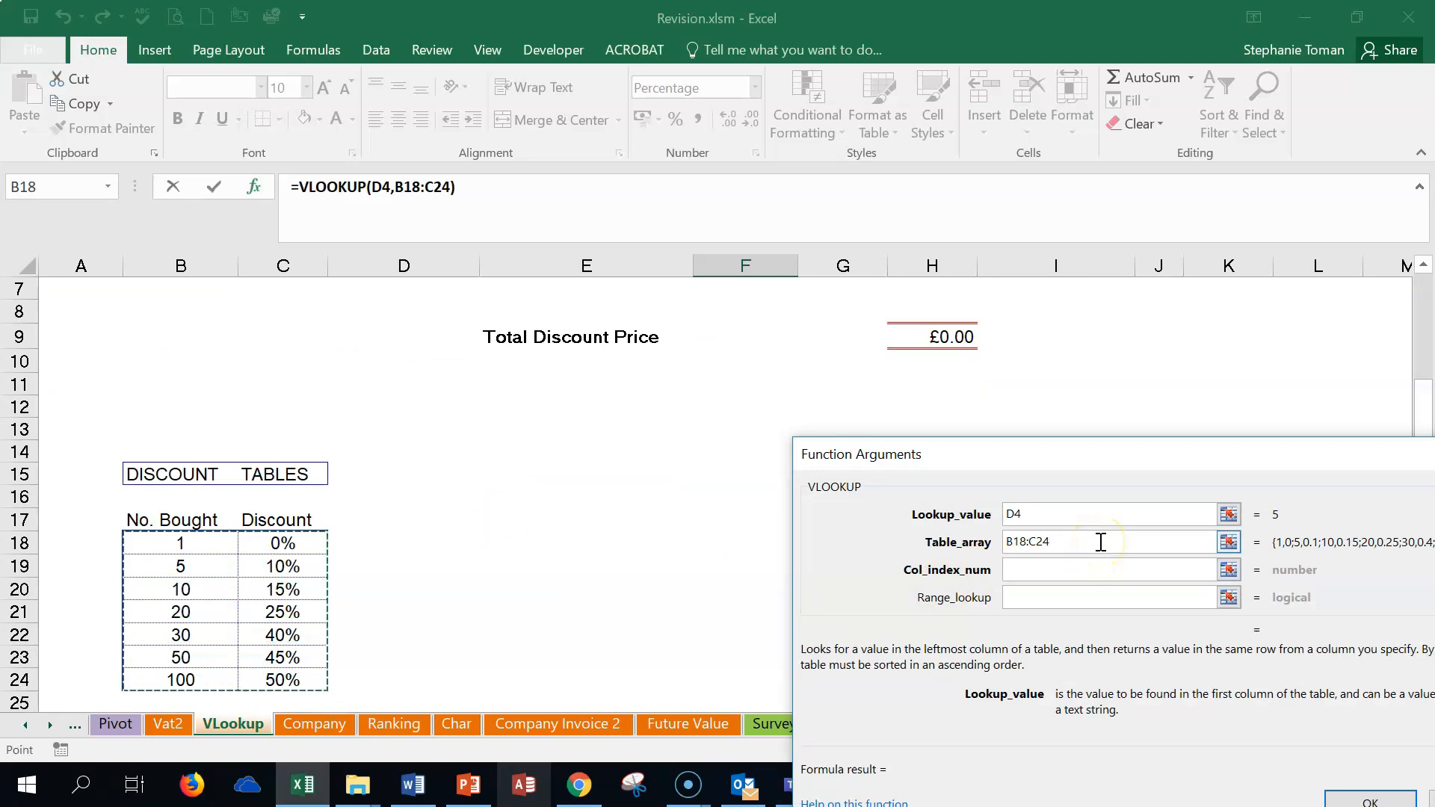
{"action": "key", "text": "F4"}
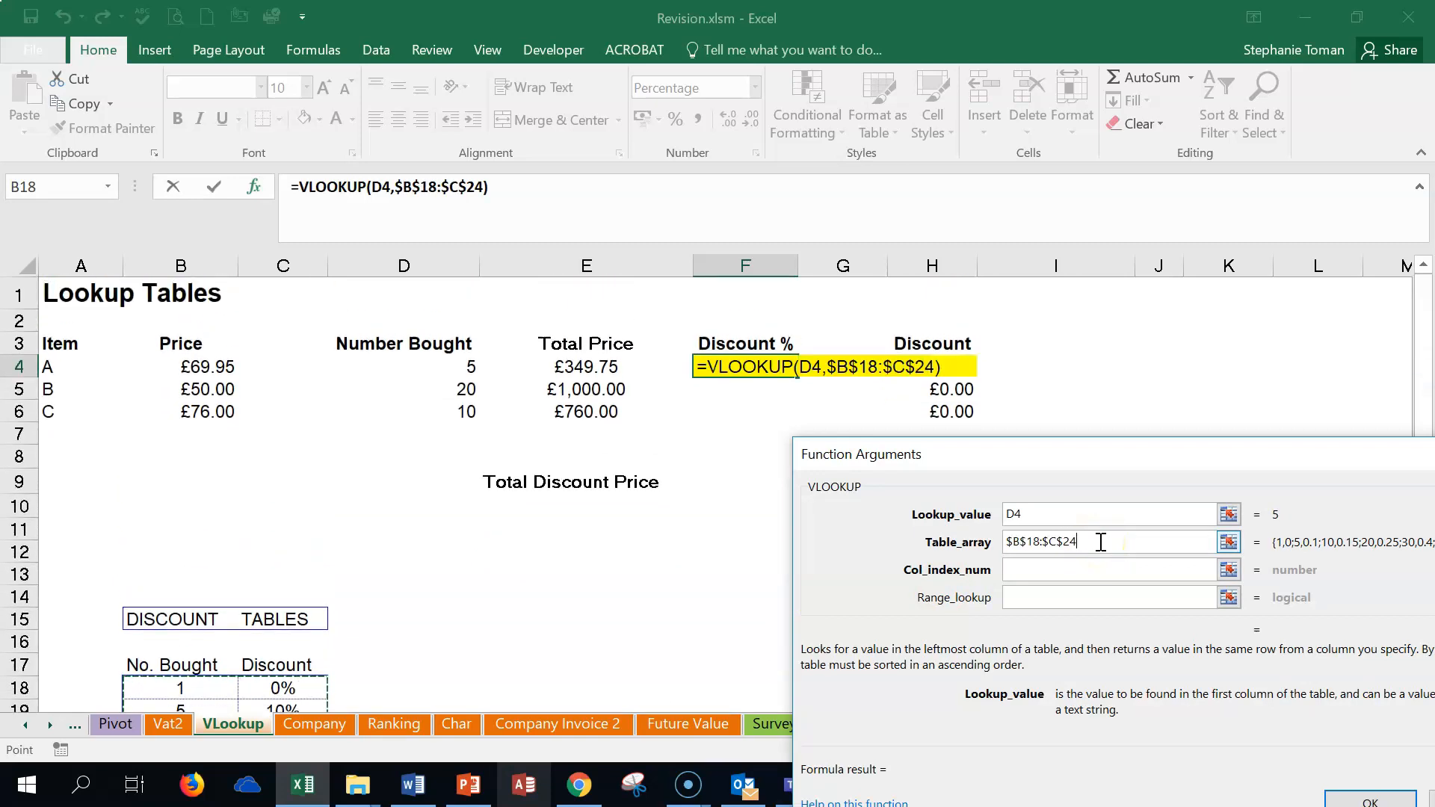
Step: Complete the VLOOKUP in F4 with column index number 2 and copy the formula down to F5:F6
{"action": "left_click", "coordinate": [1026, 571]}
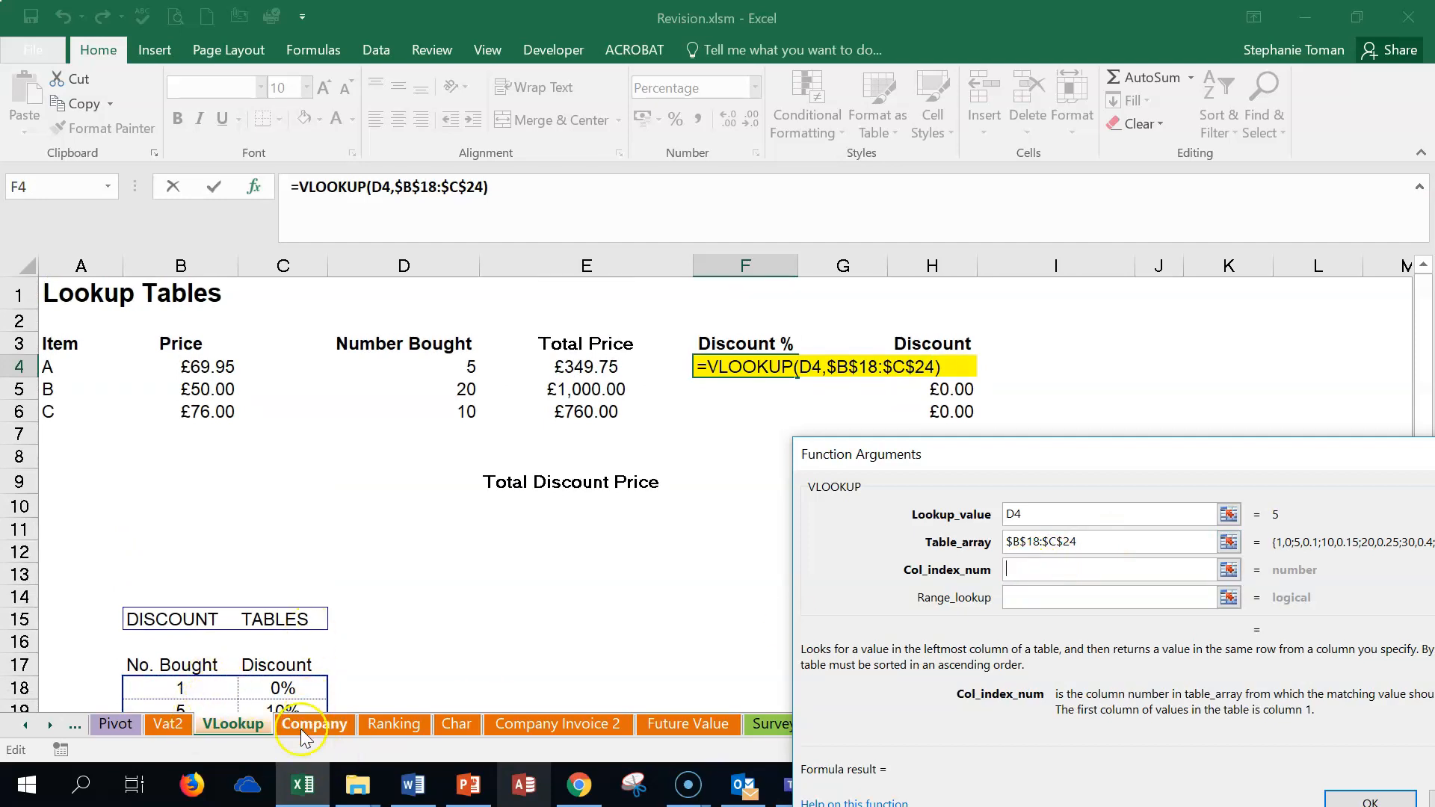
{"action": "type", "text": "2"}
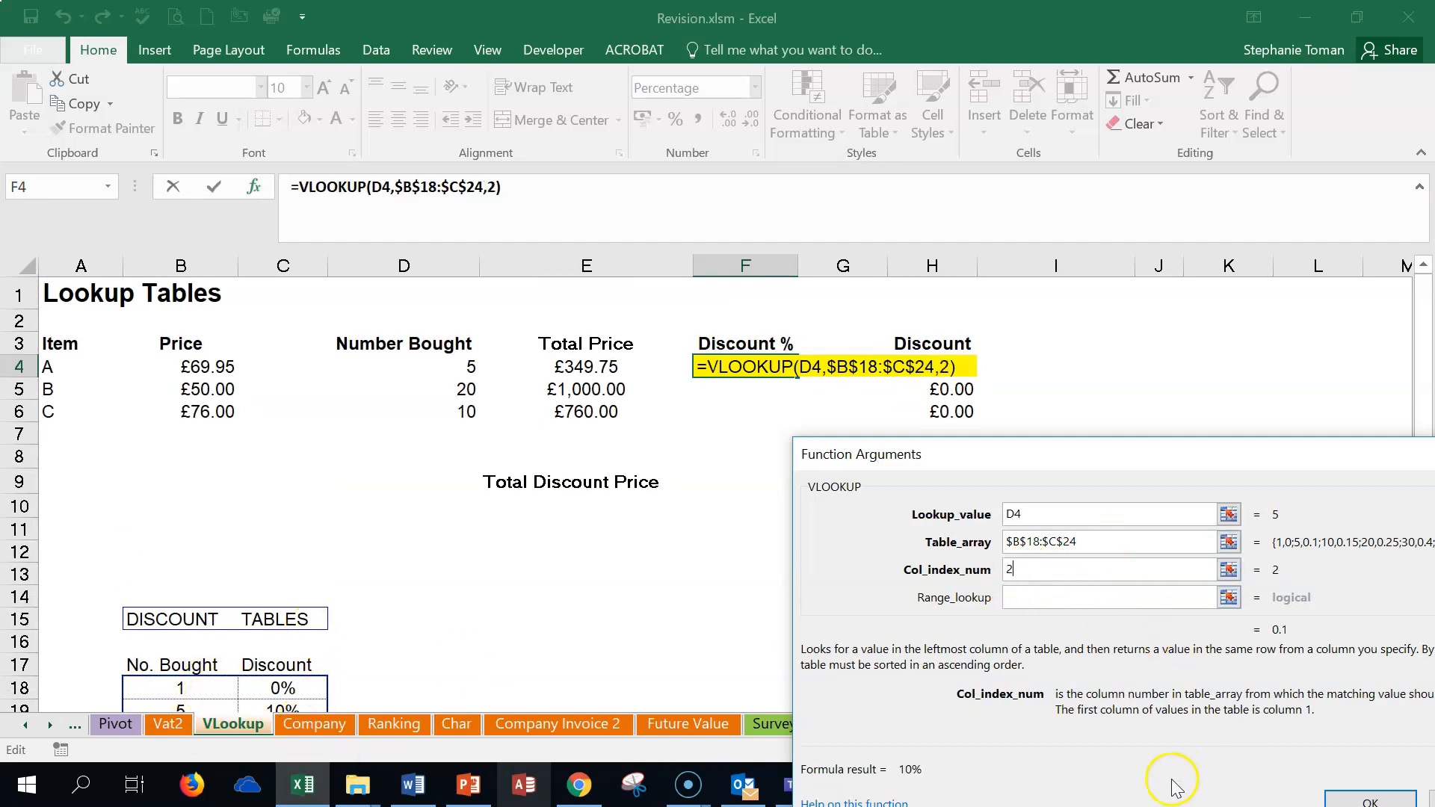
{"action": "left_click", "coordinate": [1370, 800]}
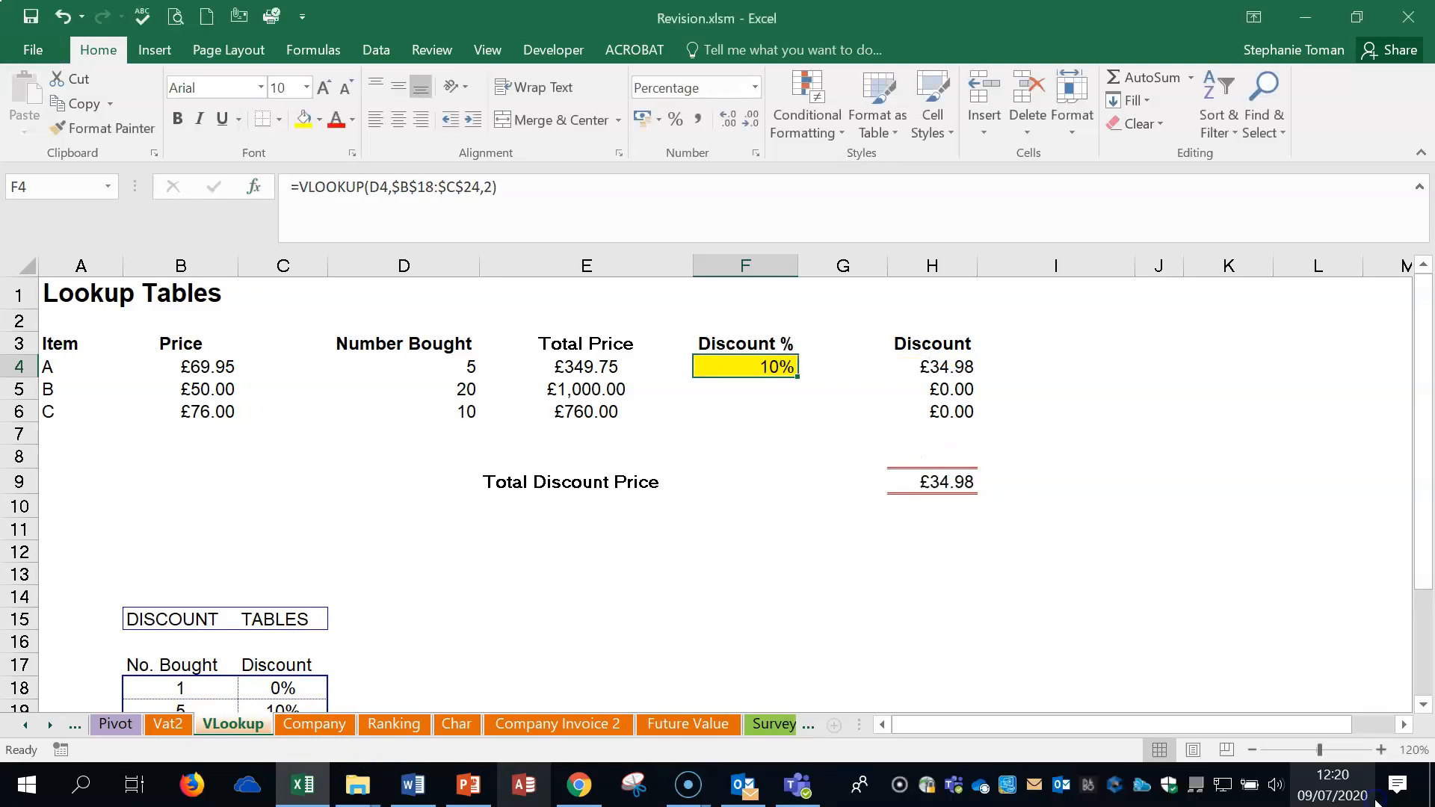
{"action": "double_click", "coordinate": [798, 378]}
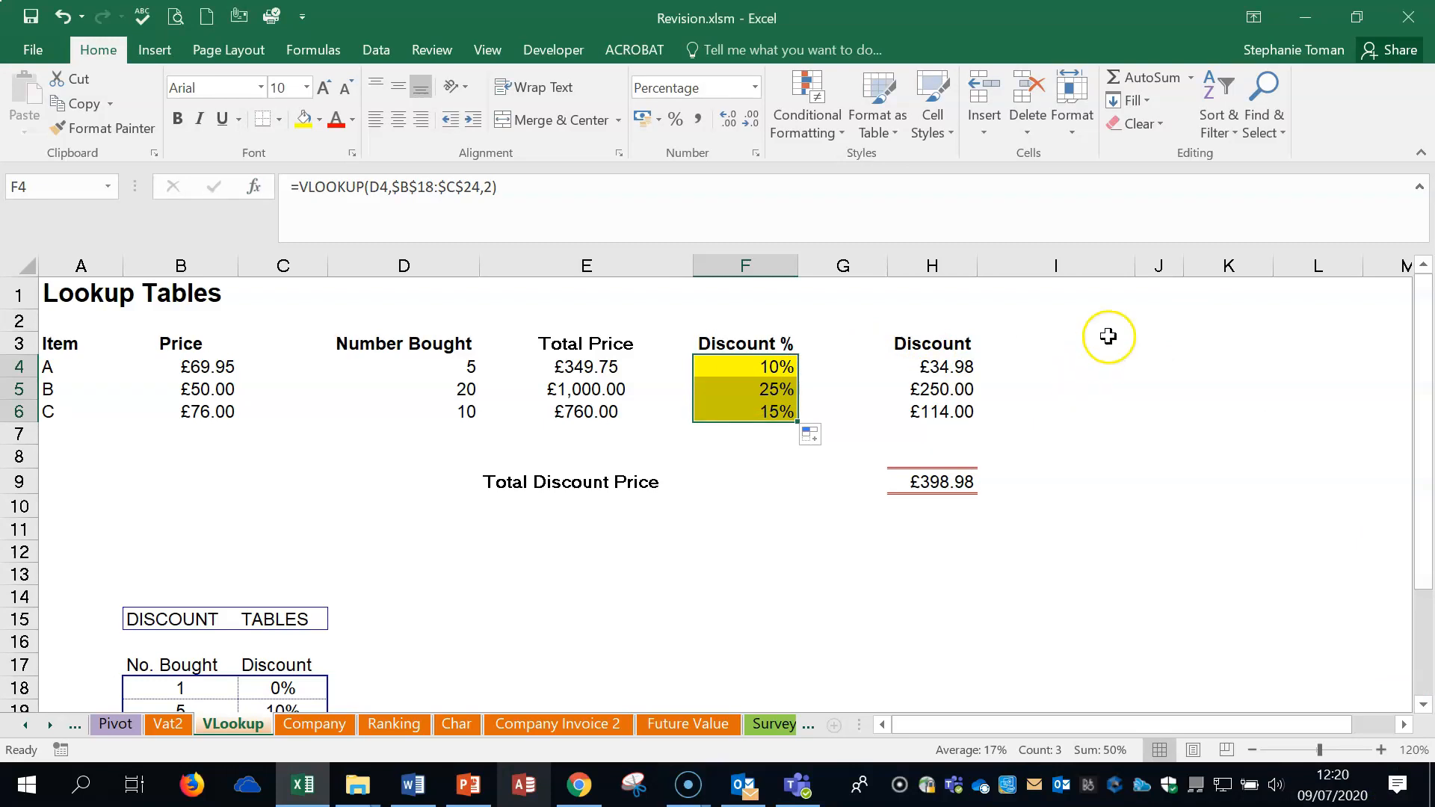
Step: Open the Company worksheet, view its answer cells, and read question 31 in the Word document Advanced Spreadsheets Weekly.docx before returning to Excel
{"action": "left_click", "coordinate": [308, 725]}
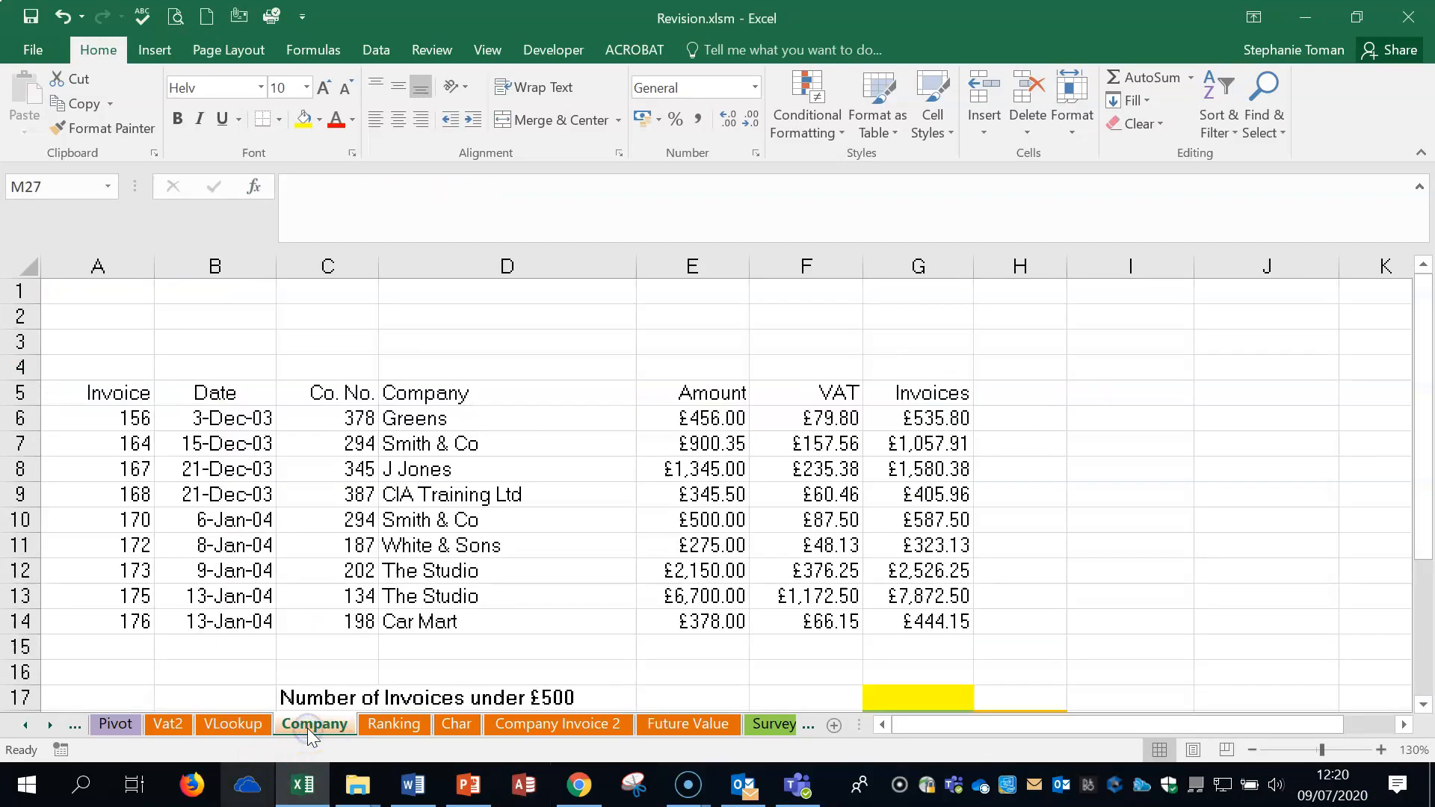
{"action": "scroll", "coordinate": [1009, 562], "scroll_direction": "down", "scroll_amount": 2}
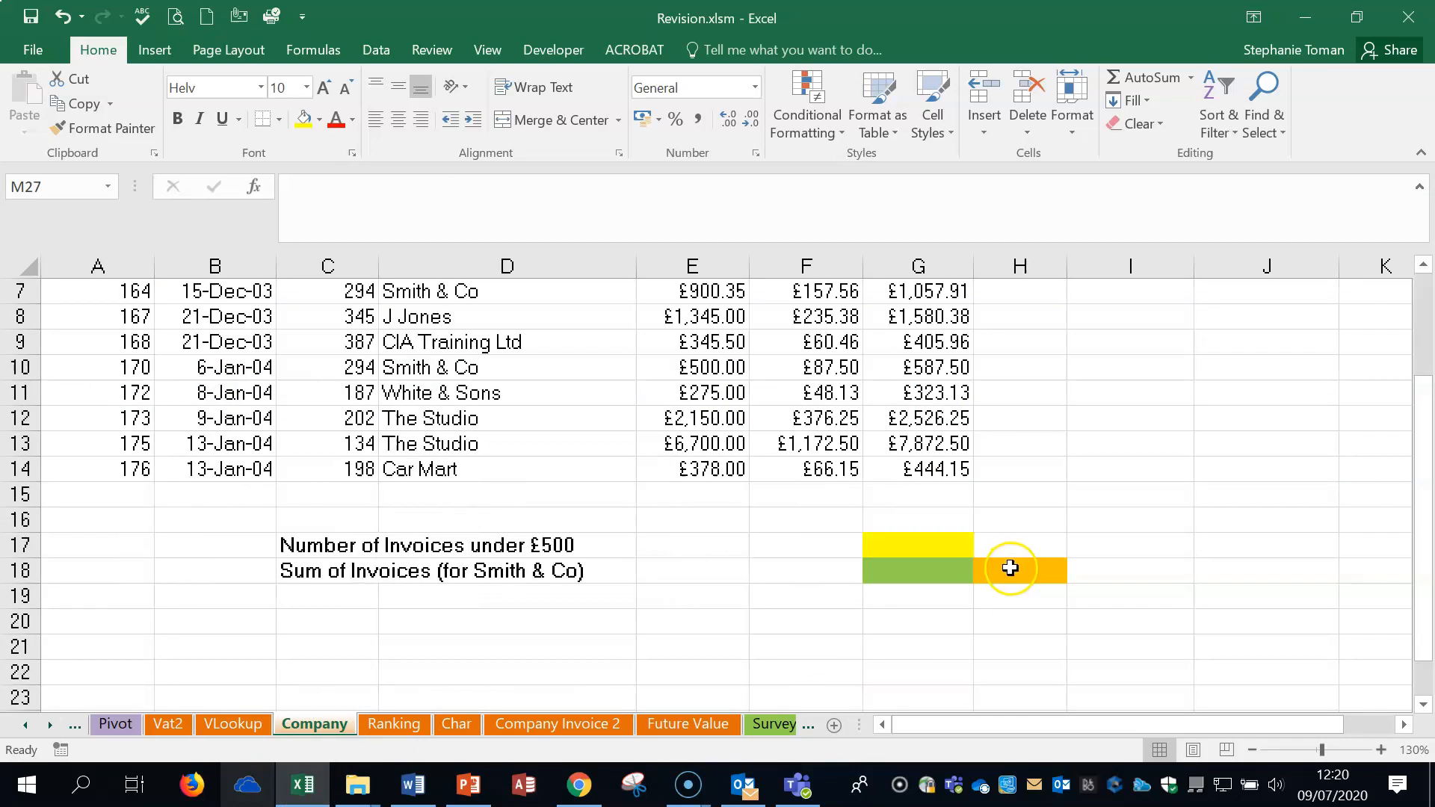
{"action": "left_click", "coordinate": [413, 784]}
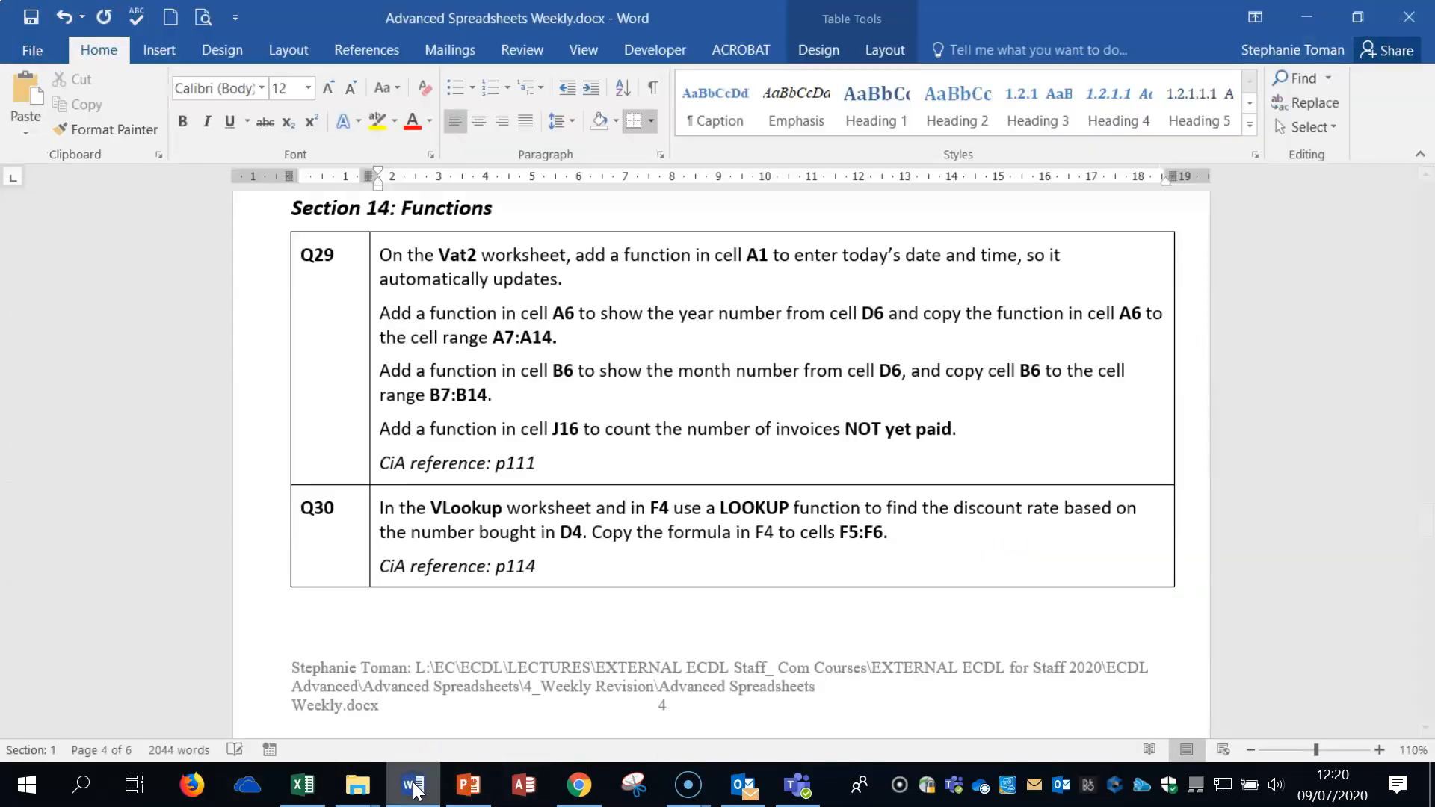
{"action": "scroll", "coordinate": [400, 563], "scroll_direction": "down", "scroll_amount": 1}
{"action": "scroll", "coordinate": [400, 563], "scroll_direction": "down", "scroll_amount": 10}
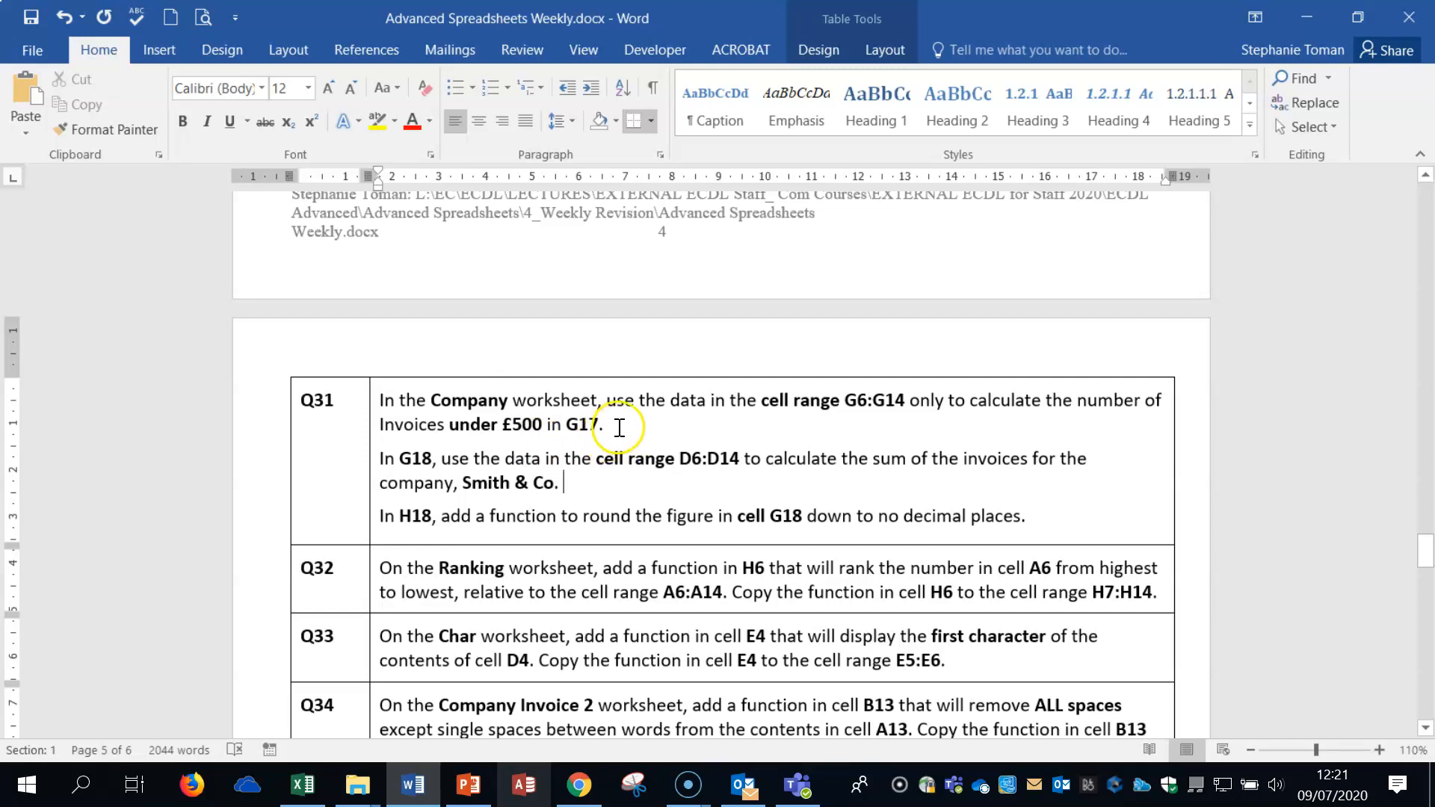
{"action": "left_click", "coordinate": [1314, 16]}
Step: Start a COUNTIF function in cell G17 with the invoice amounts G6:G14 as its range
{"action": "left_click", "coordinate": [927, 548]}
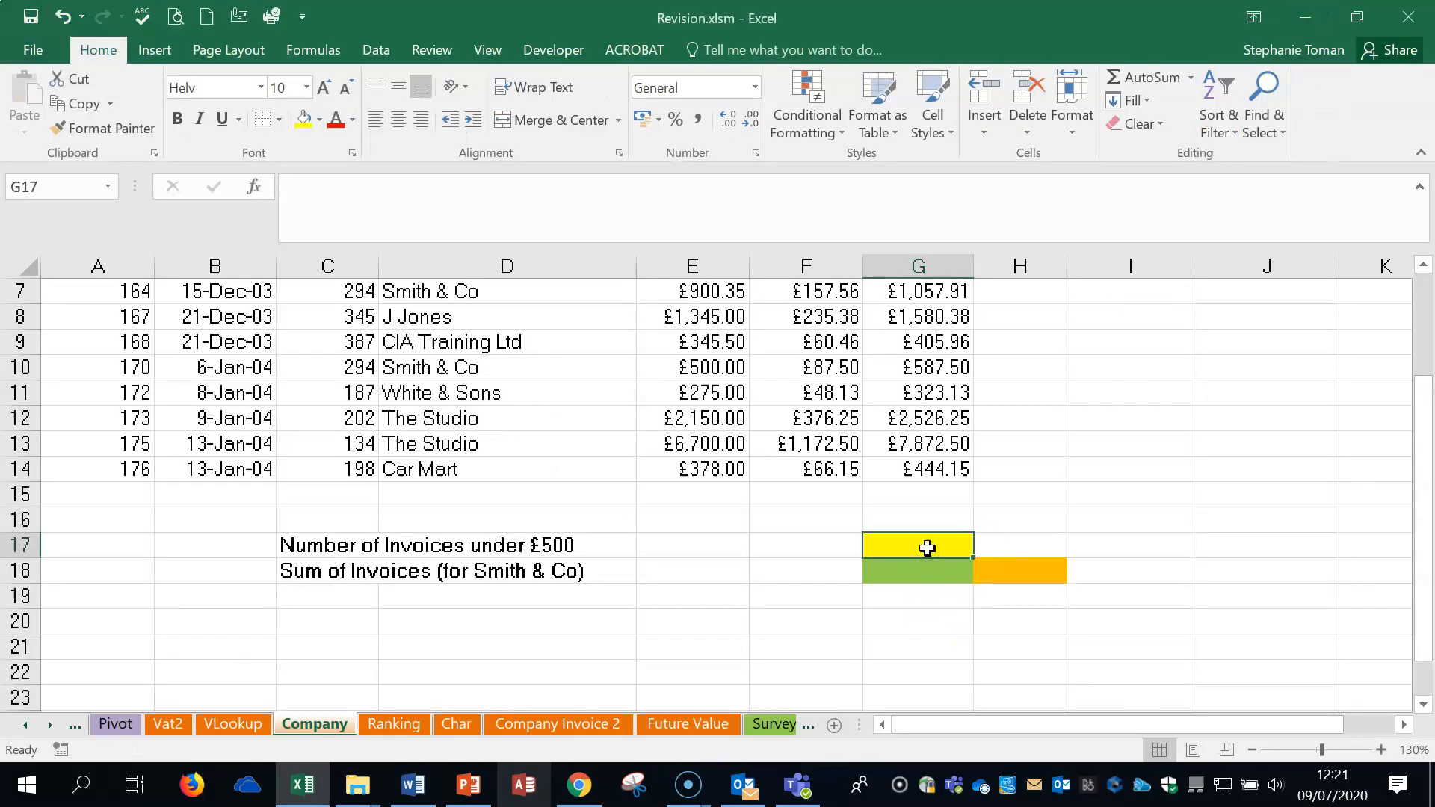
{"action": "type", "text": "=count"}
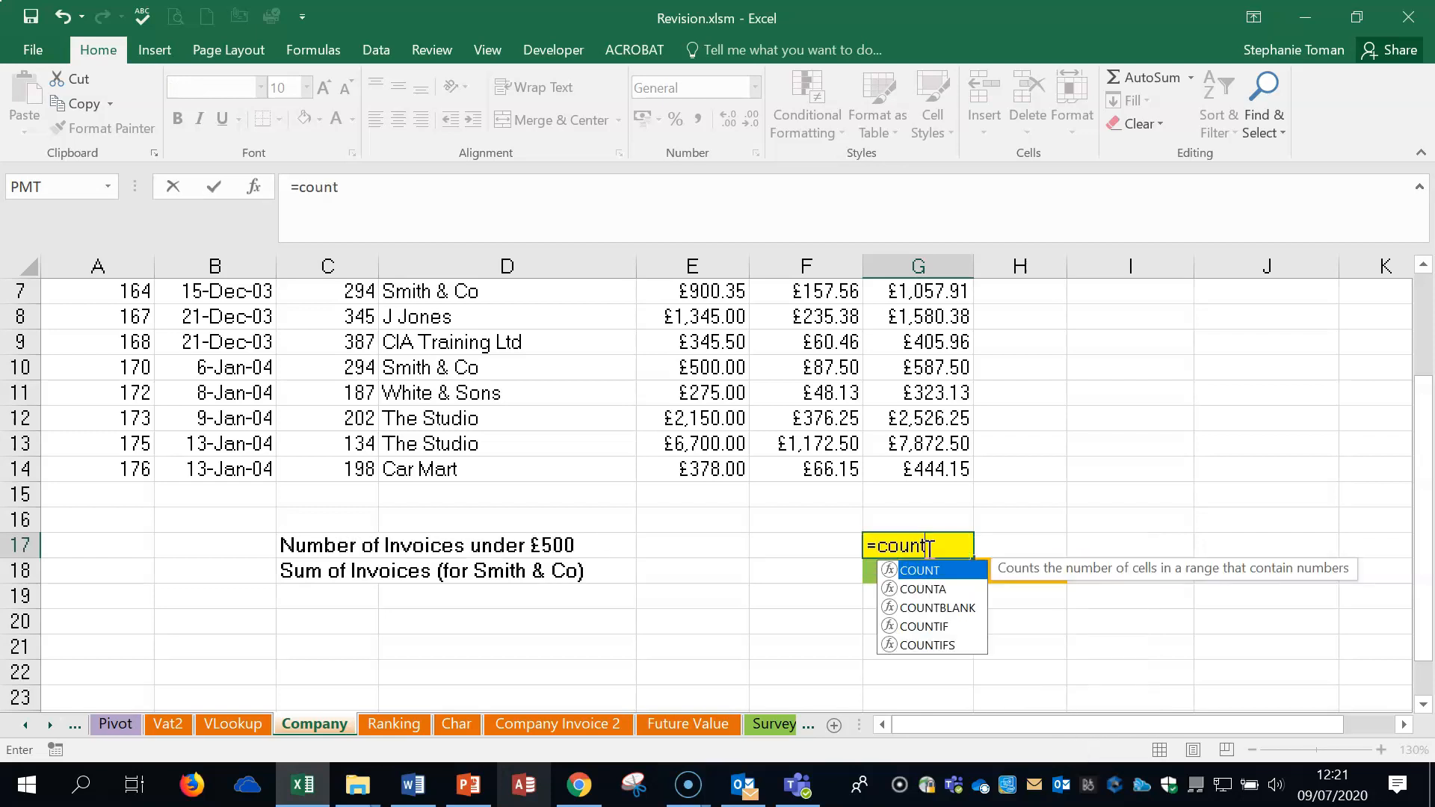
{"action": "double_click", "coordinate": [939, 627]}
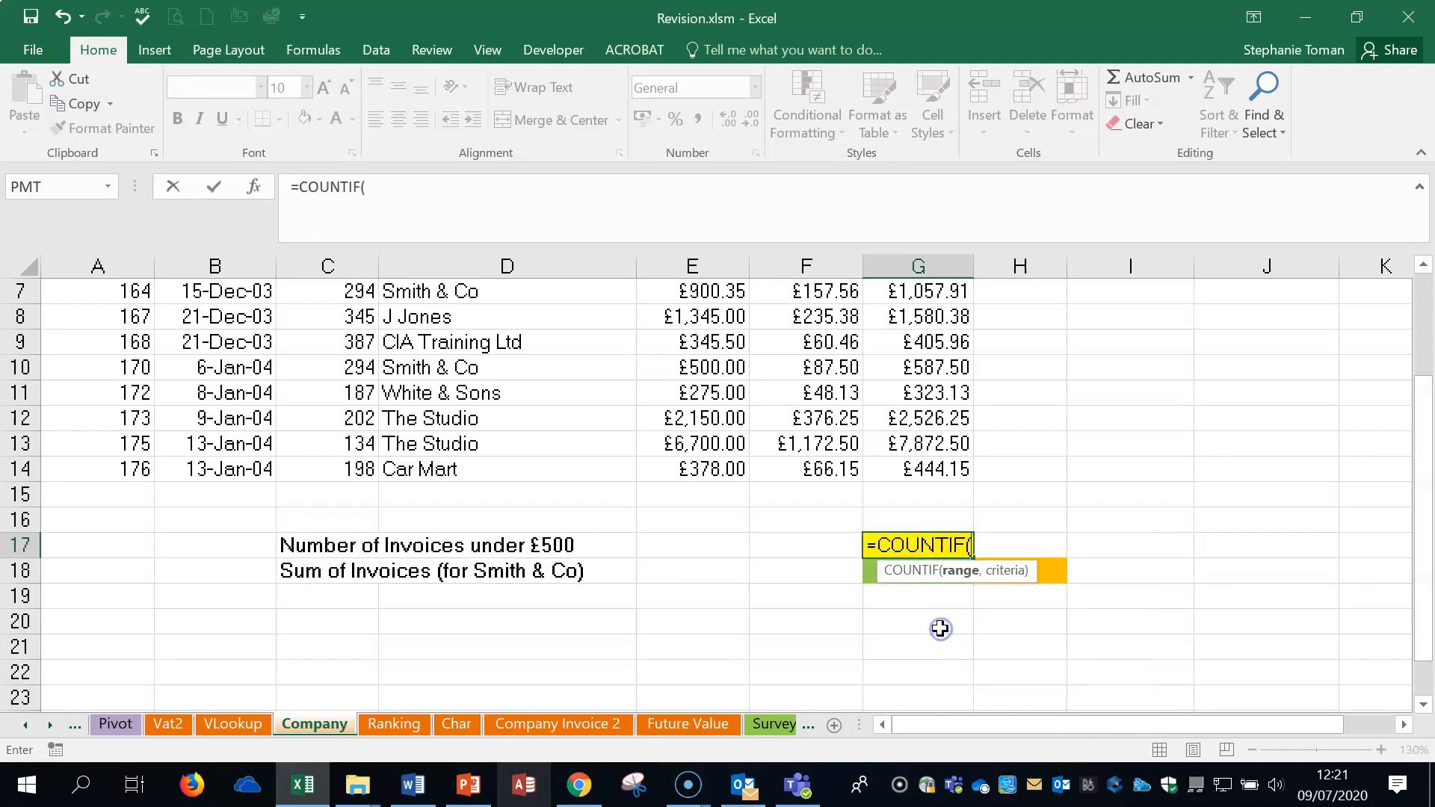
{"action": "left_click", "coordinate": [255, 186]}
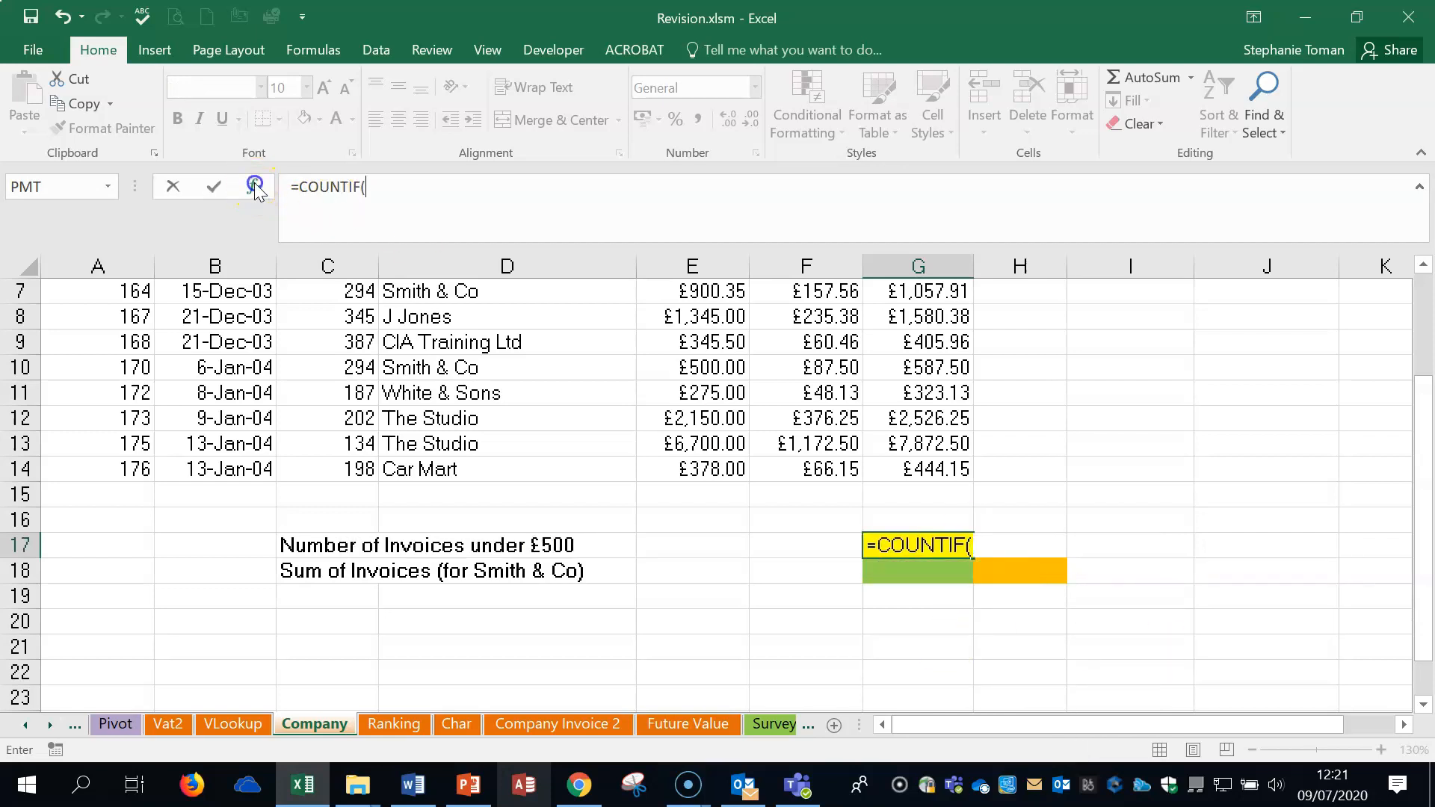
{"action": "left_click_drag", "start_coordinate": [979, 454], "coordinate": [496, 513]}
{"action": "scroll", "coordinate": [1185, 438], "scroll_direction": "up", "scroll_amount": 1}
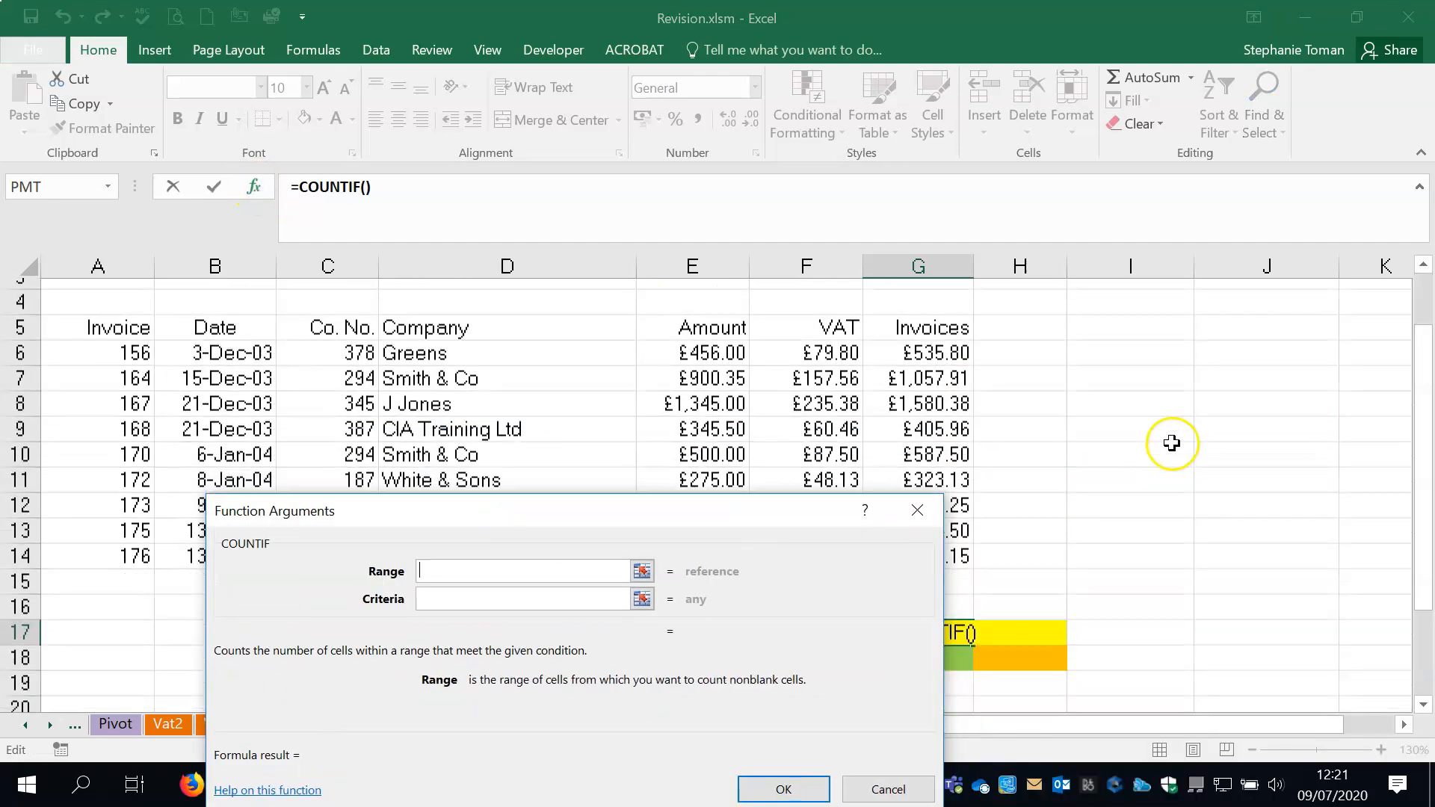
{"action": "left_click_drag", "start_coordinate": [941, 348], "coordinate": [944, 546]}
Step: Complete the COUNTIF in G17 with the criteria <500 and inspect the resulting formula in the cell
{"action": "left_click", "coordinate": [437, 601]}
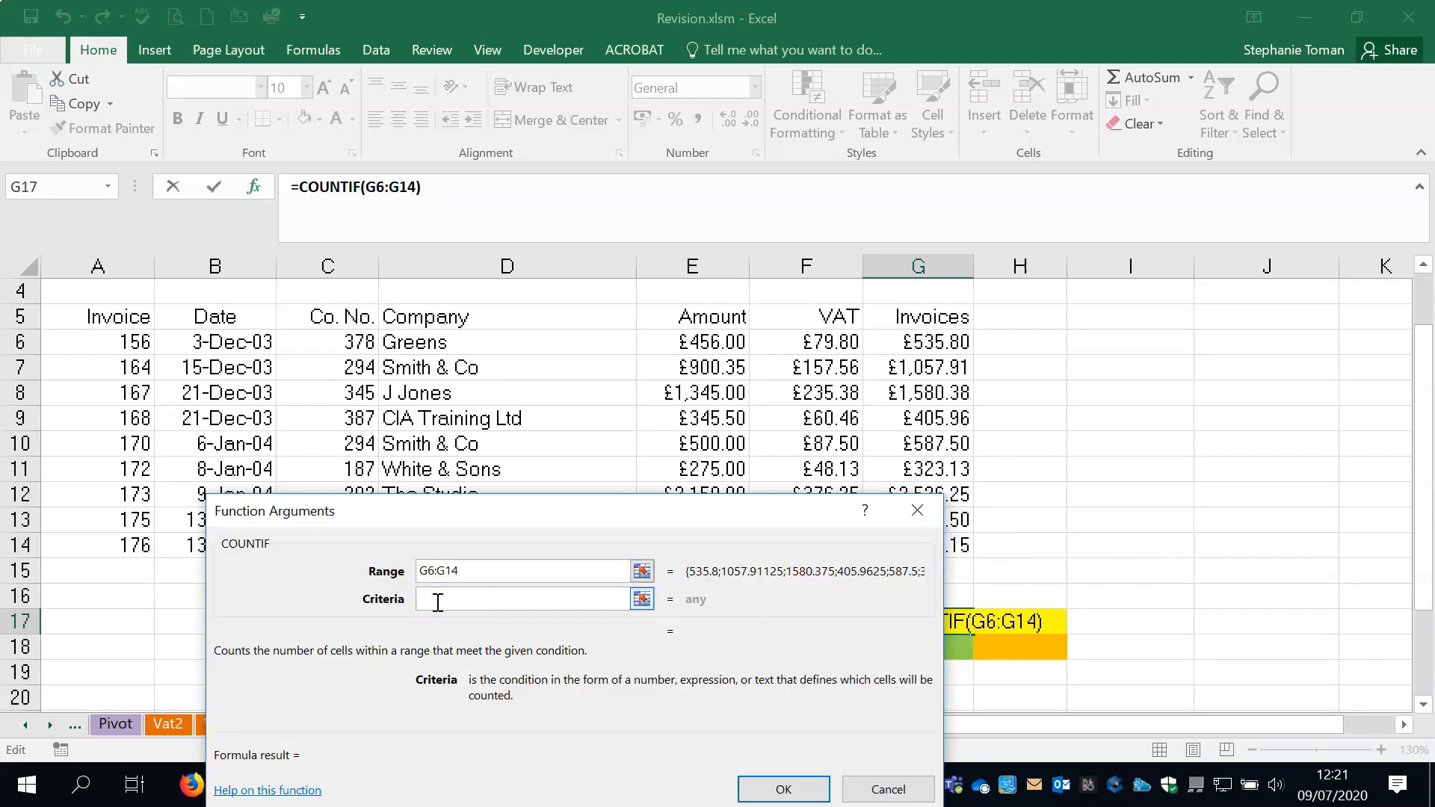
{"action": "type", "text": "<500"}
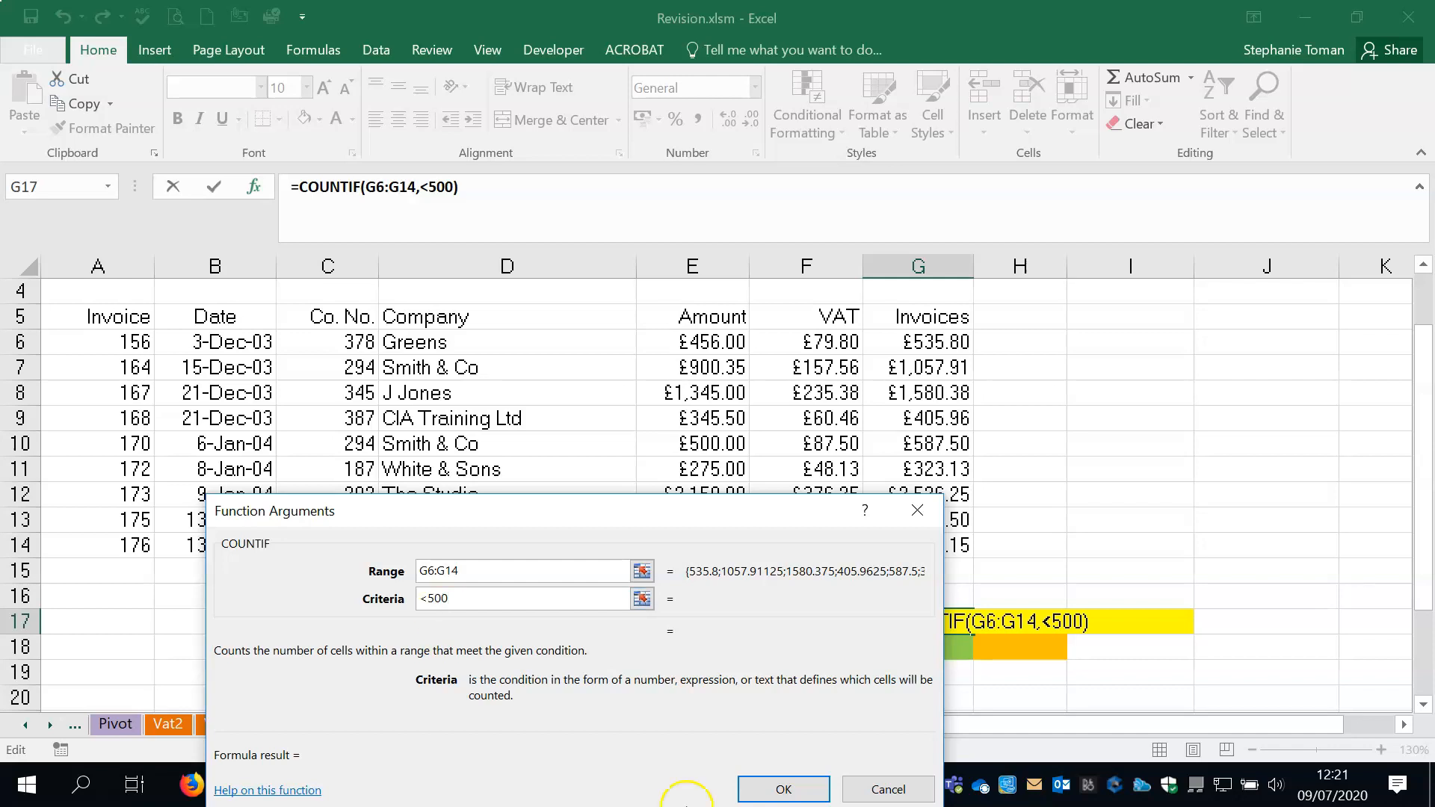
{"action": "left_click", "coordinate": [789, 785]}
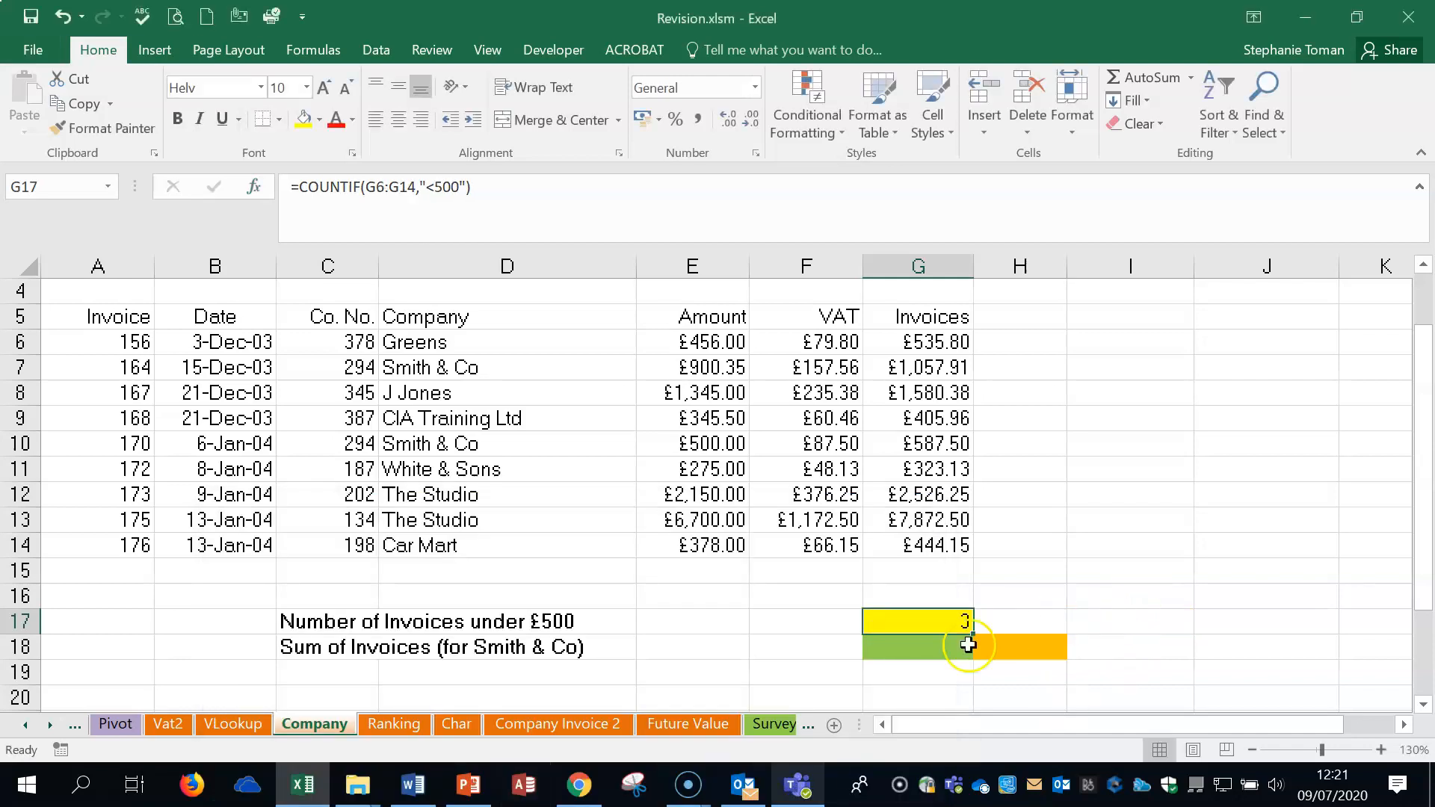
{"action": "double_click", "coordinate": [962, 621]}
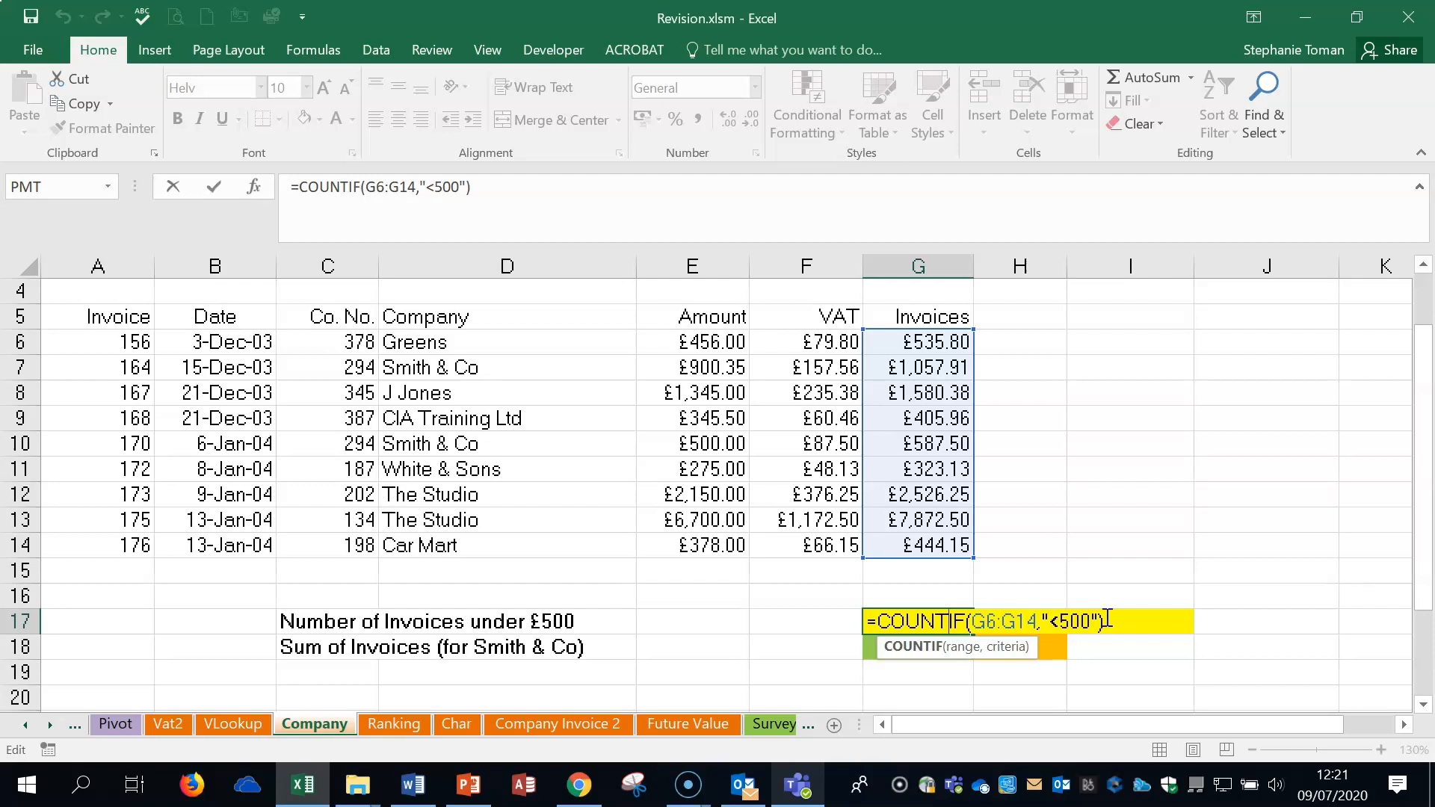
{"action": "key", "text": "Escape"}
Step: Select G18, read question 31's instruction for the Smith & Co invoice sum in the Word document, and return to Excel
{"action": "left_click", "coordinate": [933, 647]}
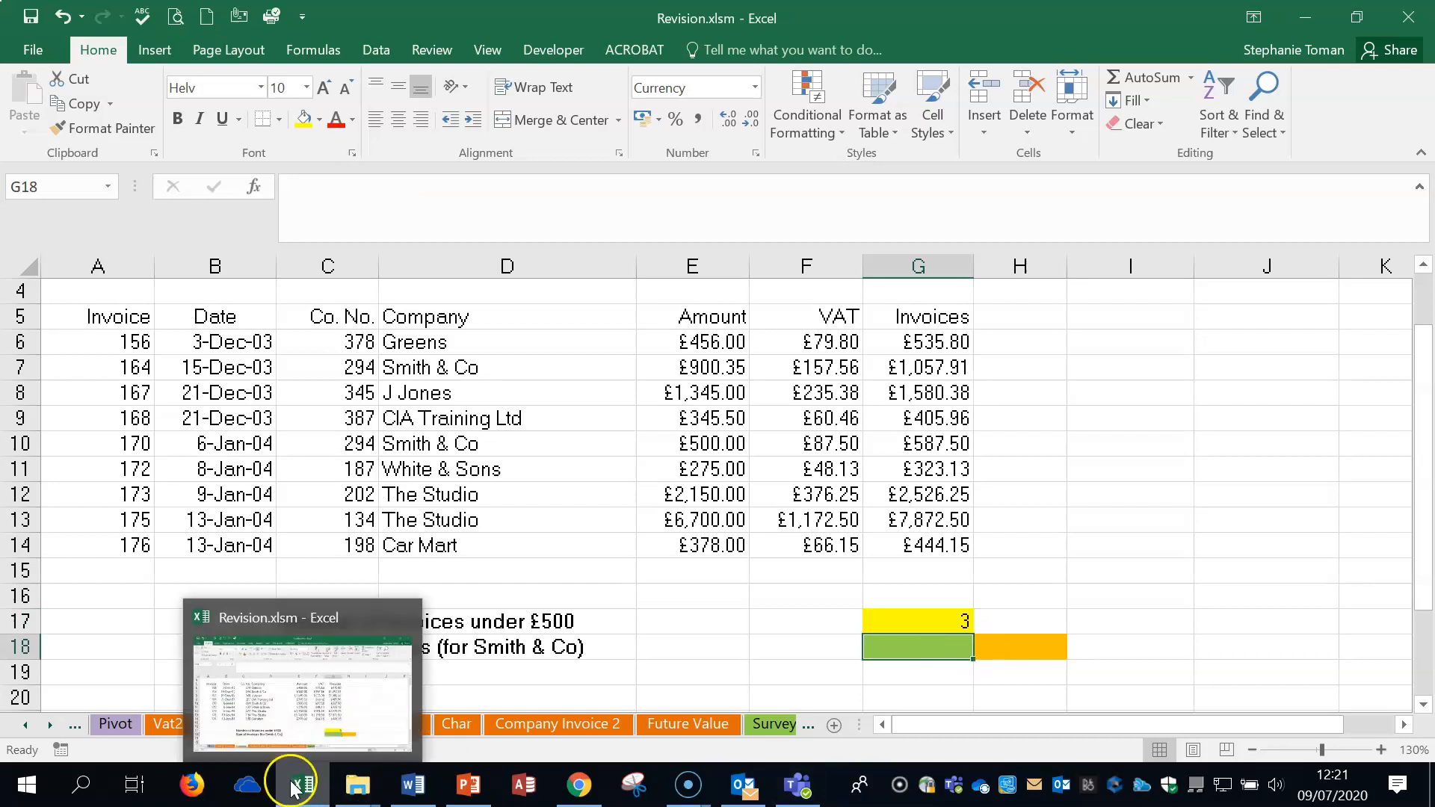
{"action": "mouse_move", "coordinate": [468, 785]}
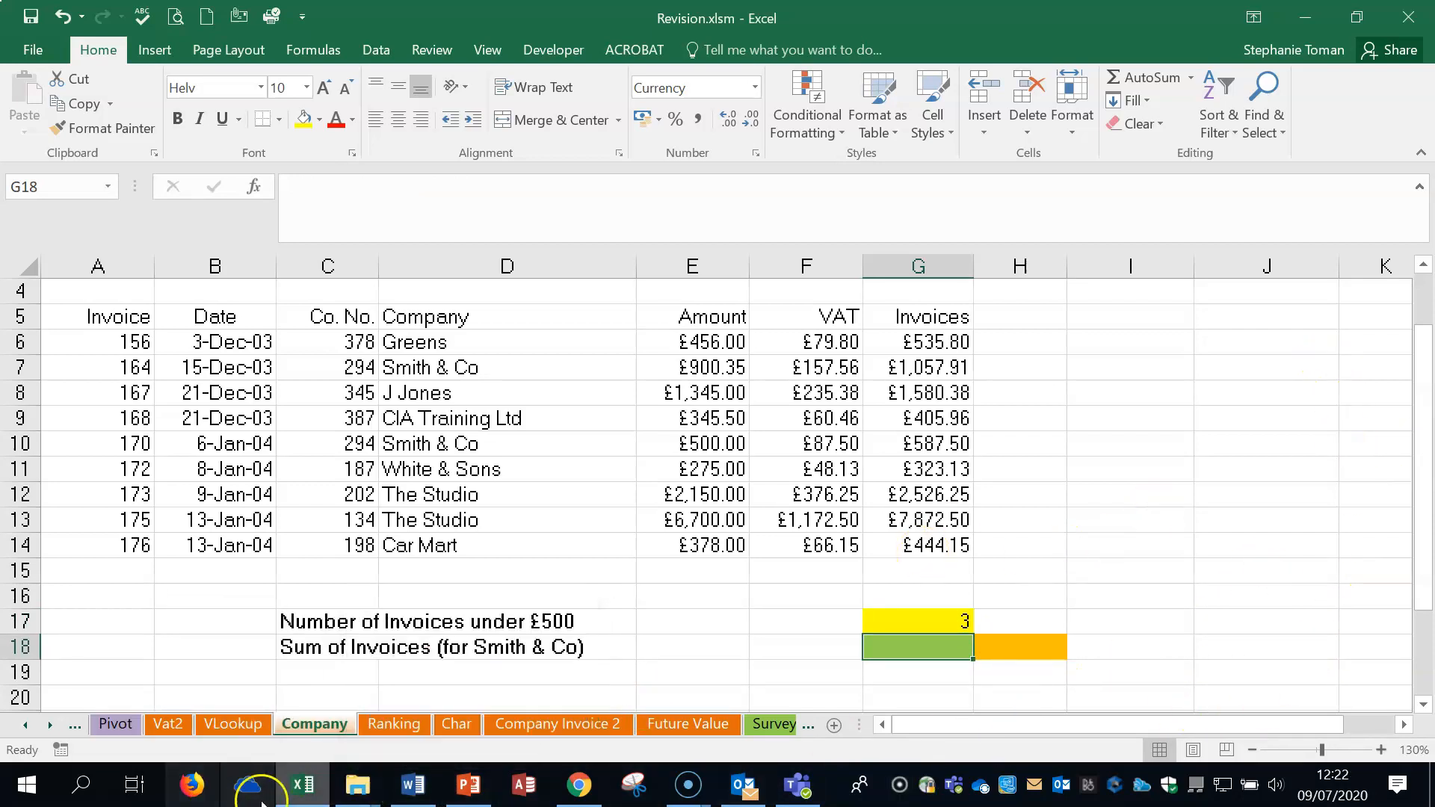
{"action": "left_click", "coordinate": [416, 796]}
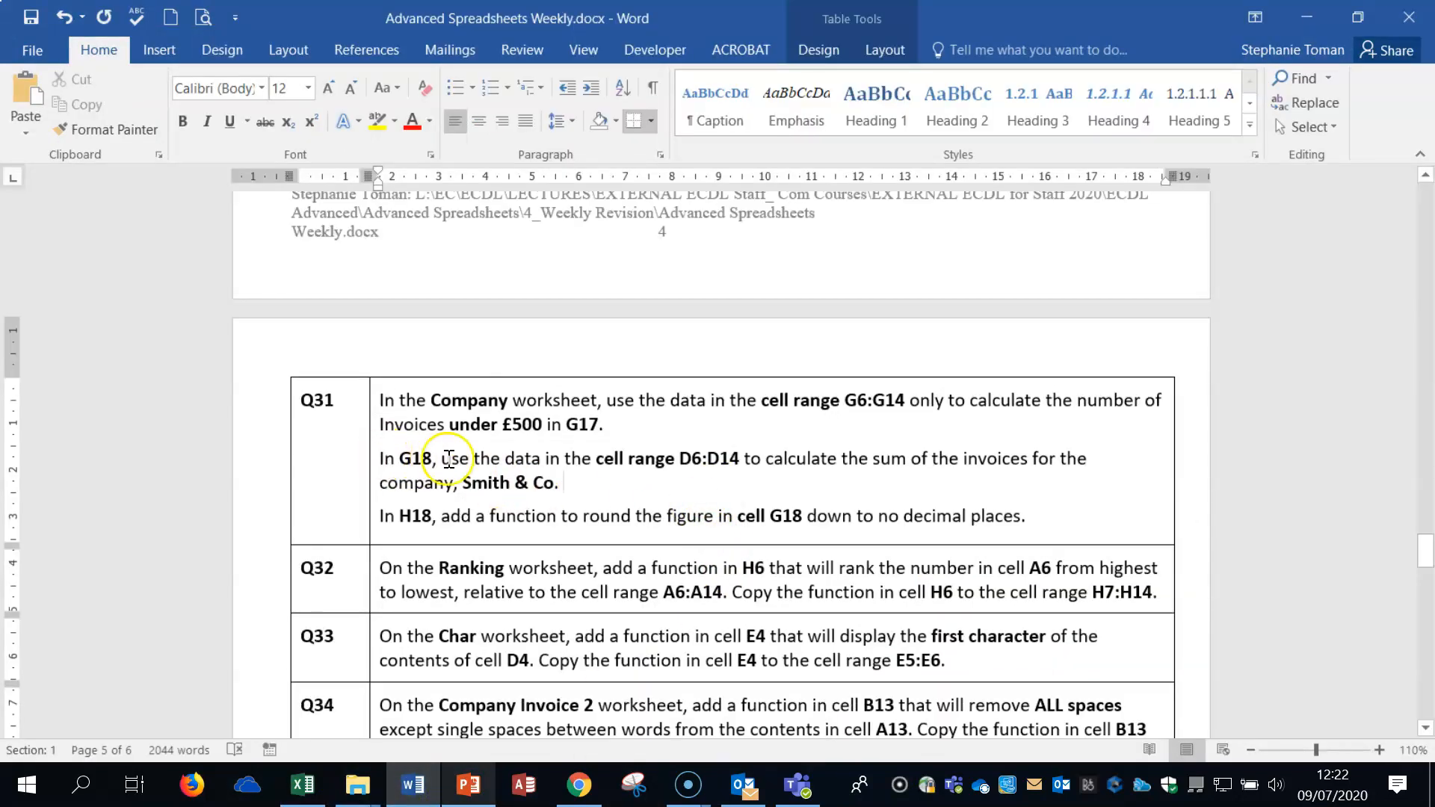
{"action": "left_click", "coordinate": [764, 480]}
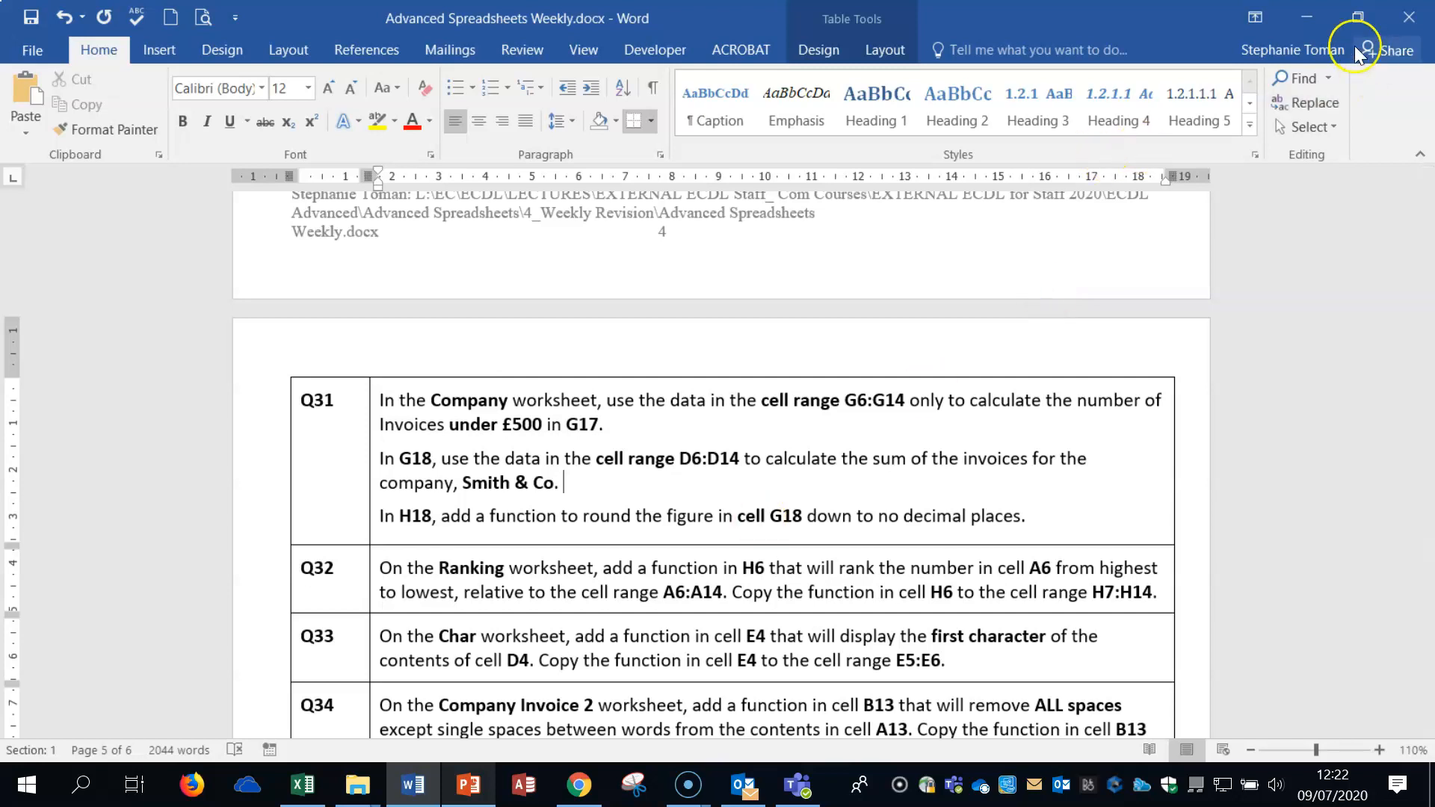
{"action": "left_click", "coordinate": [1302, 18]}
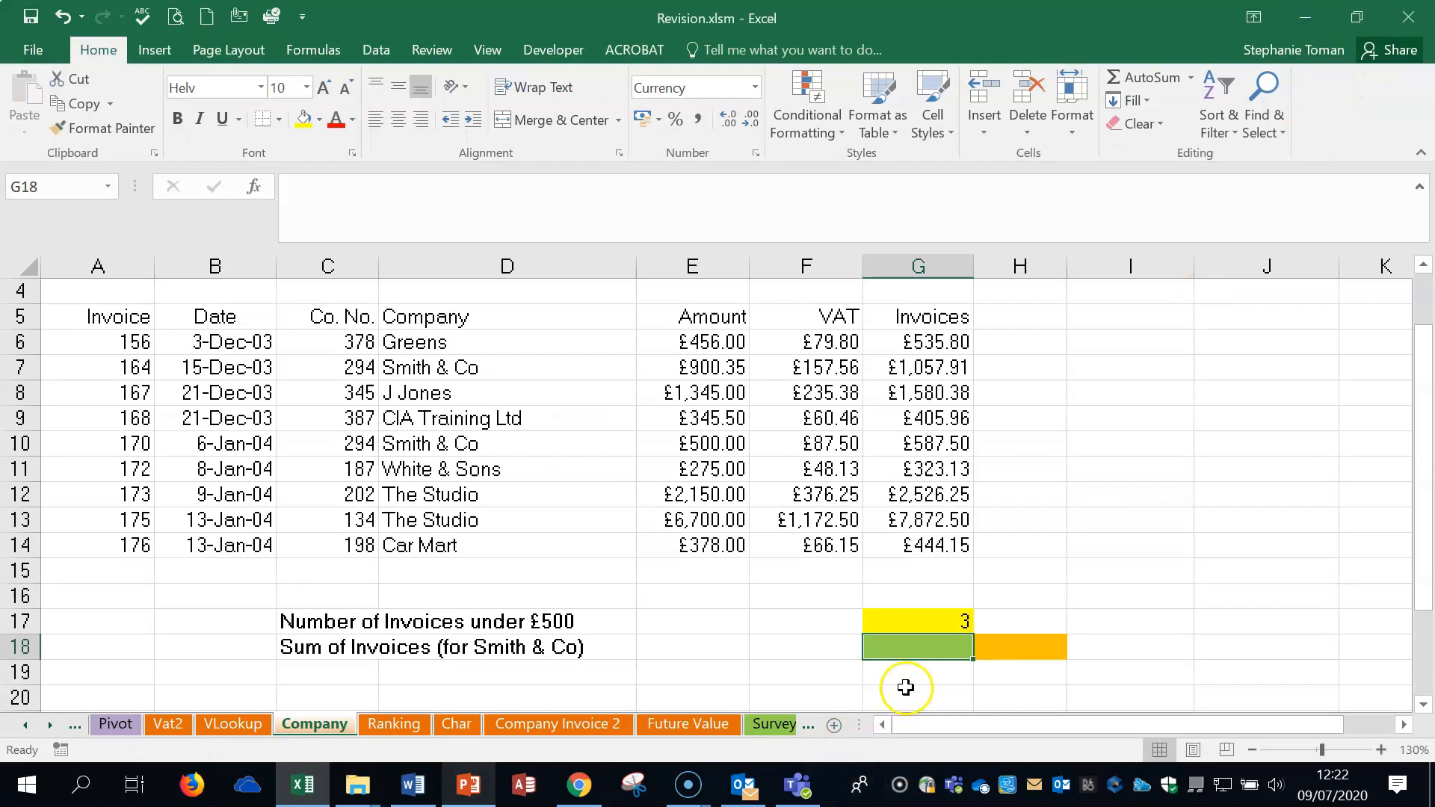
Step: Start a SUMIF function in G18 with the company names D6:D14 as the range and D7, Smith & Co, as the criteria
{"action": "type", "text": "="}
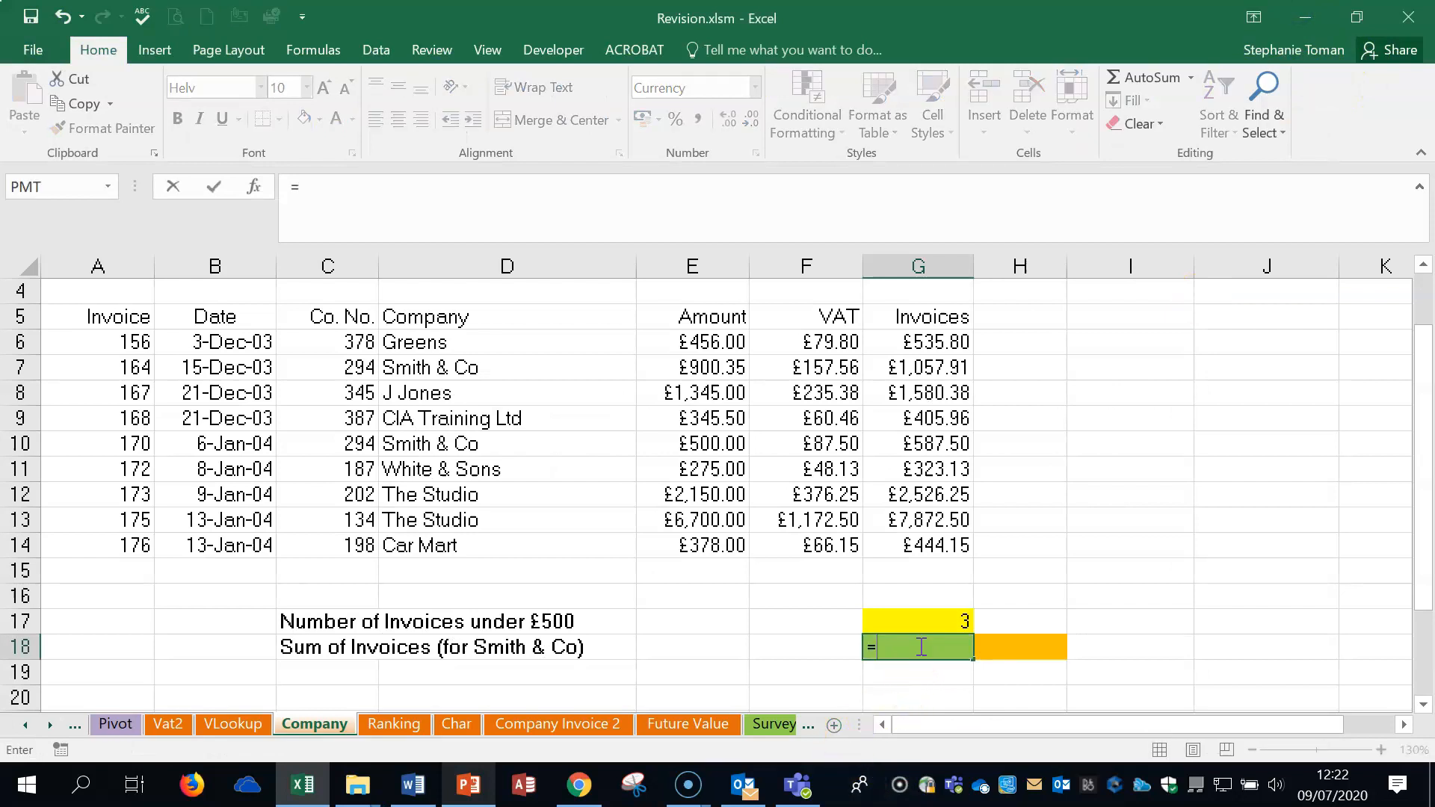
{"action": "type", "text": "sum"}
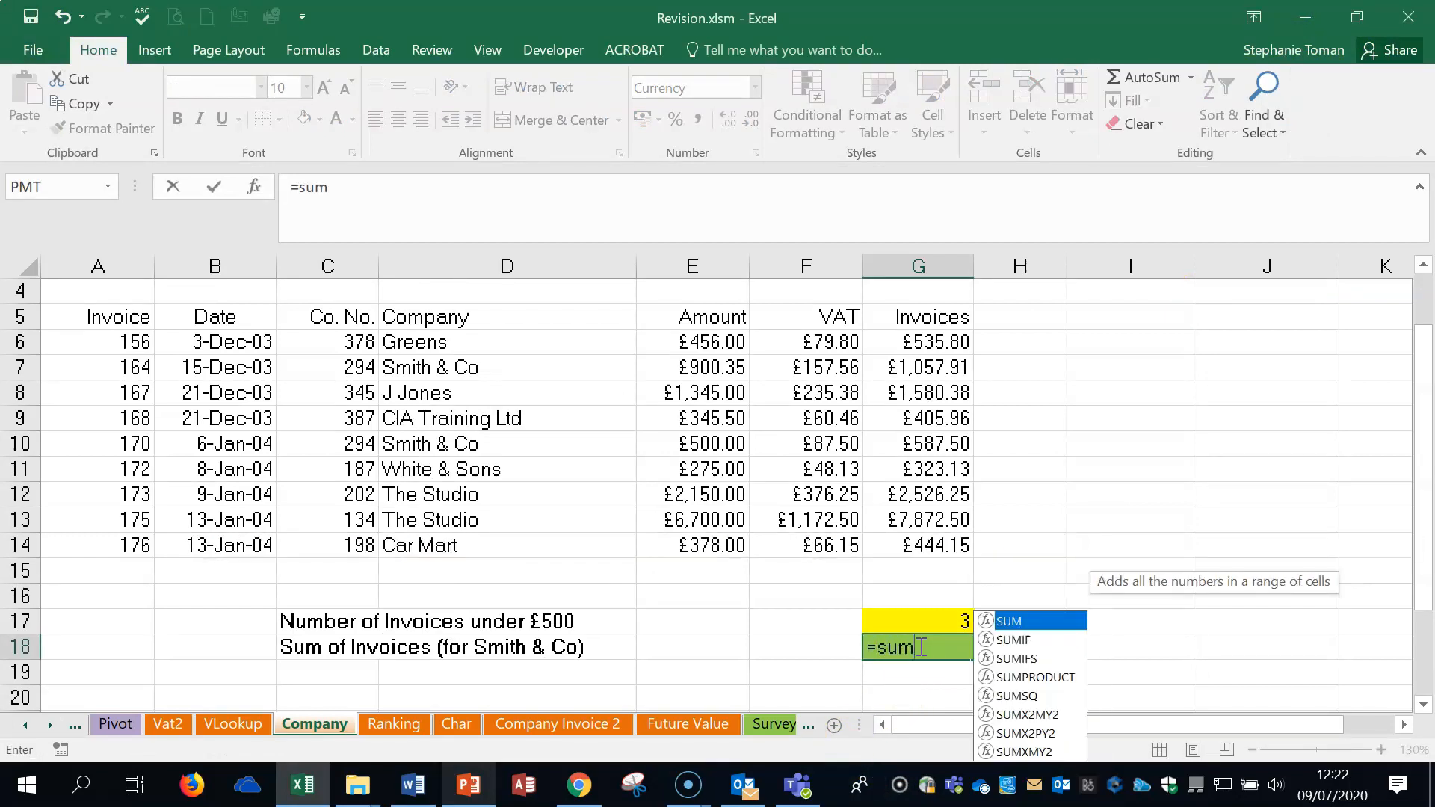
{"action": "double_click", "coordinate": [1035, 640]}
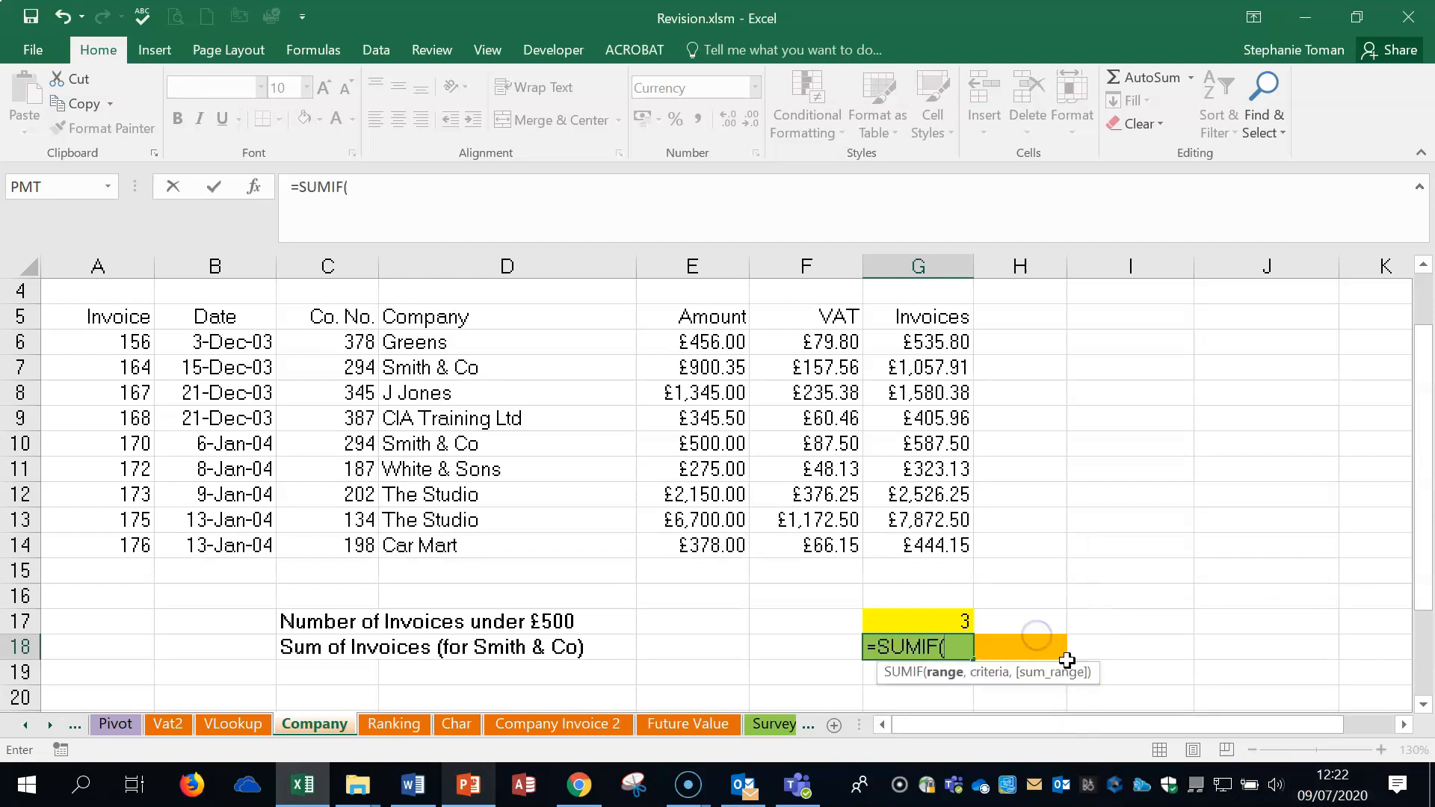
{"action": "left_click", "coordinate": [258, 188]}
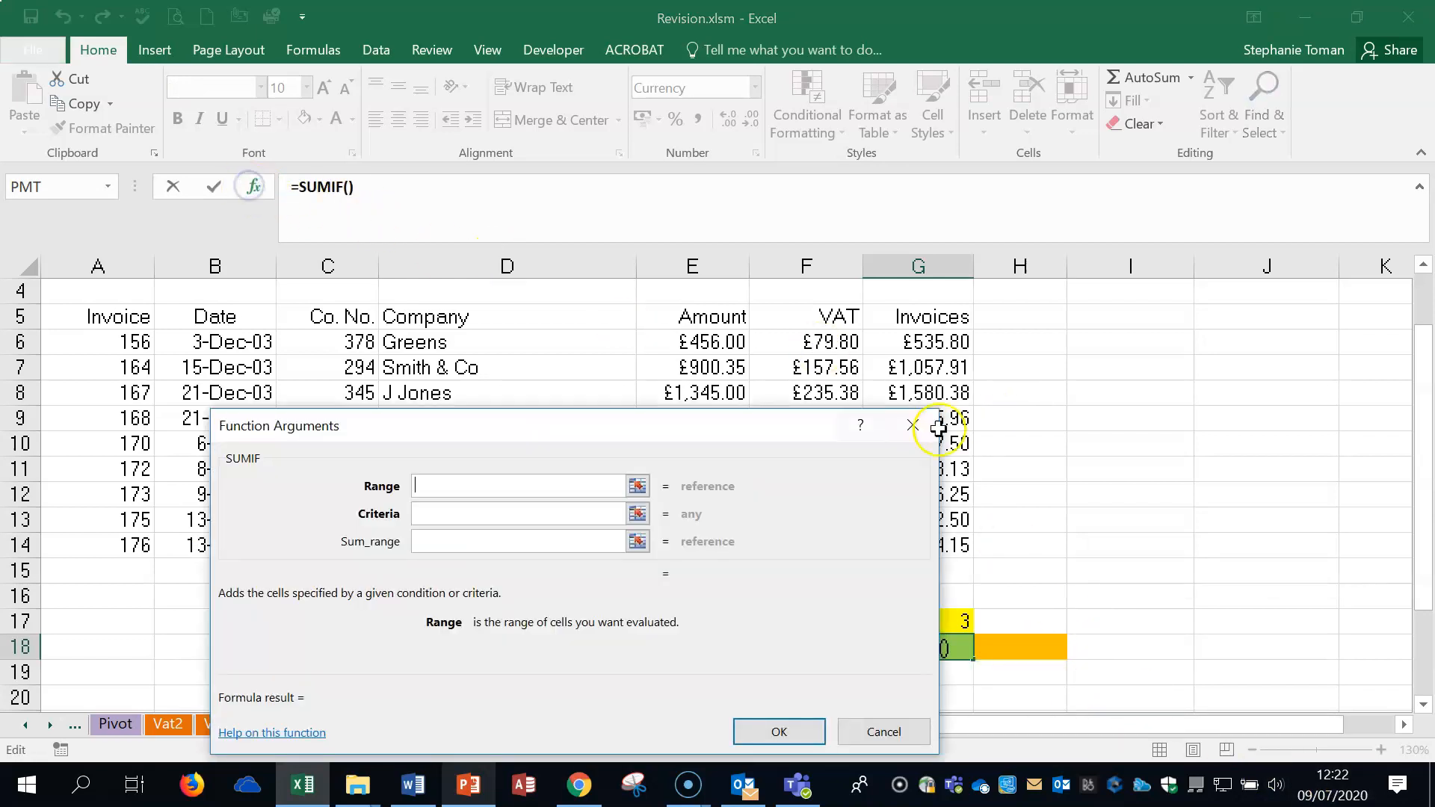
{"action": "left_click_drag", "start_coordinate": [644, 420], "coordinate": [1251, 142]}
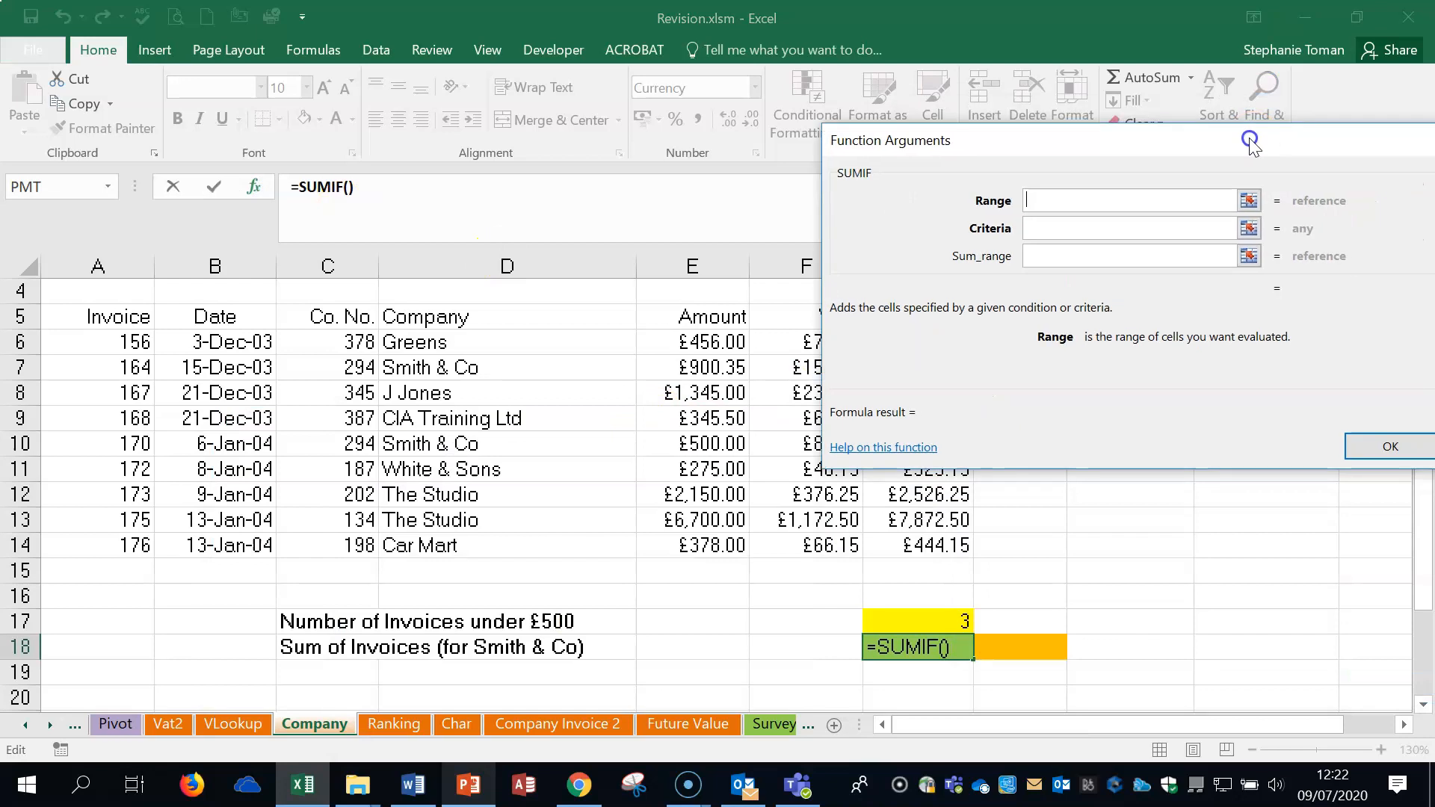
{"action": "left_click", "coordinate": [1040, 203]}
{"action": "left_click", "coordinate": [458, 342]}
{"action": "left_click_drag", "start_coordinate": [458, 342], "coordinate": [468, 551]}
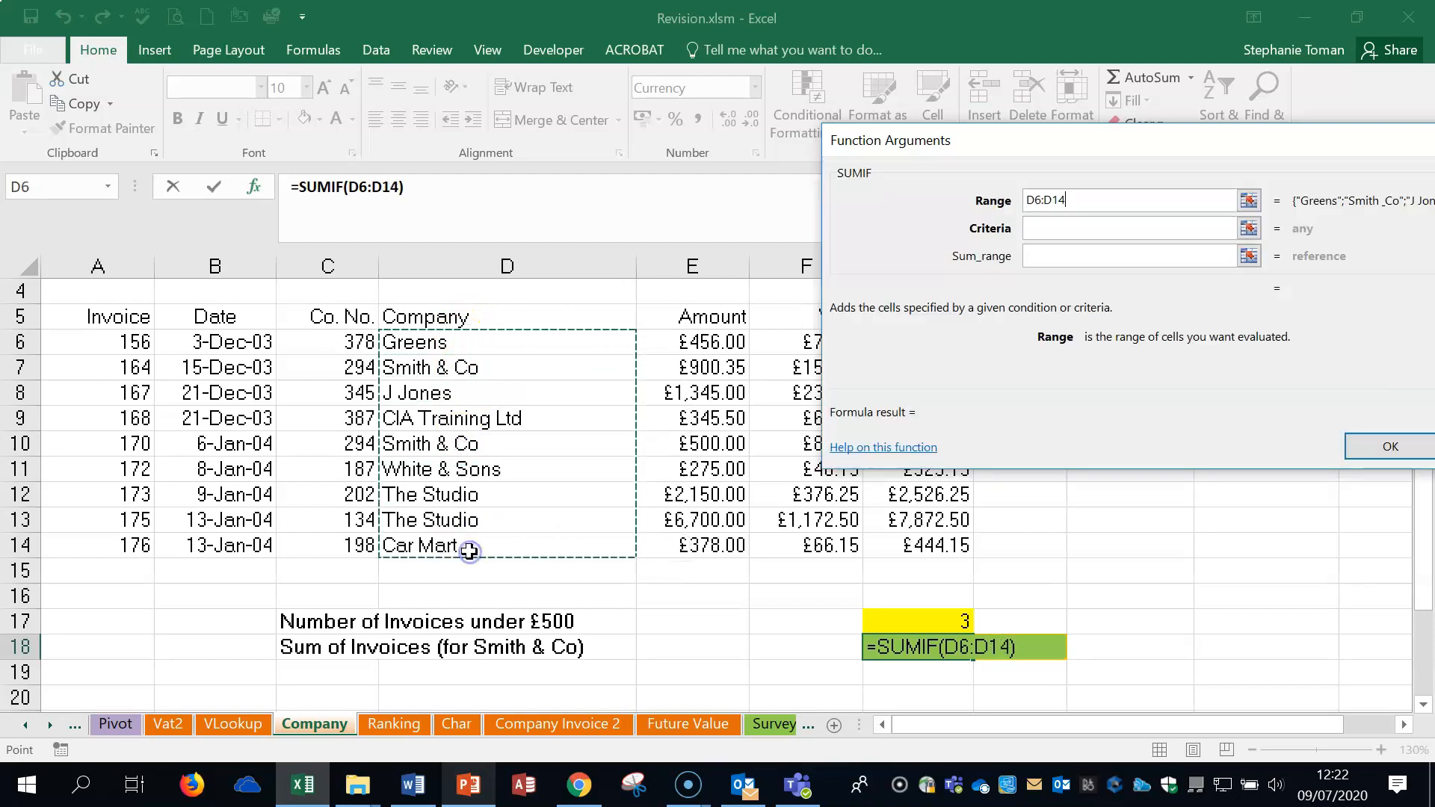
{"action": "left_click", "coordinate": [1040, 229]}
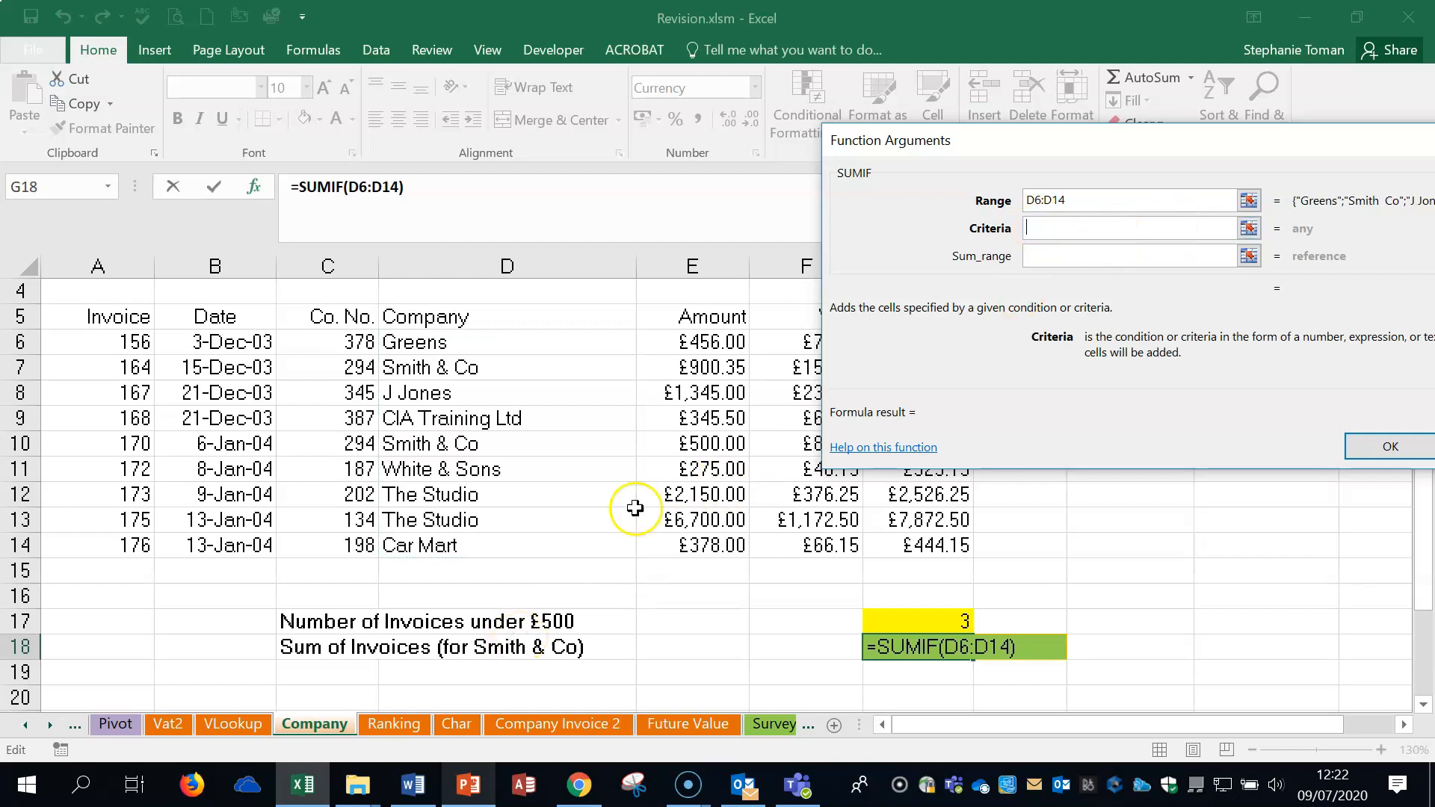
{"action": "left_click", "coordinate": [485, 366]}
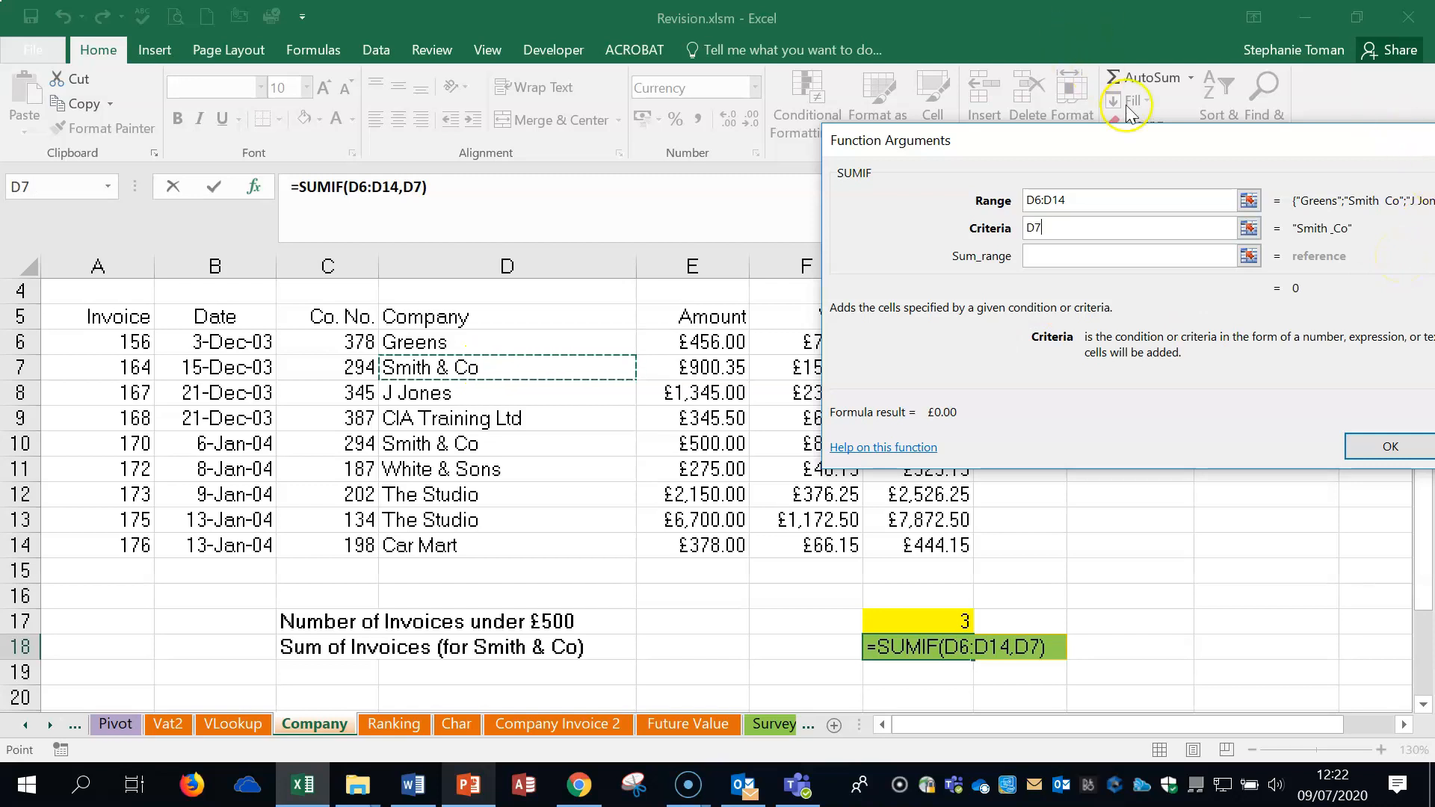
{"action": "left_click_drag", "start_coordinate": [1151, 139], "coordinate": [463, 145]}
{"action": "left_click_drag", "start_coordinate": [951, 341], "coordinate": [961, 540]}
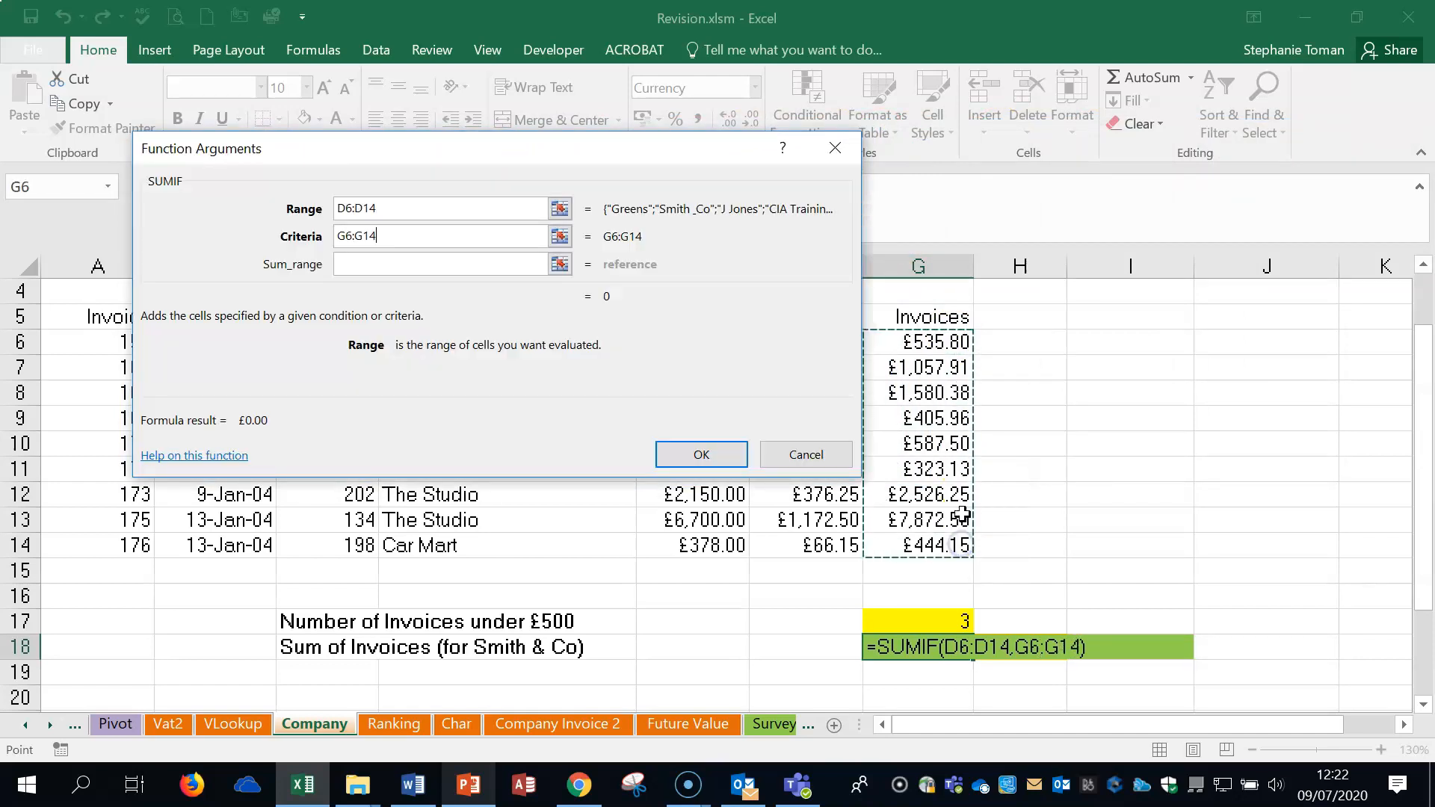
{"action": "left_click_drag", "start_coordinate": [390, 235], "coordinate": [277, 226]}
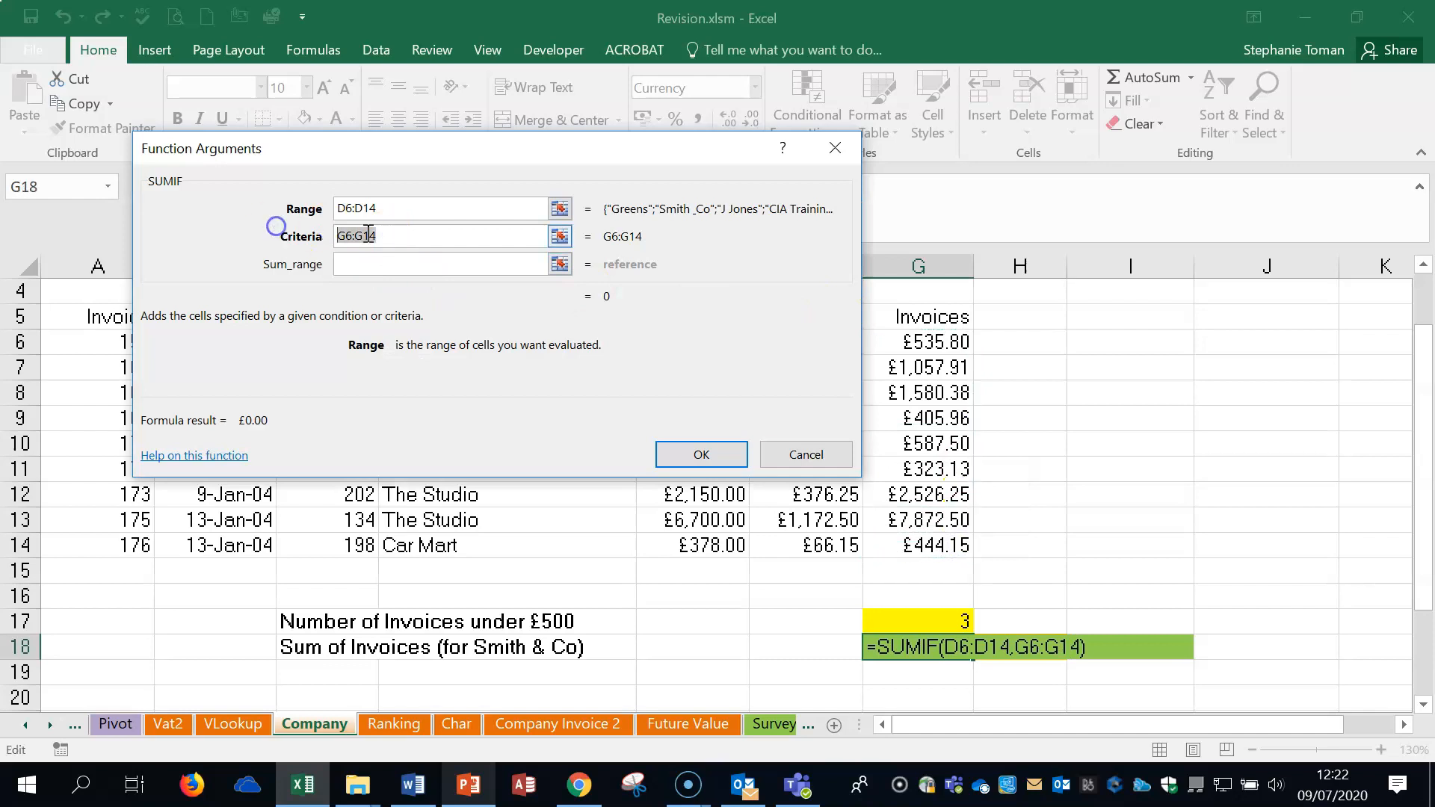
{"action": "key", "text": "BackSpace"}
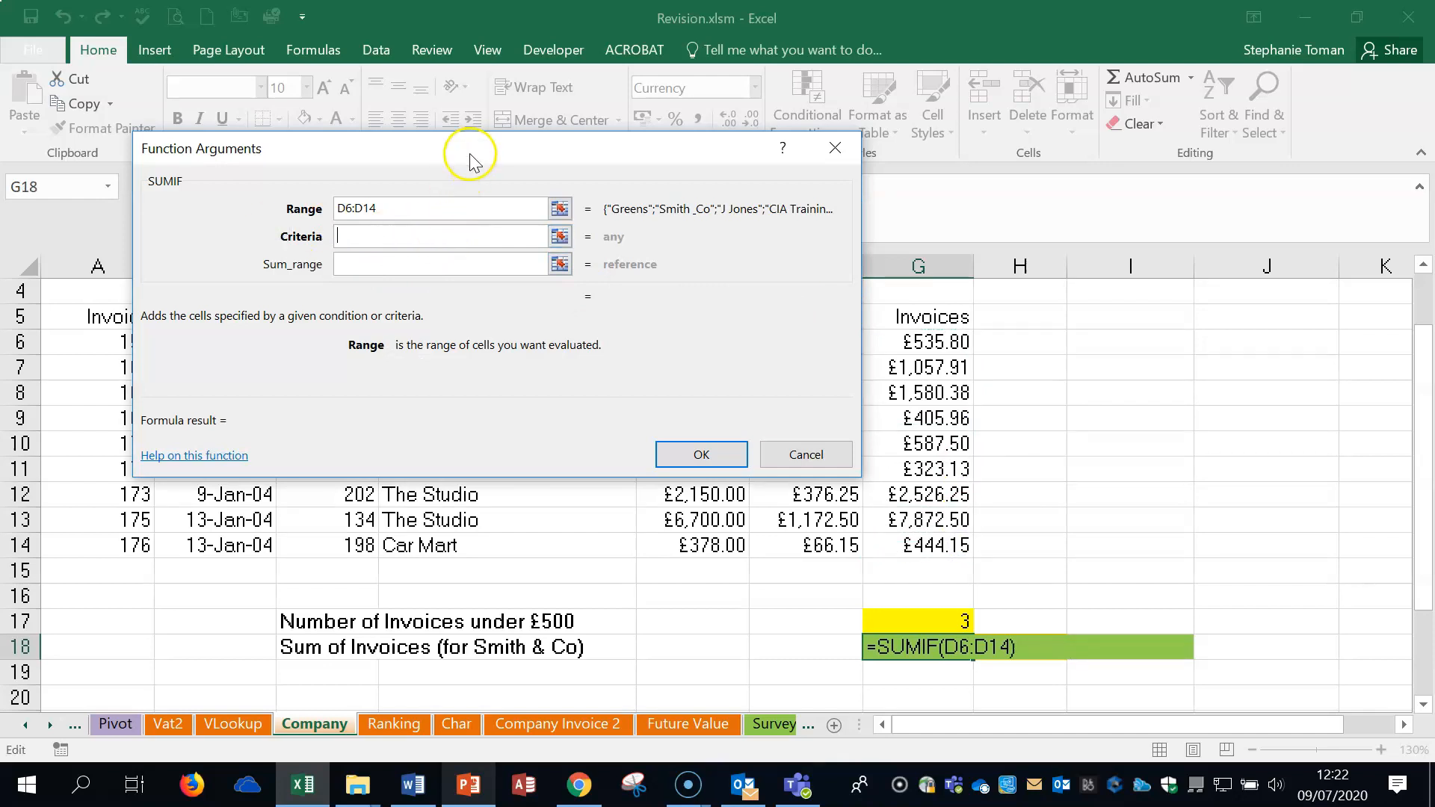
{"action": "left_click_drag", "start_coordinate": [457, 148], "coordinate": [849, 162]}
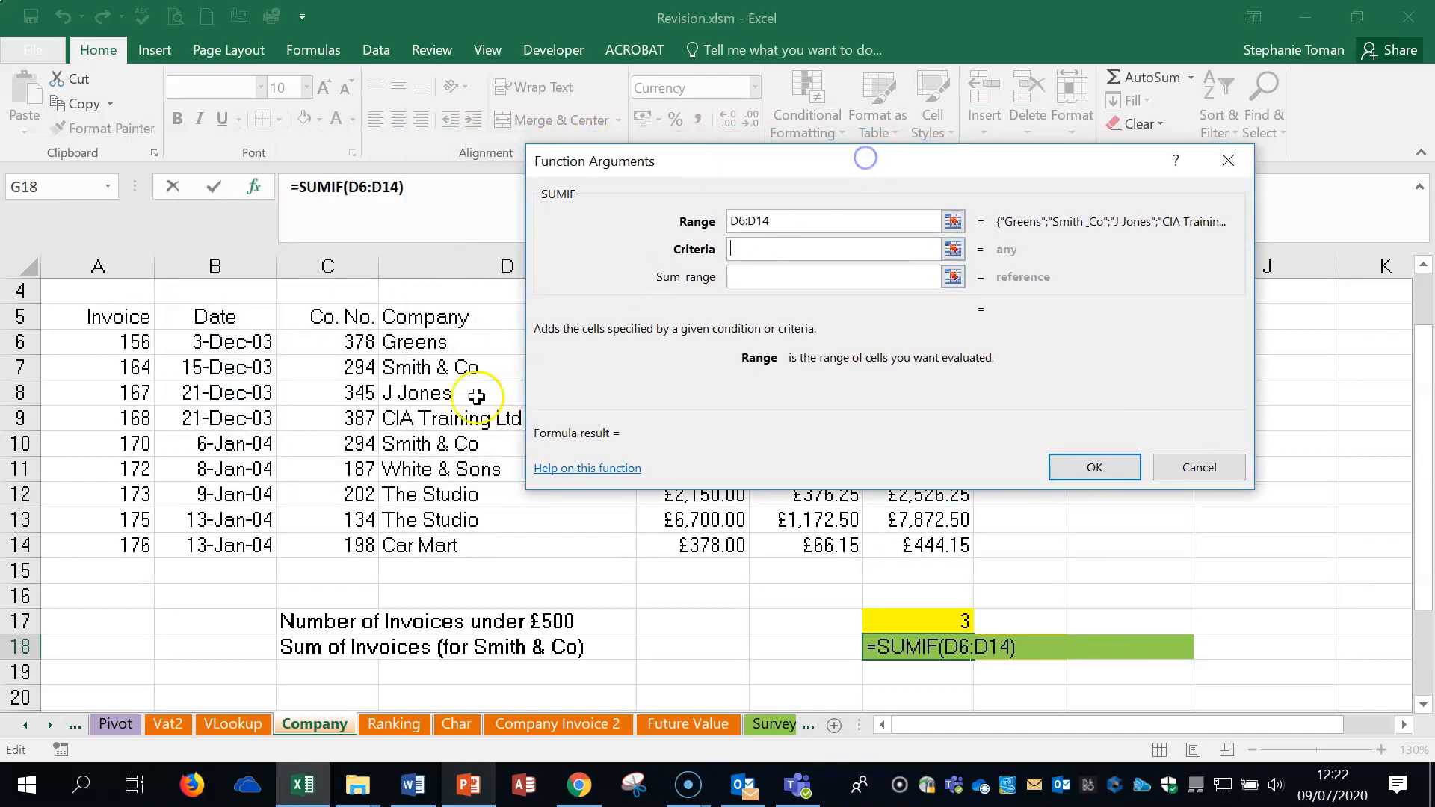
{"action": "left_click", "coordinate": [428, 368]}
Step: Complete the SUMIF in G18 with the invoice amounts G6:G14 as the sum range
{"action": "left_click", "coordinate": [756, 278]}
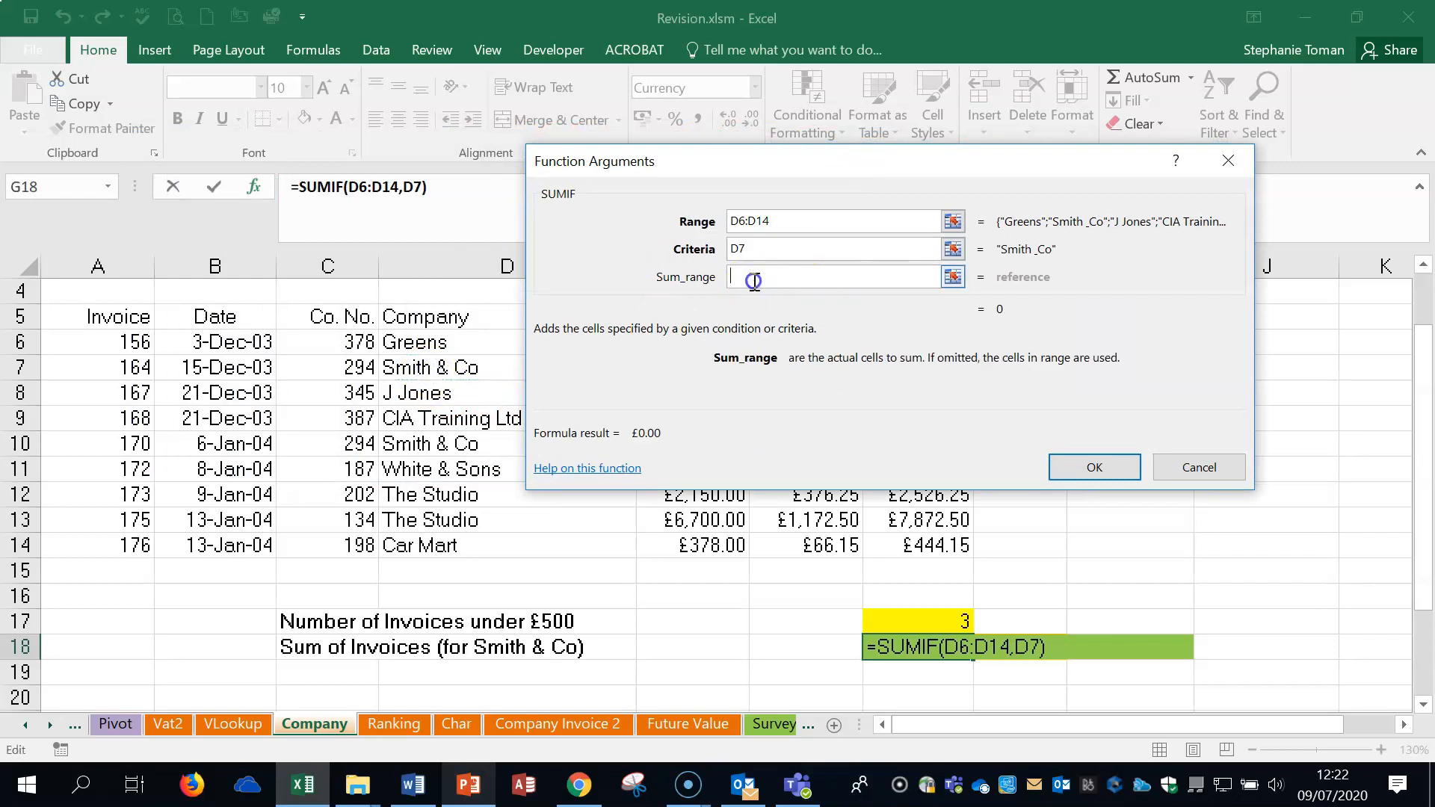
{"action": "left_click_drag", "start_coordinate": [877, 158], "coordinate": [453, 119]}
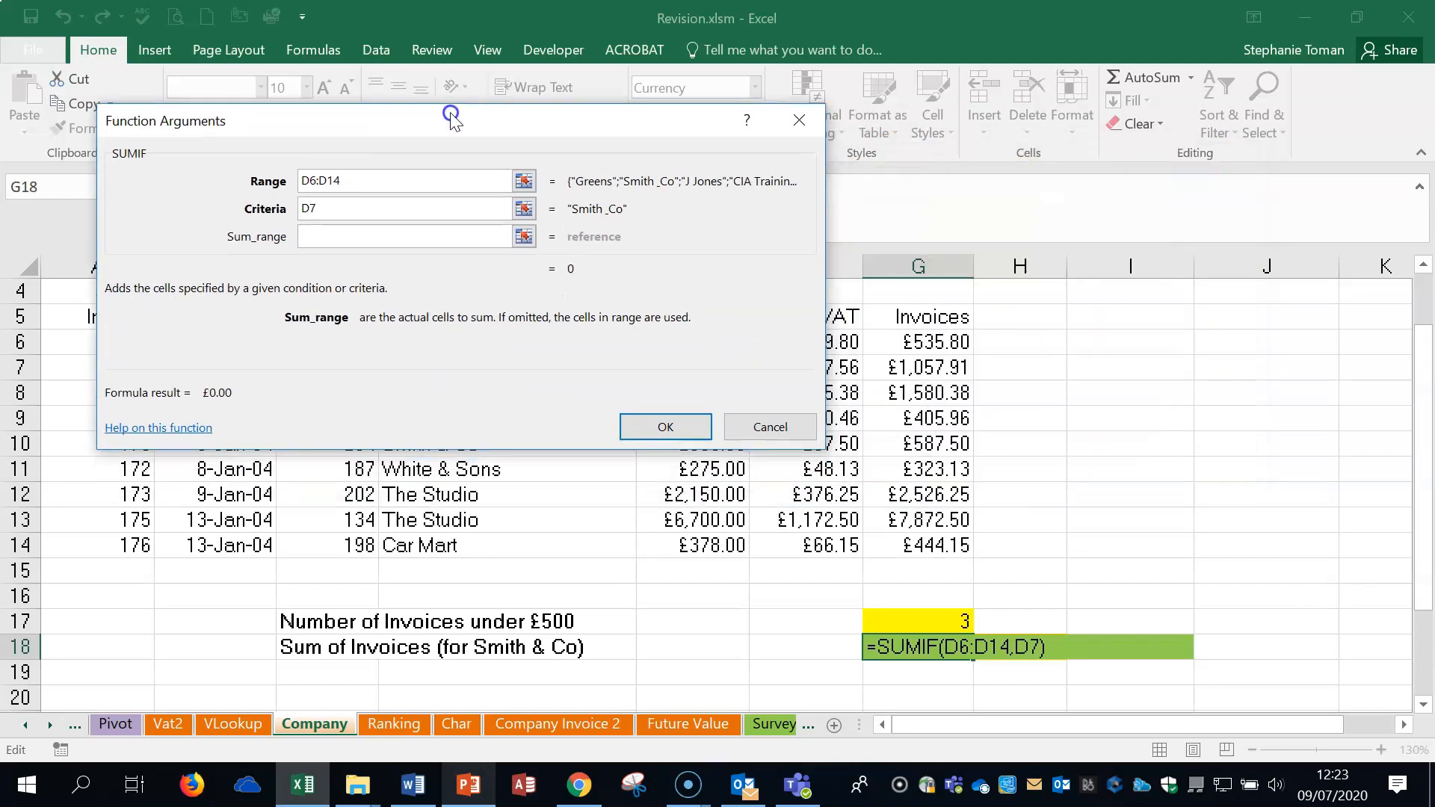
{"action": "left_click_drag", "start_coordinate": [926, 343], "coordinate": [932, 381]}
{"action": "left_click_drag", "start_coordinate": [929, 528], "coordinate": [931, 545]}
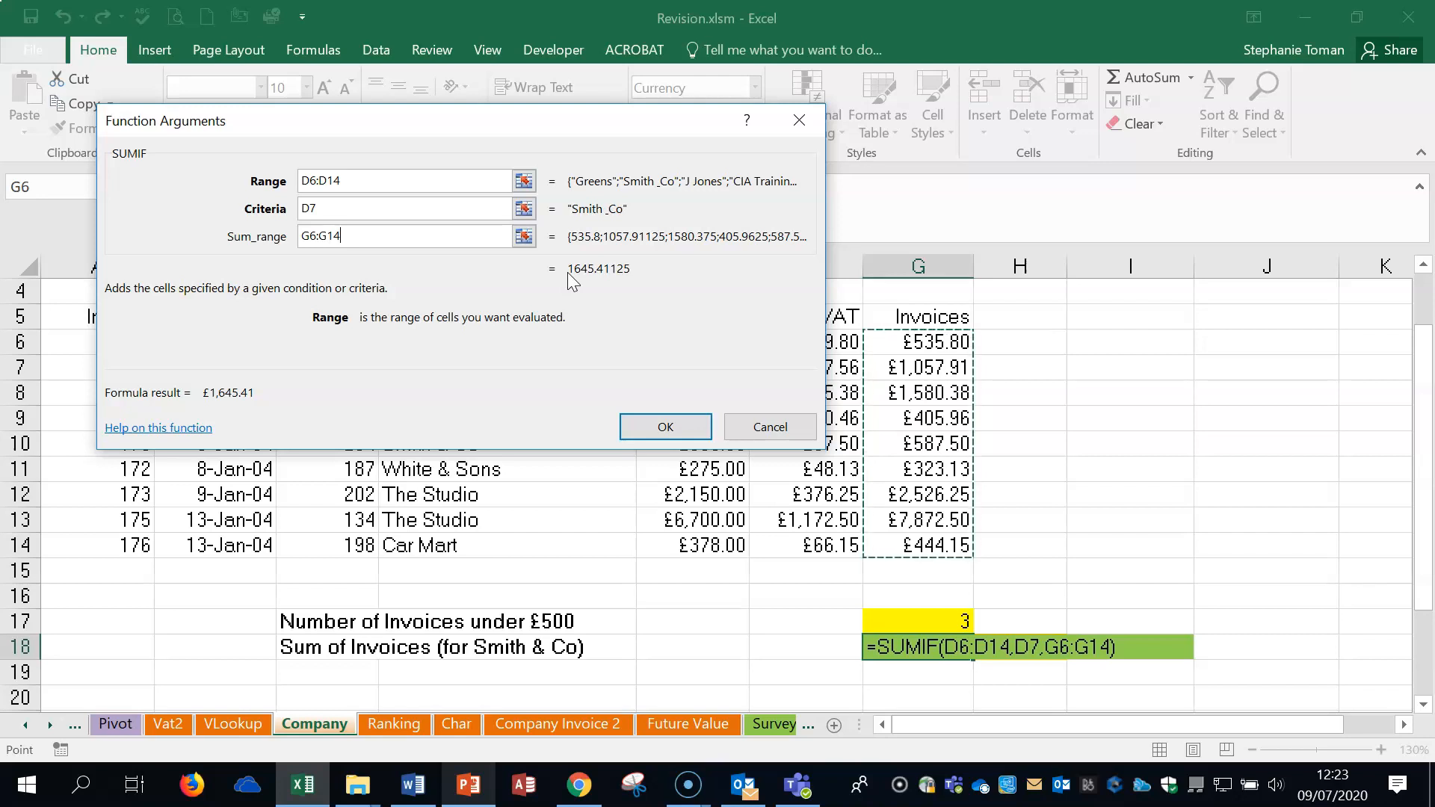
{"action": "left_click", "coordinate": [677, 428]}
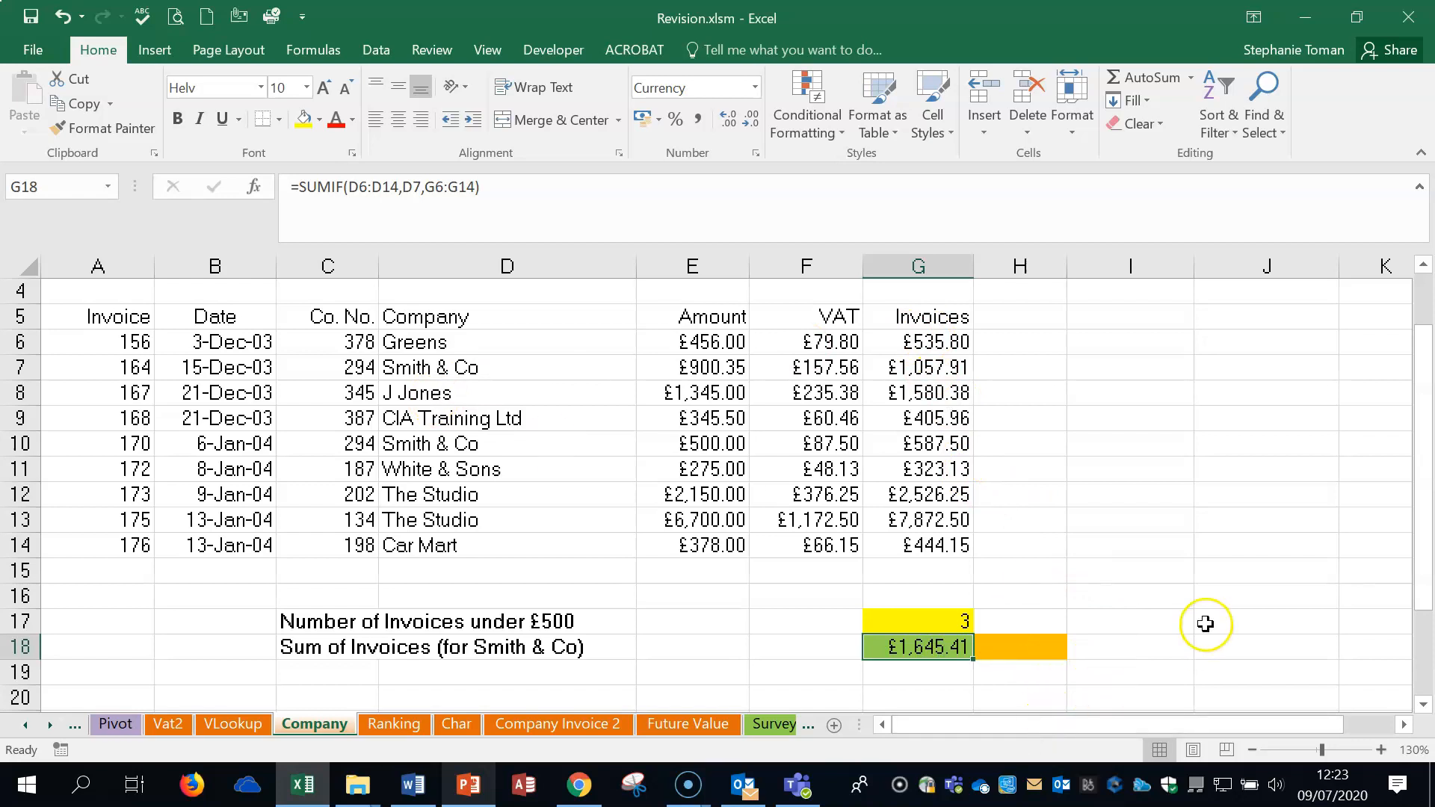
Step: Select H18, read question 31's rounding instruction in the Word document, and return to Excel
{"action": "left_click", "coordinate": [1039, 647]}
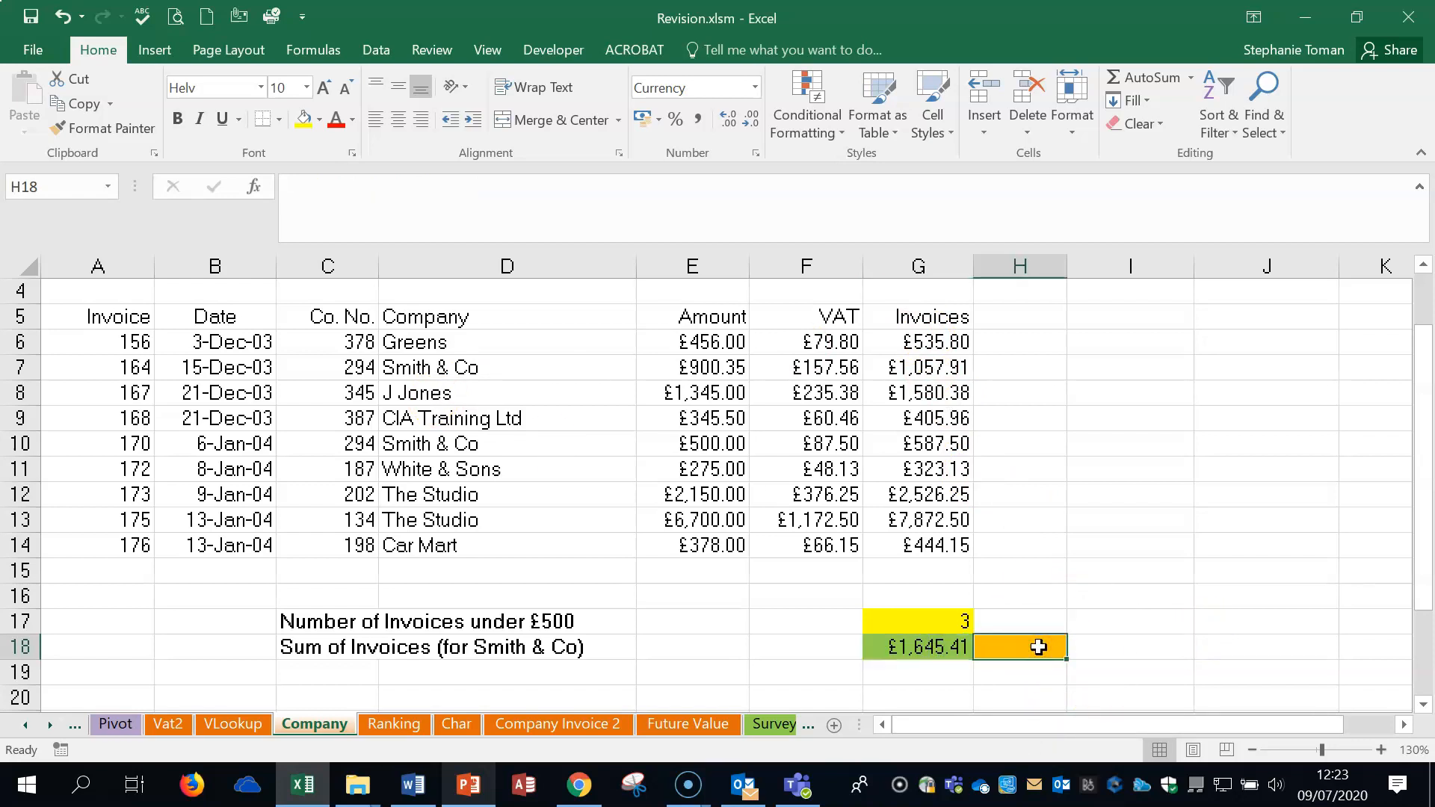
{"action": "left_click", "coordinate": [416, 799]}
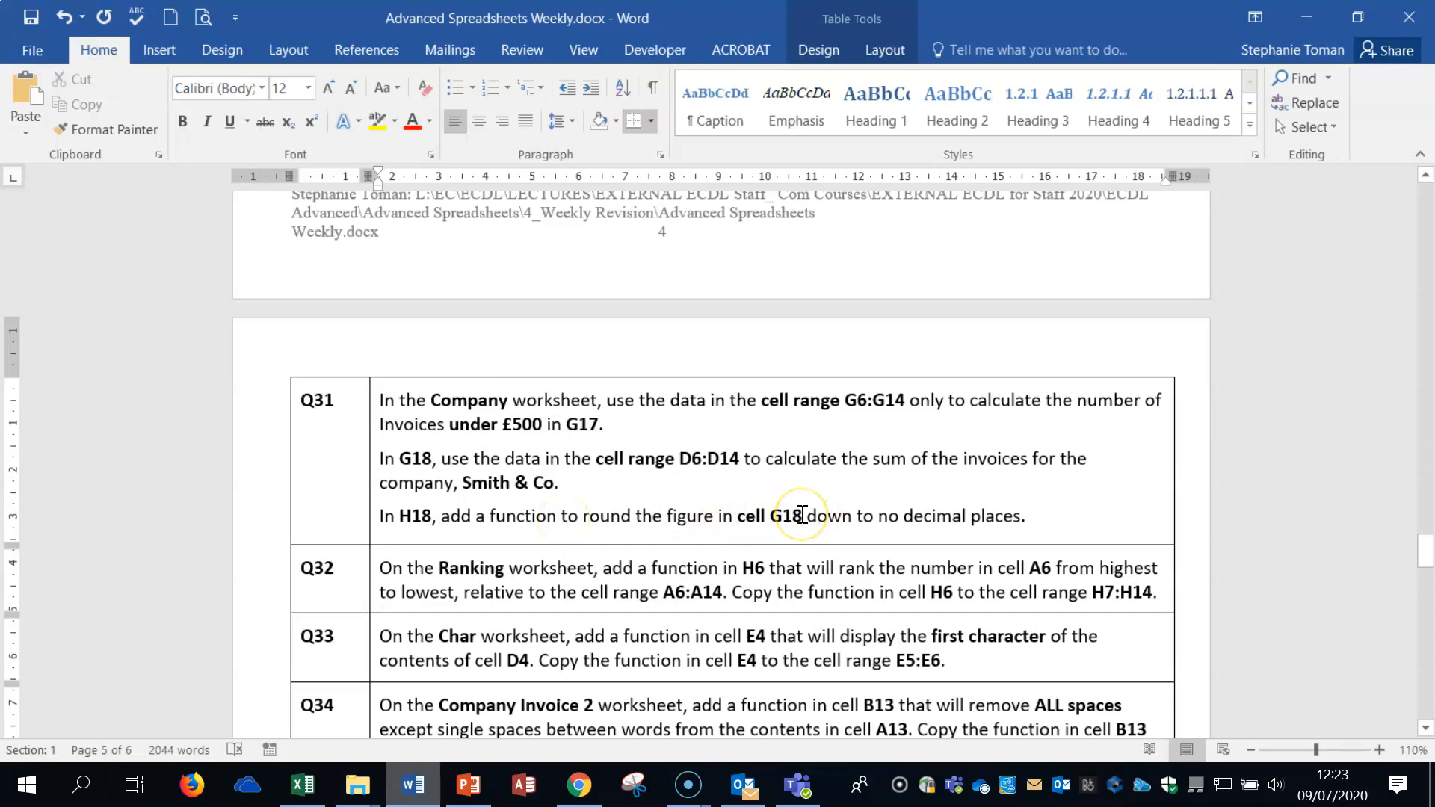
{"action": "left_click", "coordinate": [1305, 18]}
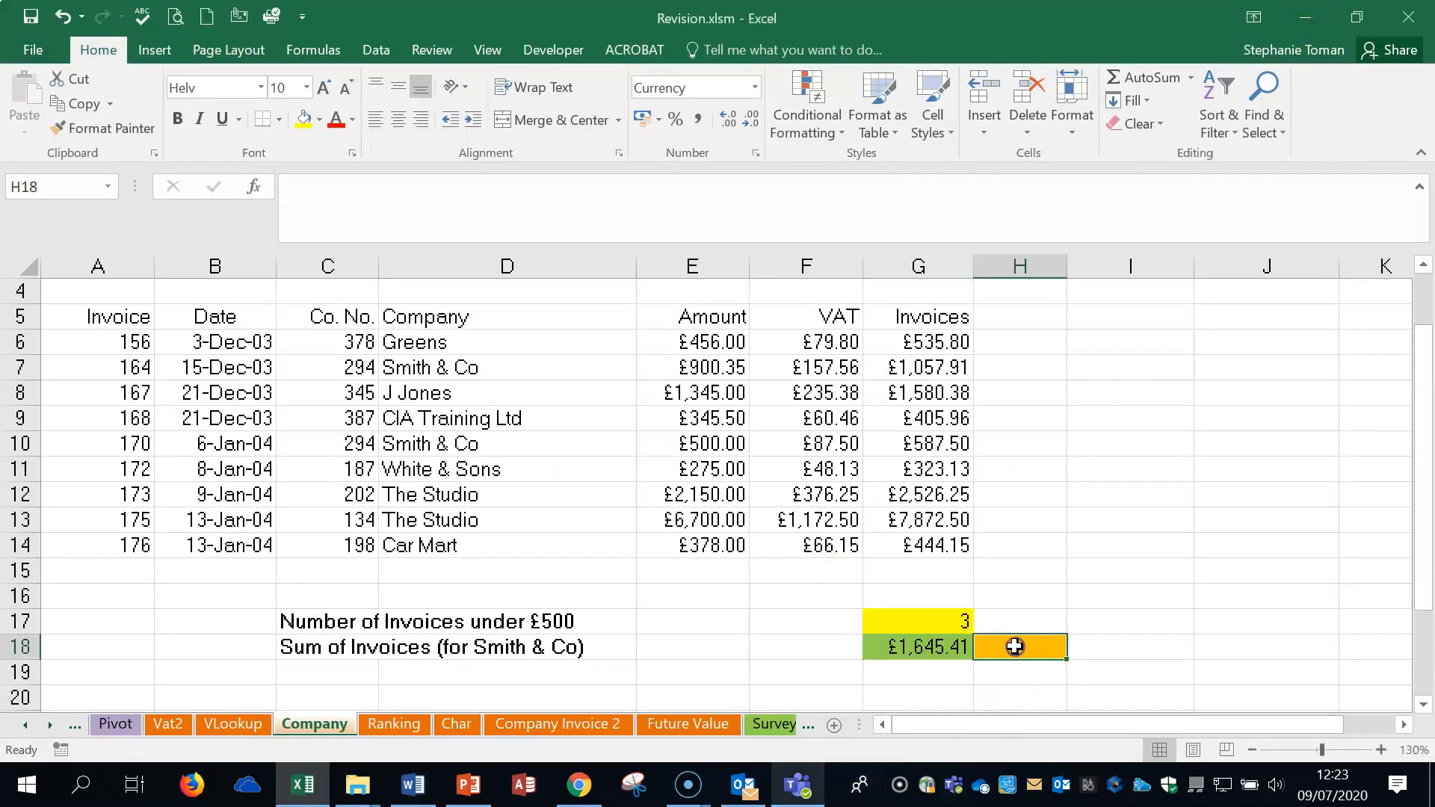
Step: Enter a ROUNDDOWN function in H18 that rounds G18 to 0 decimal places, and inspect the resulting formula
{"action": "type", "text": "=roun"}
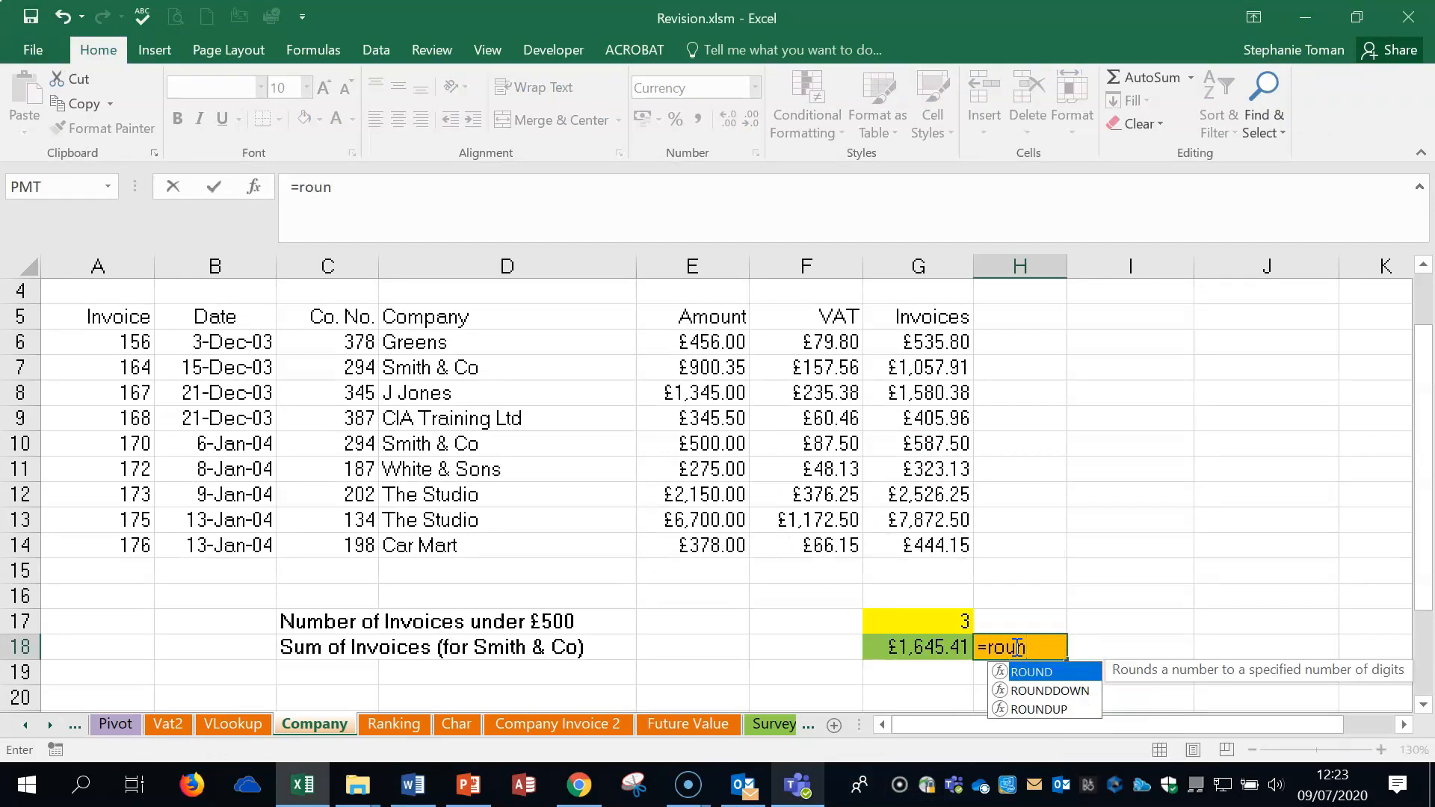
{"action": "double_click", "coordinate": [1047, 691]}
{"action": "left_click", "coordinate": [940, 647]}
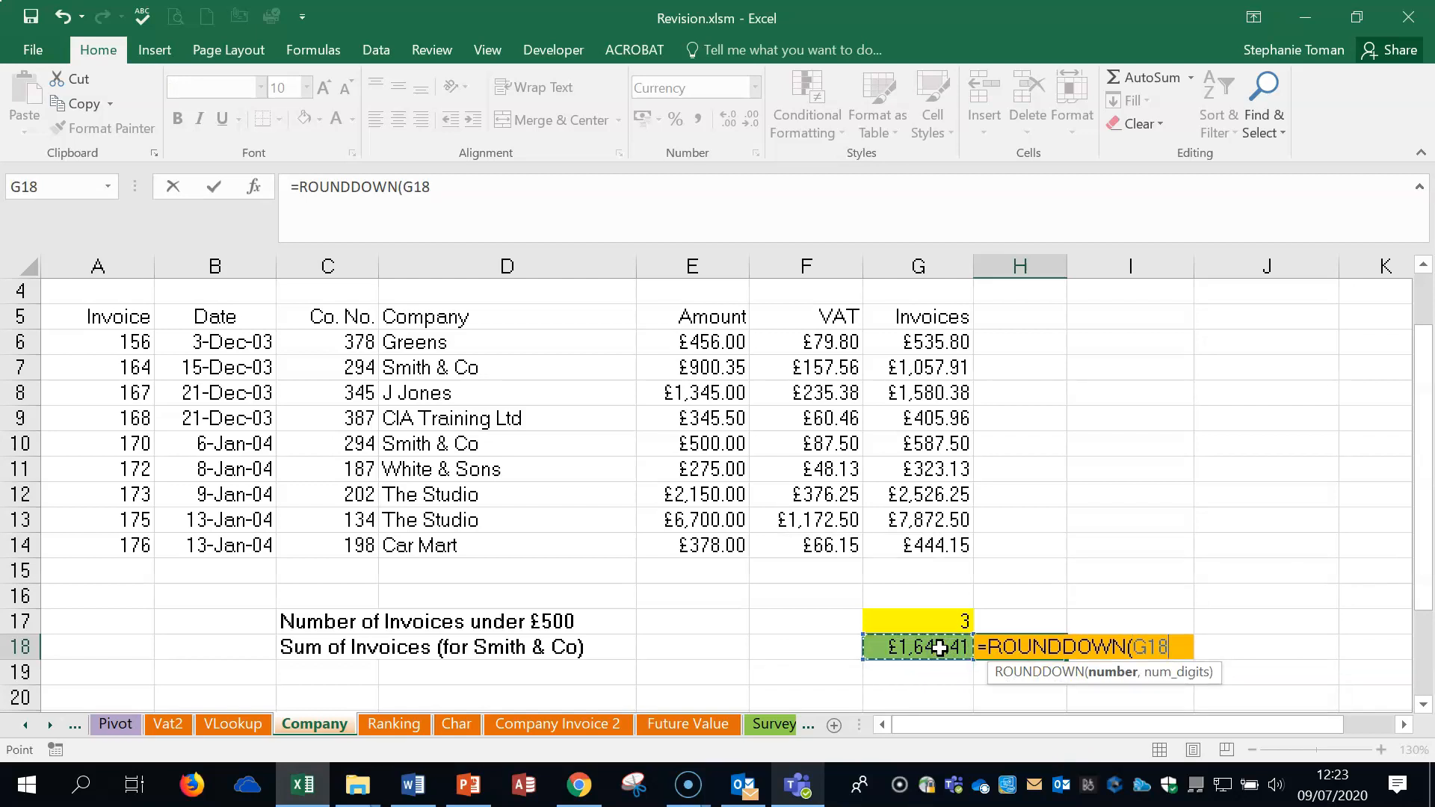
{"action": "type", "text": ",0"}
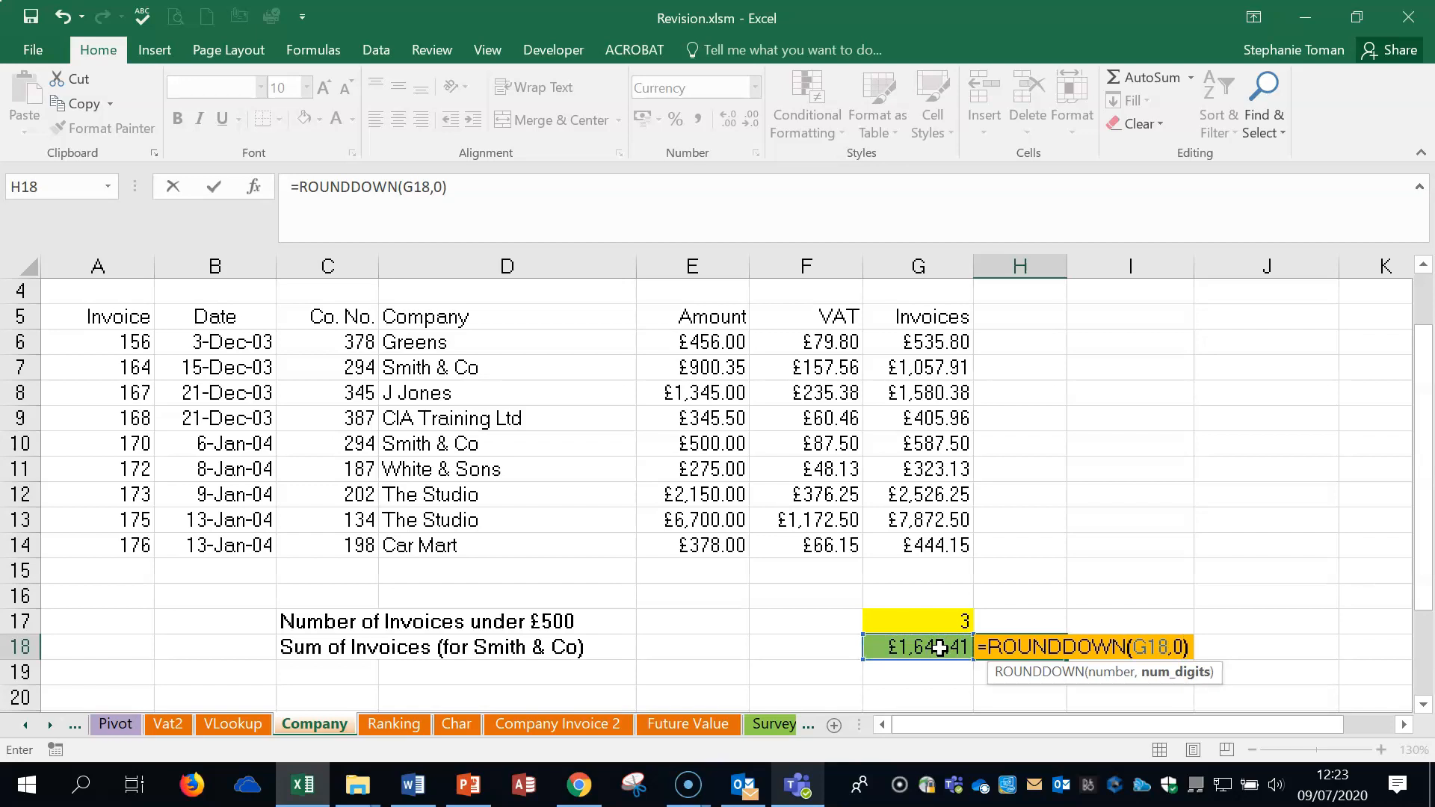
{"action": "key", "text": "Return"}
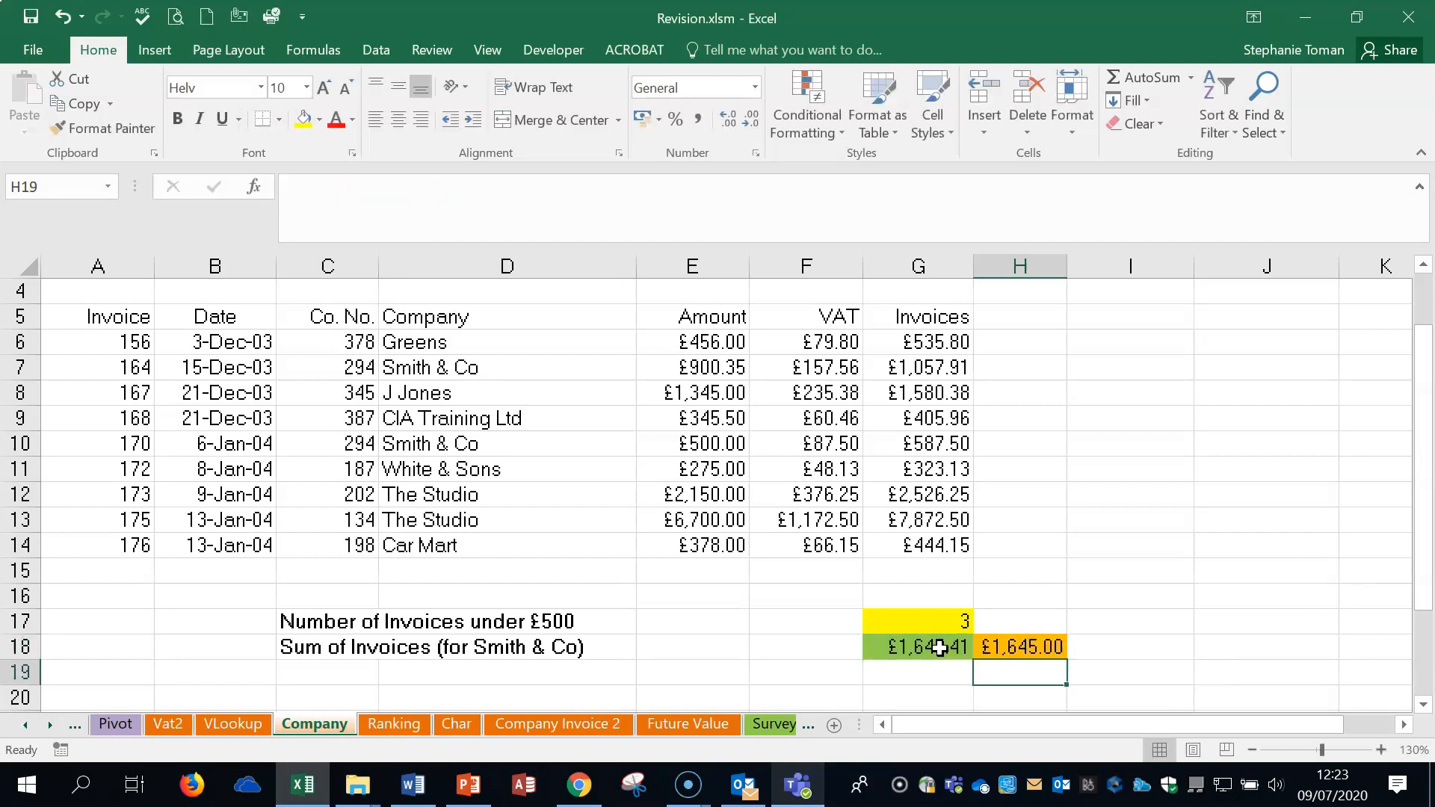
{"action": "left_click", "coordinate": [1027, 646]}
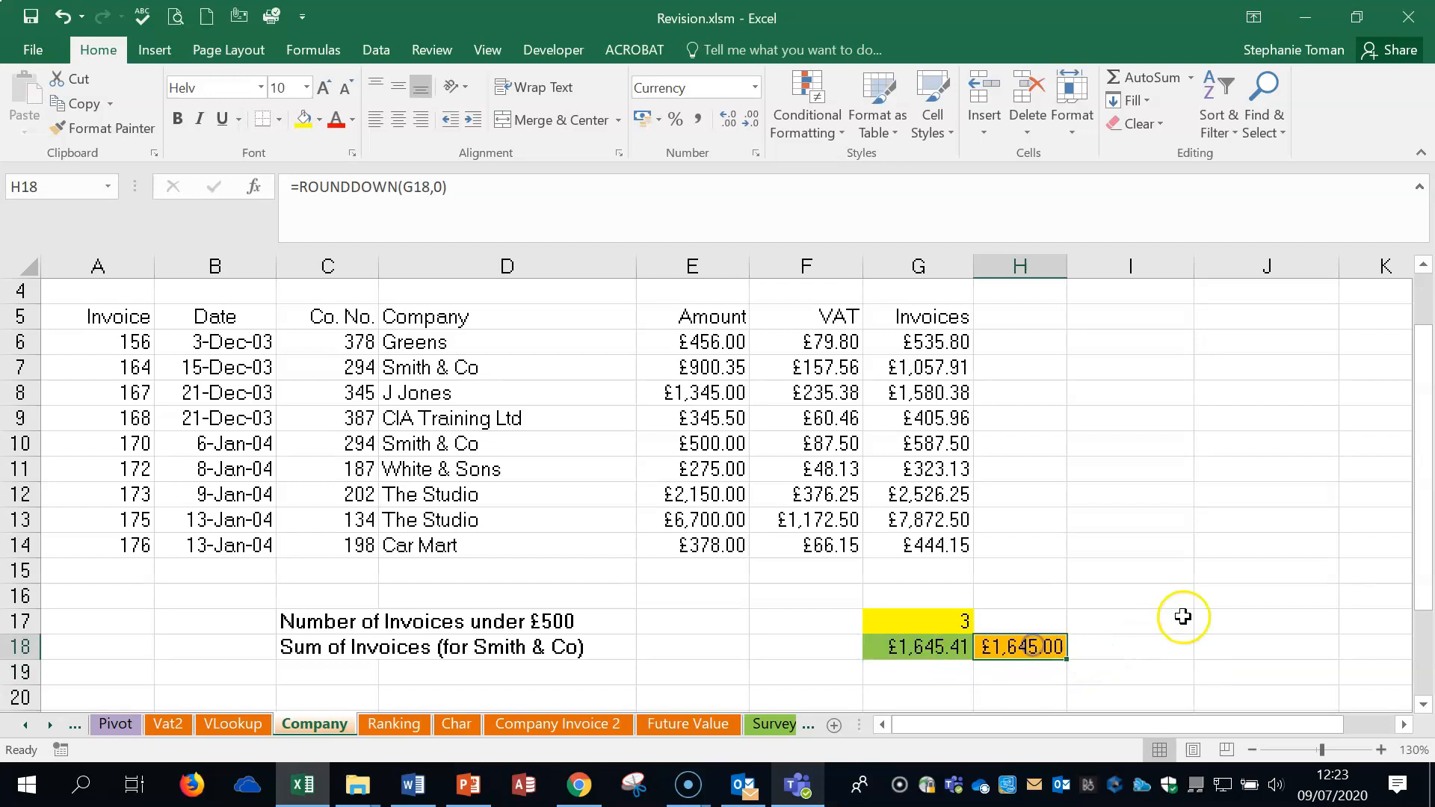
{"action": "left_click", "coordinate": [1050, 645]}
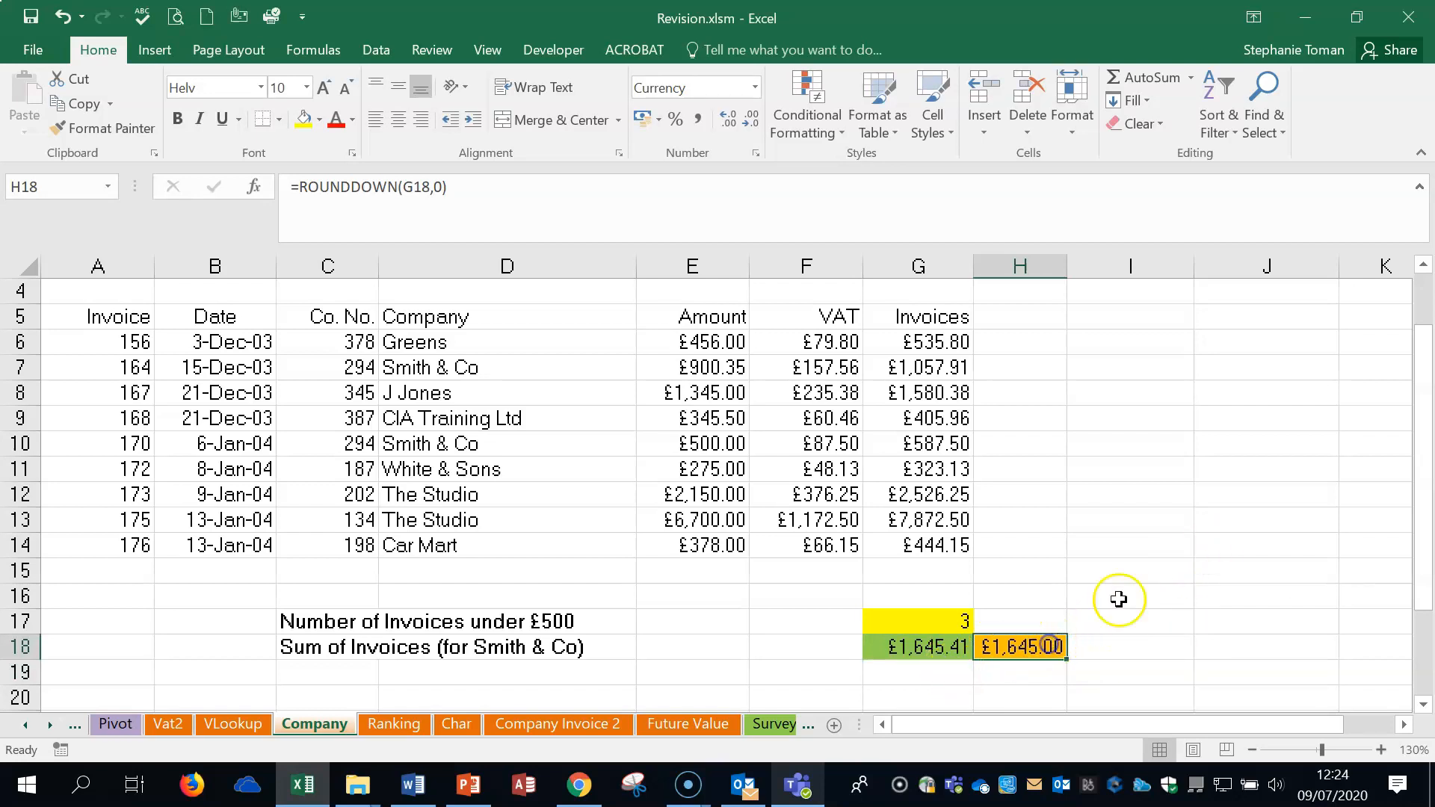
{"action": "double_click", "coordinate": [1034, 647]}
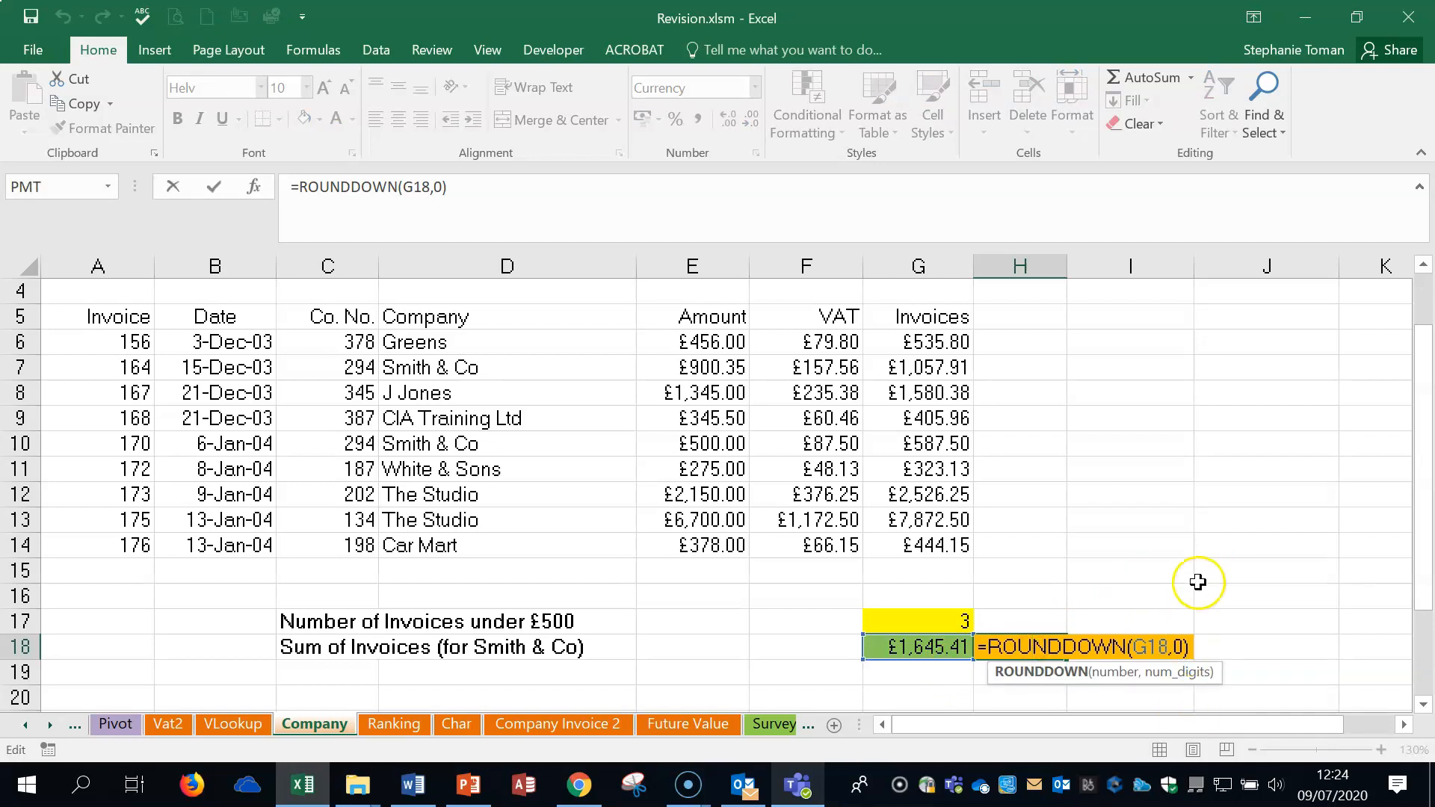
{"action": "key", "text": "Escape"}
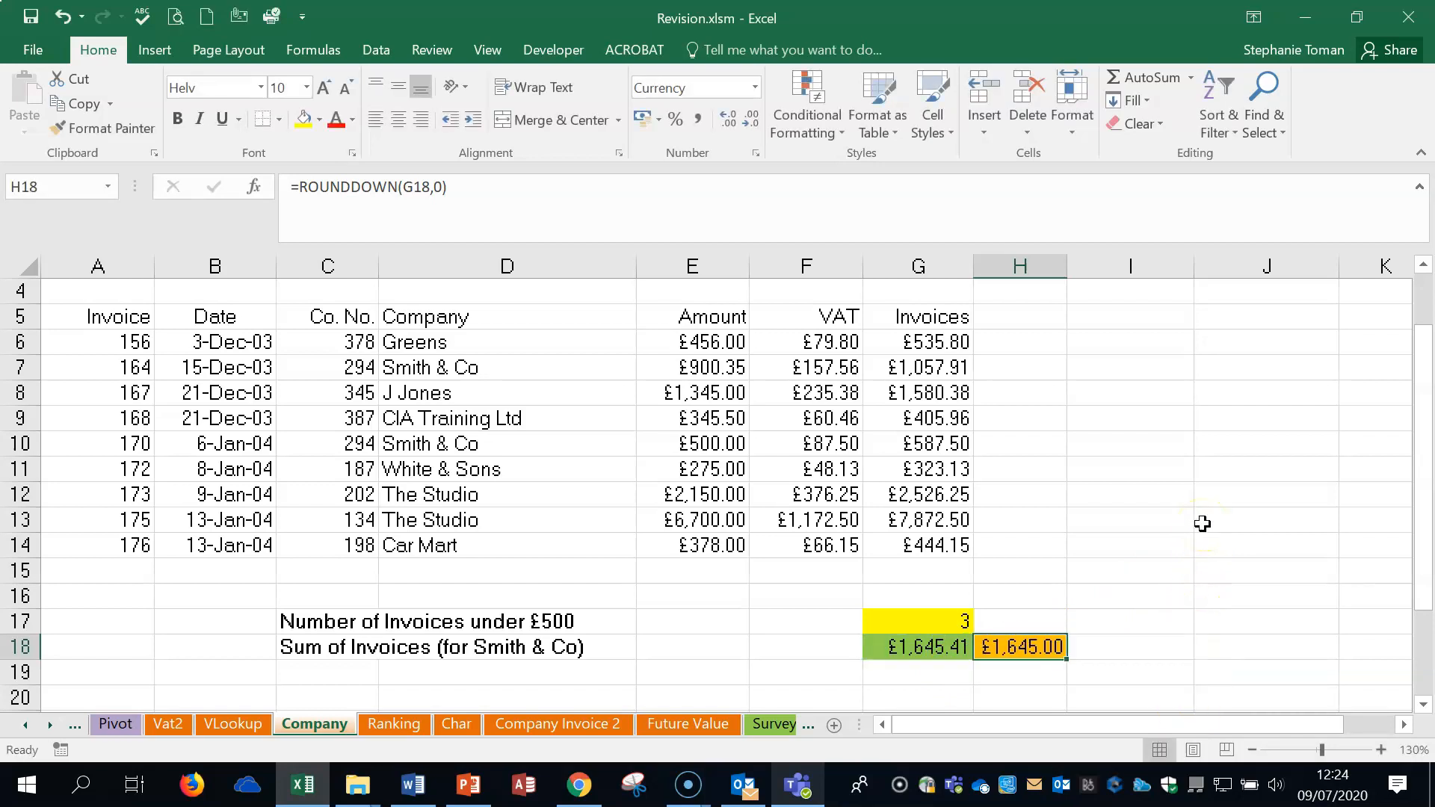
Step: Open the Ranking worksheet, read question 32 in the Word document, and return to Excel
{"action": "left_click", "coordinate": [391, 726]}
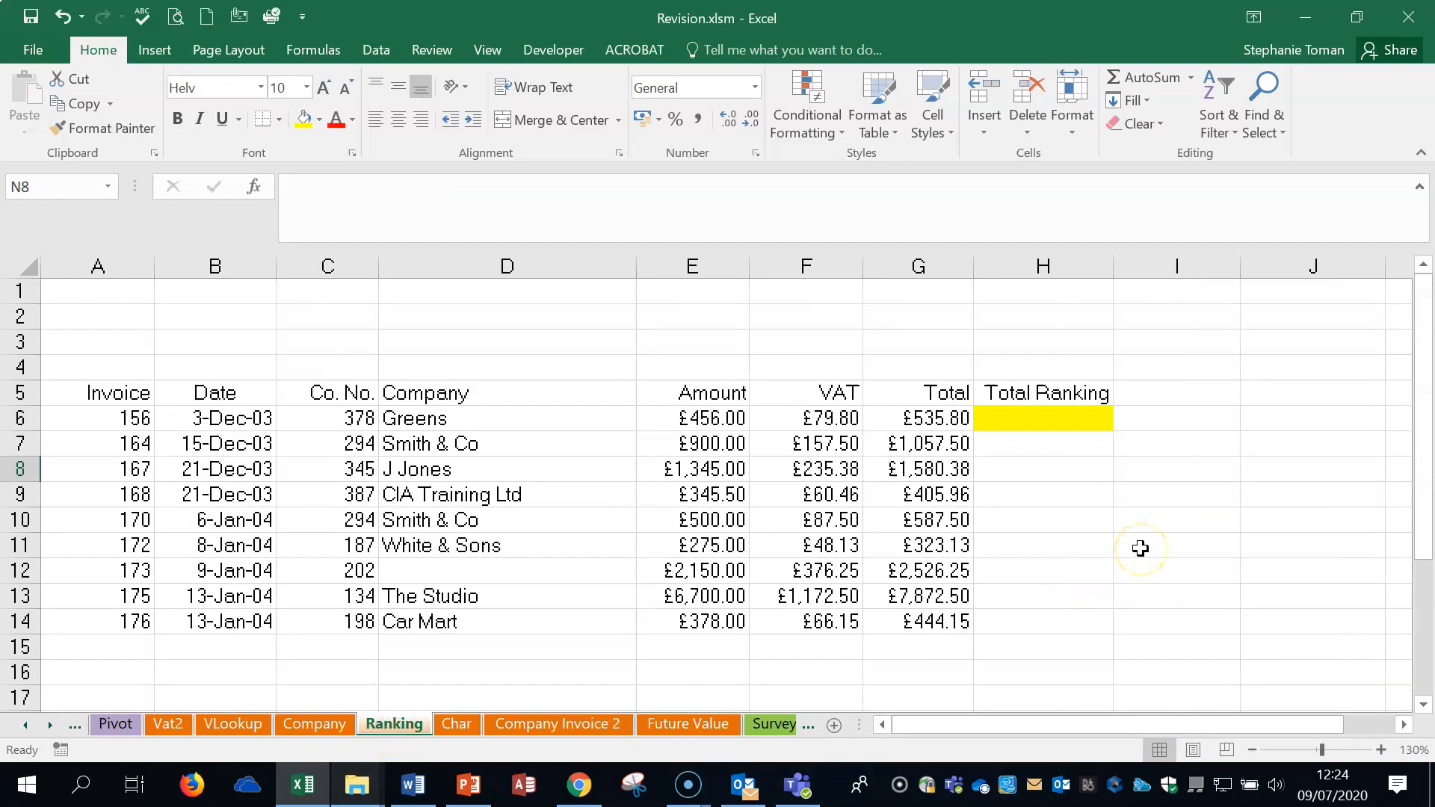
{"action": "left_click", "coordinate": [413, 788]}
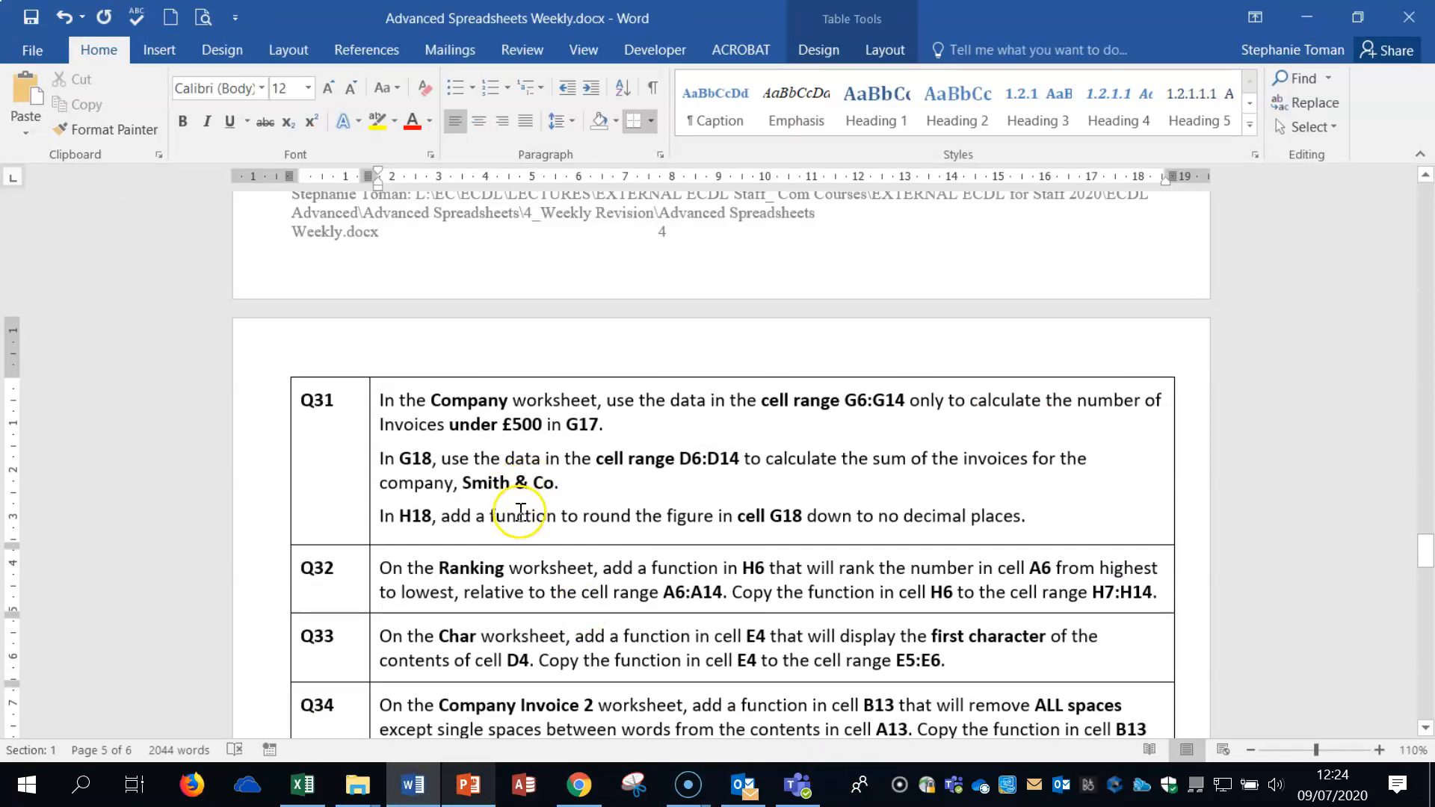
{"action": "scroll", "coordinate": [761, 516], "scroll_direction": "down", "scroll_amount": 3}
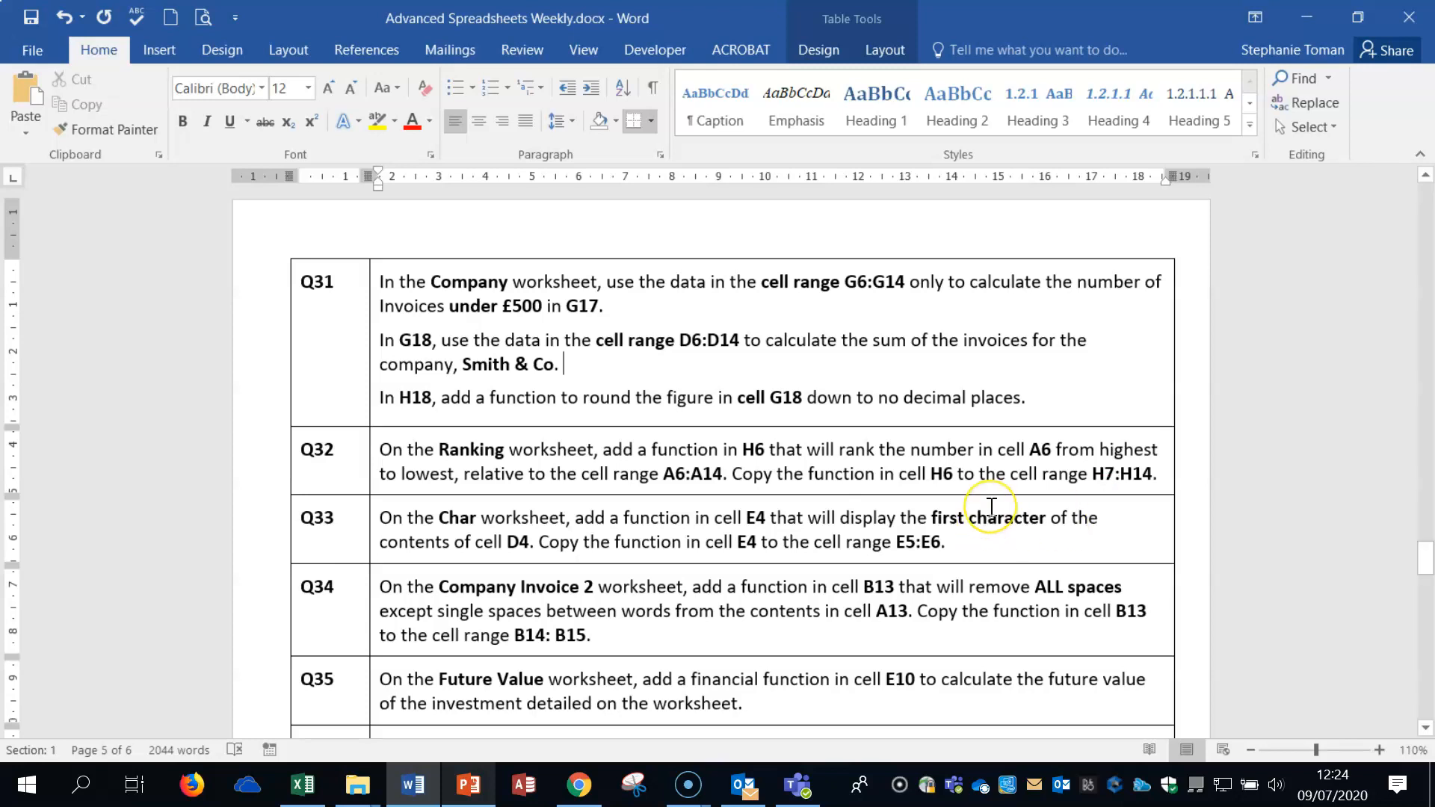
{"action": "left_click", "coordinate": [1306, 16]}
Step: Start a RANK.EQ function in H6 with invoice number A6 as the number to rank
{"action": "left_click", "coordinate": [1082, 420]}
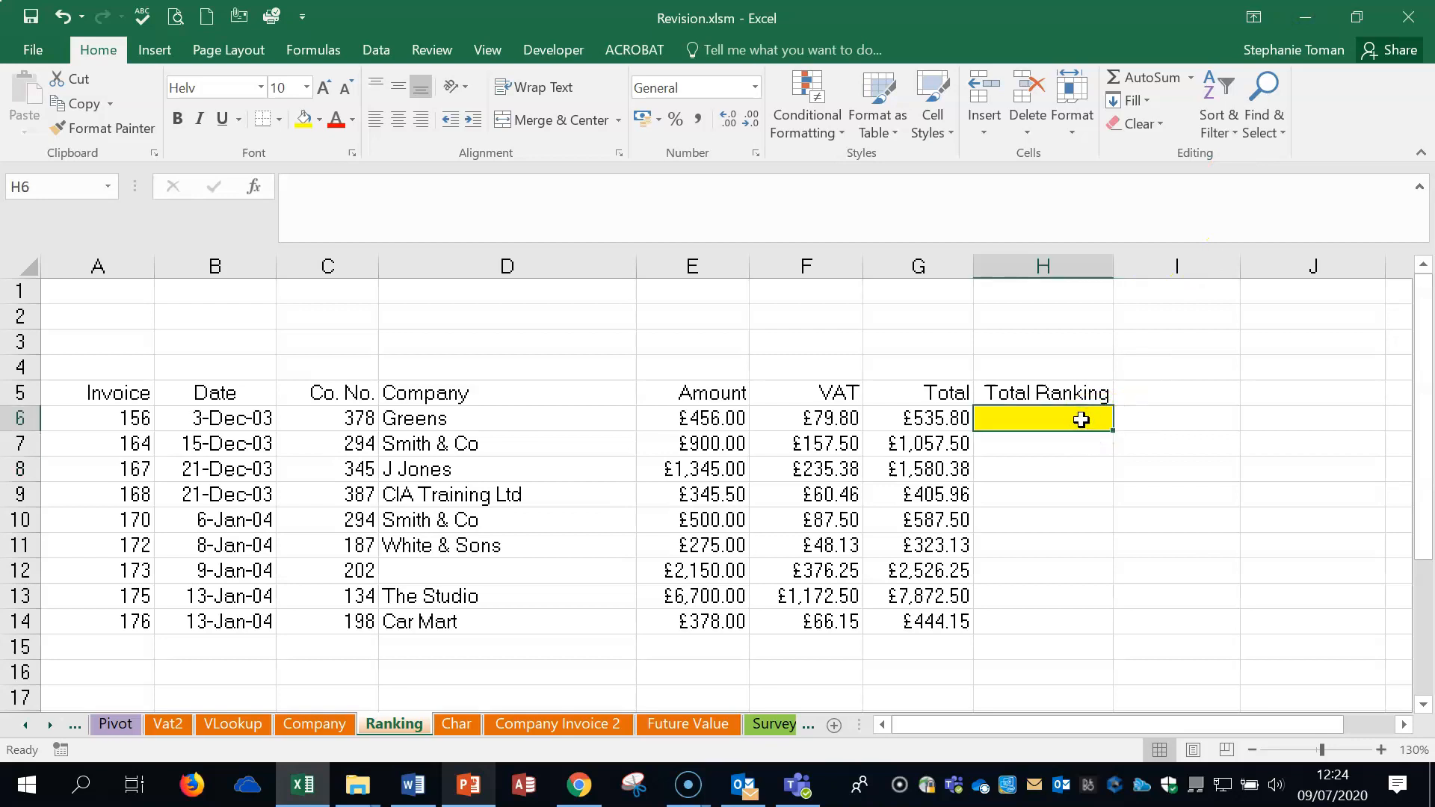
{"action": "type", "text": "=r"}
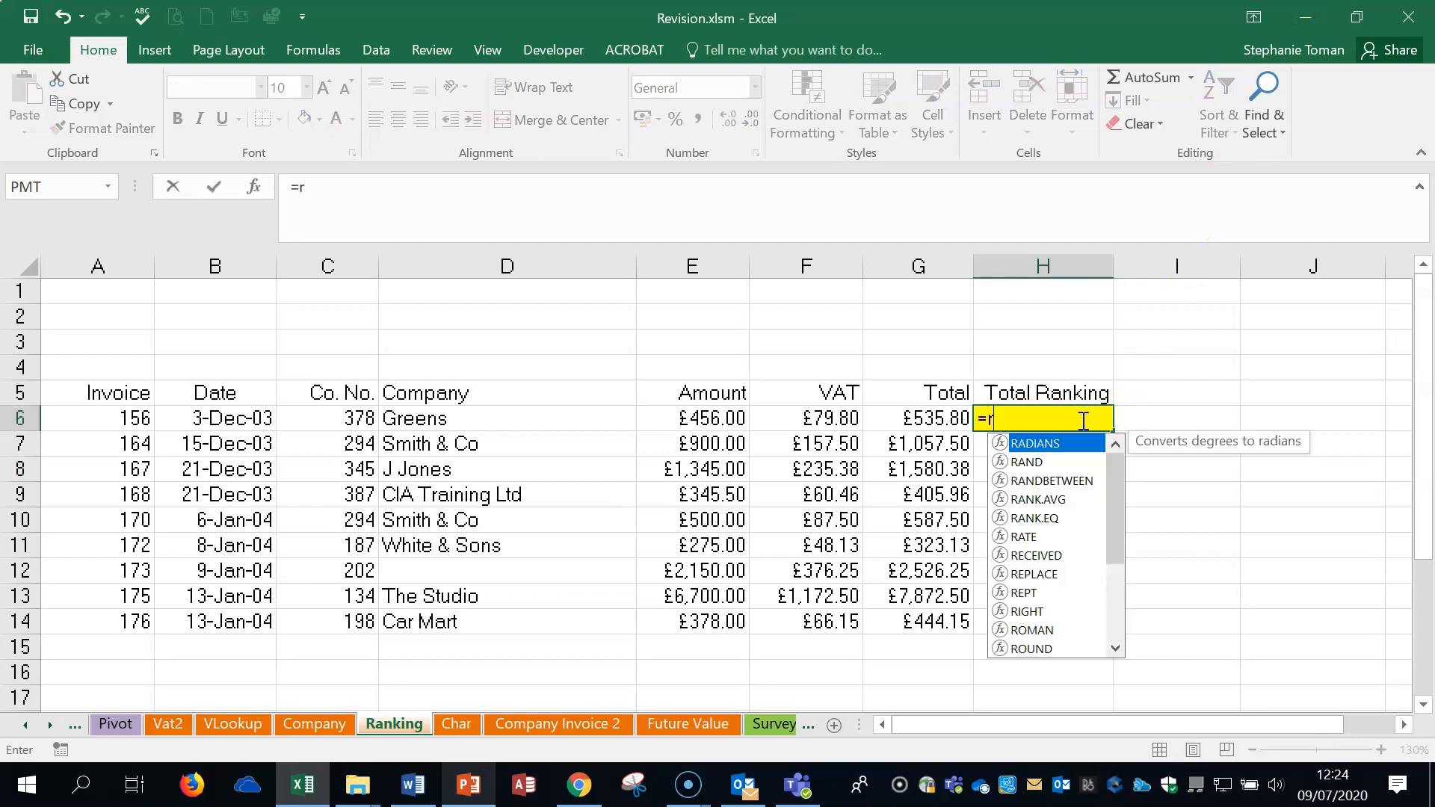
{"action": "type", "text": "an"}
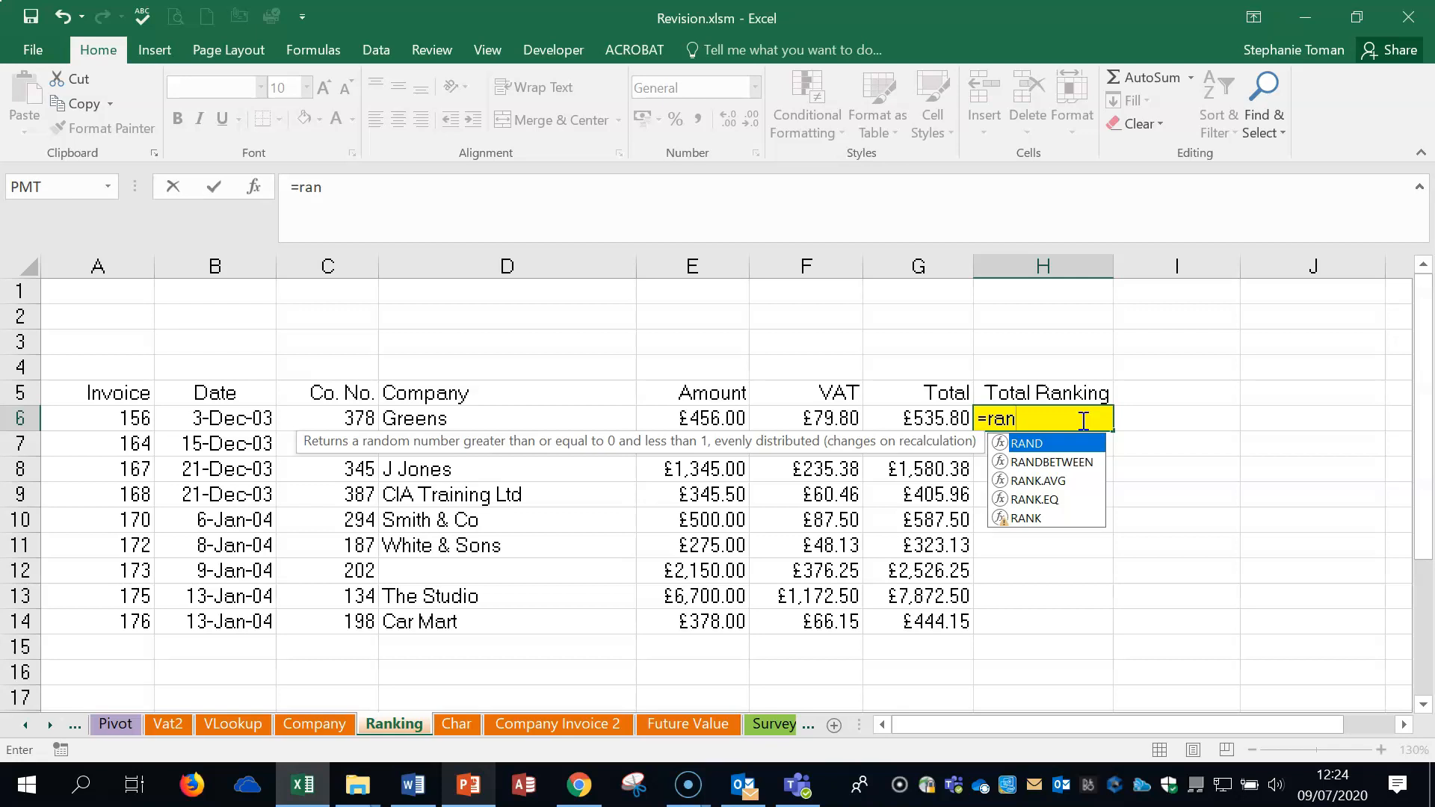
{"action": "double_click", "coordinate": [1045, 500]}
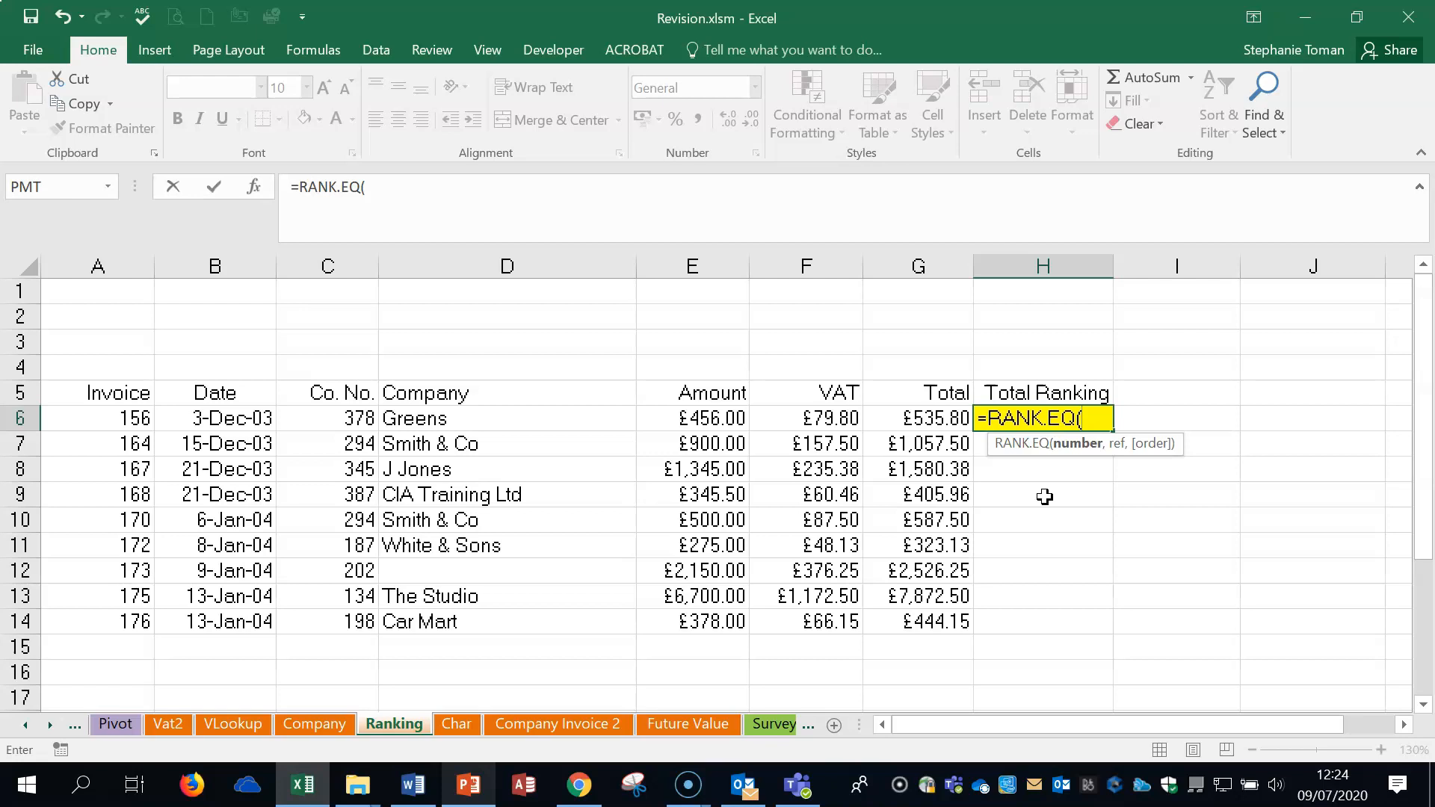
{"action": "left_click", "coordinate": [253, 187]}
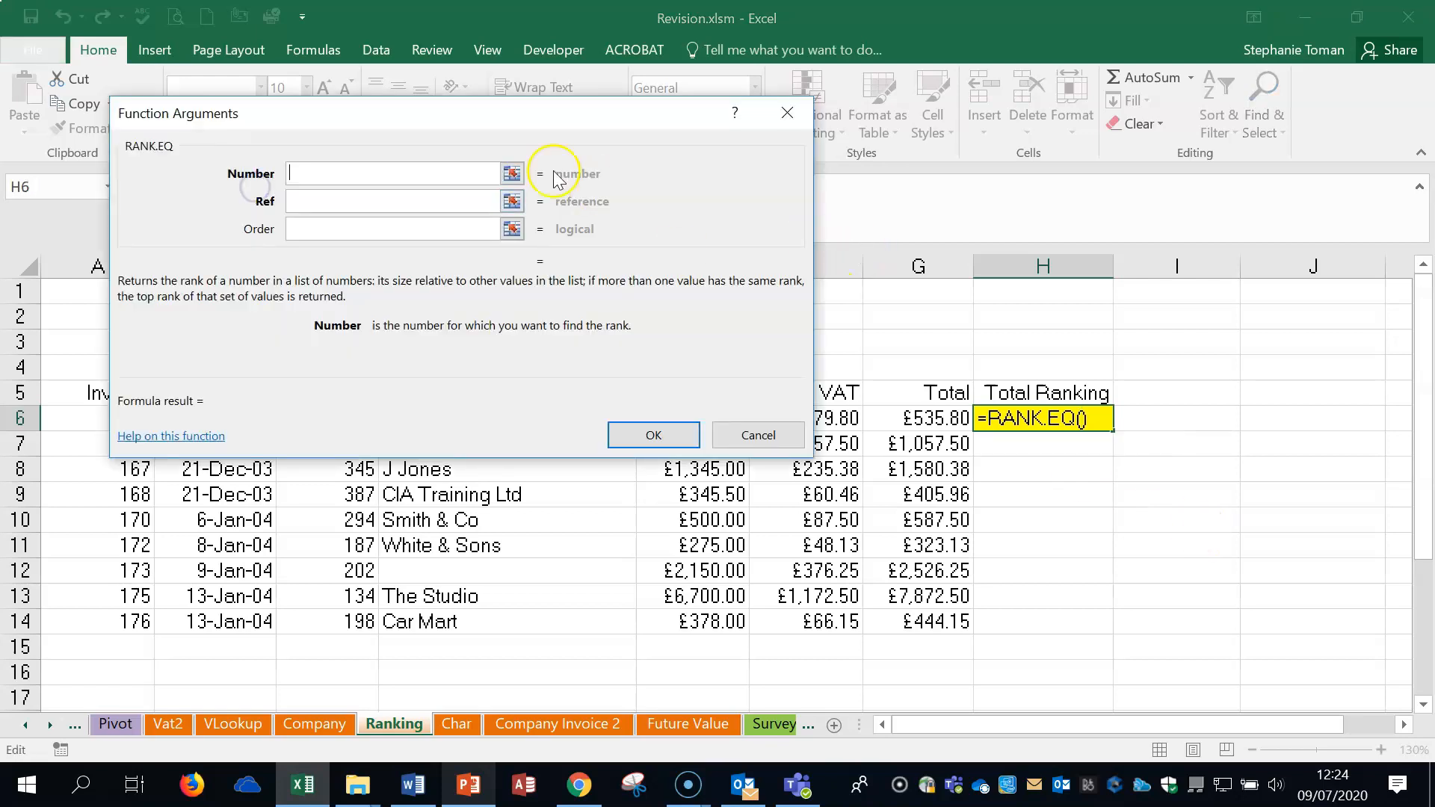
{"action": "left_click_drag", "start_coordinate": [518, 109], "coordinate": [1102, 454]}
{"action": "left_click", "coordinate": [885, 515]}
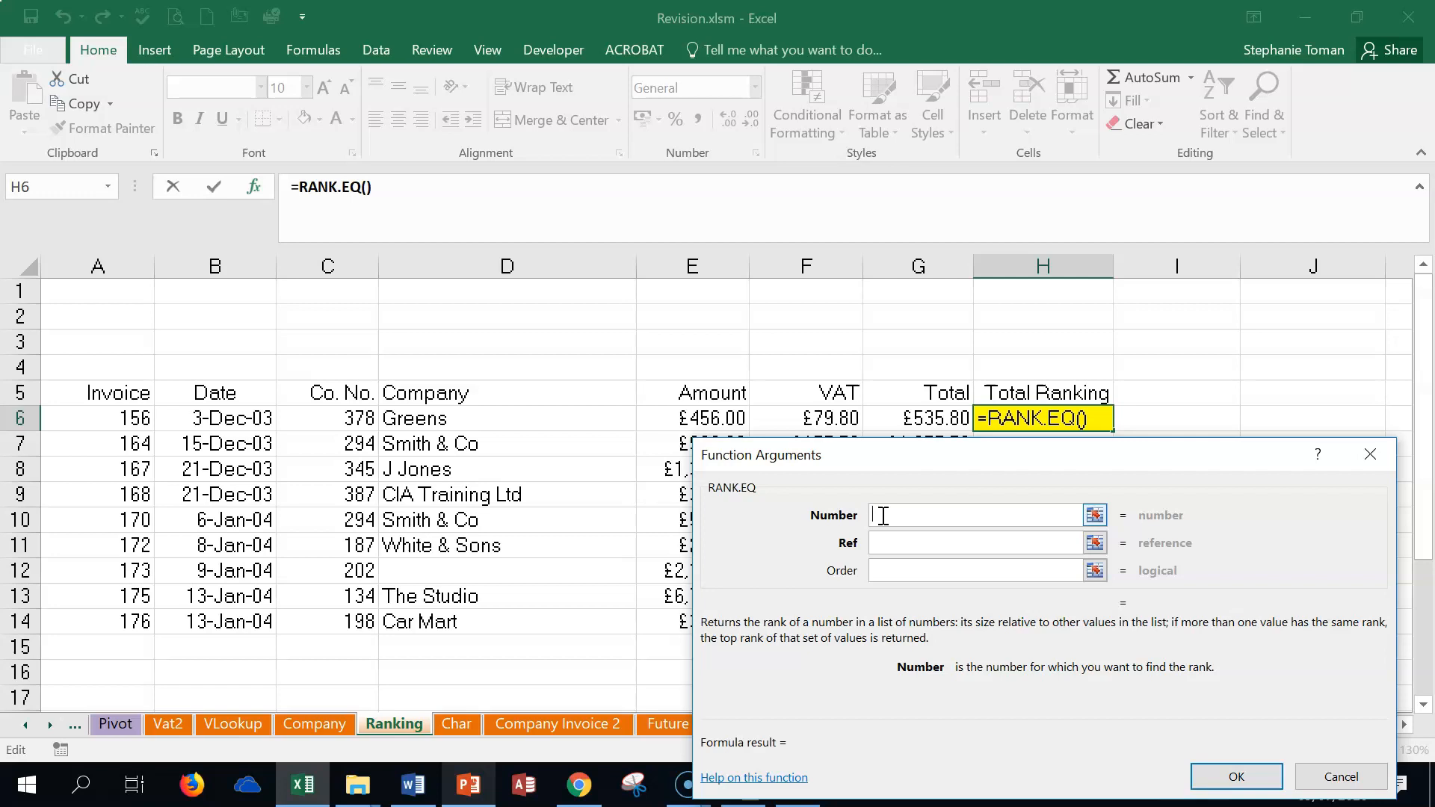
{"action": "left_click", "coordinate": [122, 420]}
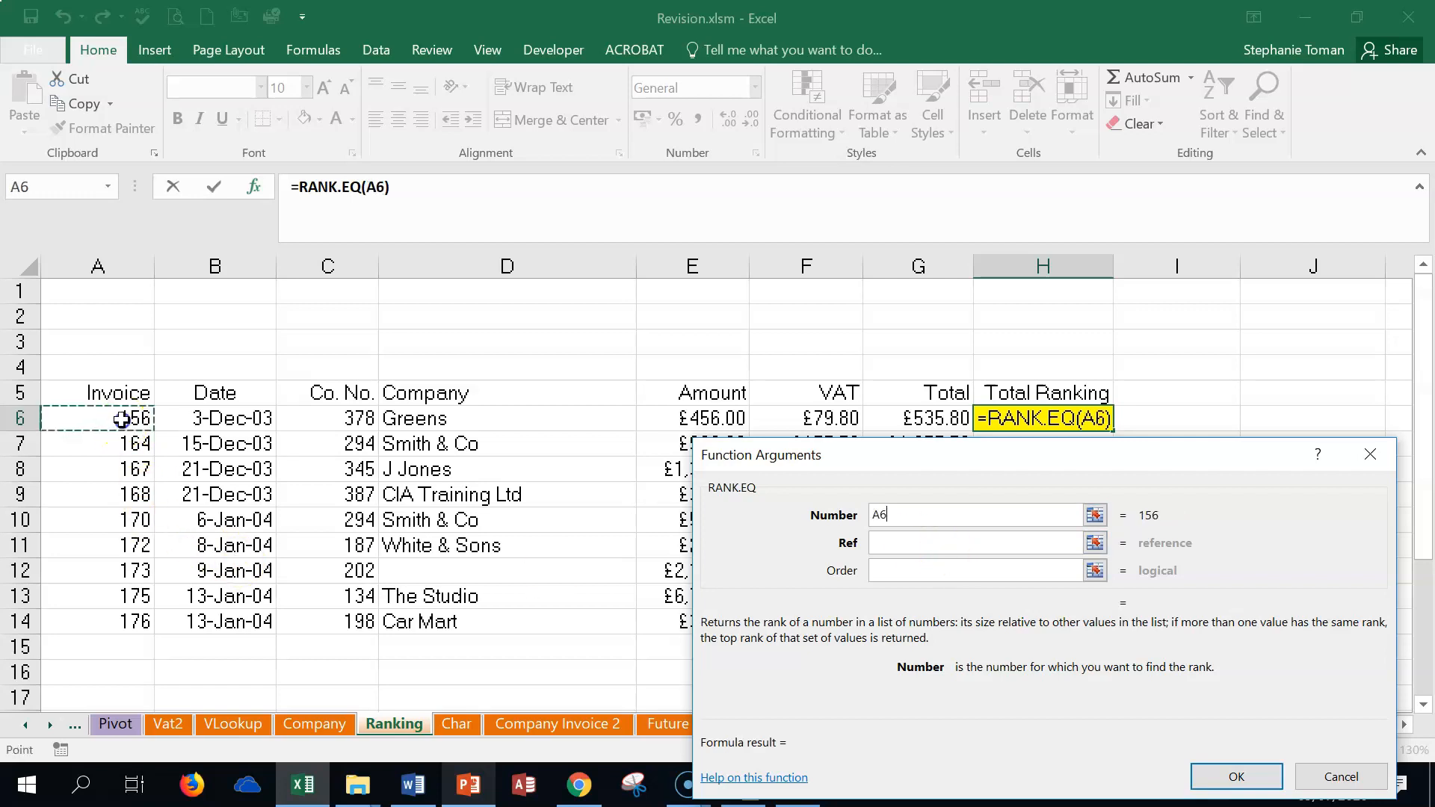
Step: Complete the RANK.EQ in H6 with the absolute reference $A$6:$A$14 and order 0 for descending ranking
{"action": "left_click", "coordinate": [879, 543]}
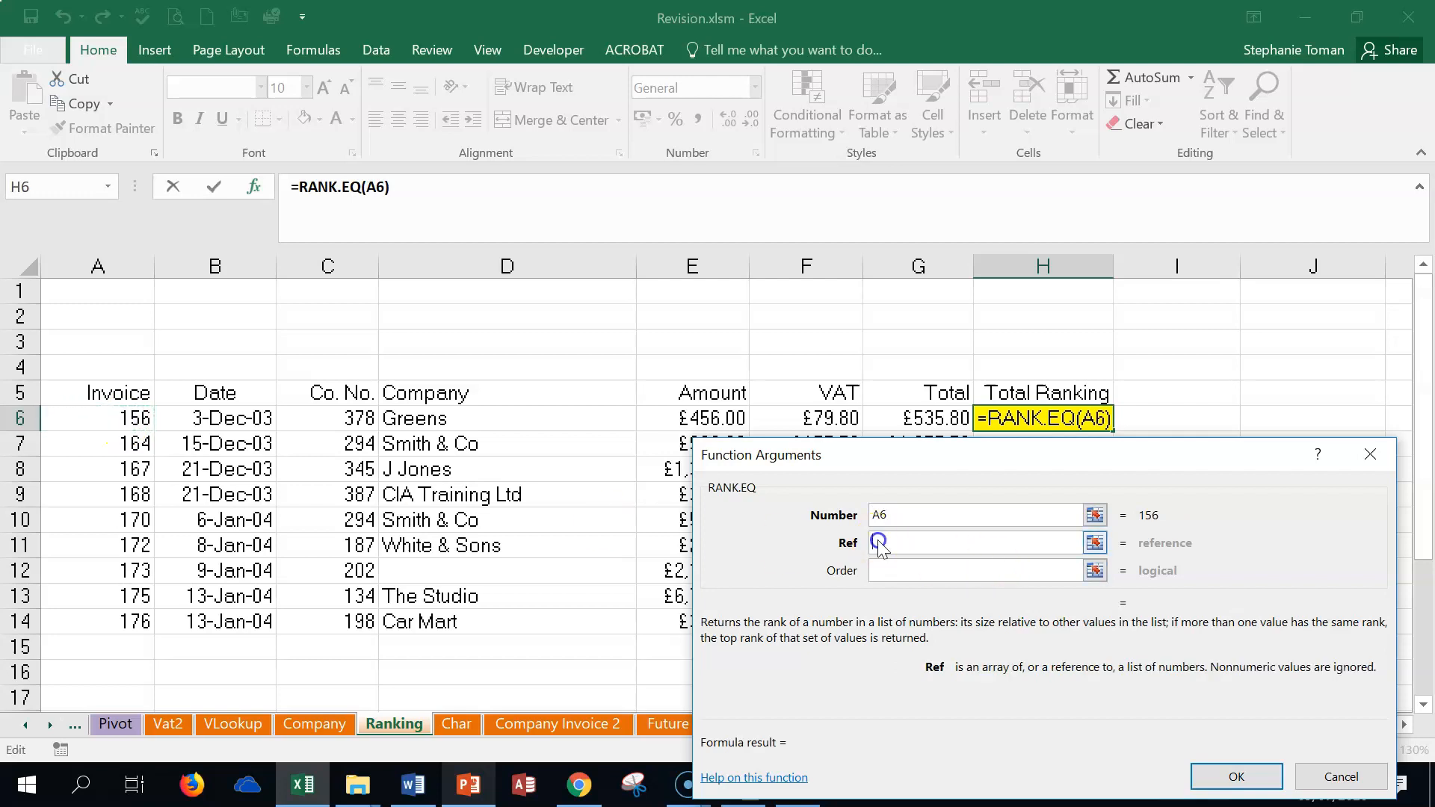
{"action": "left_click_drag", "start_coordinate": [91, 412], "coordinate": [77, 617]}
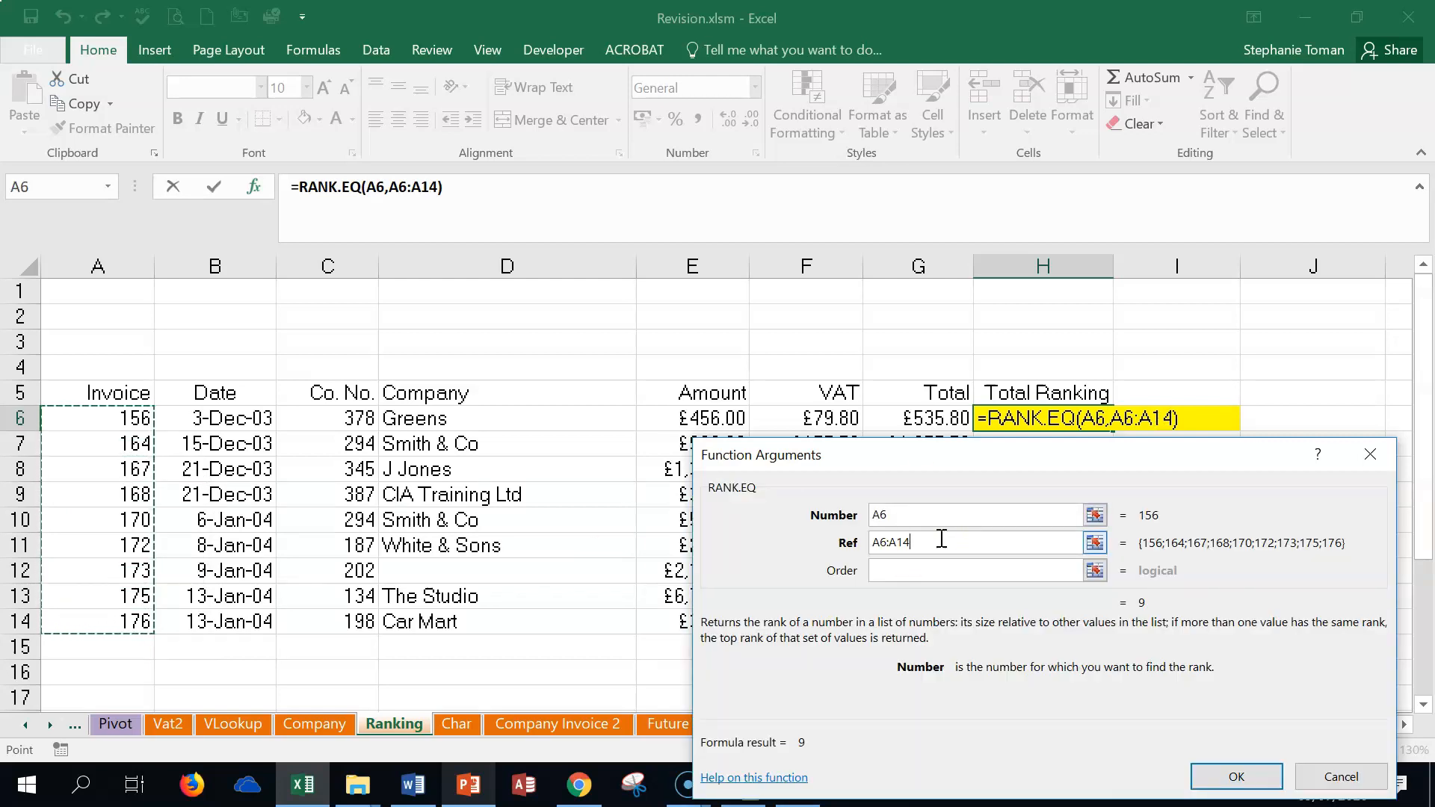
{"action": "key", "text": "F4"}
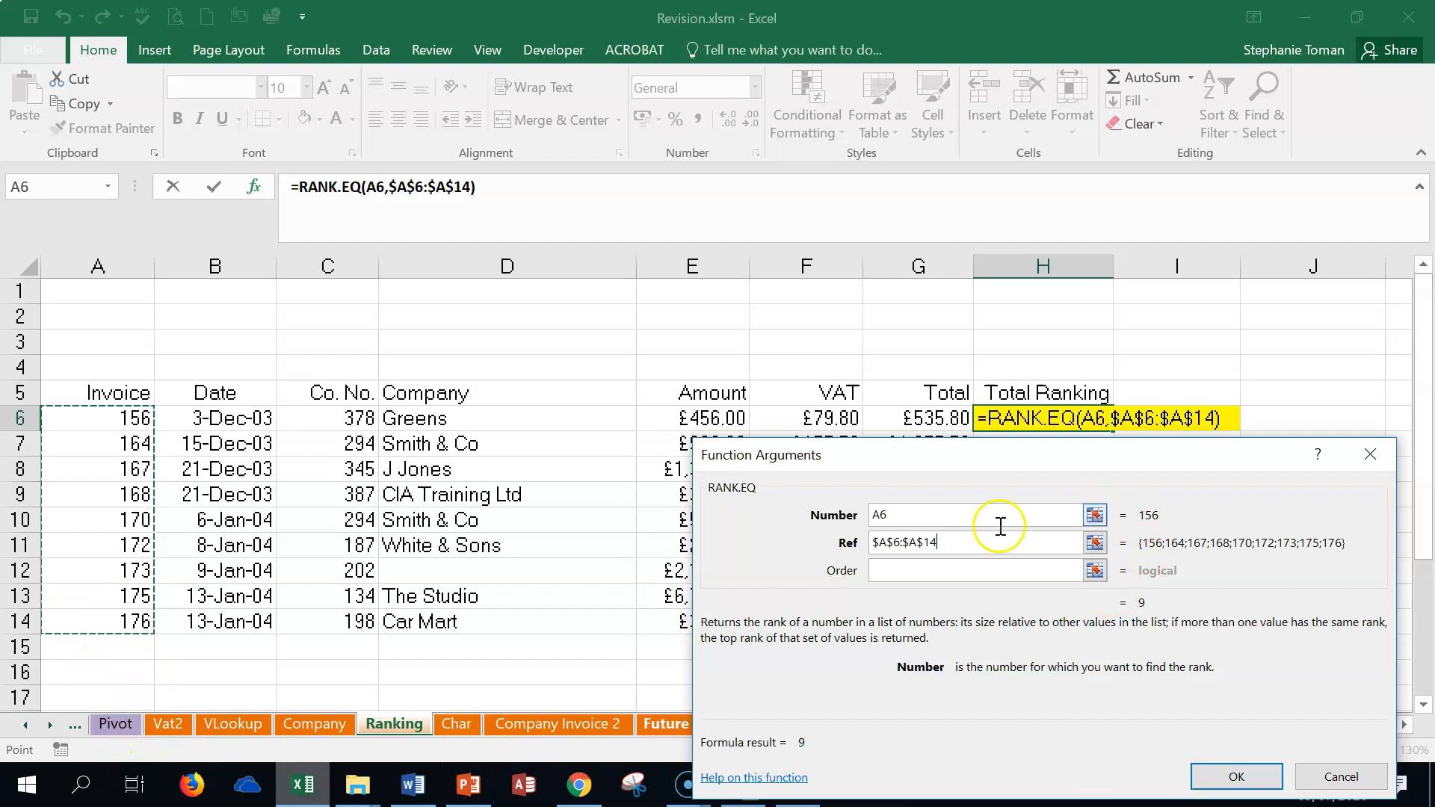
{"action": "left_click", "coordinate": [906, 570]}
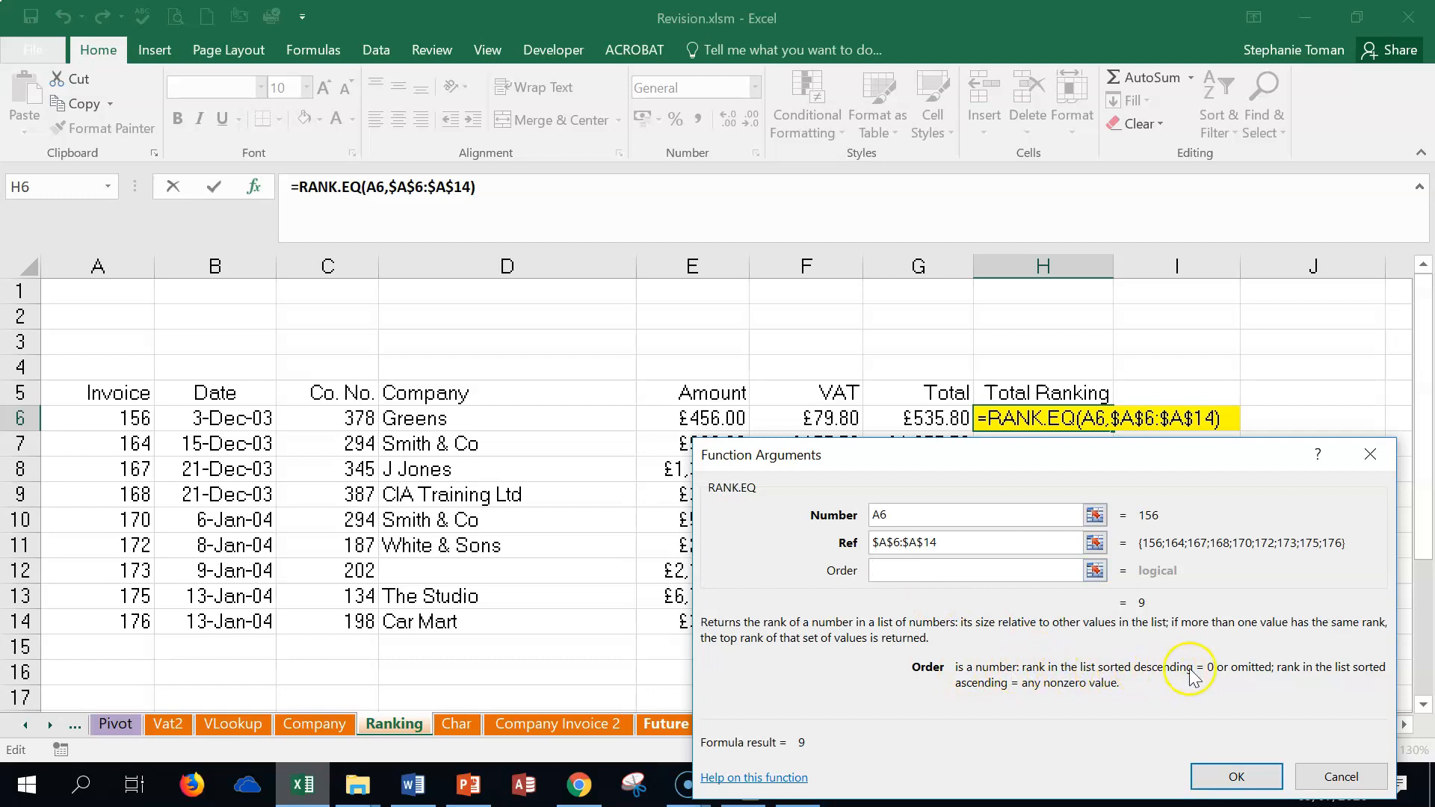
{"action": "left_click", "coordinate": [888, 568]}
{"action": "type", "text": "0"}
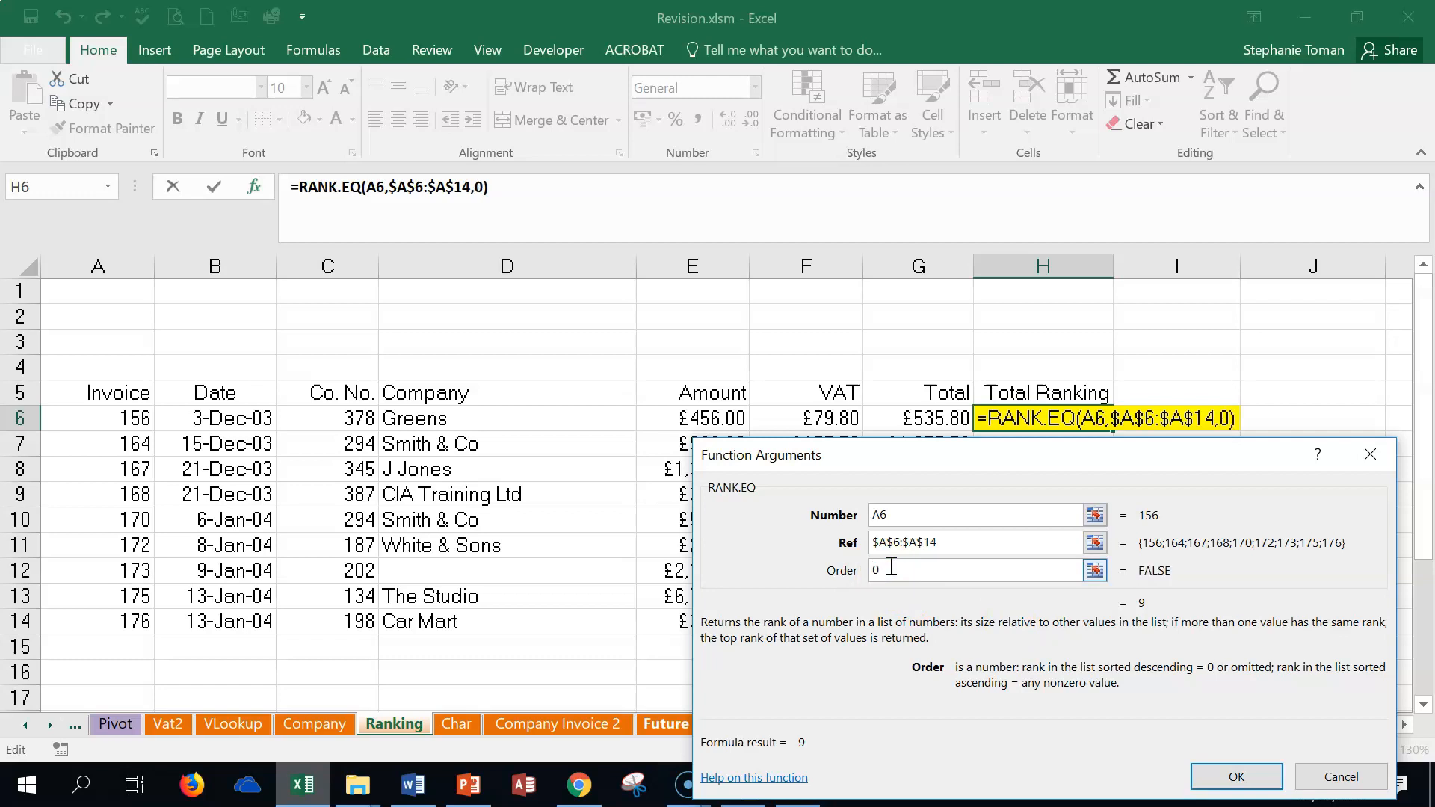
{"action": "left_click", "coordinate": [1196, 777]}
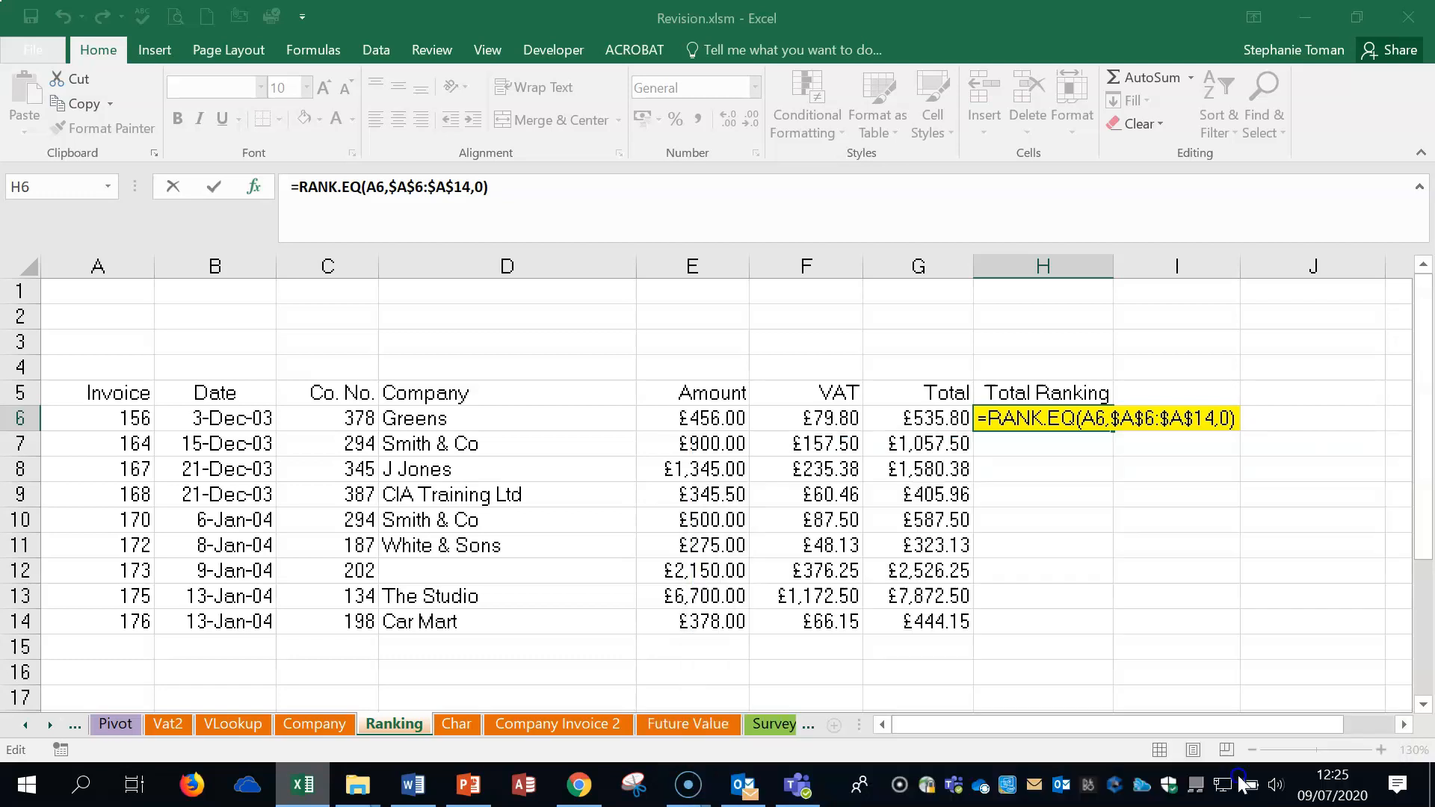
Step: Copy the H6 ranking formula down to H14, and change the reference range in H6 to the relative A6:A14
{"action": "double_click", "coordinate": [1114, 430]}
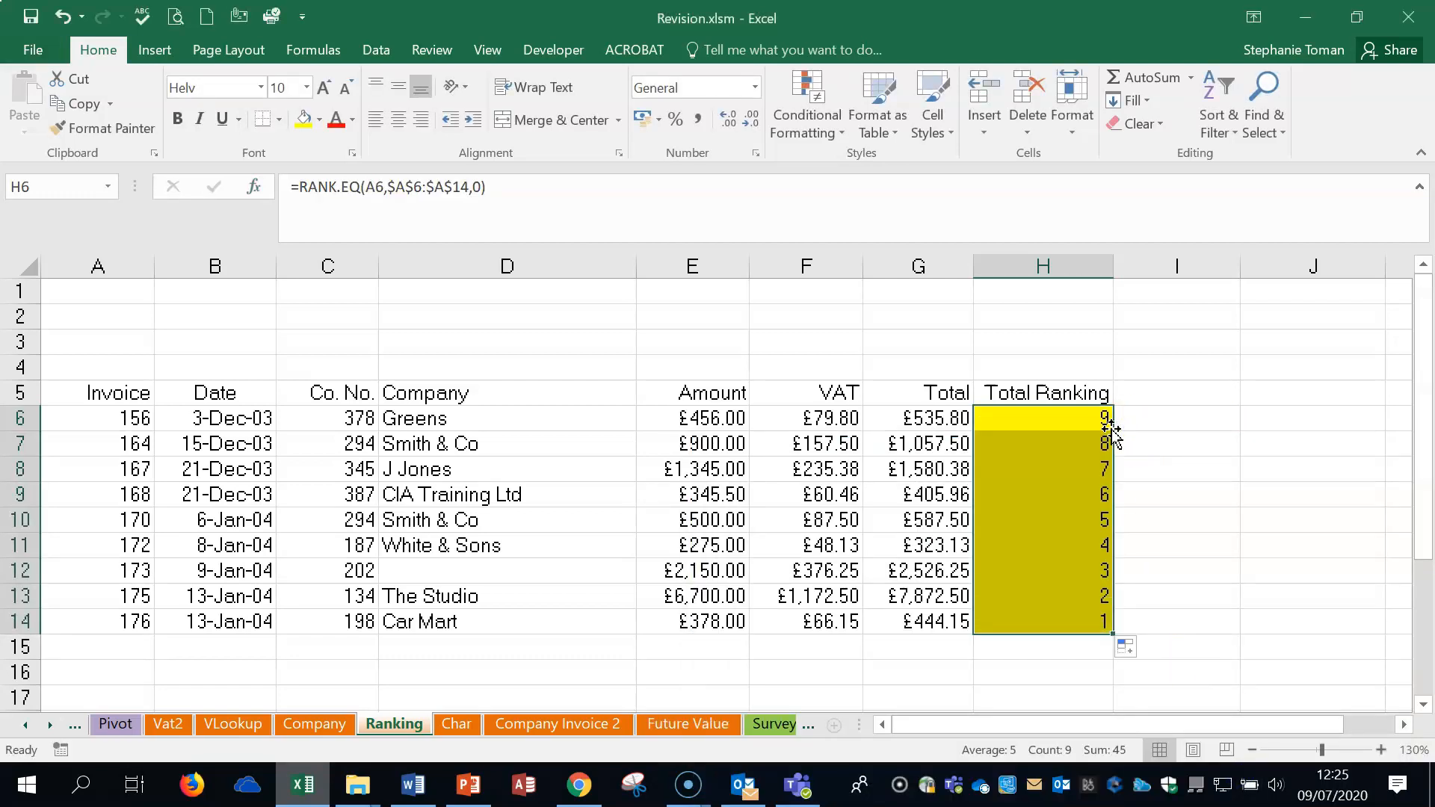
{"action": "double_click", "coordinate": [1072, 419]}
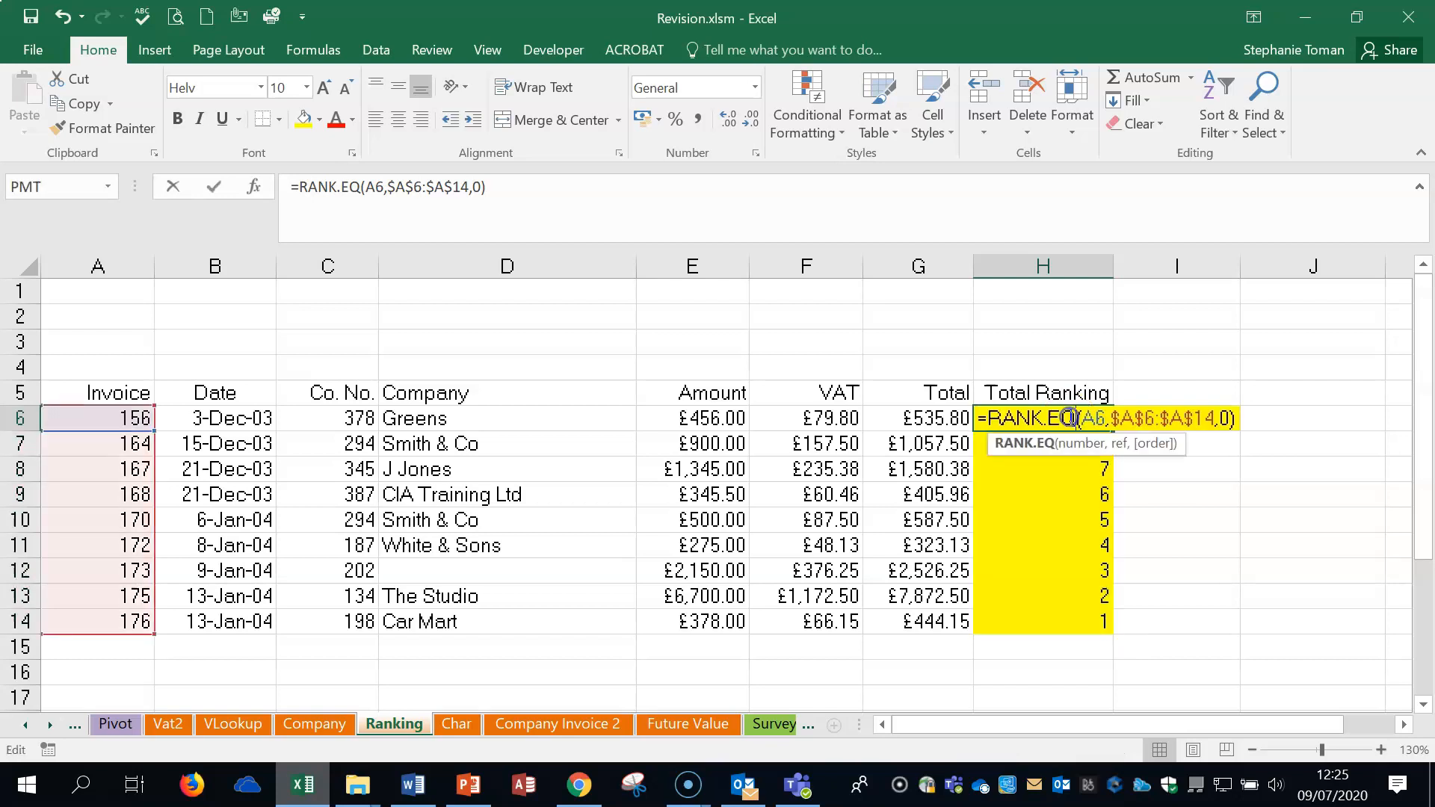
{"action": "left_click_drag", "start_coordinate": [1109, 419], "coordinate": [1215, 417]}
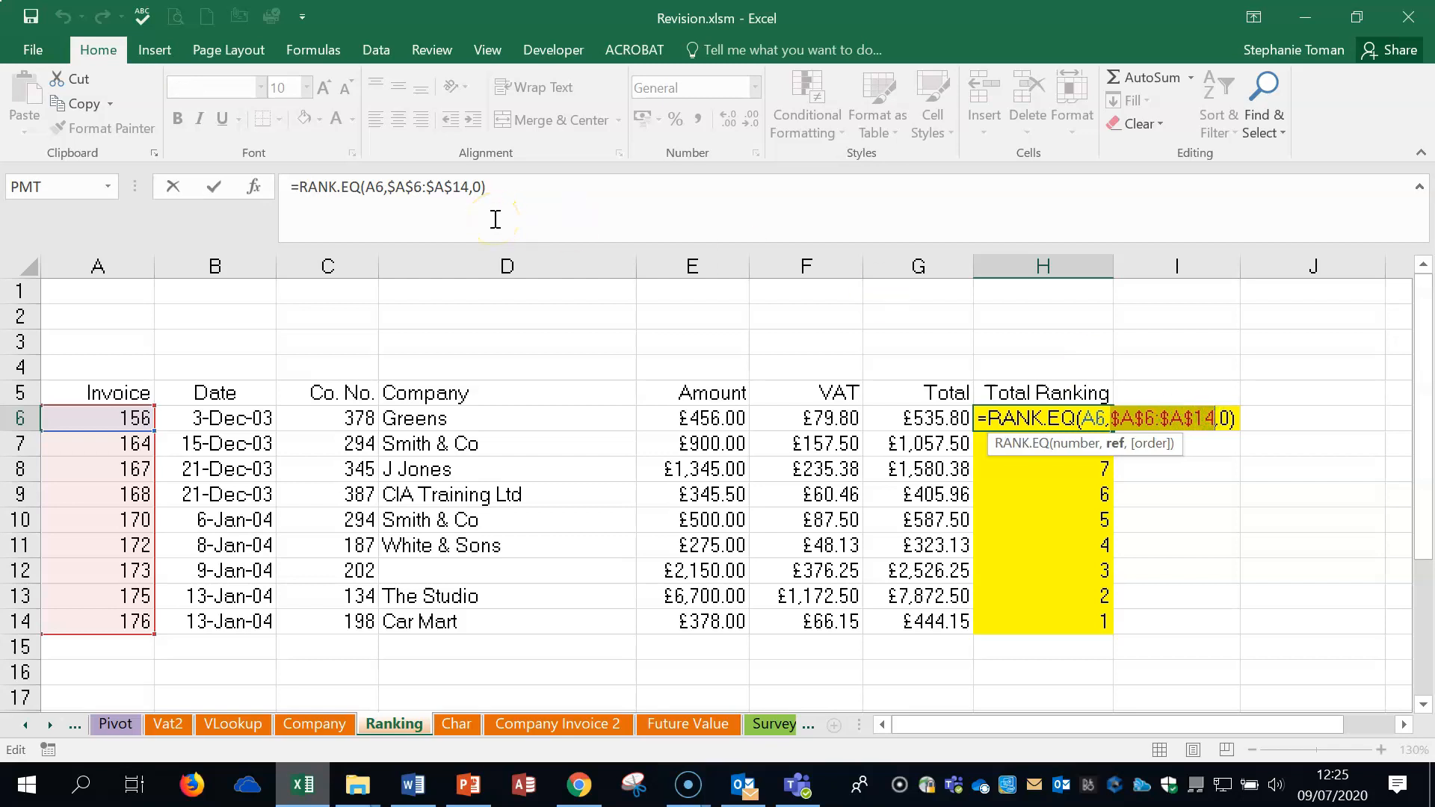
{"action": "key", "text": "F4"}
{"action": "key", "text": "F4"}
{"action": "key", "text": "F4"}
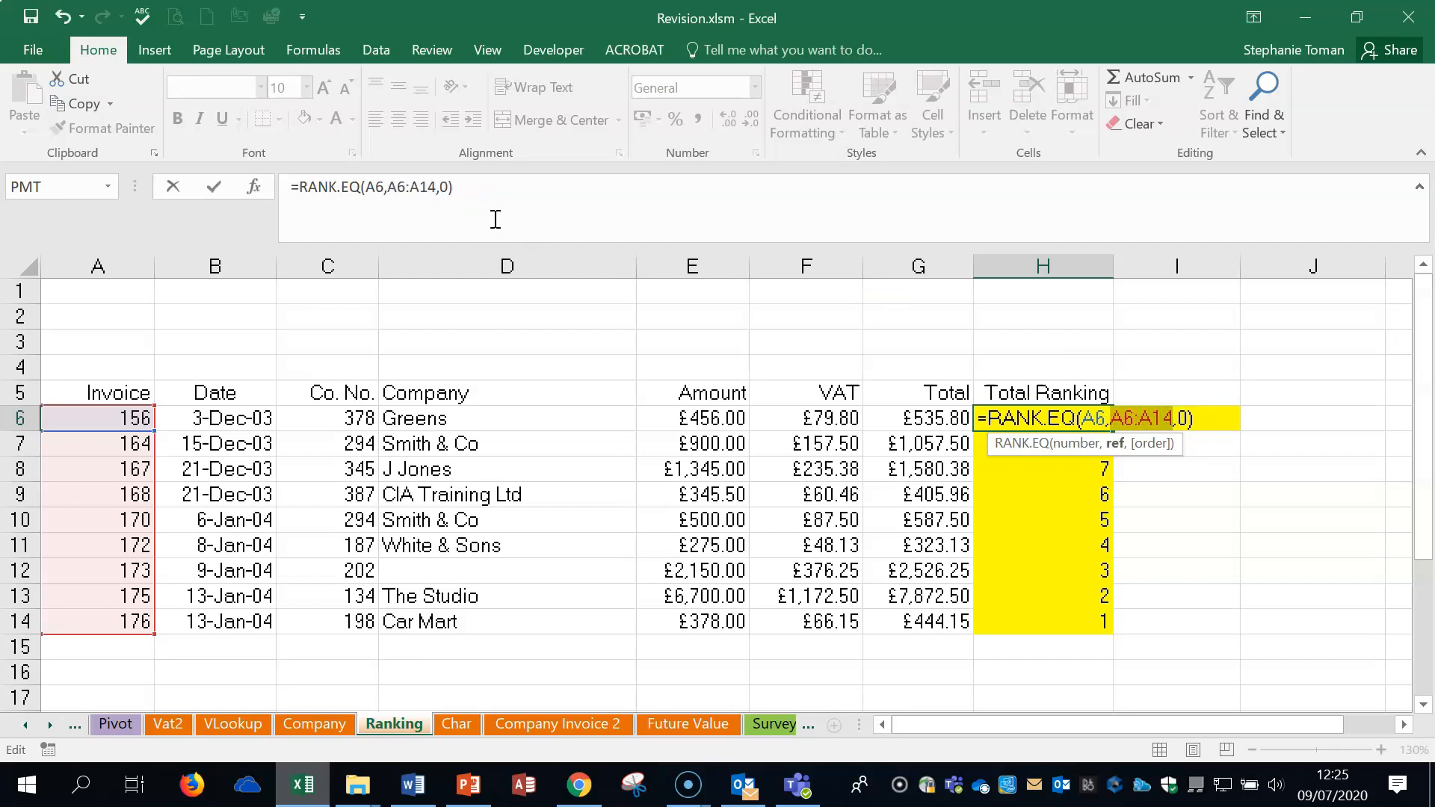
{"action": "key", "text": "Return"}
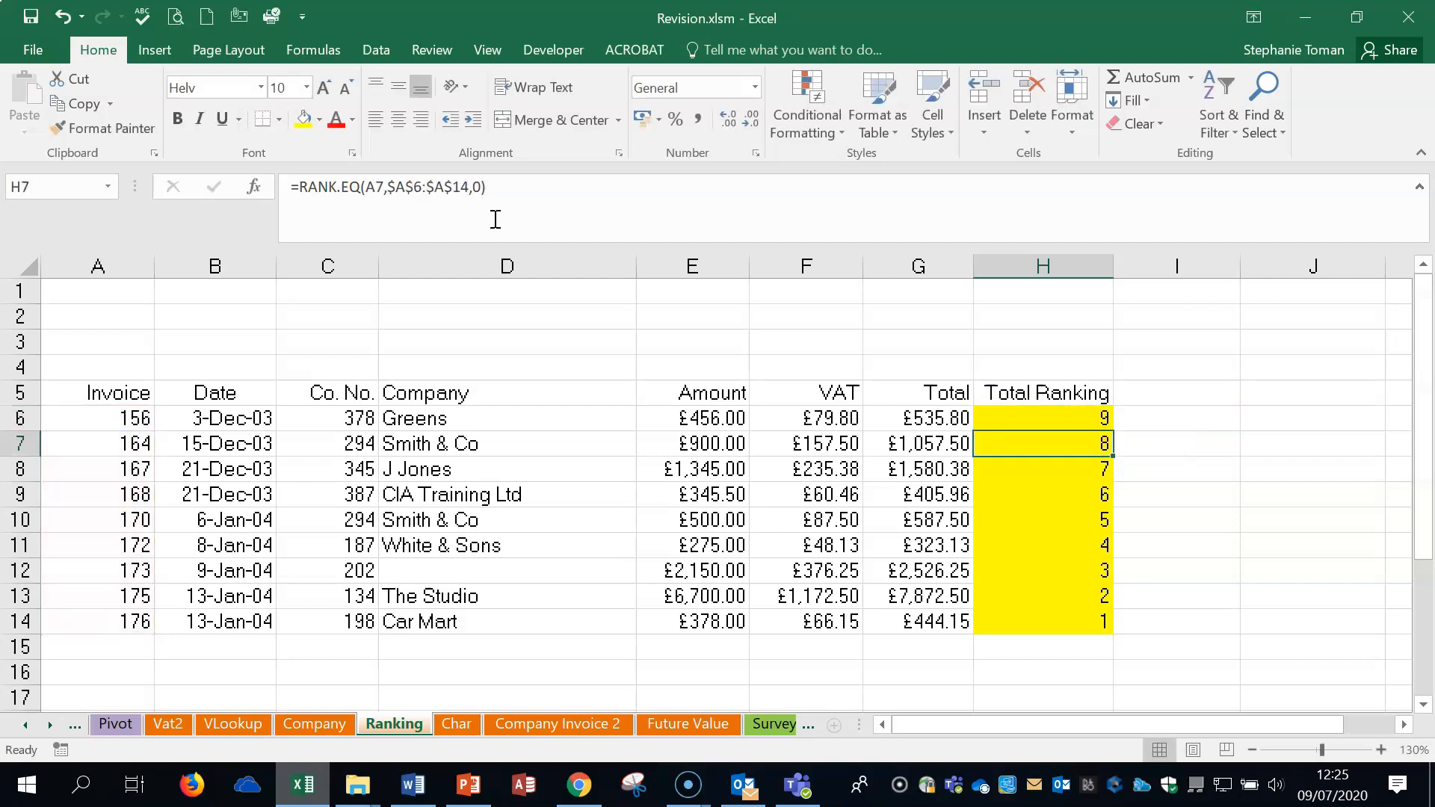
Step: Copy the relative-reference RANK.EQ formula from H6 down to H14, and inspect the copied formula in H10
{"action": "left_click", "coordinate": [1084, 417]}
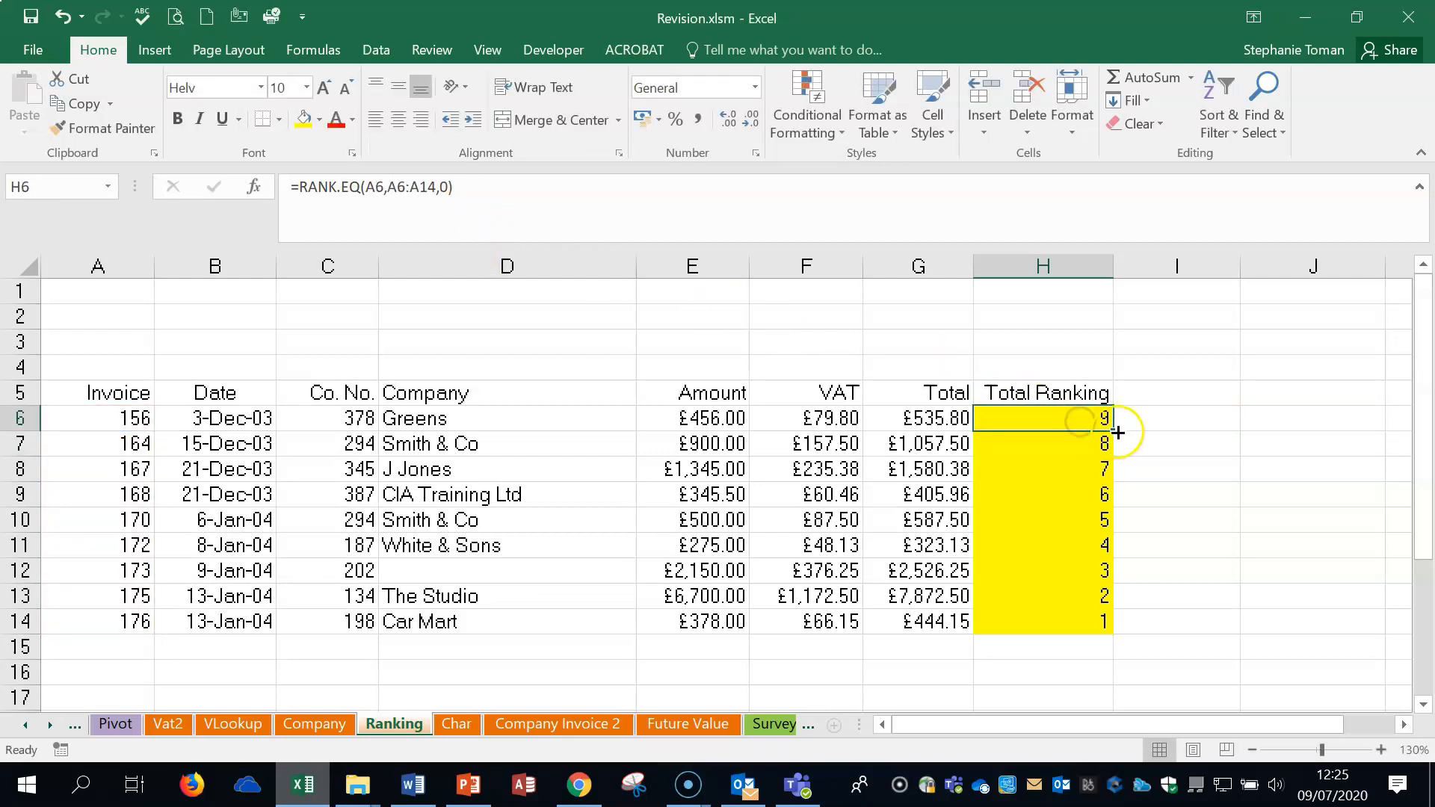
{"action": "double_click", "coordinate": [1113, 430]}
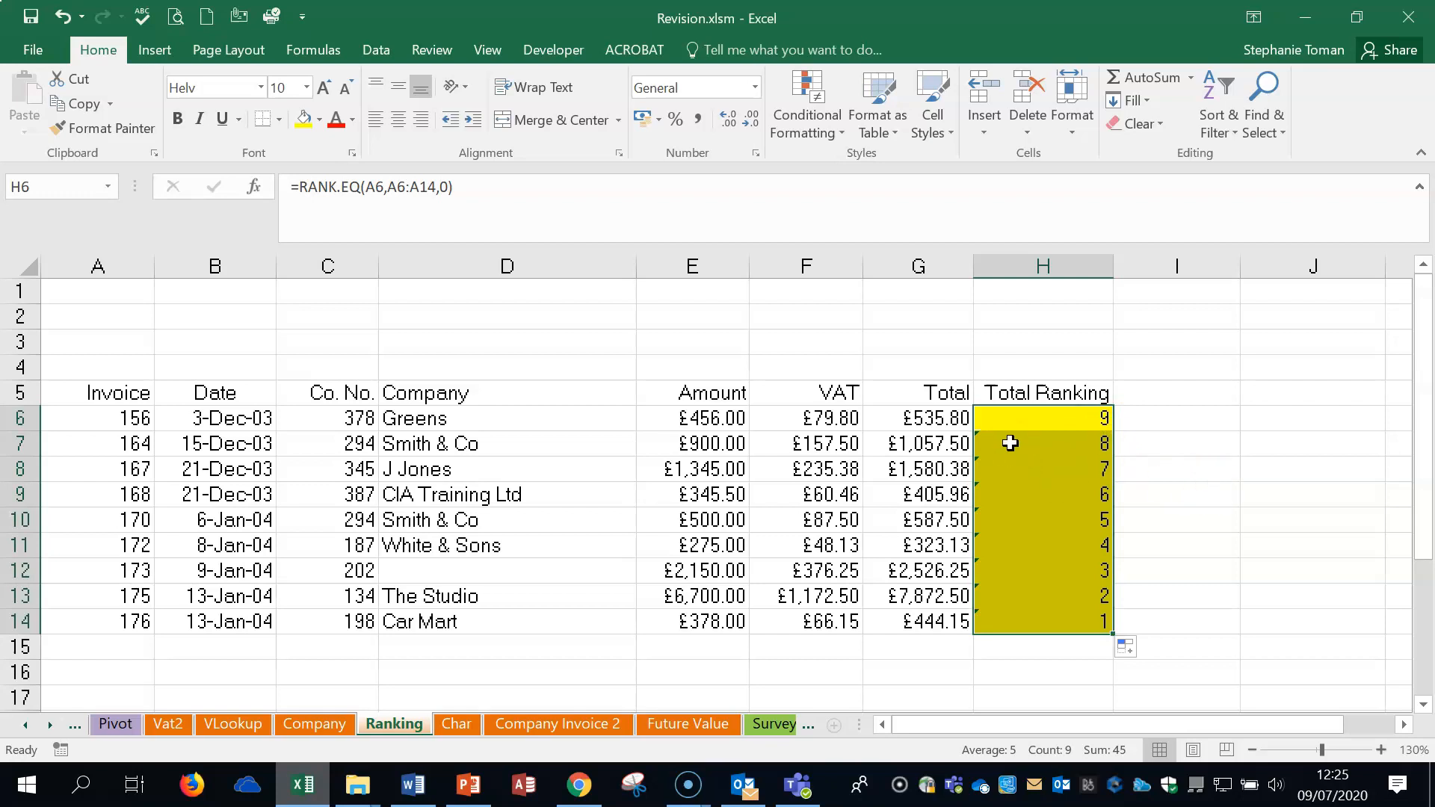
{"action": "double_click", "coordinate": [1047, 518]}
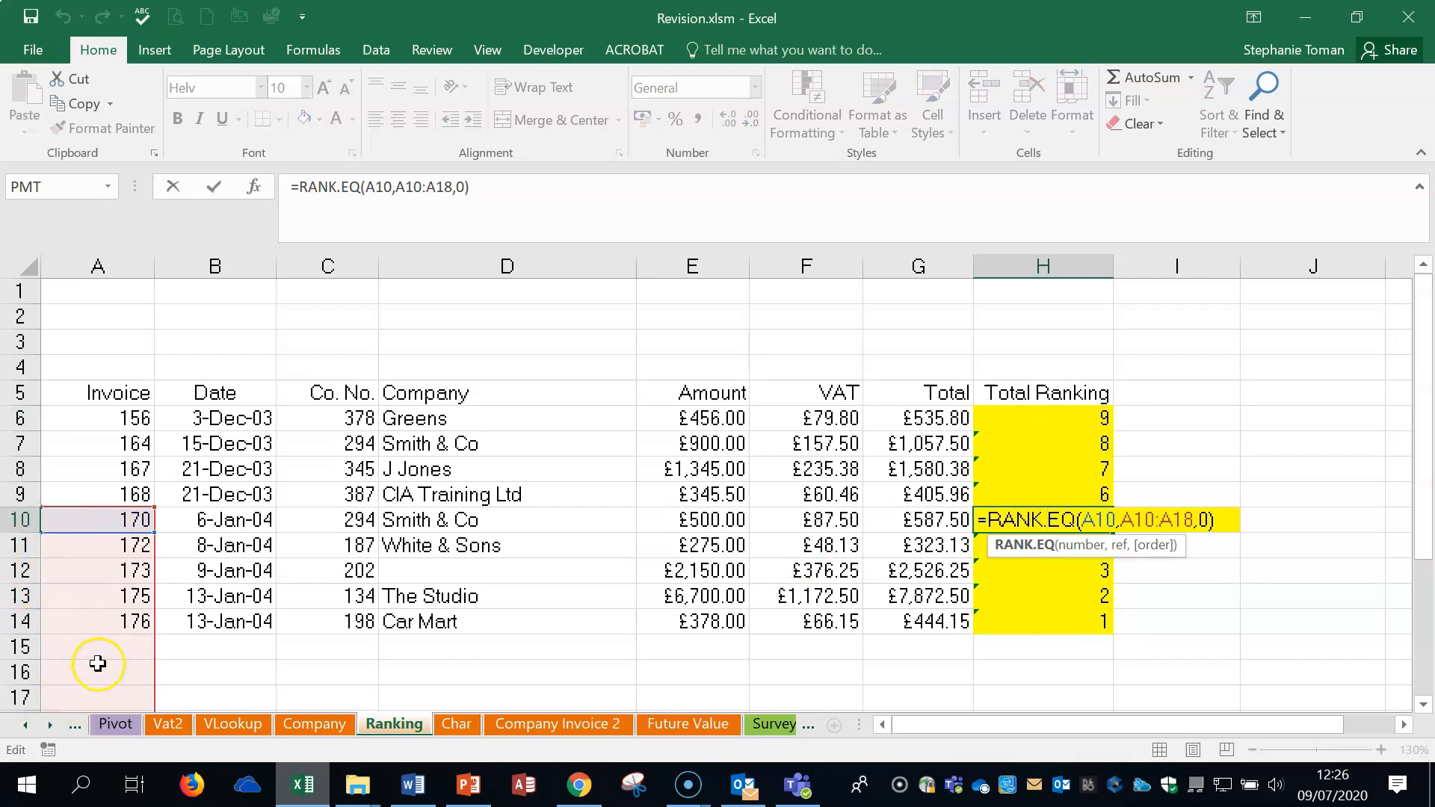
{"action": "key", "text": "Escape"}
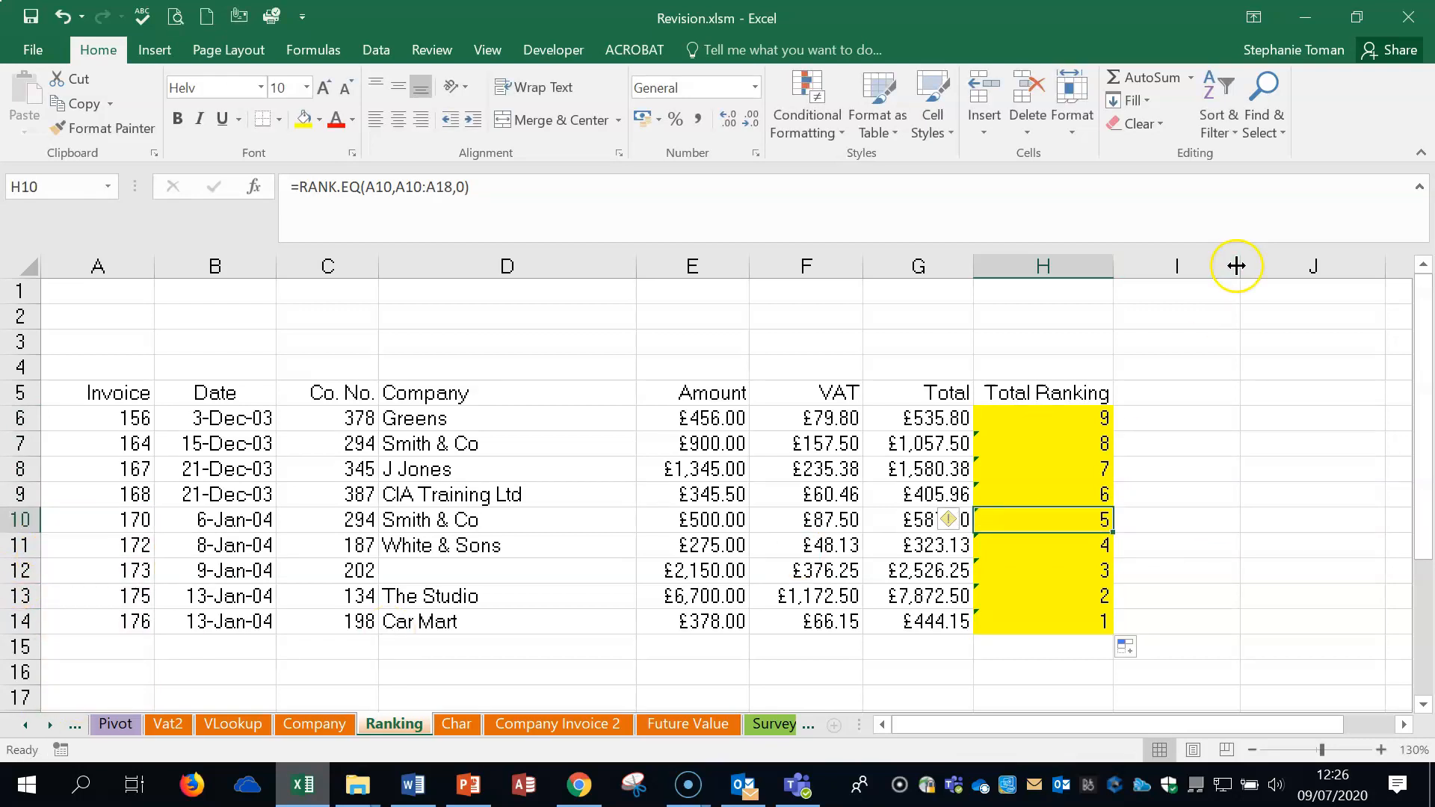
{"action": "left_click", "coordinate": [1229, 420]}
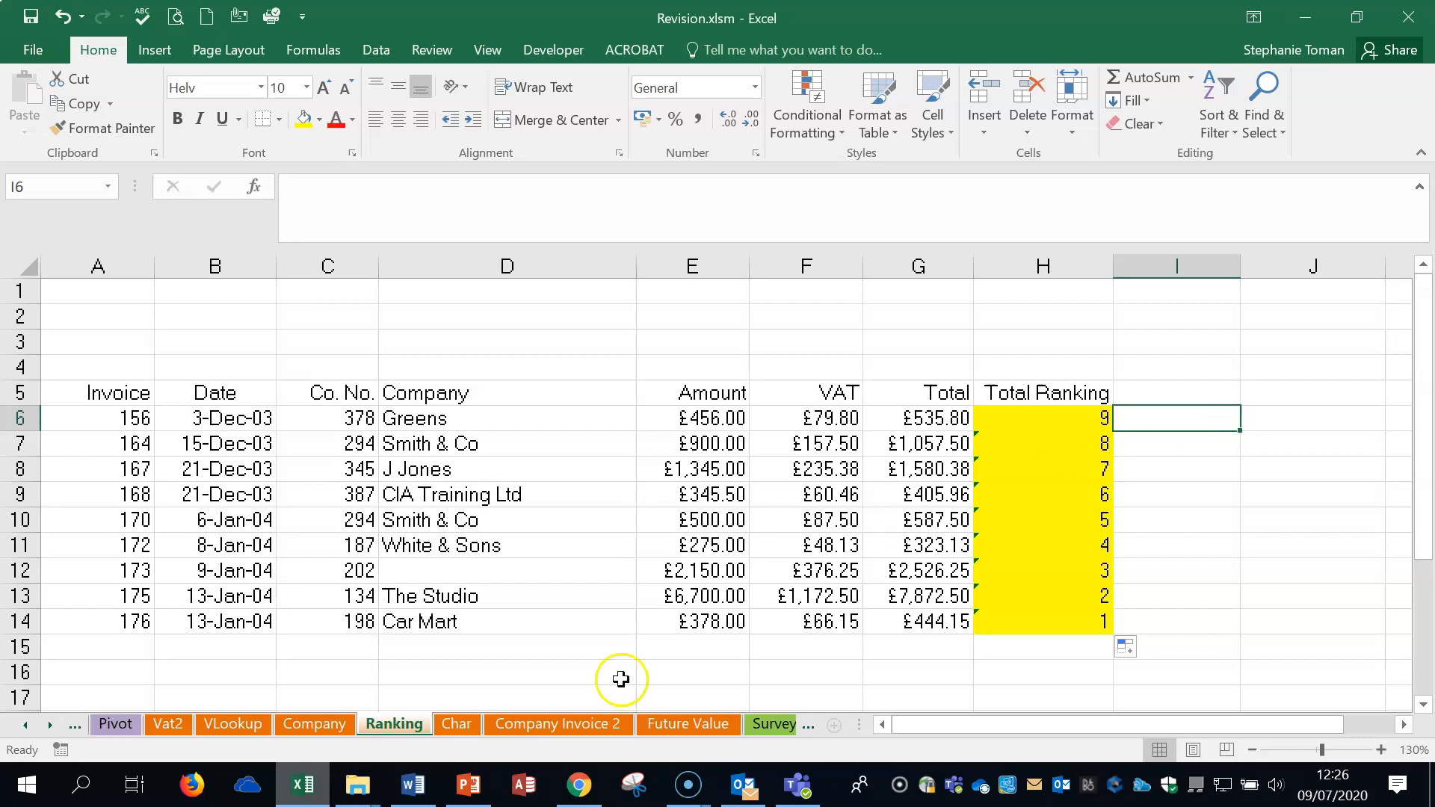
Step: Open the Char worksheet, read question 33 in the Word document, and return to Excel
{"action": "left_click", "coordinate": [454, 728]}
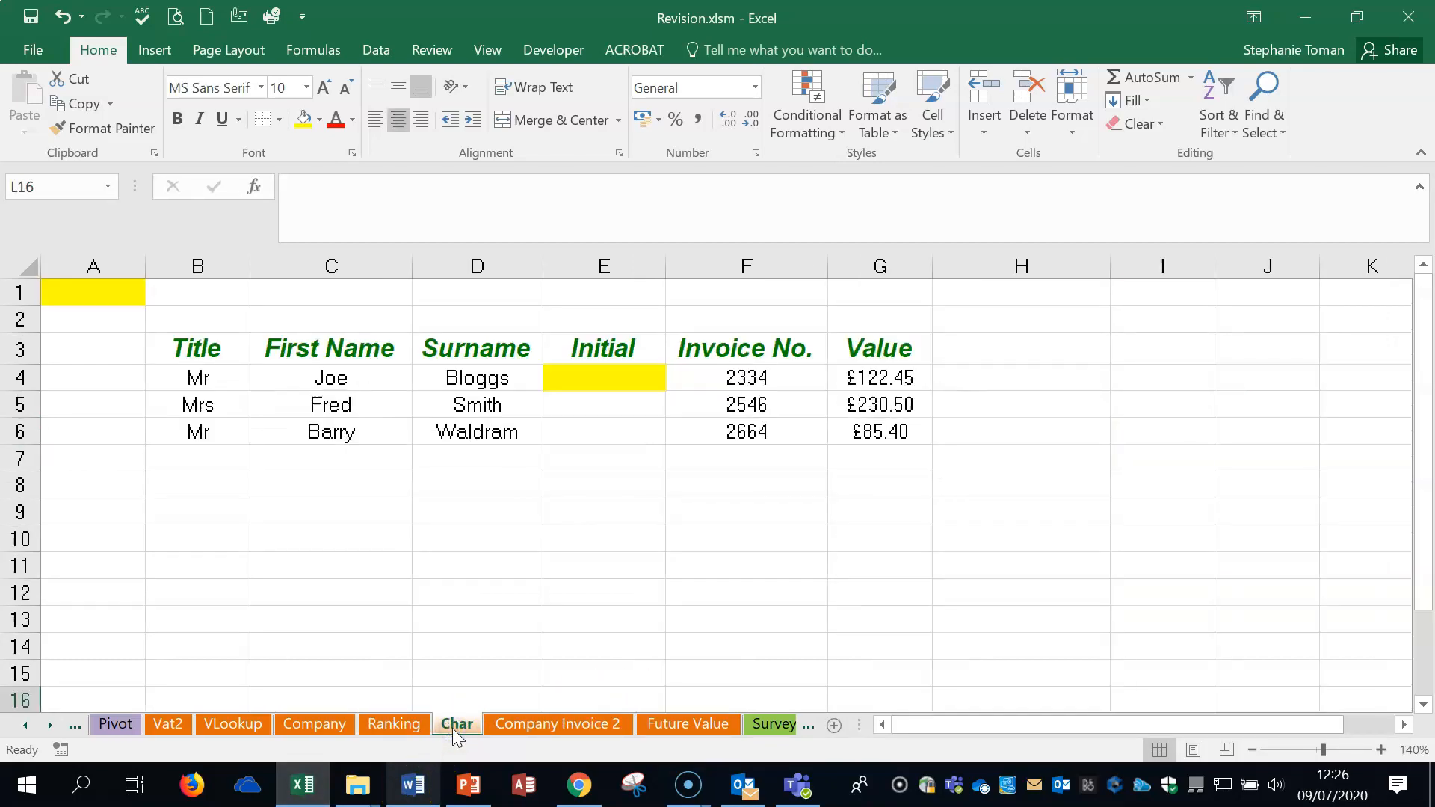
{"action": "left_click", "coordinate": [413, 794]}
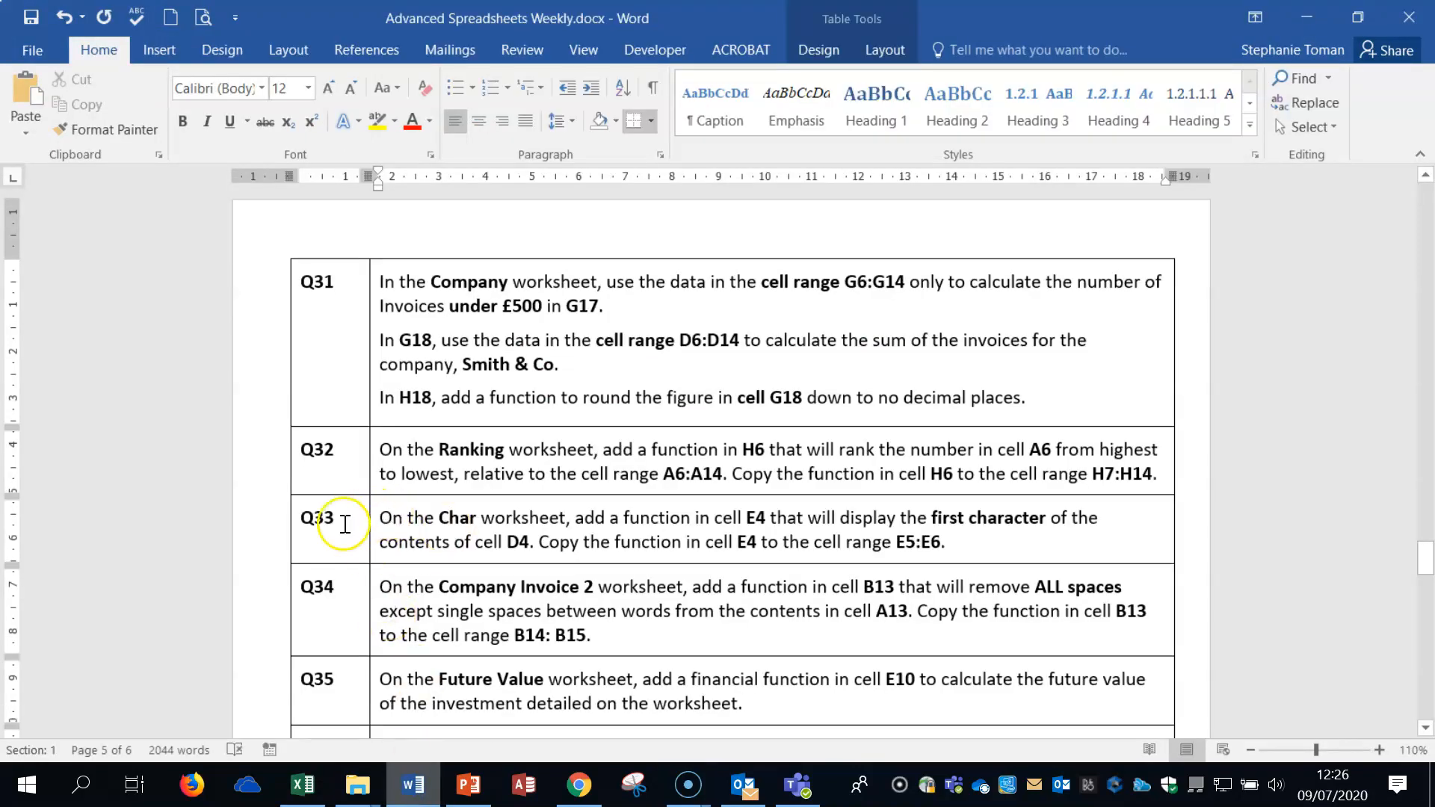
{"action": "mouse_move", "coordinate": [282, 543]}
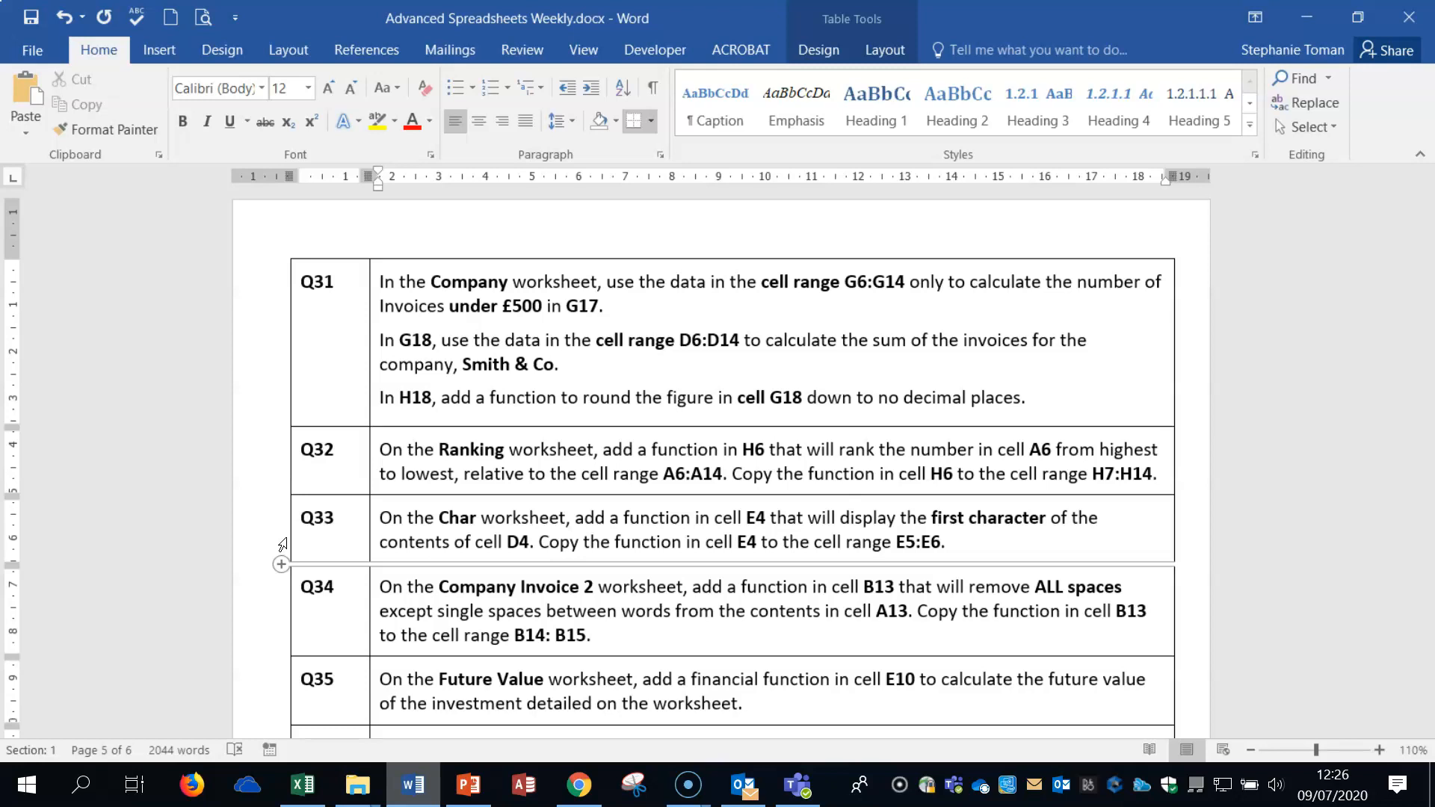
{"action": "left_click", "coordinate": [1307, 17]}
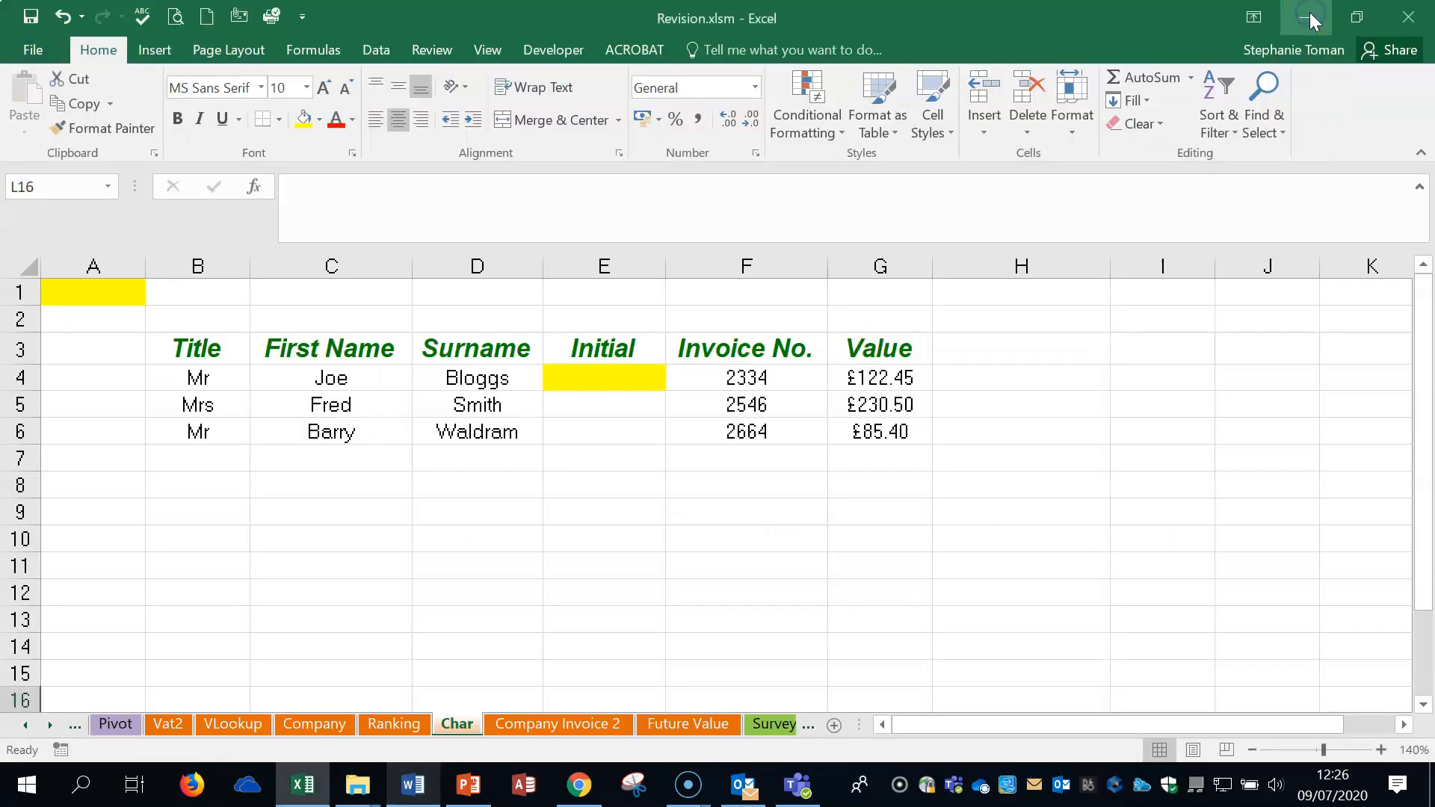
Step: Enter a LEFT function in E4 that extracts 1 character from D4, and copy it down to E6
{"action": "left_click", "coordinate": [609, 380]}
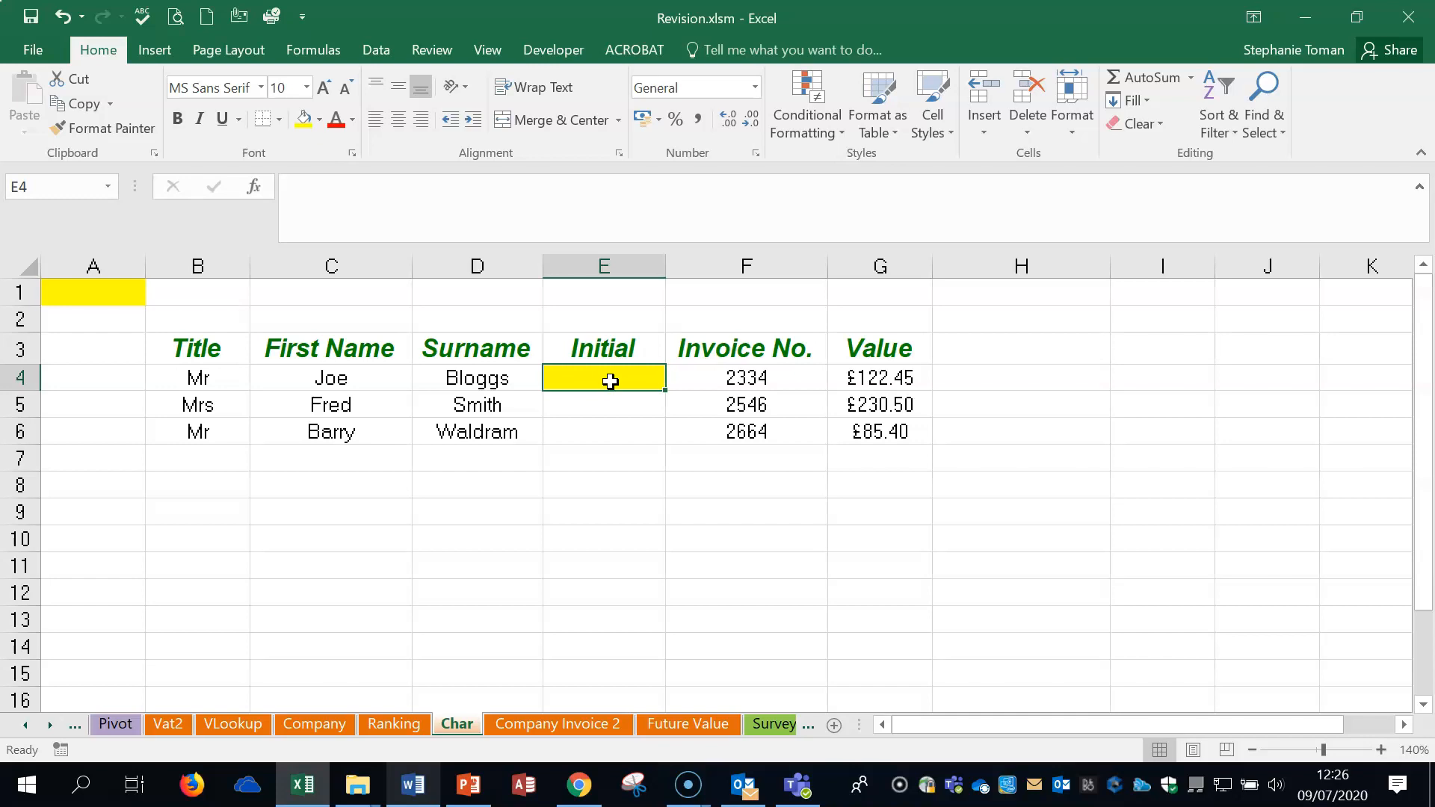
{"action": "type", "text": "=left"}
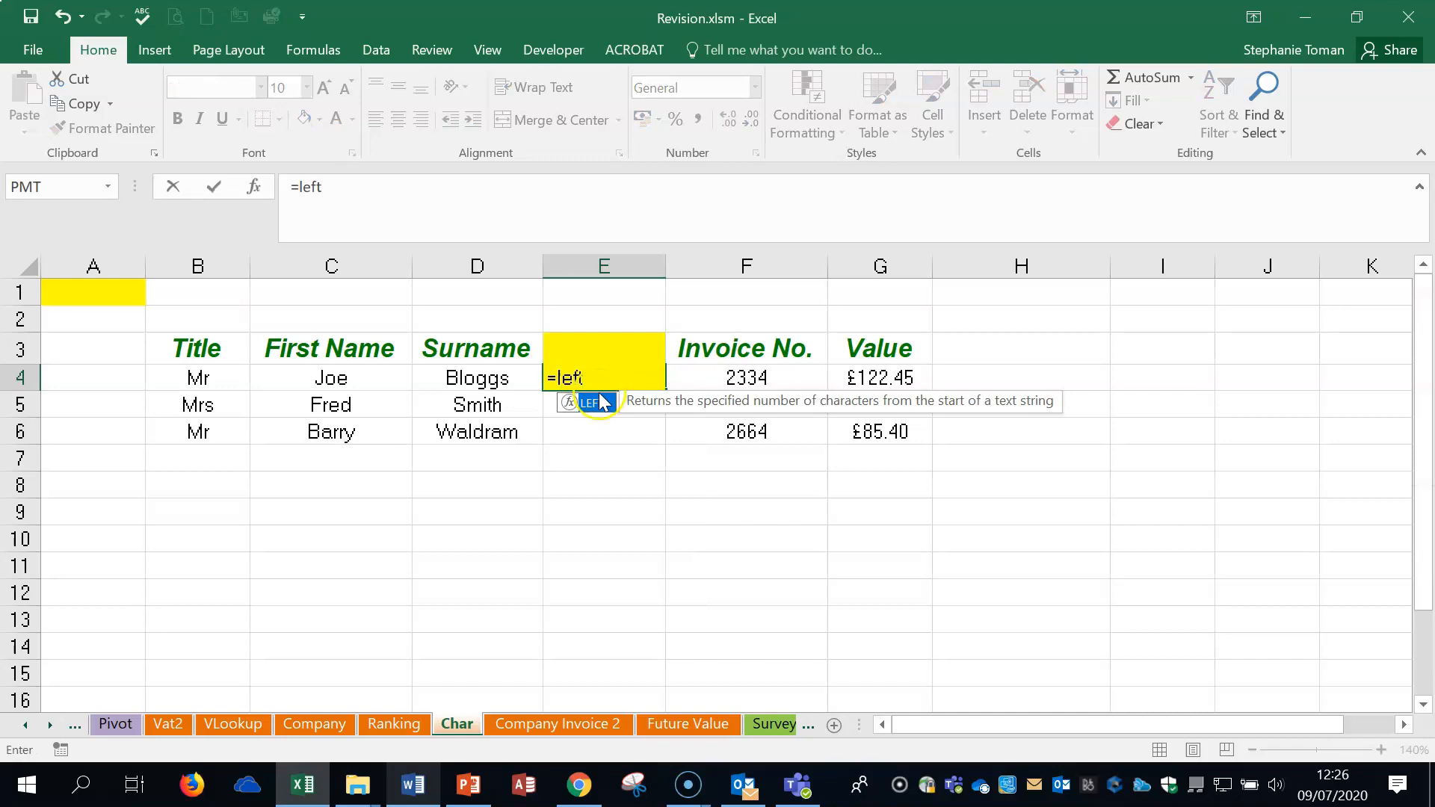
{"action": "double_click", "coordinate": [595, 405]}
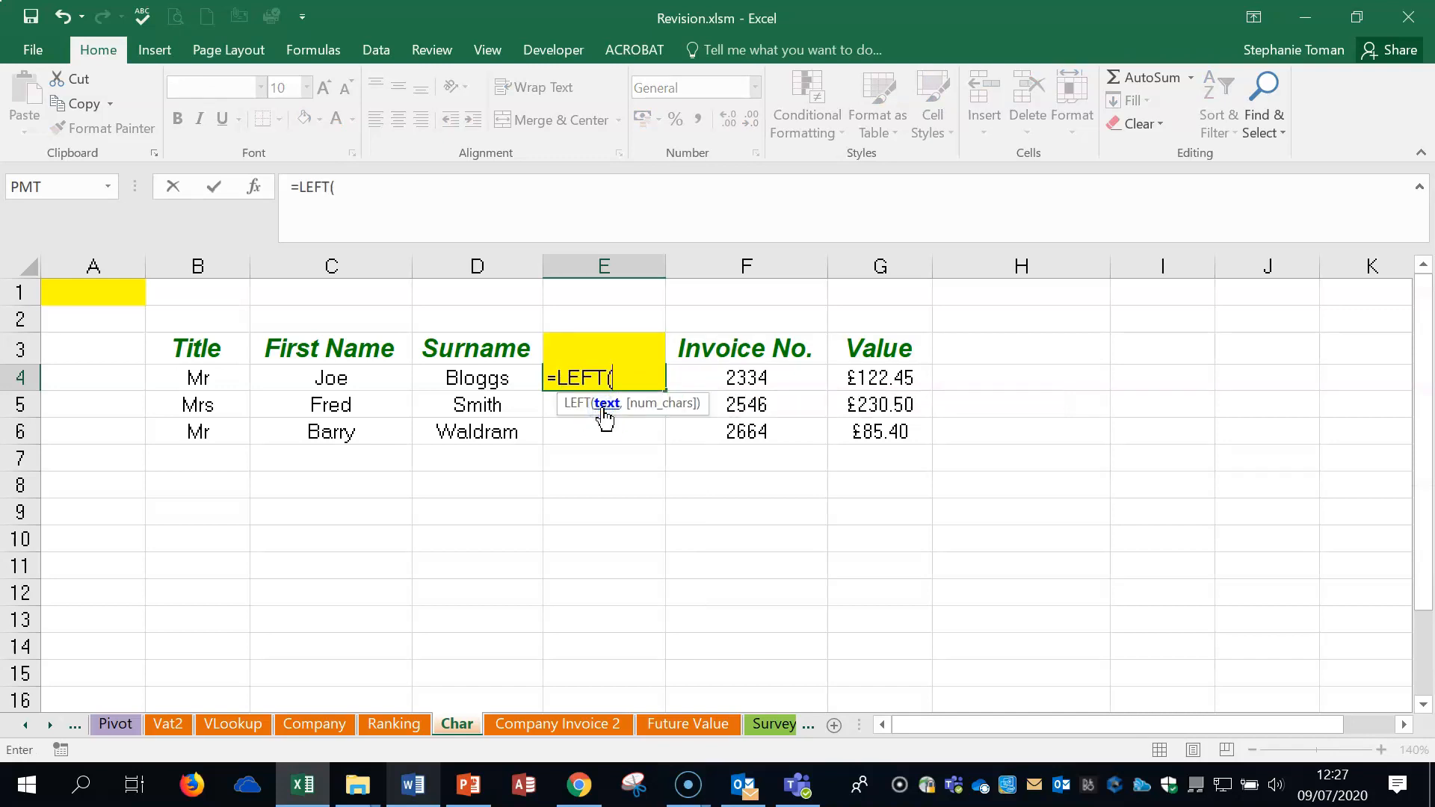
{"action": "left_click", "coordinate": [489, 377]}
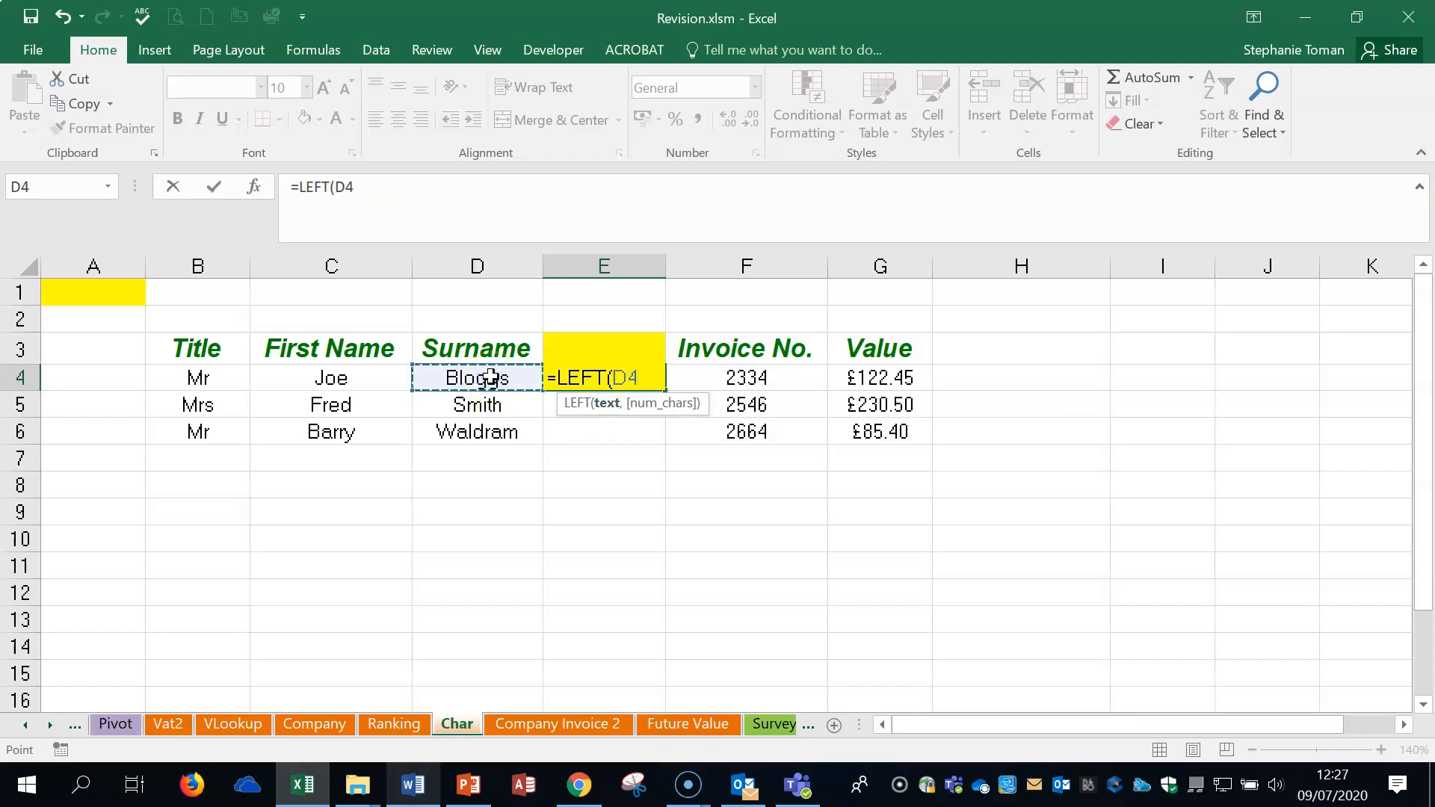
{"action": "type", "text": ","}
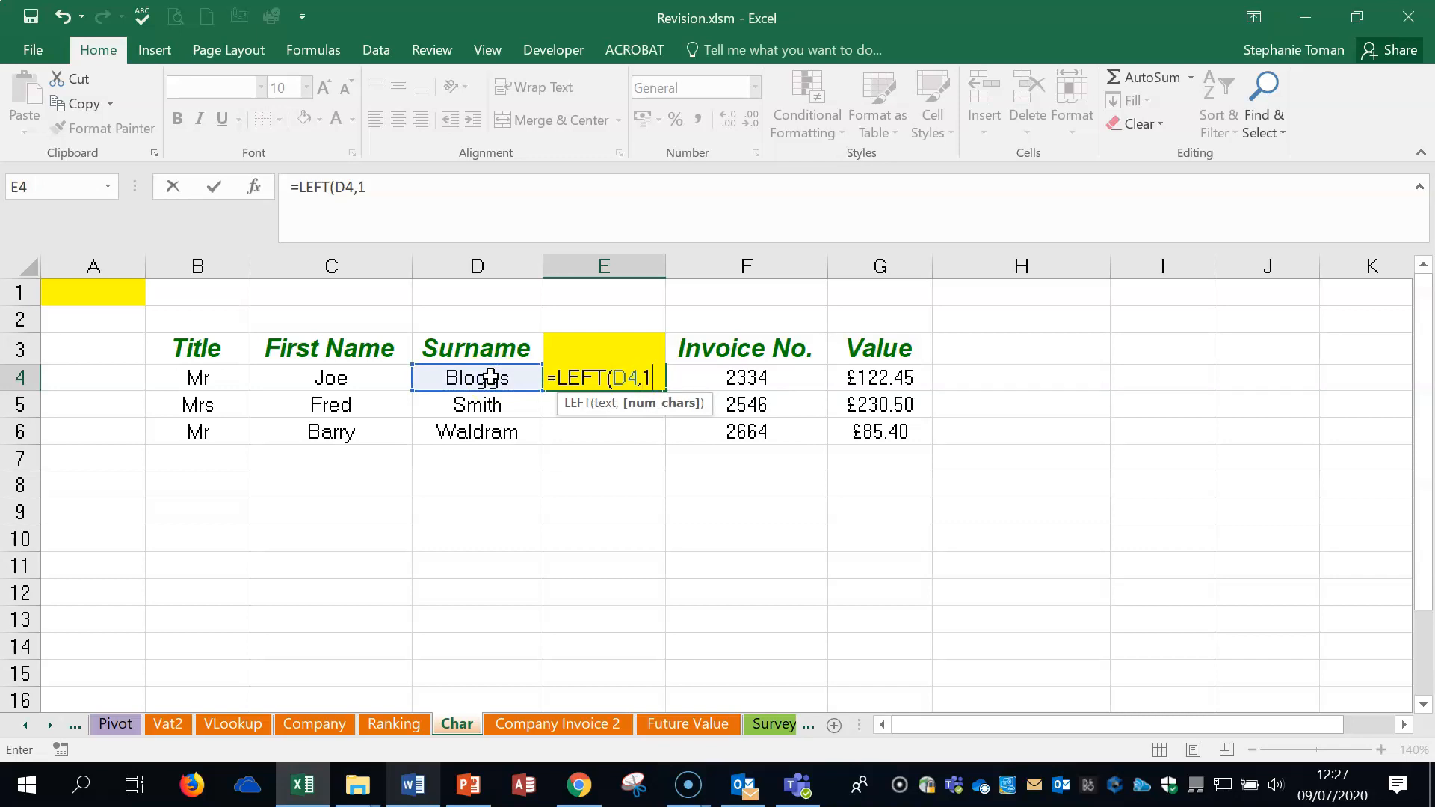
{"action": "type", "text": "1)"}
{"action": "key", "text": "Return"}
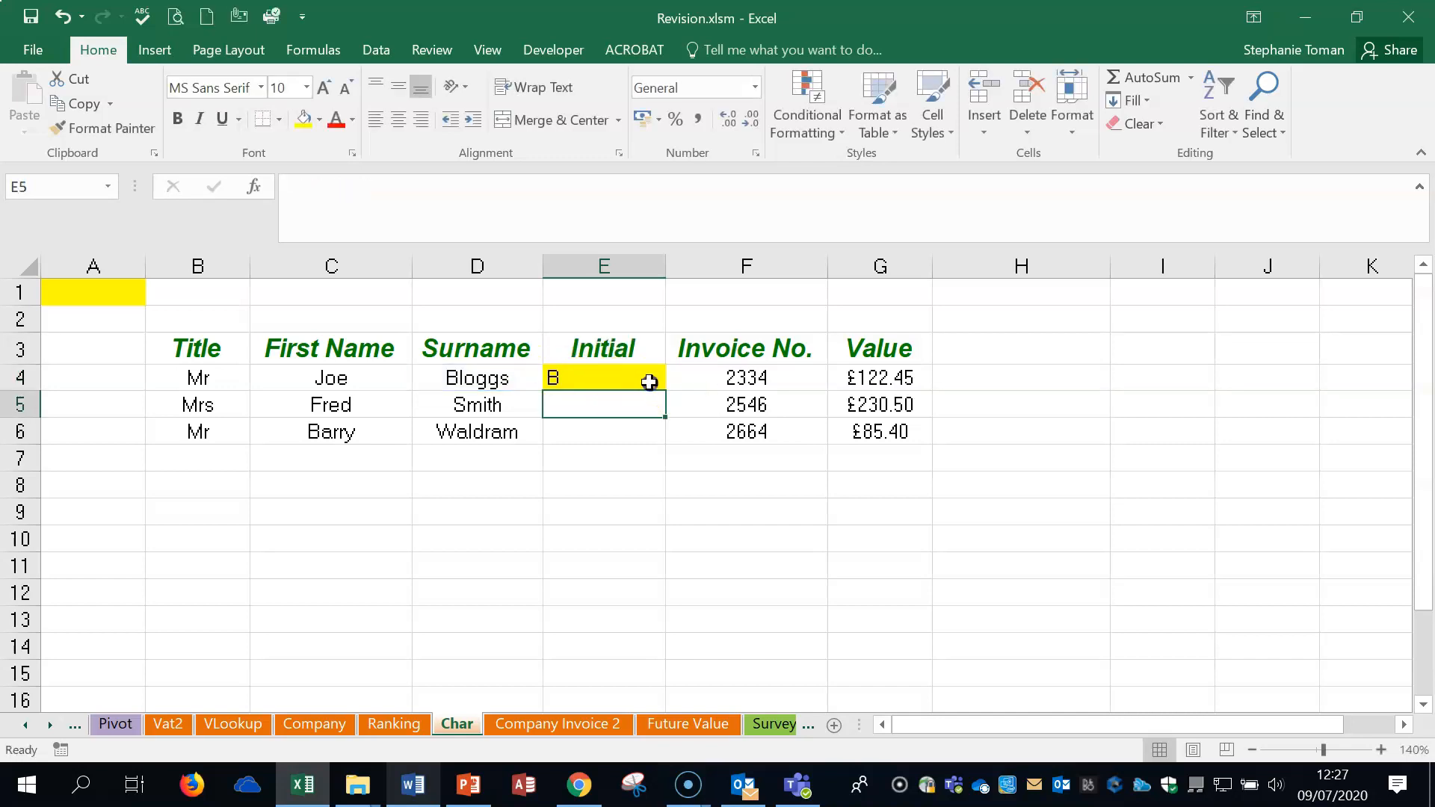
{"action": "left_click", "coordinate": [657, 382]}
{"action": "double_click", "coordinate": [667, 388]}
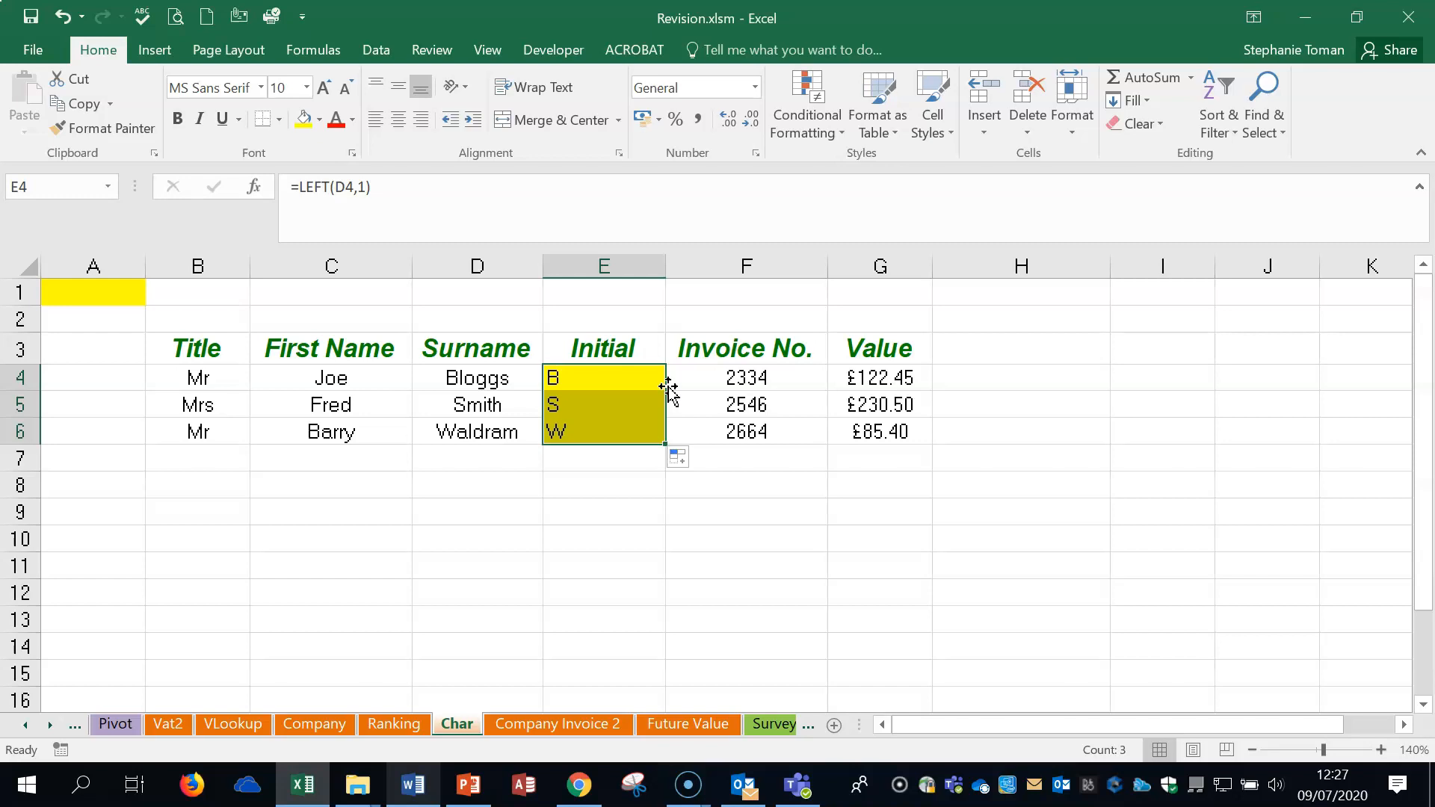
Step: Open the Company Invoice 2 worksheet, read question 34 in the Word document, and return to Excel
{"action": "left_click", "coordinate": [586, 724]}
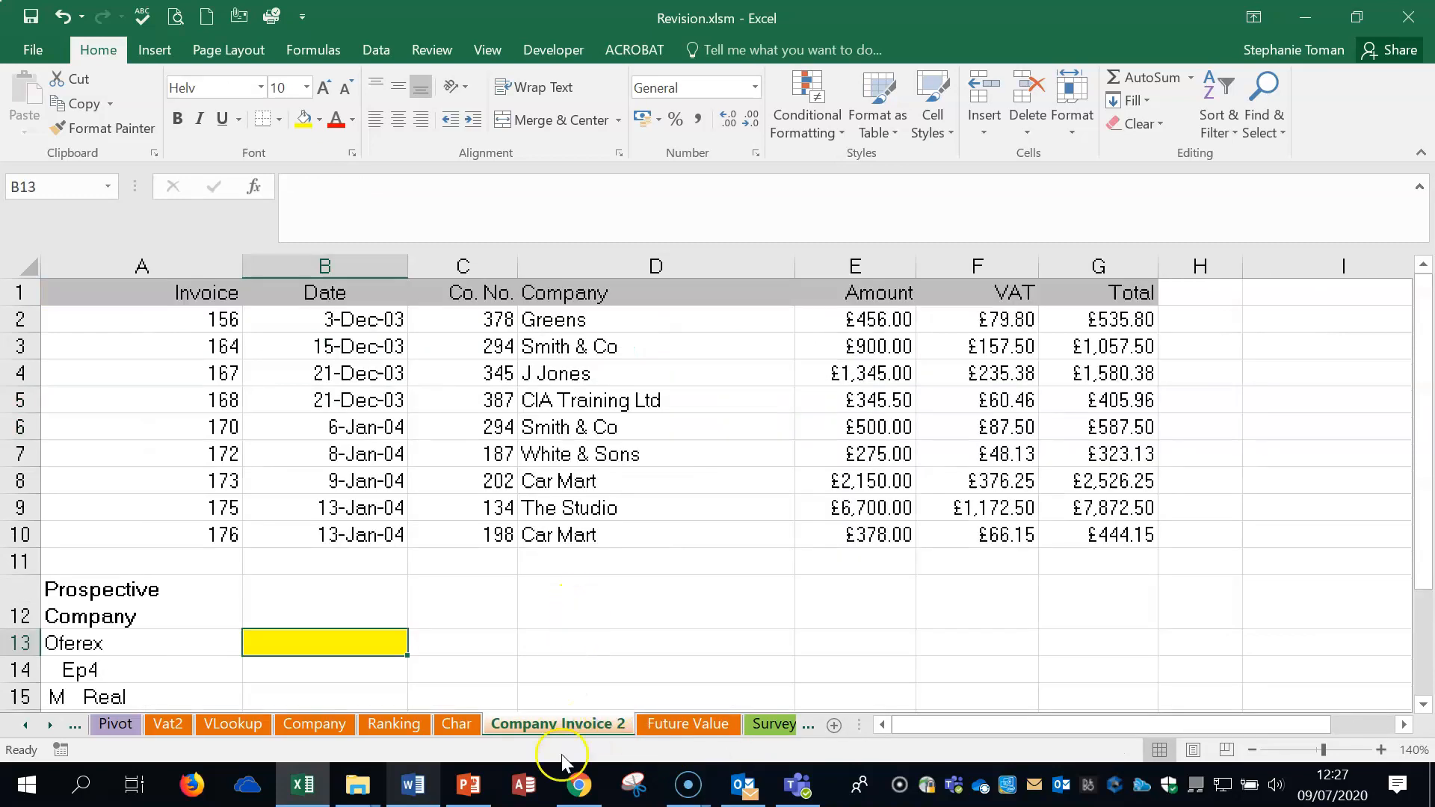
{"action": "scroll", "coordinate": [730, 672], "scroll_direction": "down", "scroll_amount": 1}
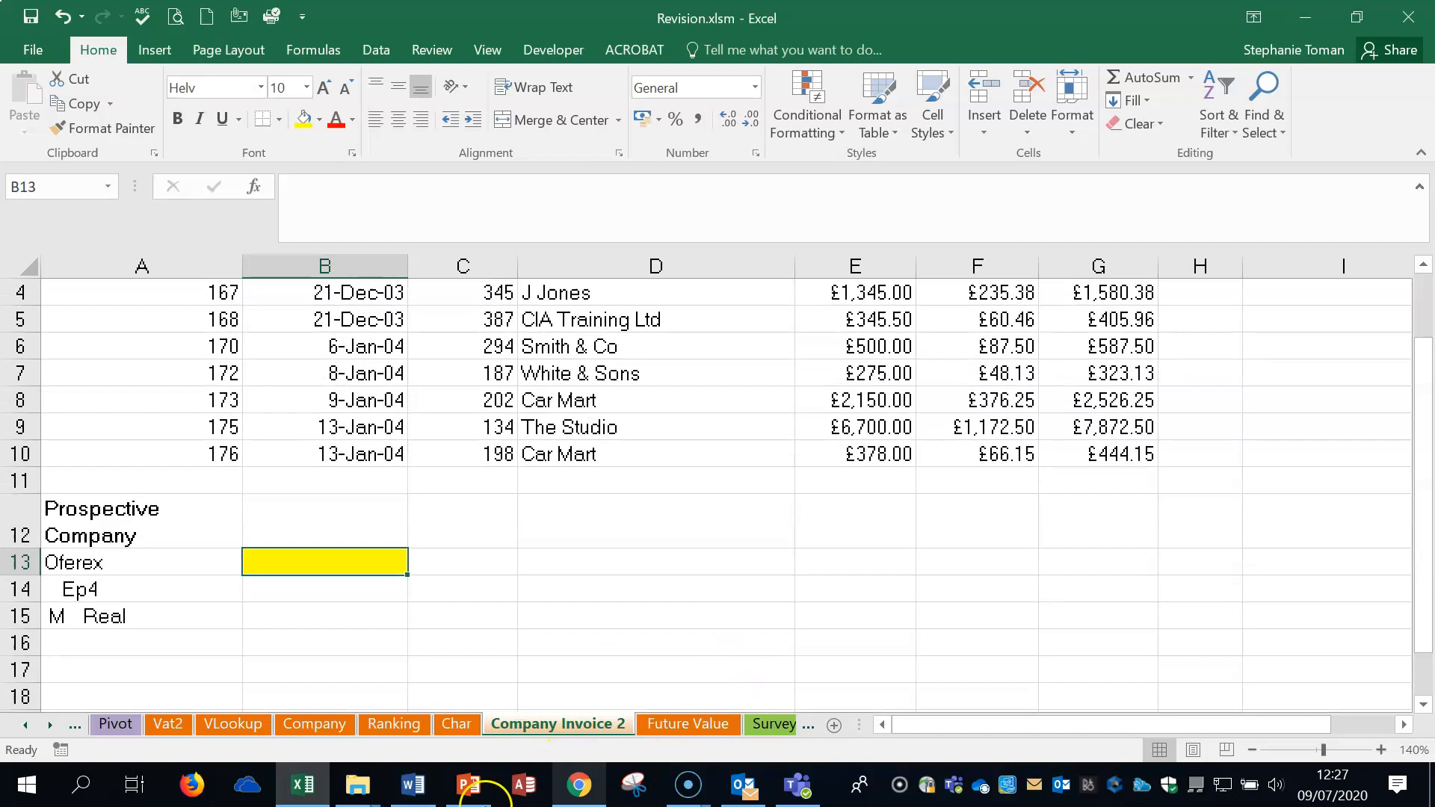
{"action": "left_click", "coordinate": [413, 785]}
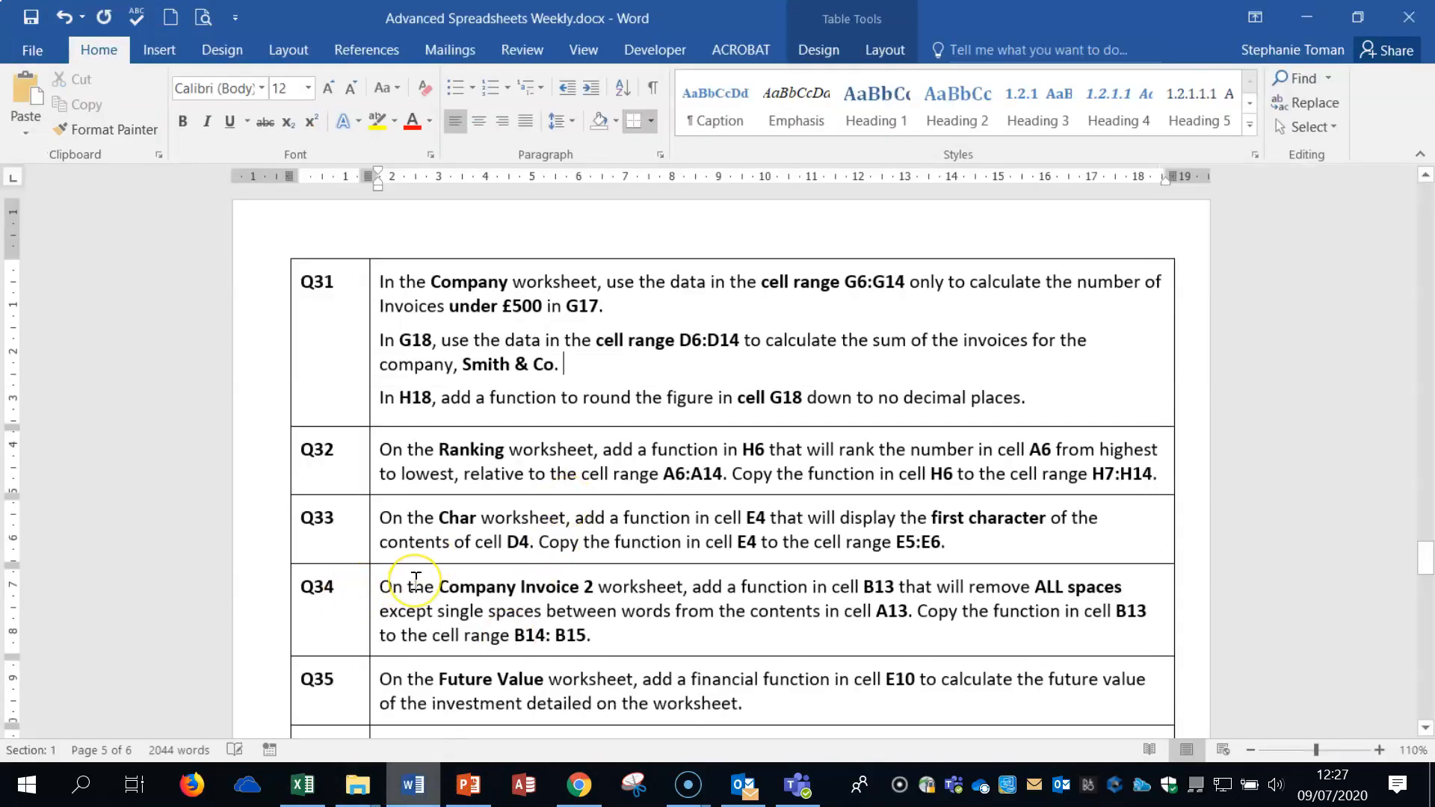
{"action": "left_click", "coordinate": [257, 615]}
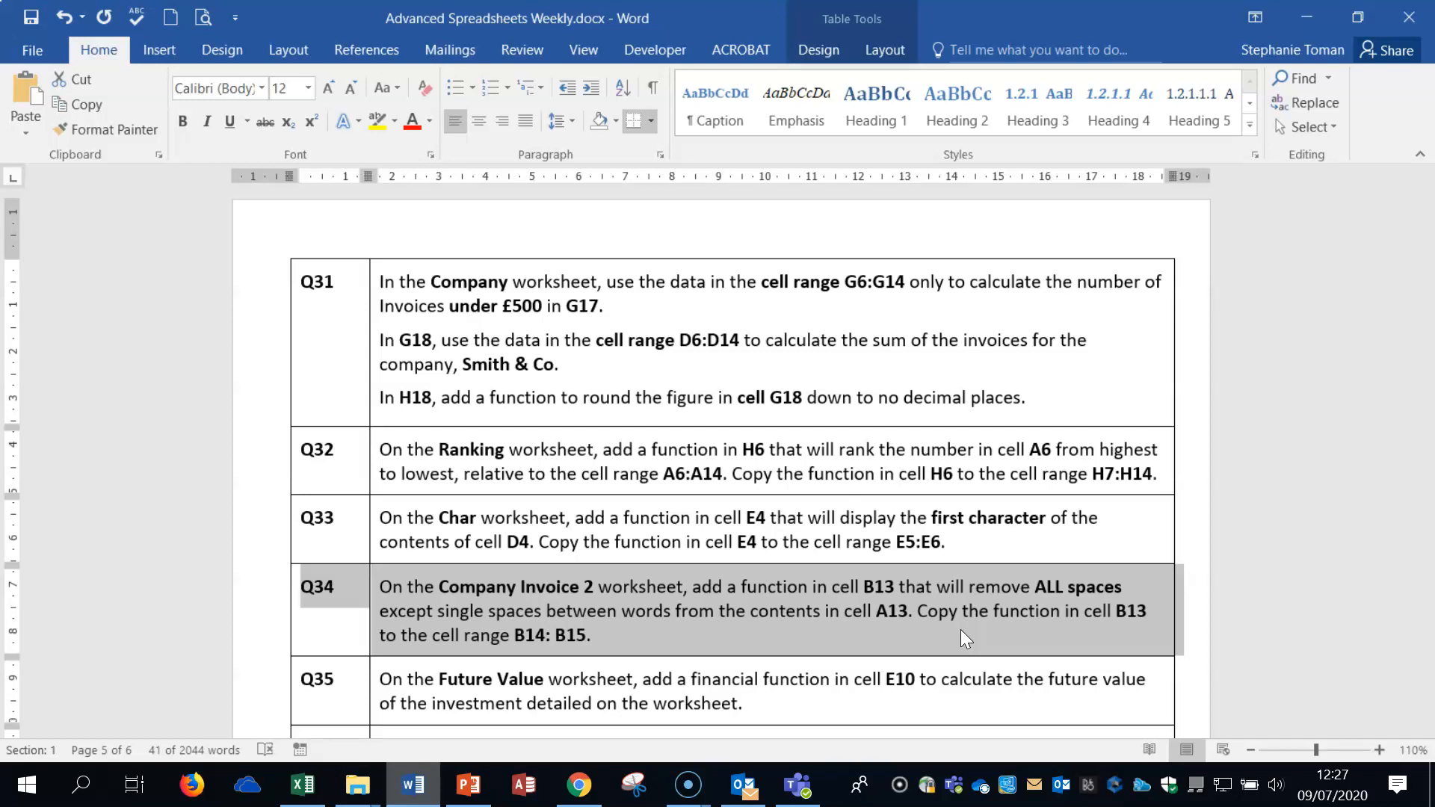
{"action": "left_click", "coordinate": [1304, 18]}
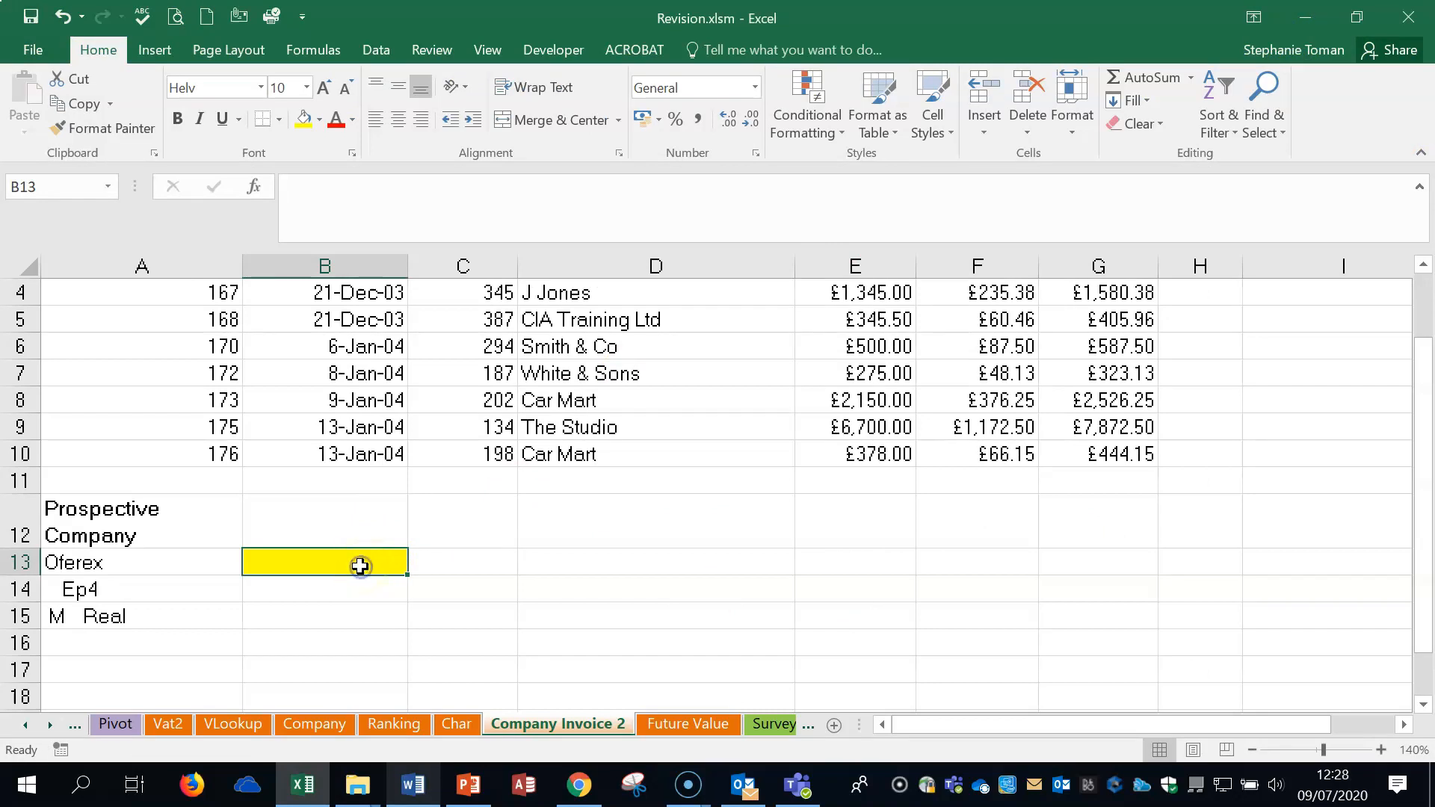
Step: Enter a TRIM function in B13 that removes the extra spaces from A13, and copy it down to B15
{"action": "type", "text": "=trim"}
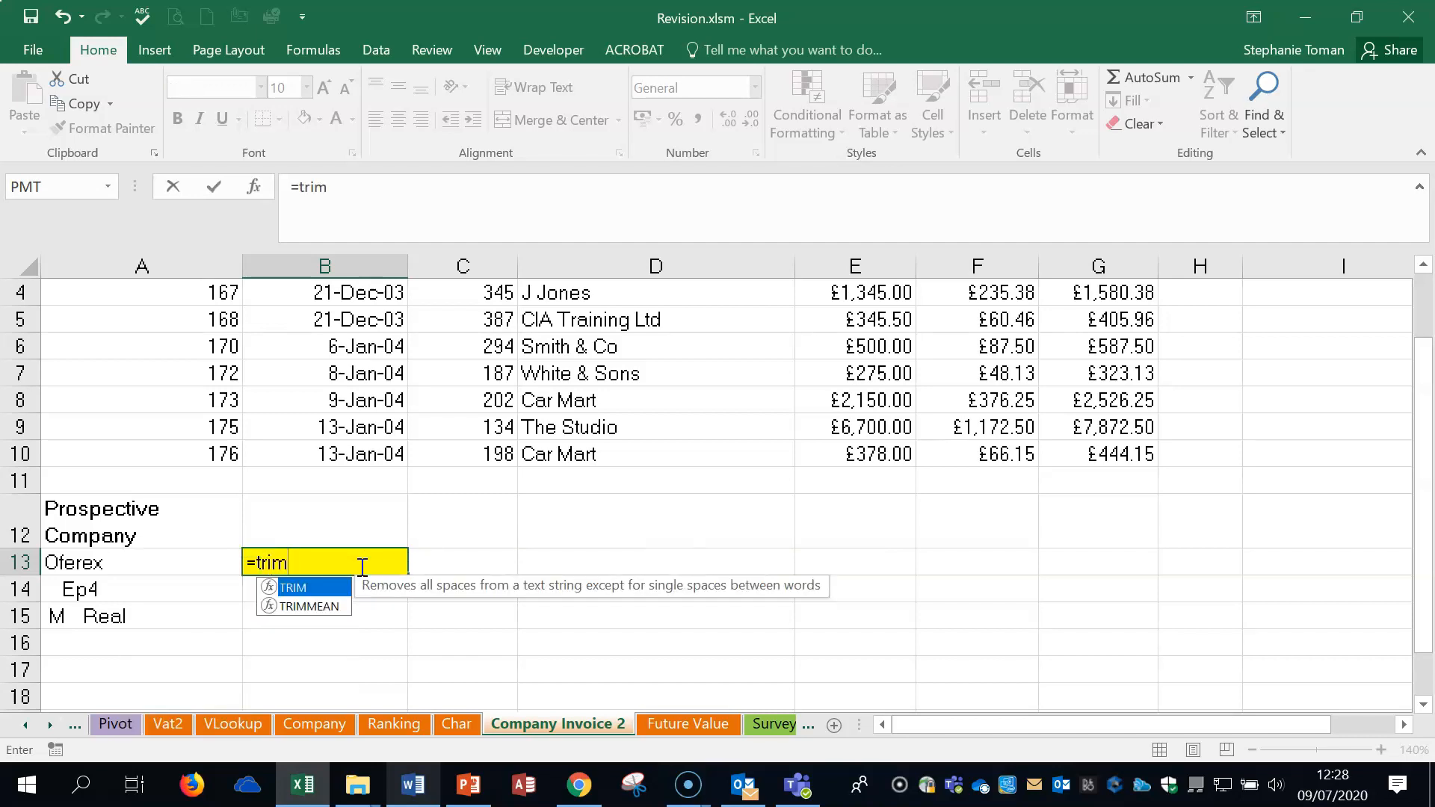
{"action": "double_click", "coordinate": [295, 587]}
{"action": "left_click", "coordinate": [81, 562]}
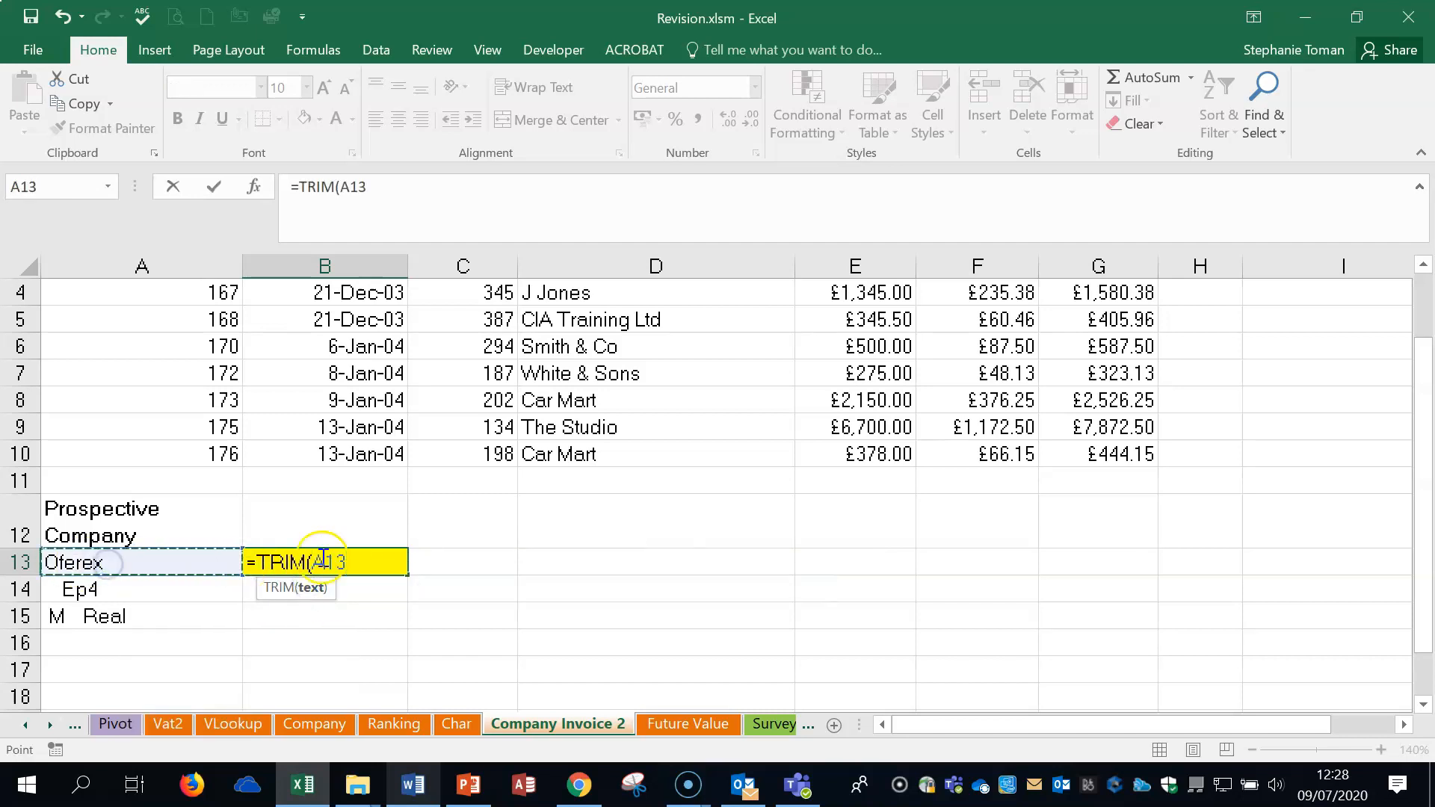
{"action": "type", "text": ")"}
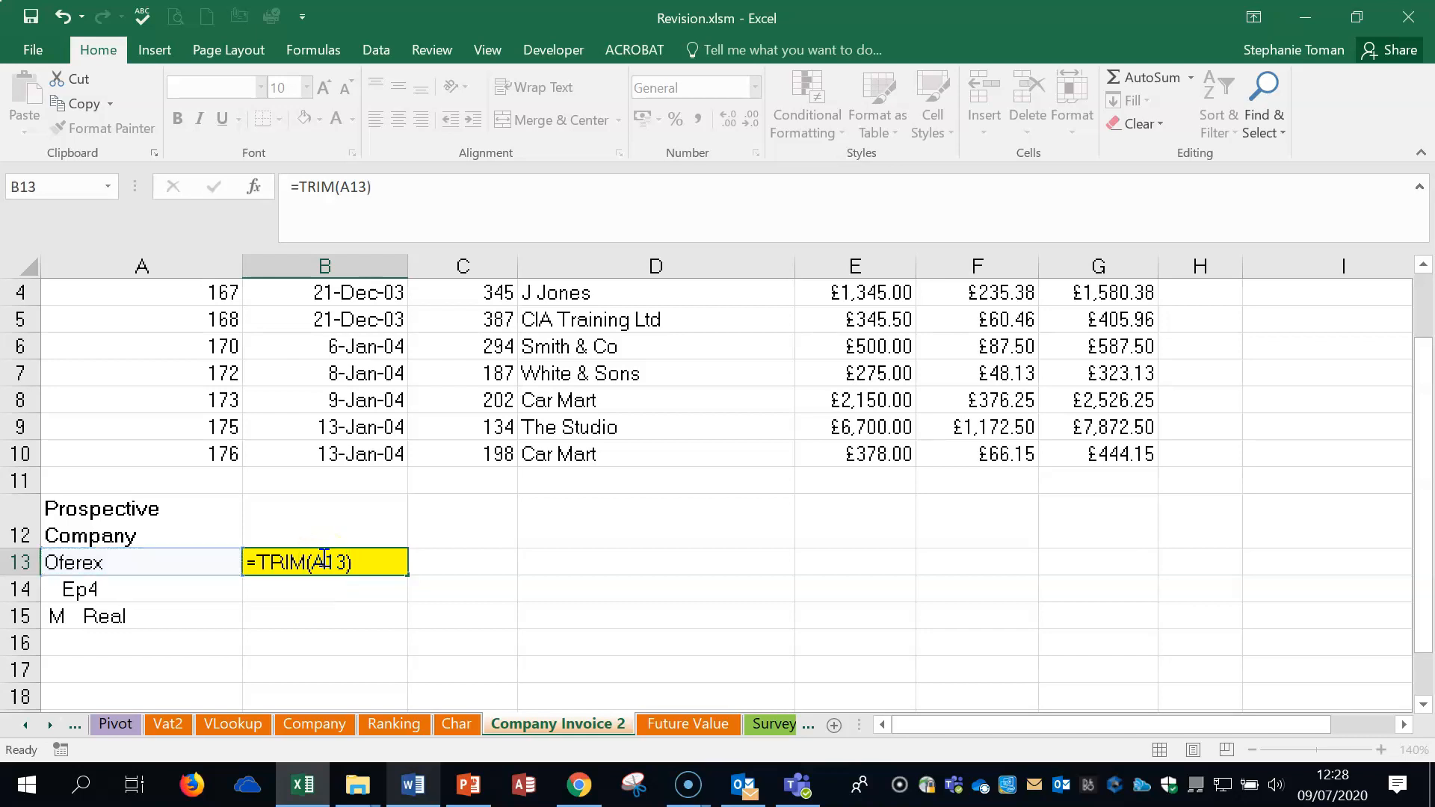
{"action": "key", "text": "Return"}
{"action": "left_click", "coordinate": [329, 564]}
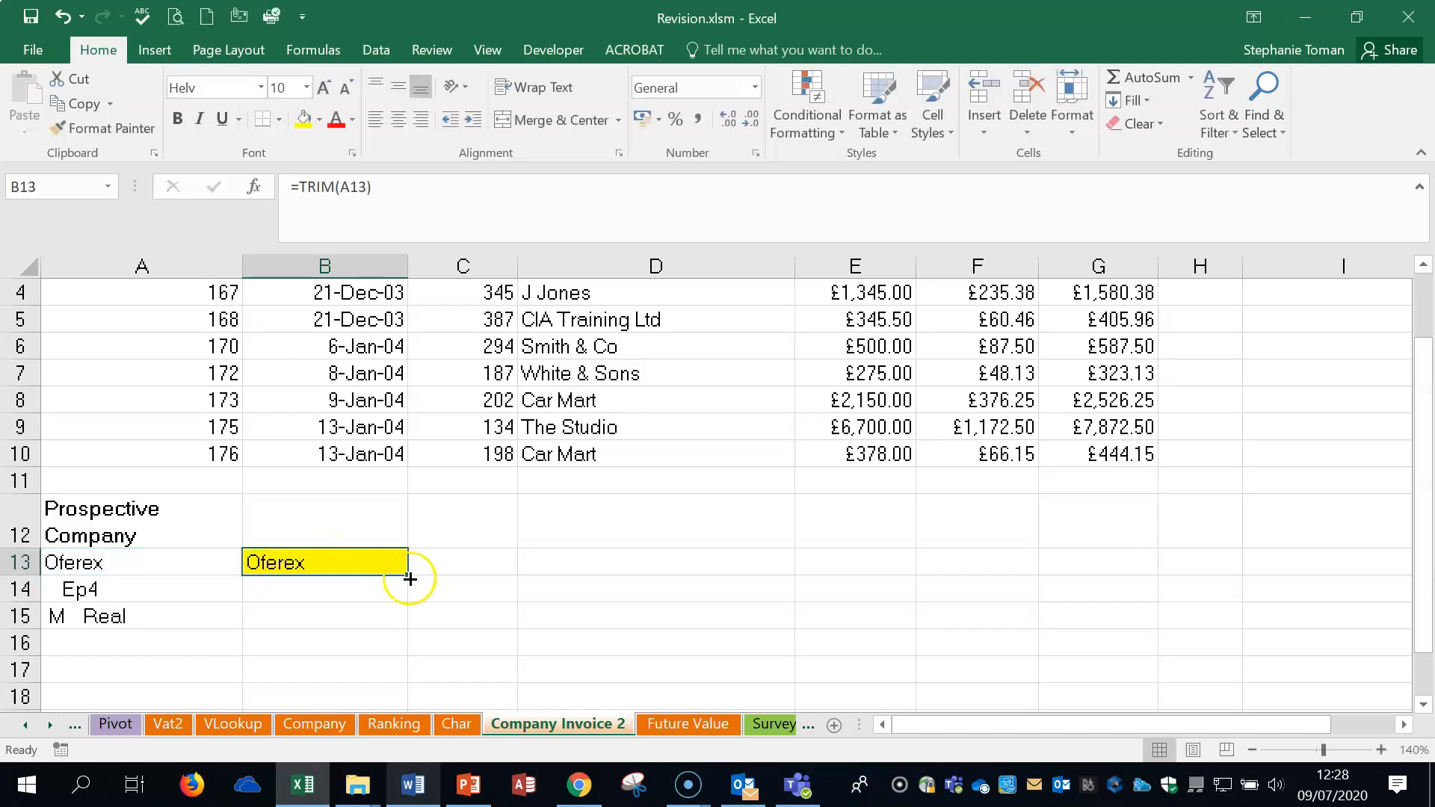
{"action": "double_click", "coordinate": [407, 577]}
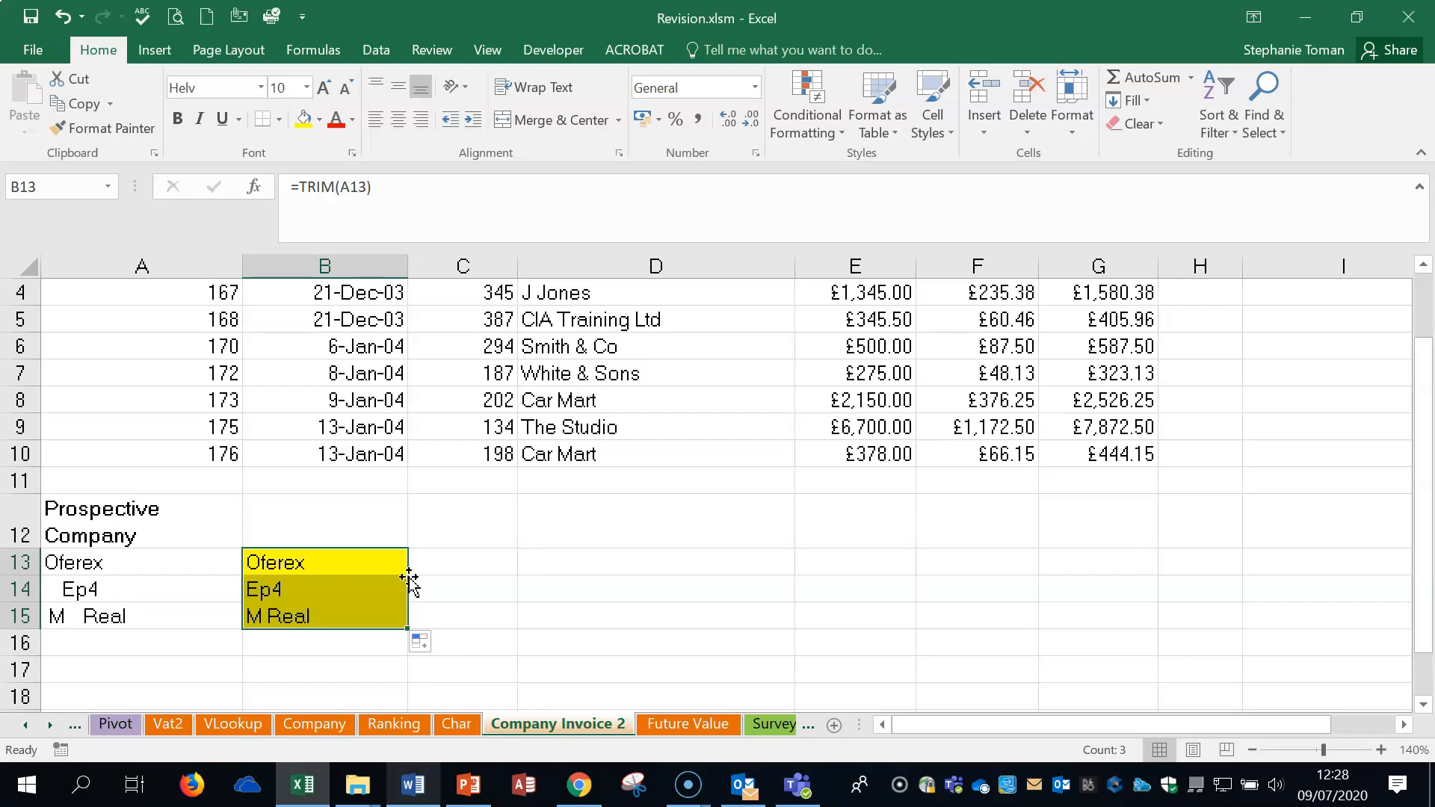
{"action": "left_click", "coordinate": [676, 564]}
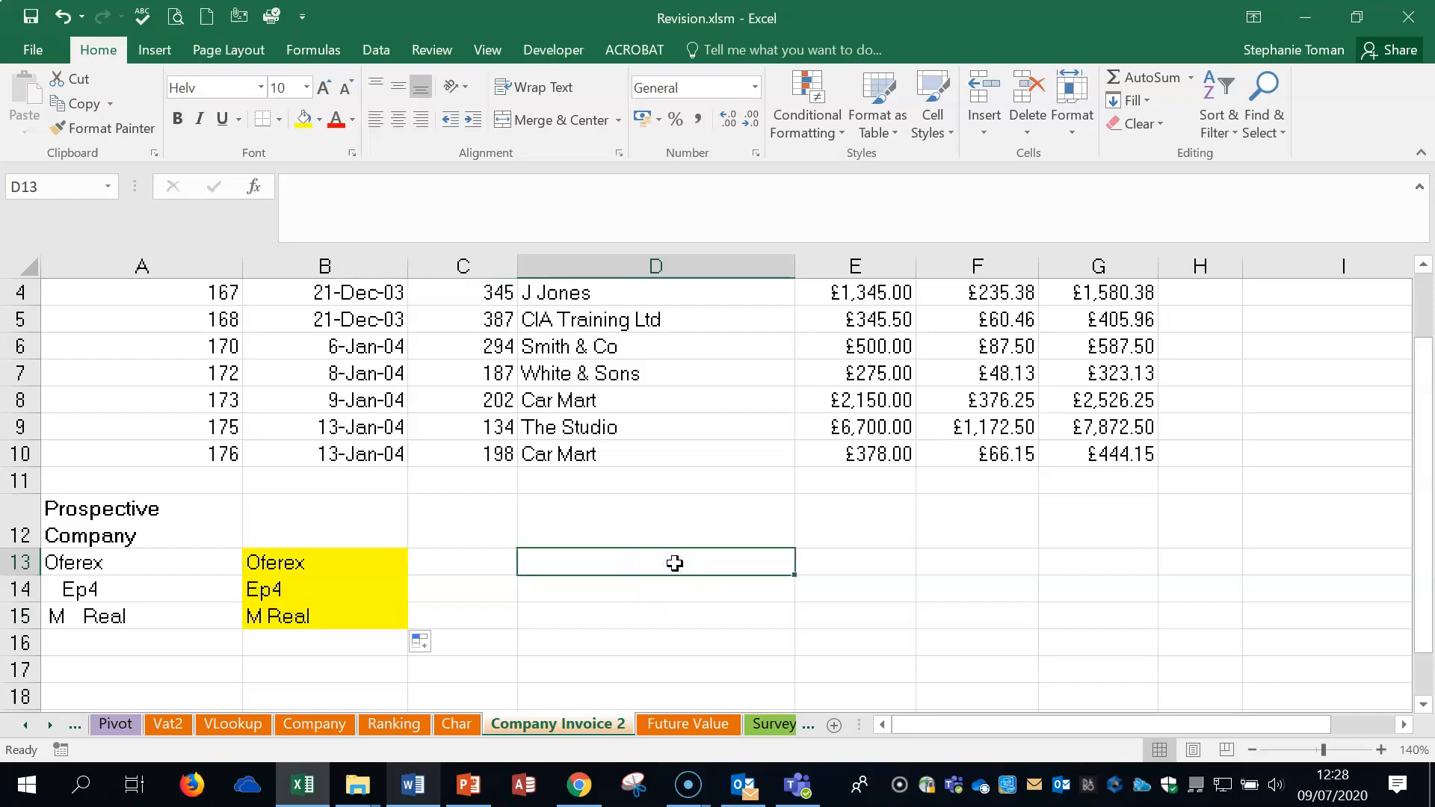
Step: Open the Future Value worksheet, read question 35 in the Word document, and return to Excel
{"action": "left_click", "coordinate": [695, 726]}
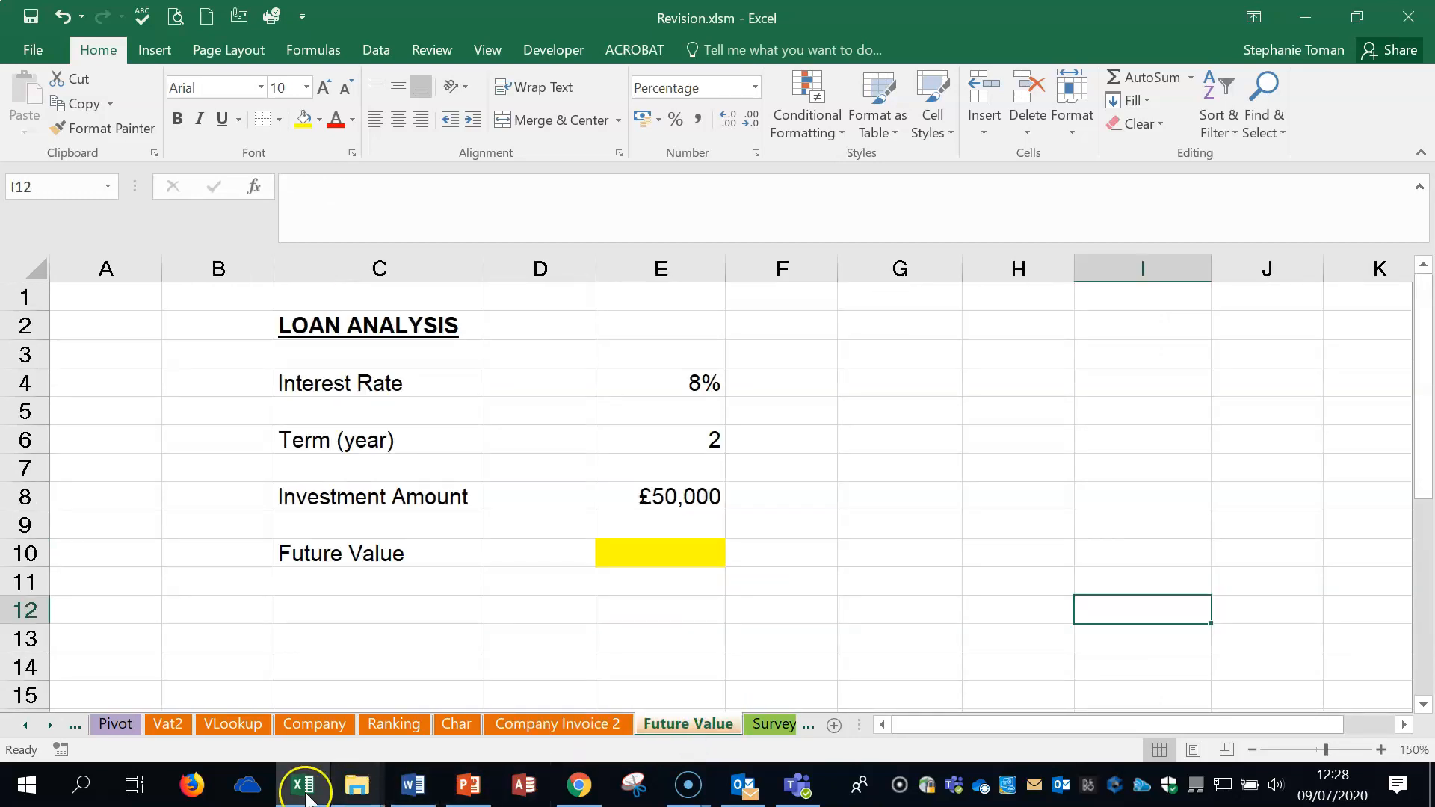
{"action": "mouse_move", "coordinate": [298, 798]}
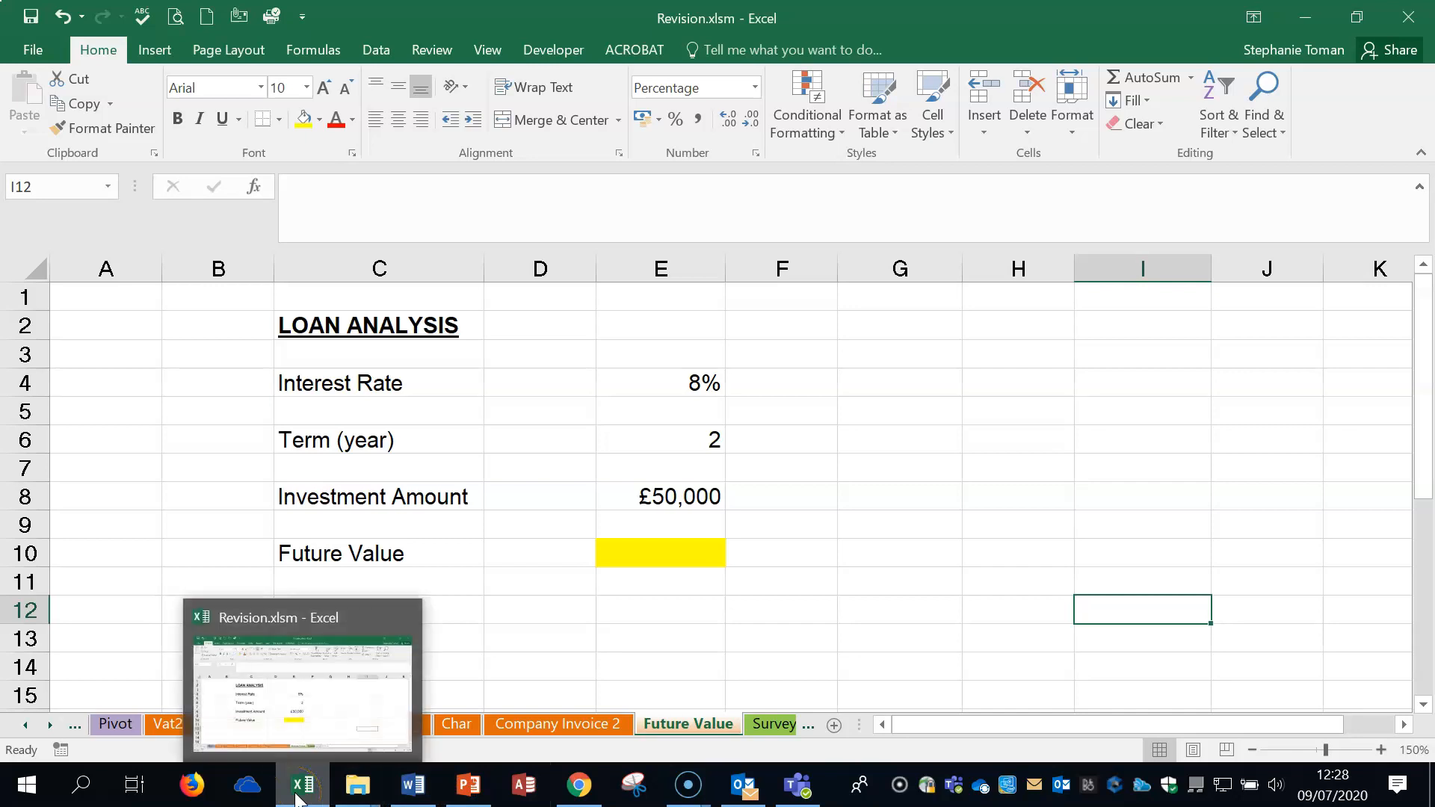
{"action": "left_click", "coordinate": [416, 792]}
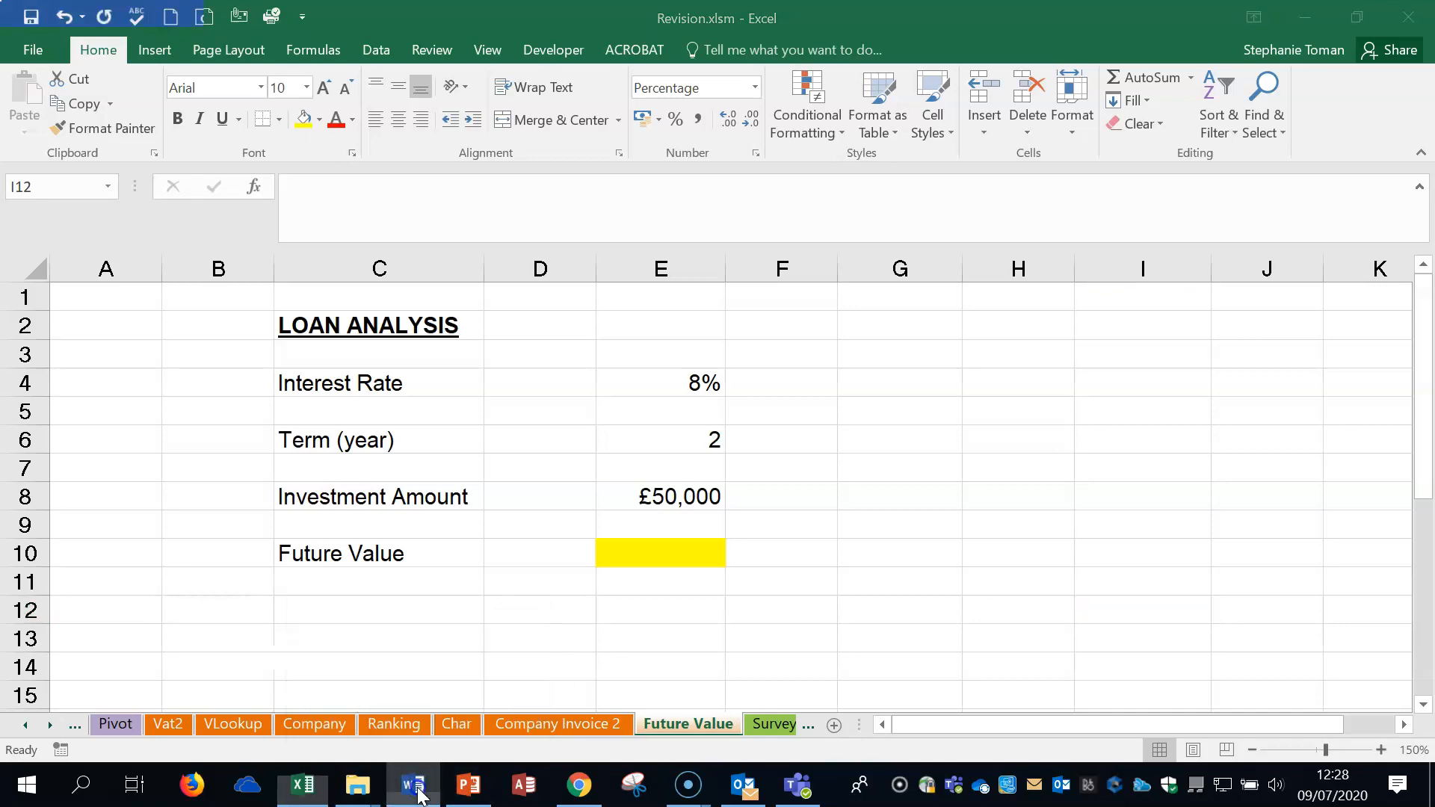
{"action": "scroll", "coordinate": [343, 583], "scroll_direction": "down", "scroll_amount": 1}
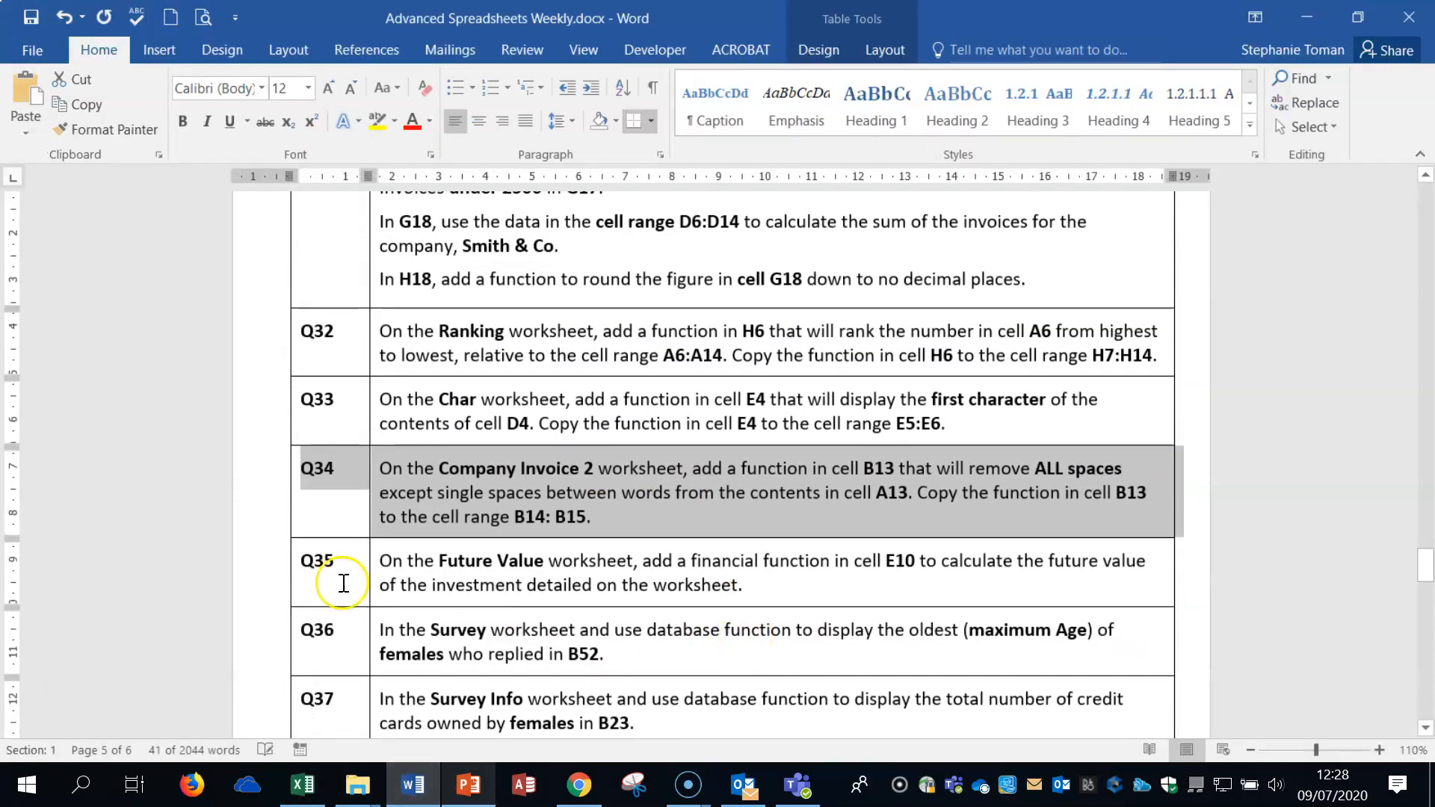
{"action": "left_click", "coordinate": [252, 586]}
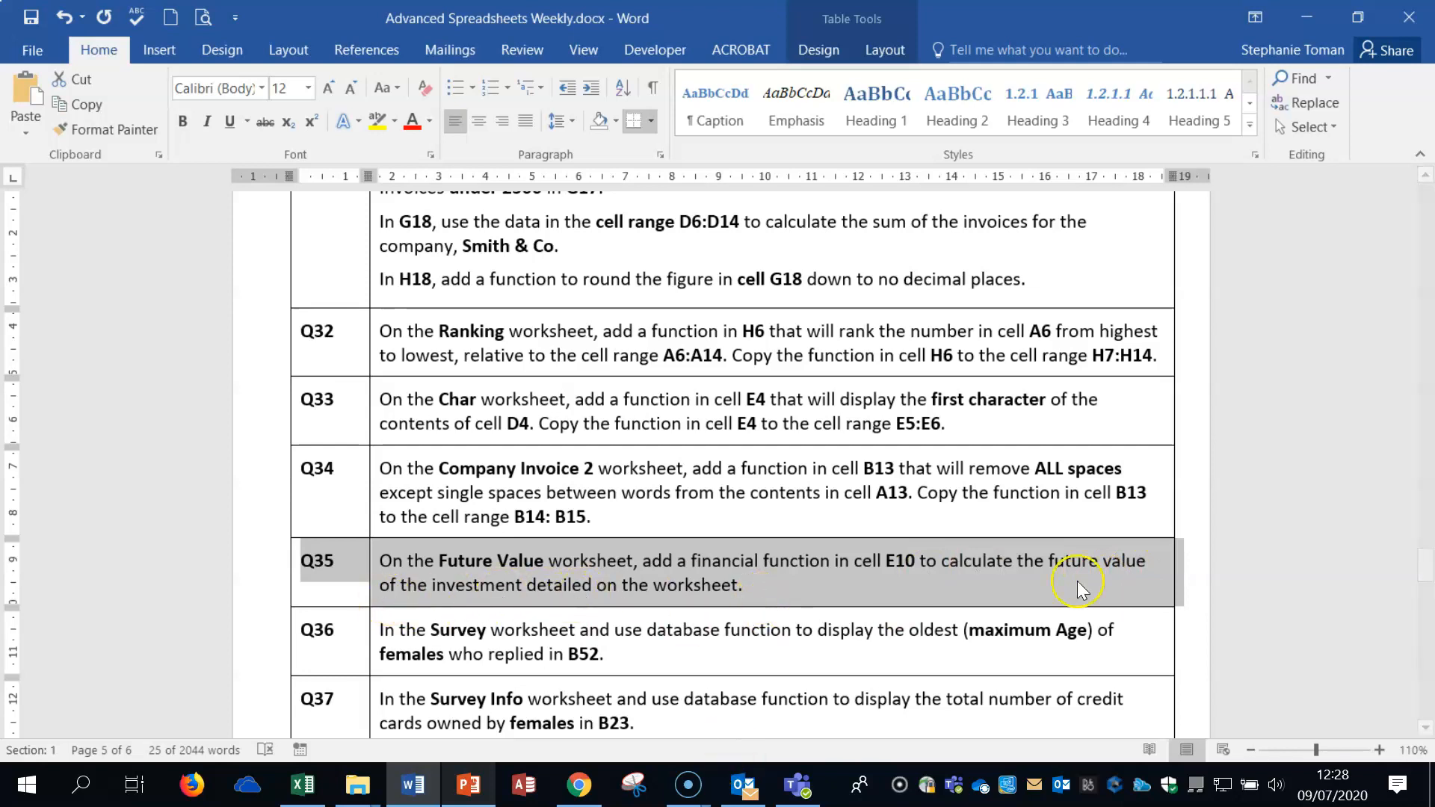
{"action": "left_click", "coordinate": [1307, 19]}
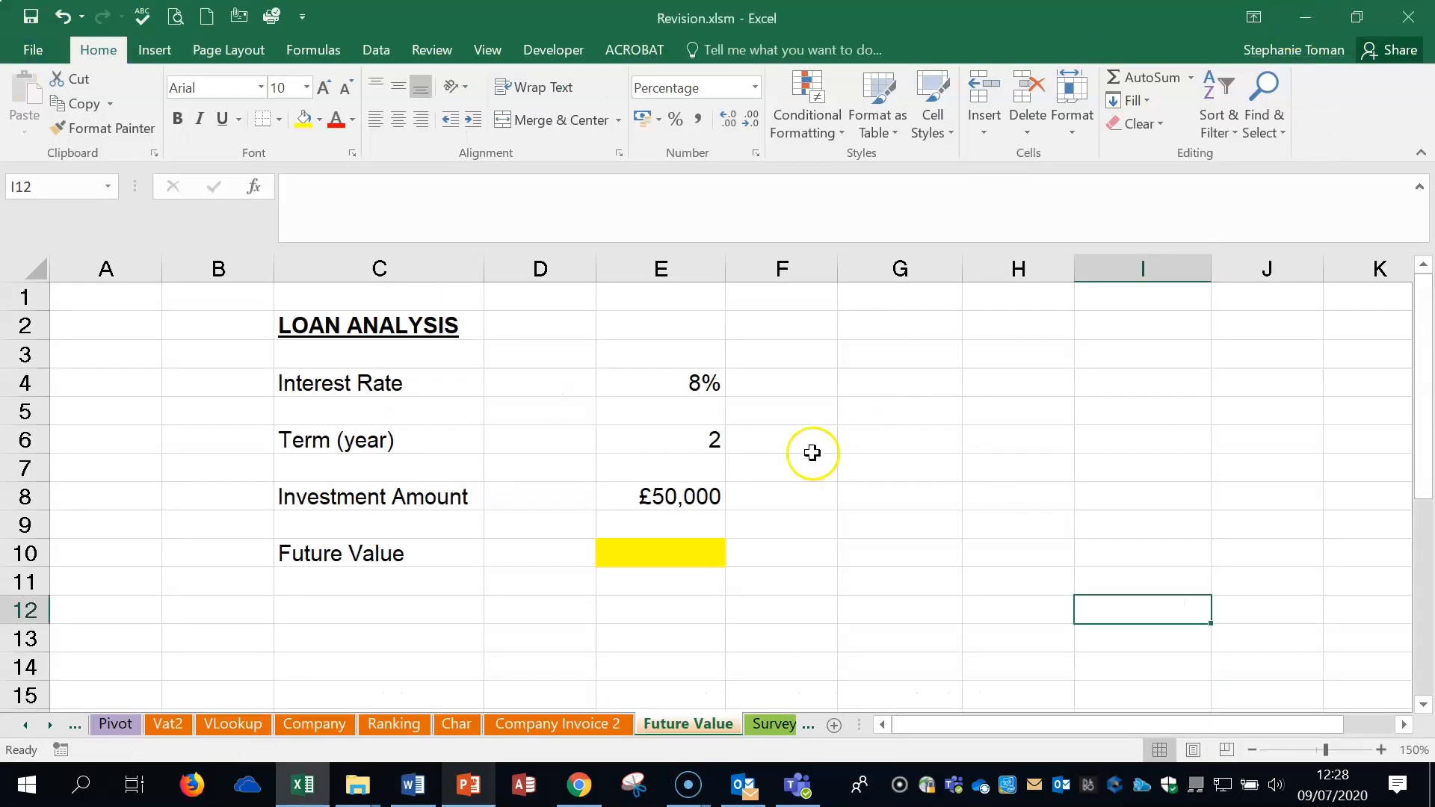
Step: Begin an FV function in E10 with its arguments dialog, setting Rate to E4 and Nper to E6
{"action": "left_click", "coordinate": [680, 555]}
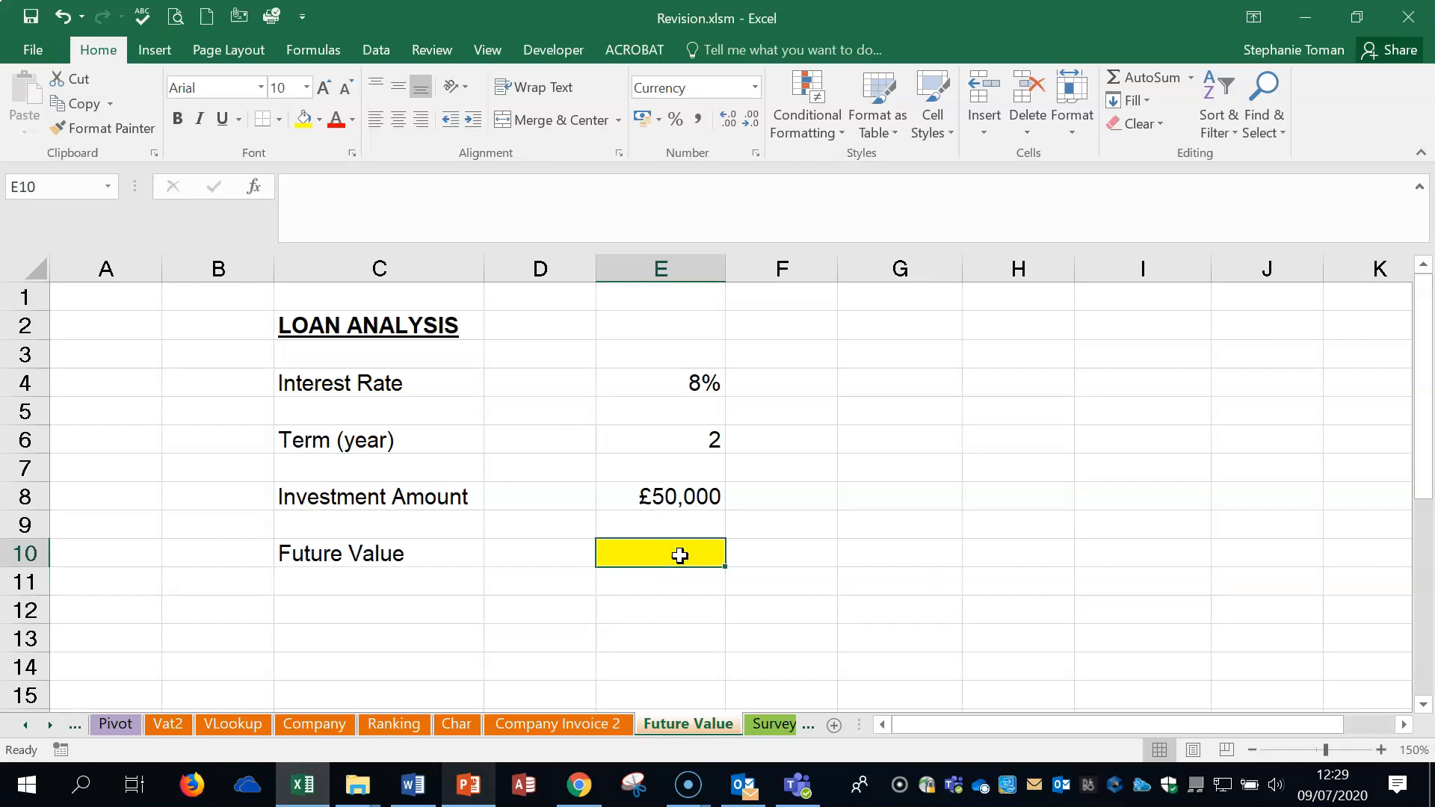
{"action": "type", "text": "=fv"}
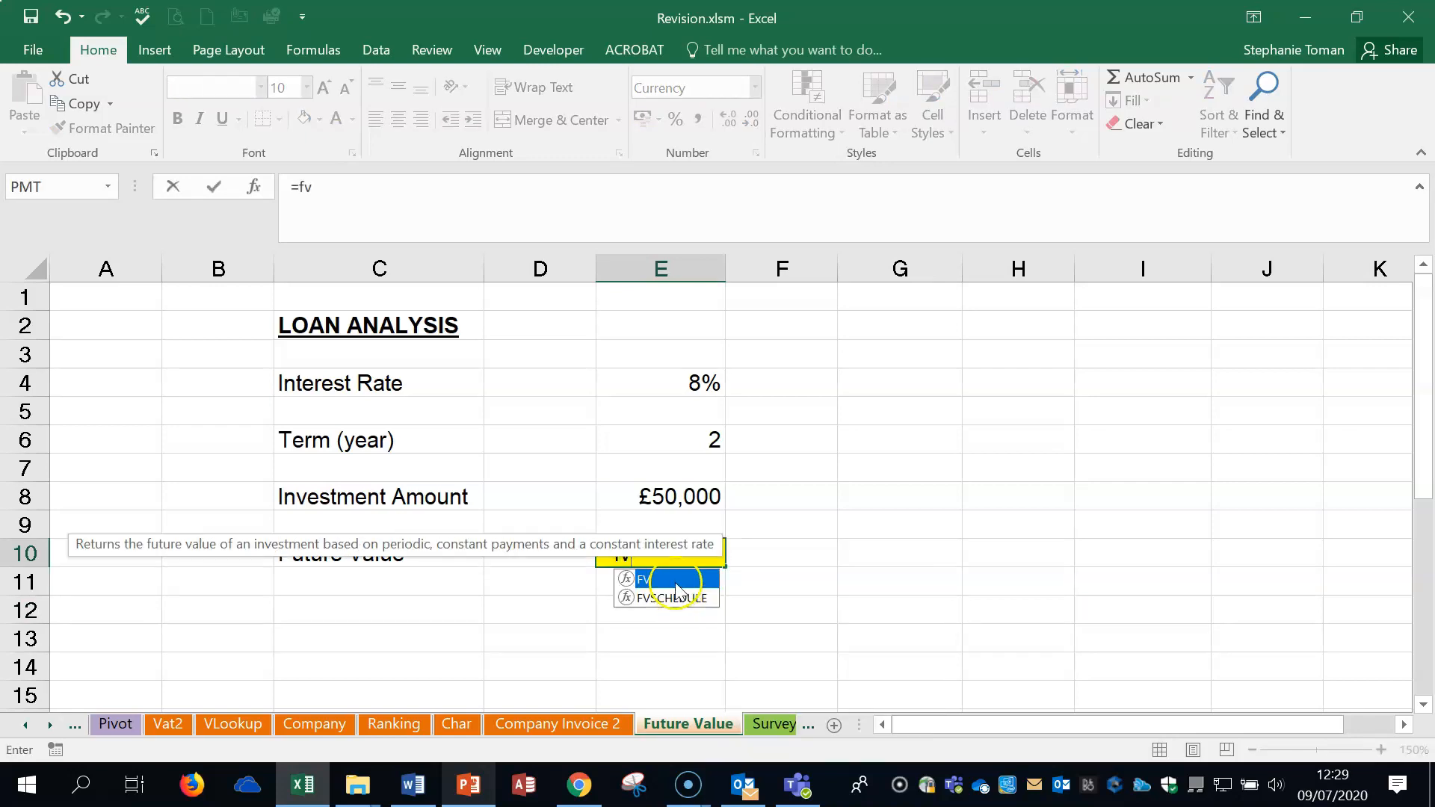
{"action": "double_click", "coordinate": [677, 577]}
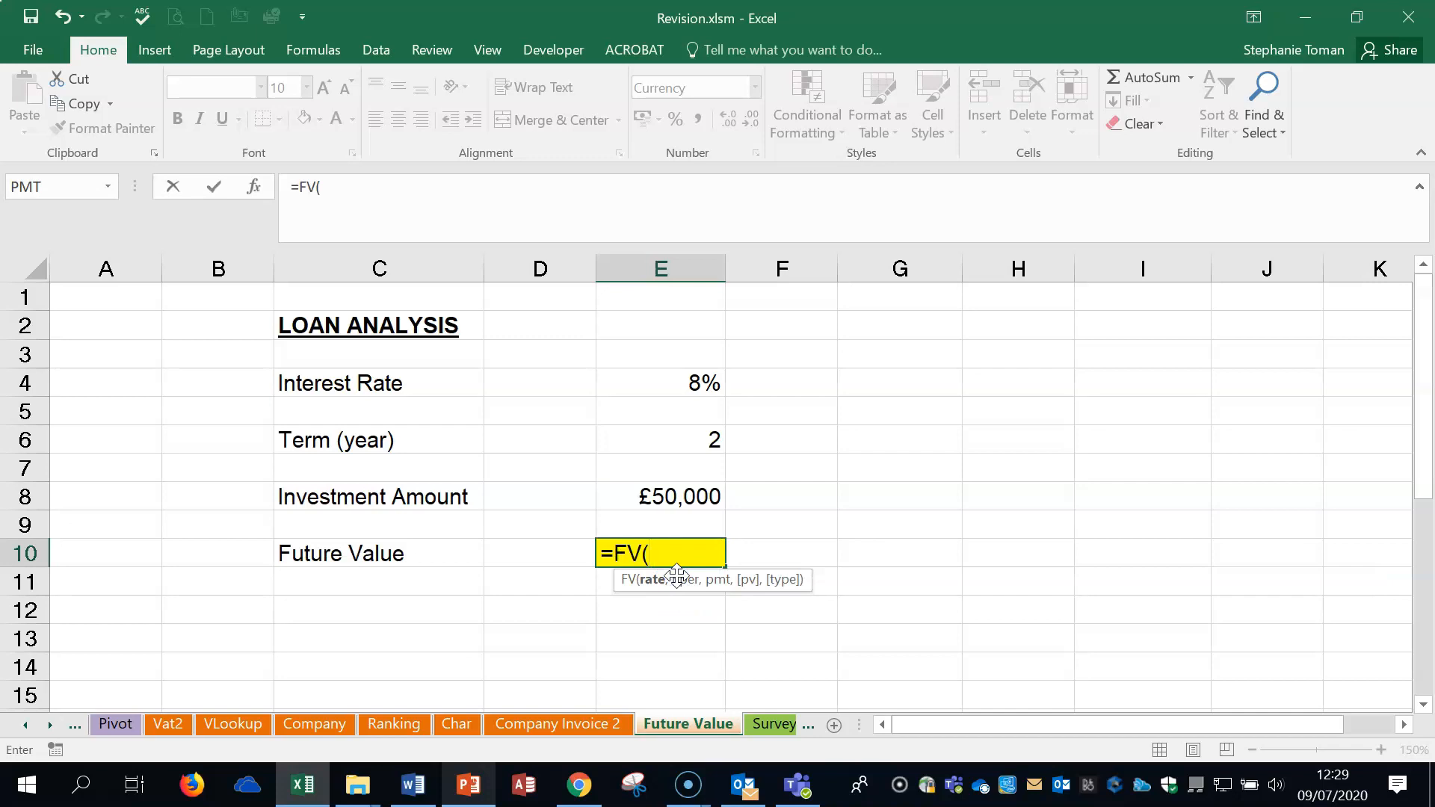
{"action": "left_click", "coordinate": [254, 186]}
{"action": "left_click_drag", "start_coordinate": [1002, 370], "coordinate": [1066, 315]}
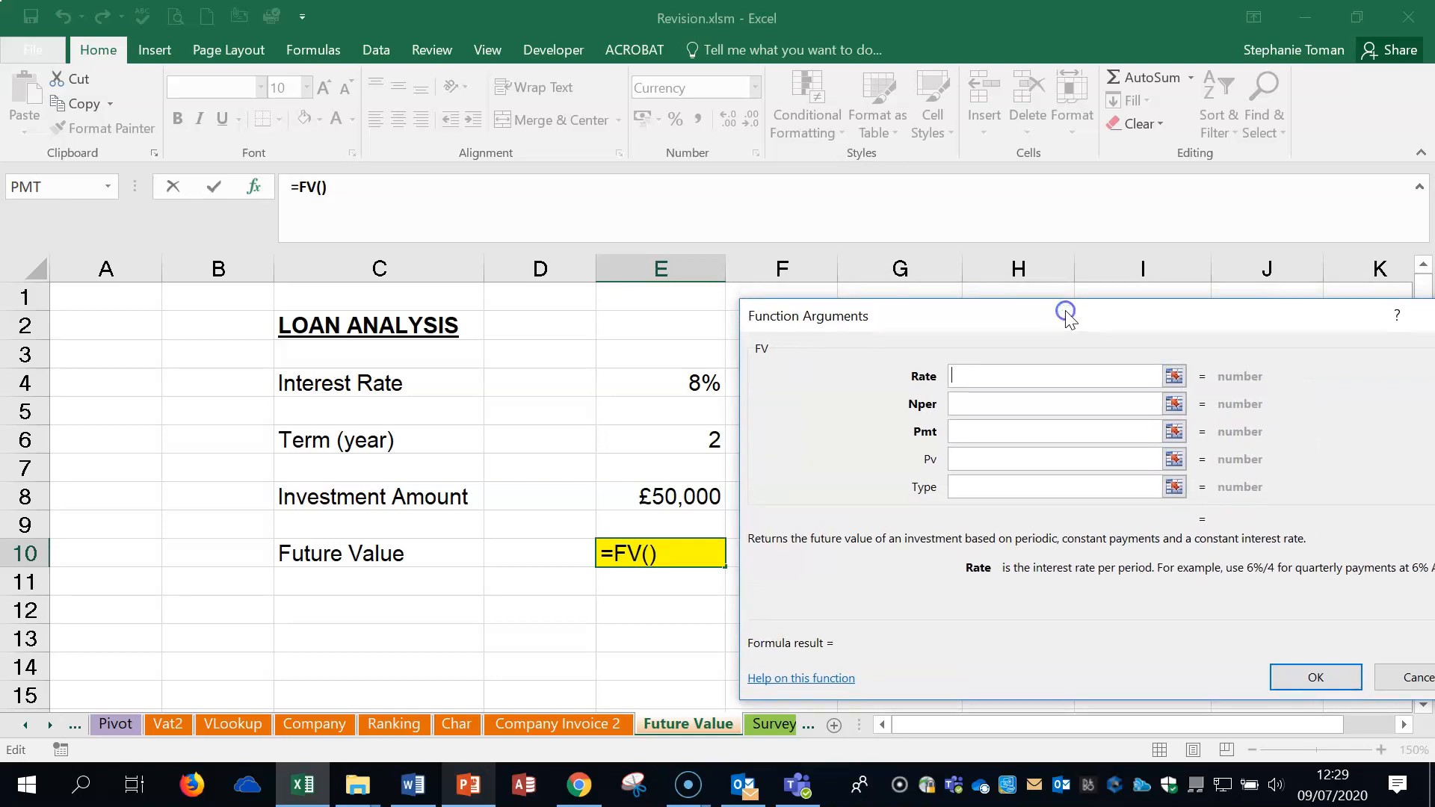
{"action": "left_click", "coordinate": [958, 374]}
{"action": "left_click", "coordinate": [702, 379]}
{"action": "left_click", "coordinate": [971, 409]}
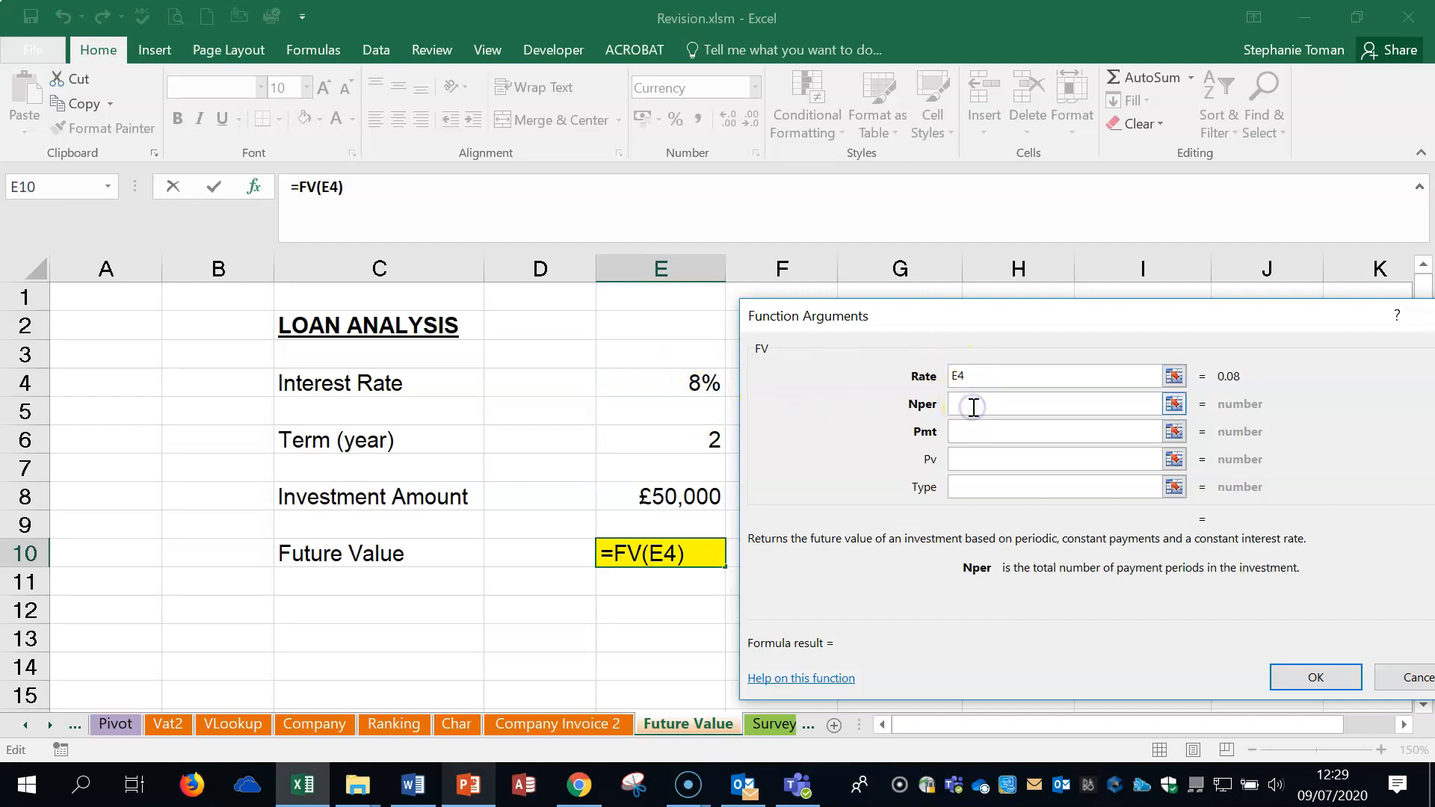
{"action": "left_click", "coordinate": [685, 441]}
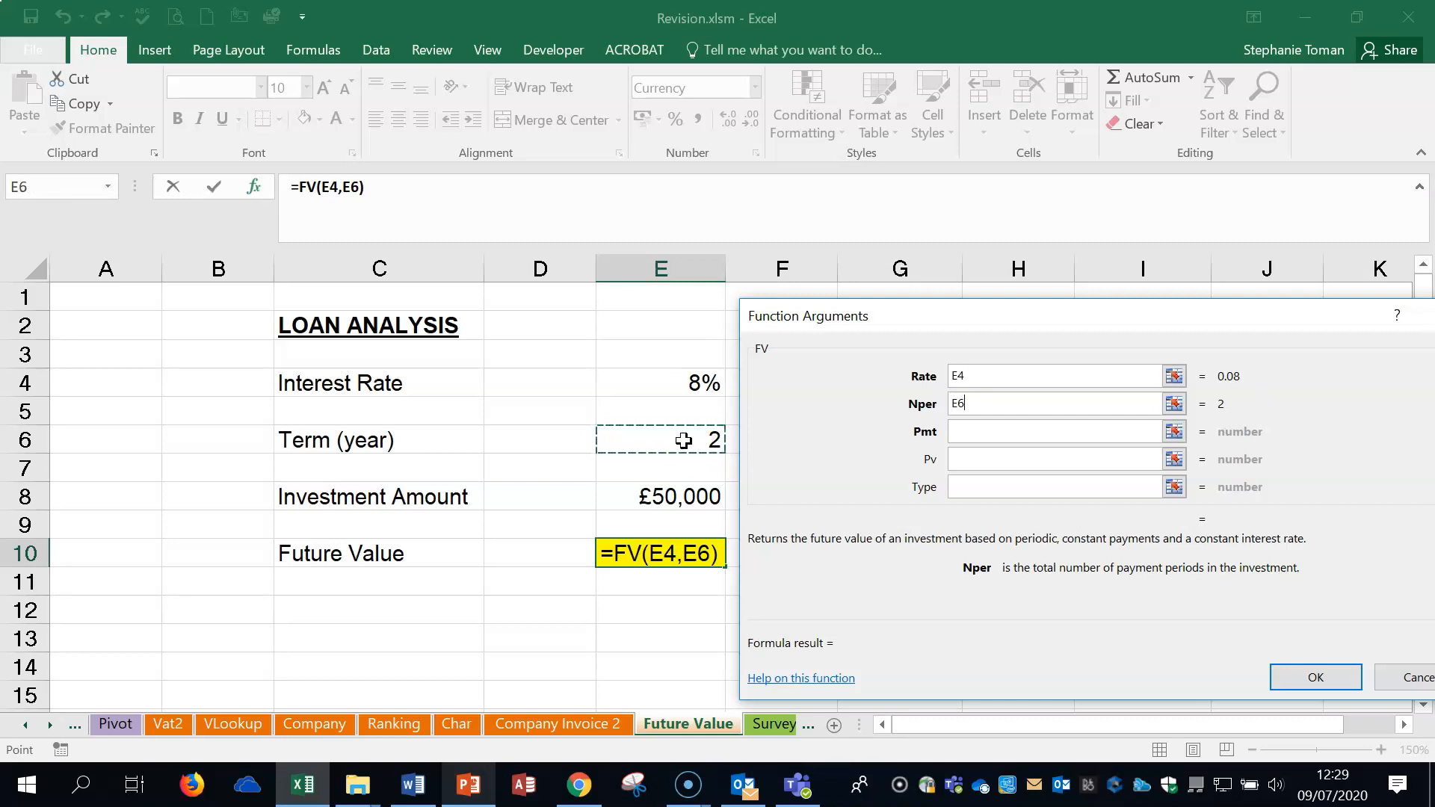
{"action": "left_click", "coordinate": [688, 441]}
Step: Review the FV argument descriptions, leave Pmt empty, and set the present value argument Pv to -E8
{"action": "left_click", "coordinate": [973, 430]}
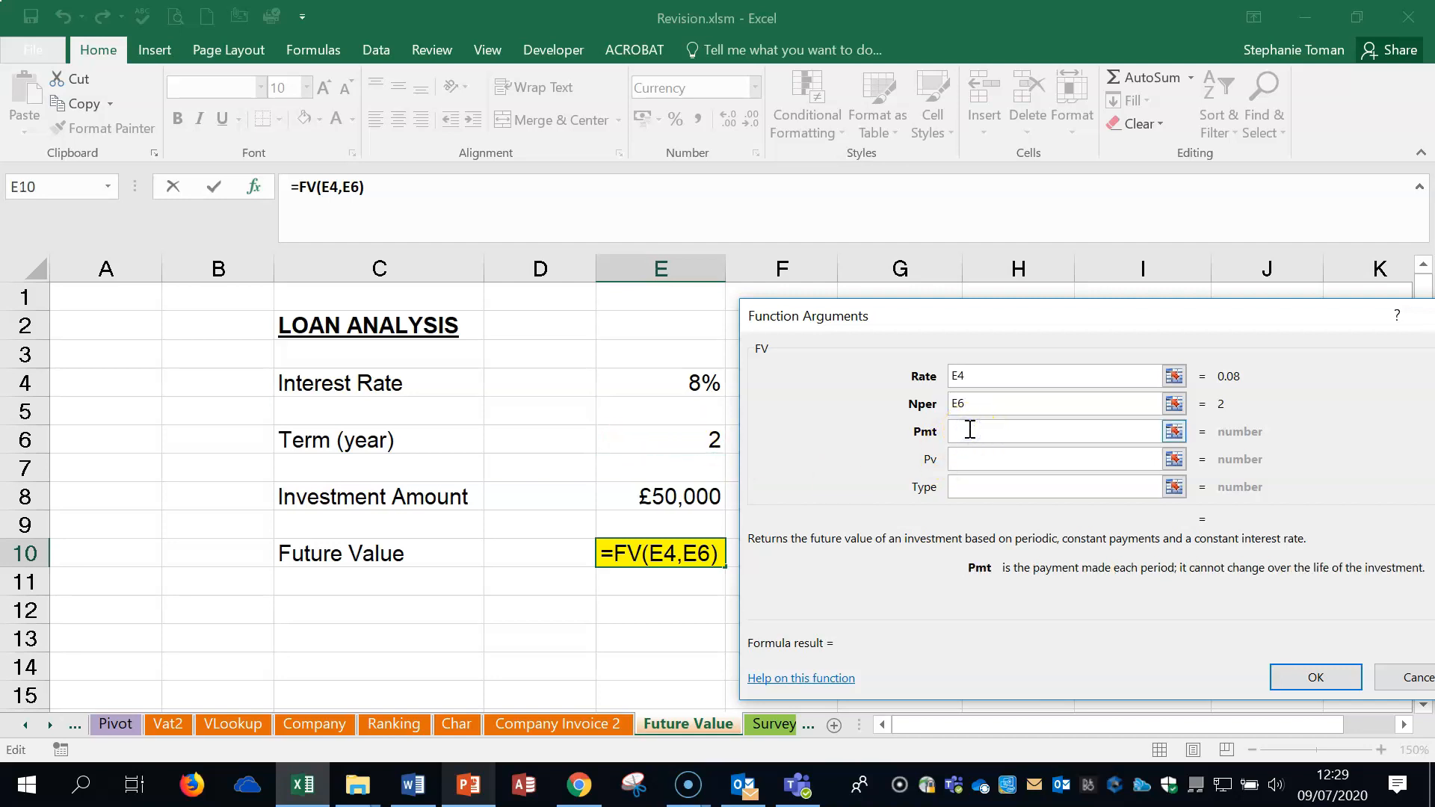
{"action": "left_click", "coordinate": [964, 459]}
{"action": "left_click", "coordinate": [994, 424]}
{"action": "left_click", "coordinate": [980, 403]}
{"action": "left_click", "coordinate": [995, 371]}
{"action": "left_click", "coordinate": [977, 432]}
{"action": "left_click", "coordinate": [991, 463]}
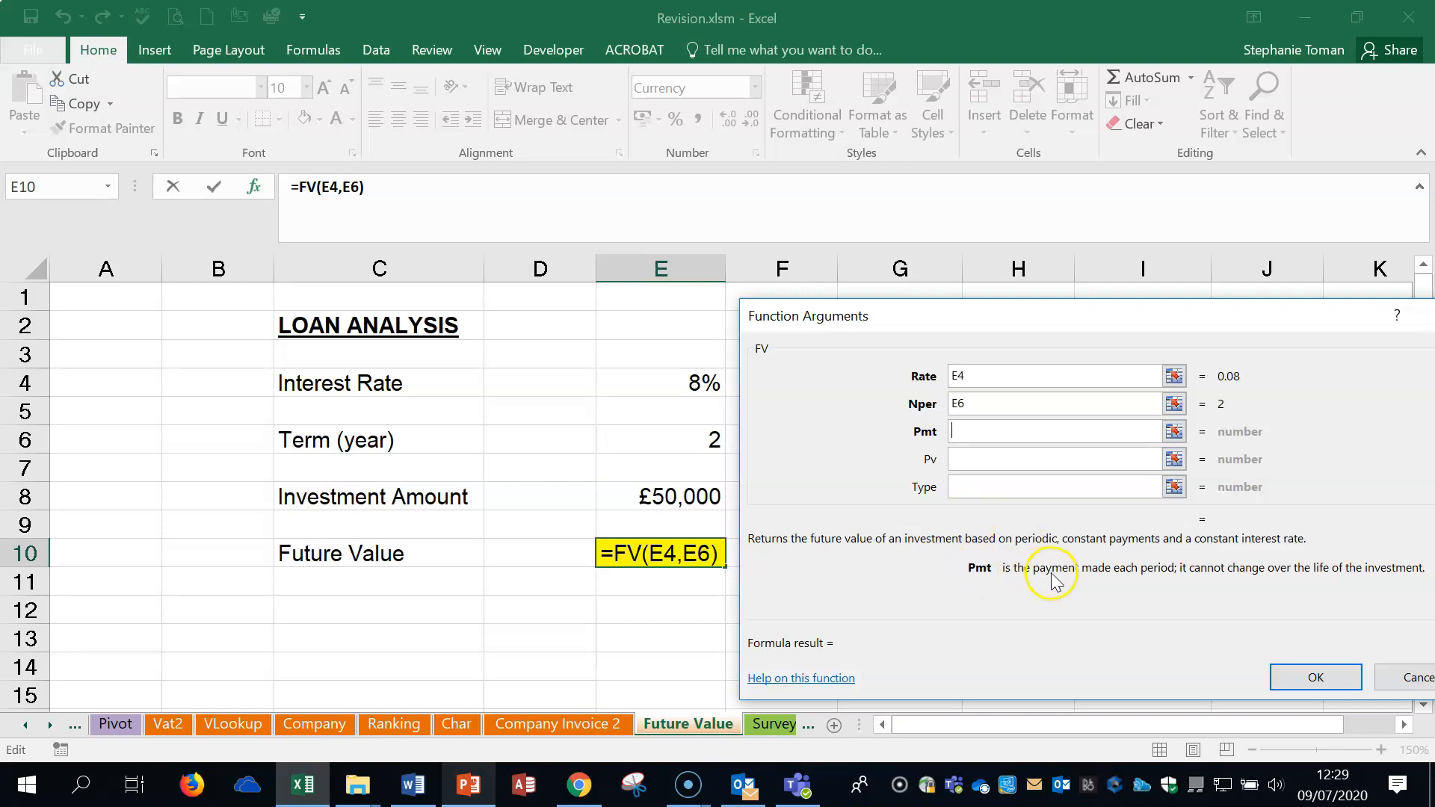
{"action": "left_click", "coordinate": [963, 459]}
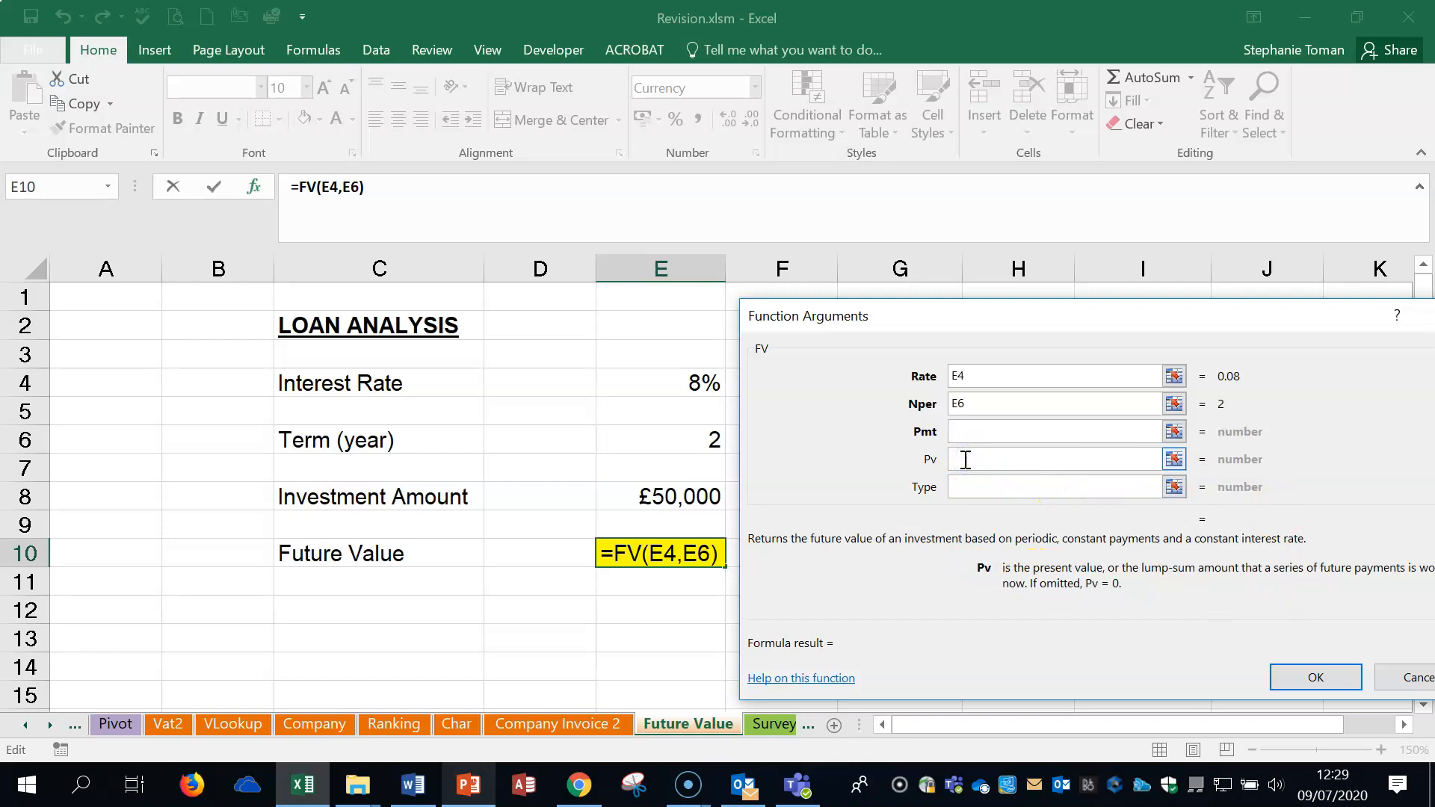
{"action": "type", "text": "-"}
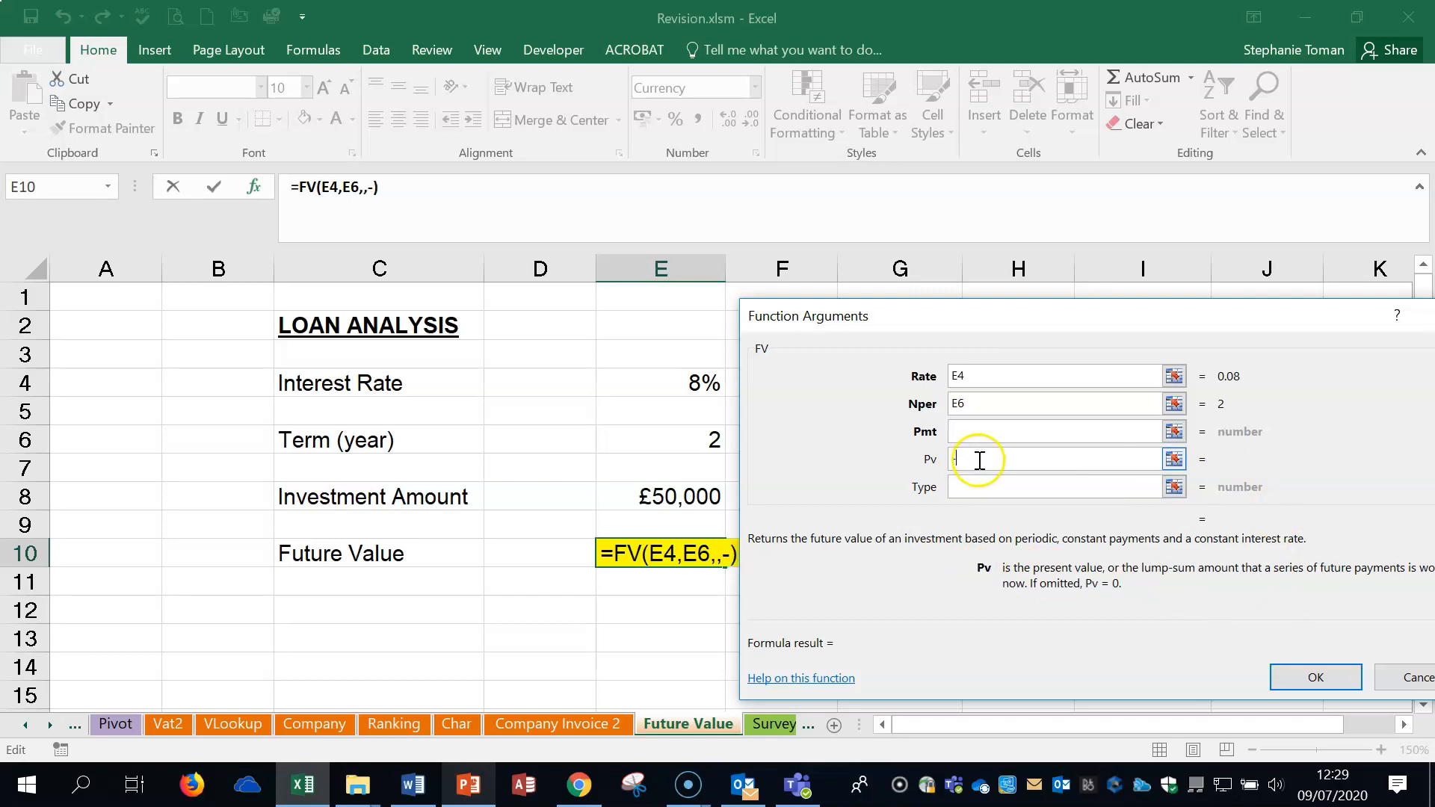
{"action": "left_click", "coordinate": [669, 499]}
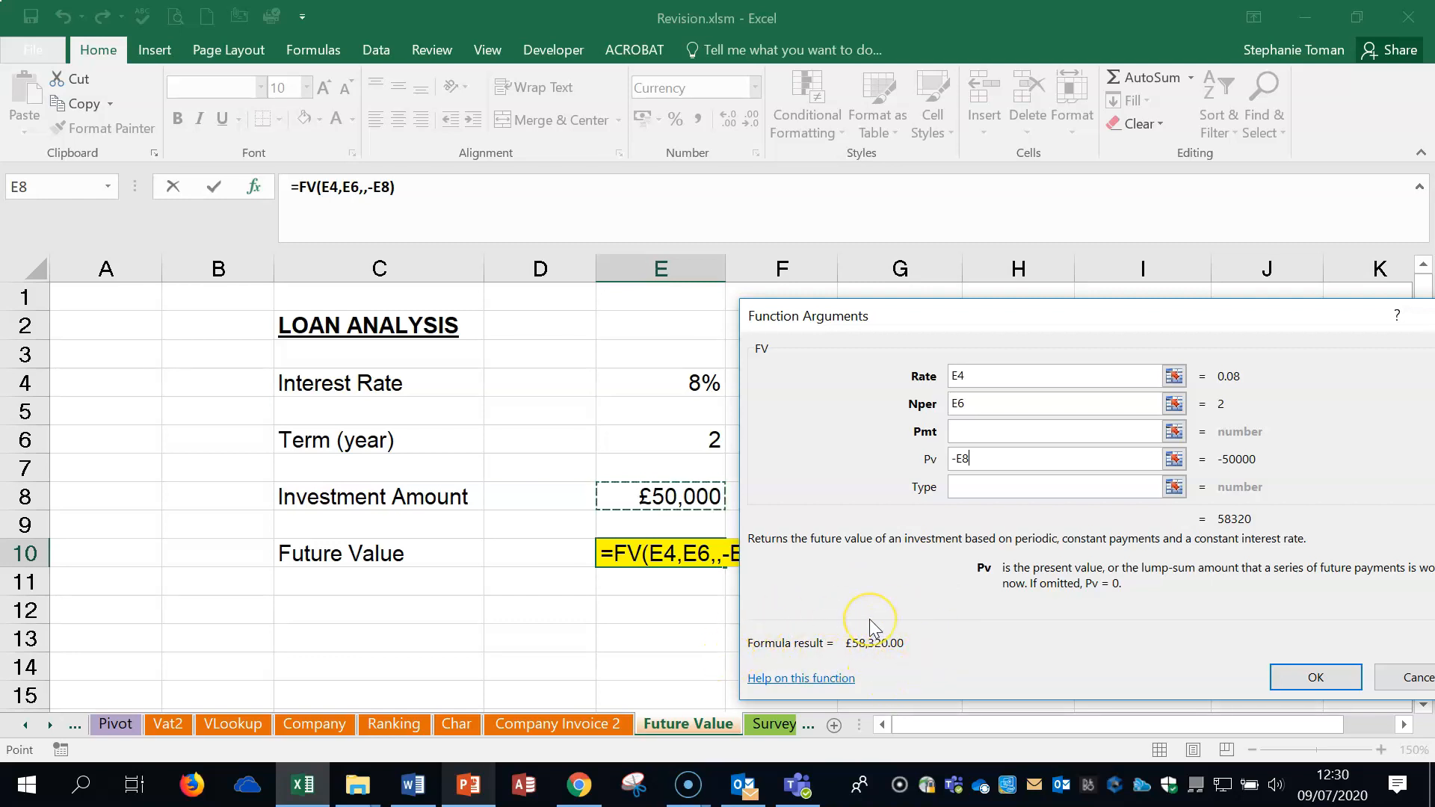
Step: Try -E8 as the Pmt argument instead of Pv, clear it, and restore -E8 as Pv
{"action": "left_click_drag", "start_coordinate": [979, 458], "coordinate": [921, 457]}
{"action": "key", "text": "Delete"}
{"action": "left_click", "coordinate": [970, 432]}
{"action": "type", "text": "-"}
{"action": "left_click", "coordinate": [645, 495]}
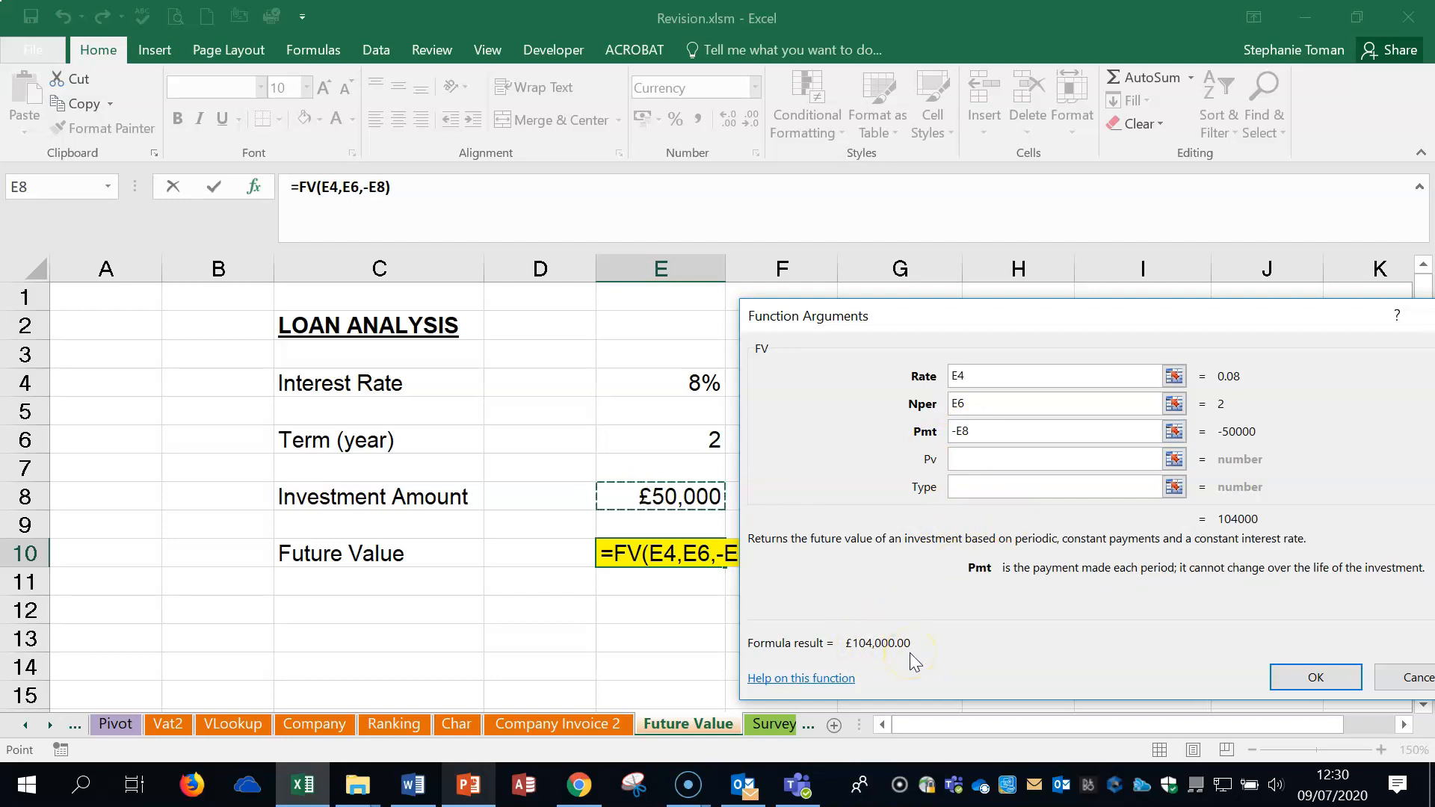
{"action": "left_click_drag", "start_coordinate": [980, 432], "coordinate": [952, 432]}
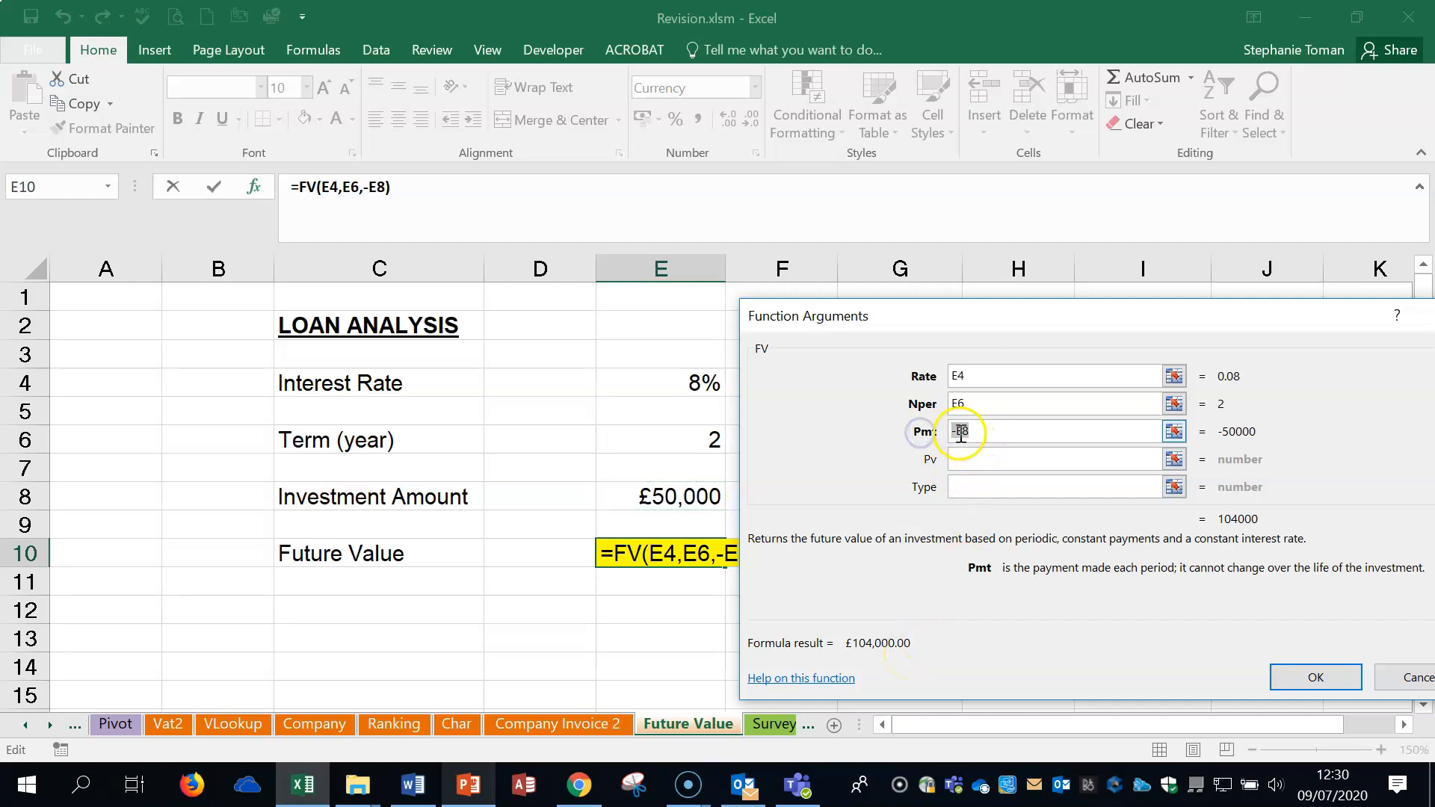
{"action": "right_click", "coordinate": [960, 434]}
{"action": "left_click", "coordinate": [1007, 449]}
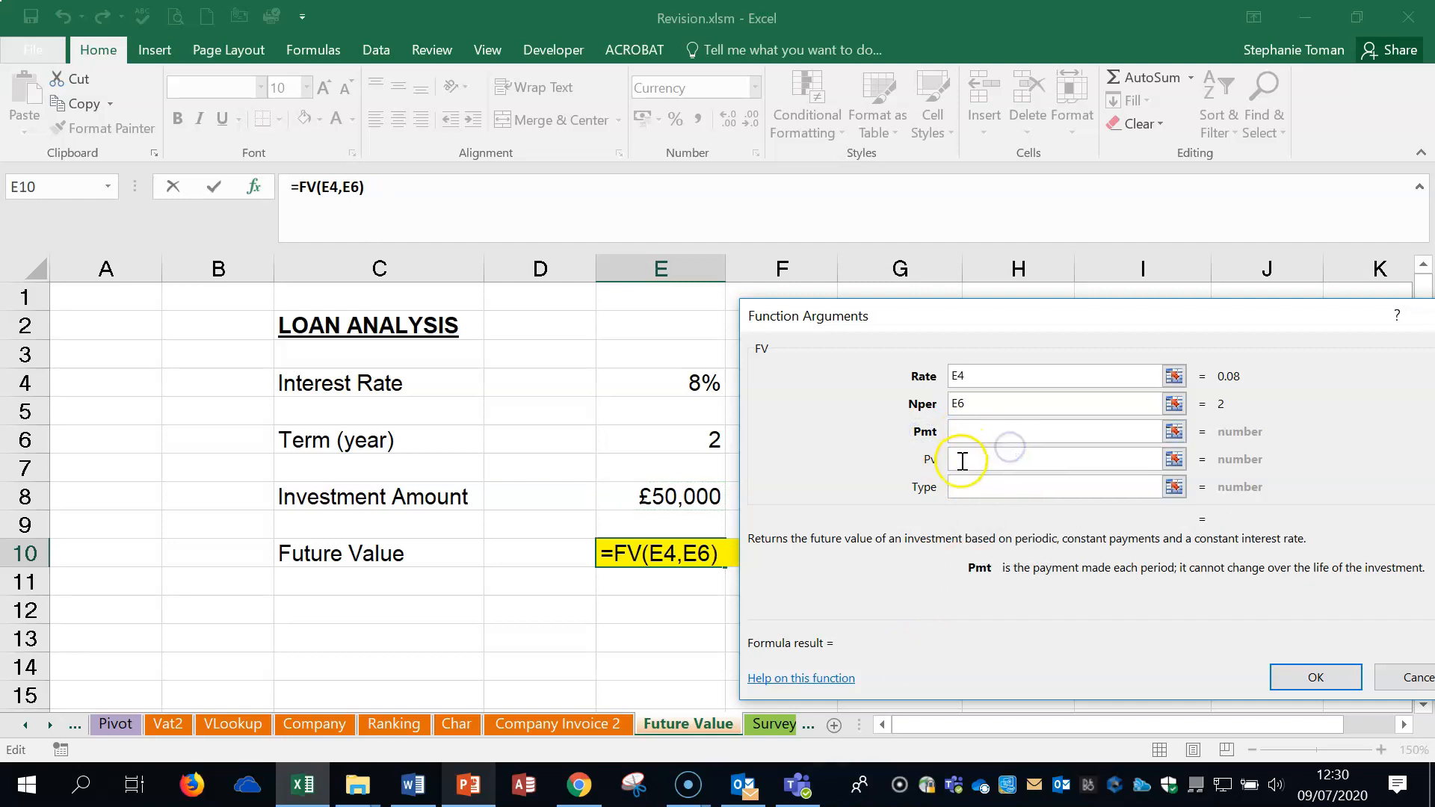
{"action": "right_click", "coordinate": [962, 462]}
{"action": "left_click", "coordinate": [1036, 538]}
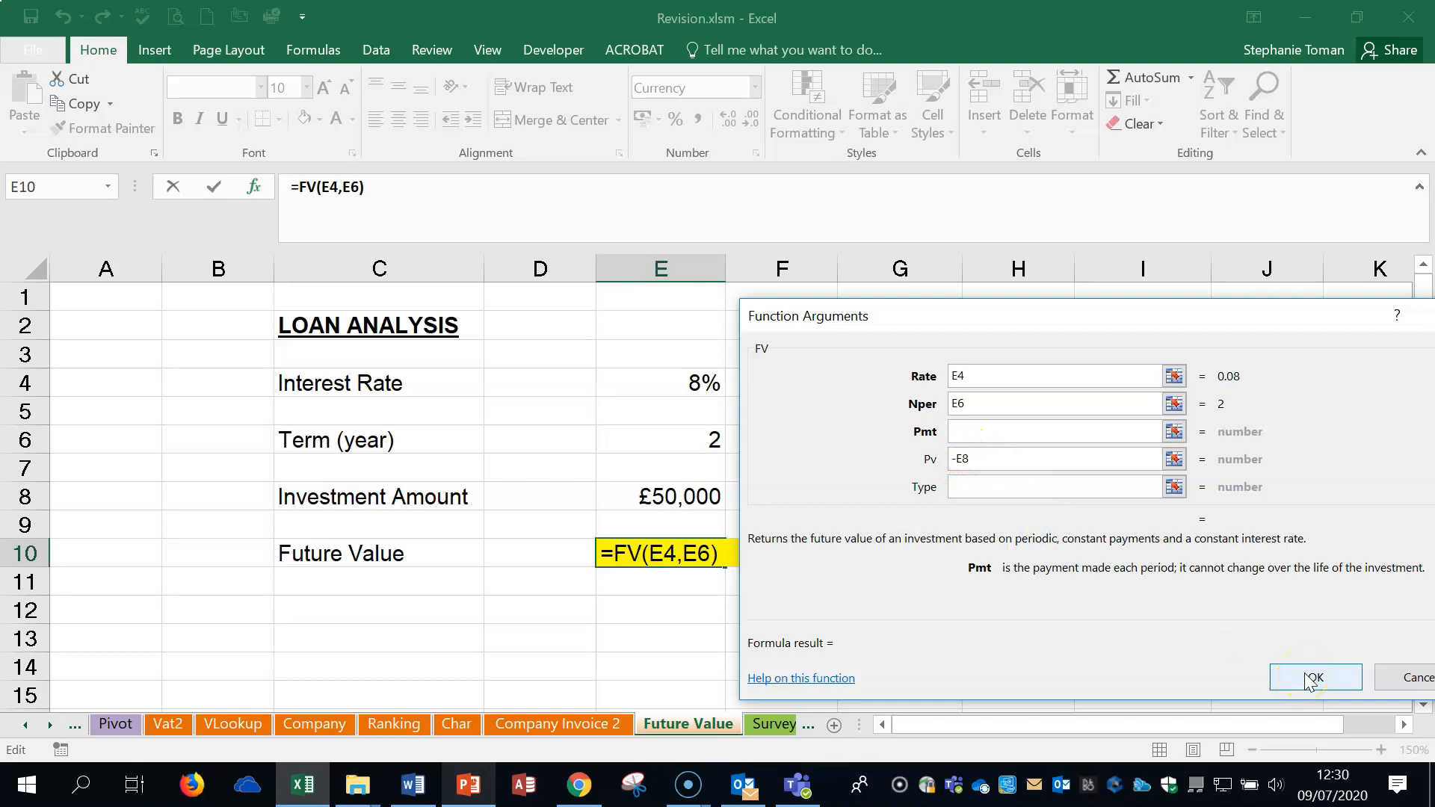
Step: Confirm the FV function in E10 with -E8 as its present value
{"action": "left_click", "coordinate": [956, 458]}
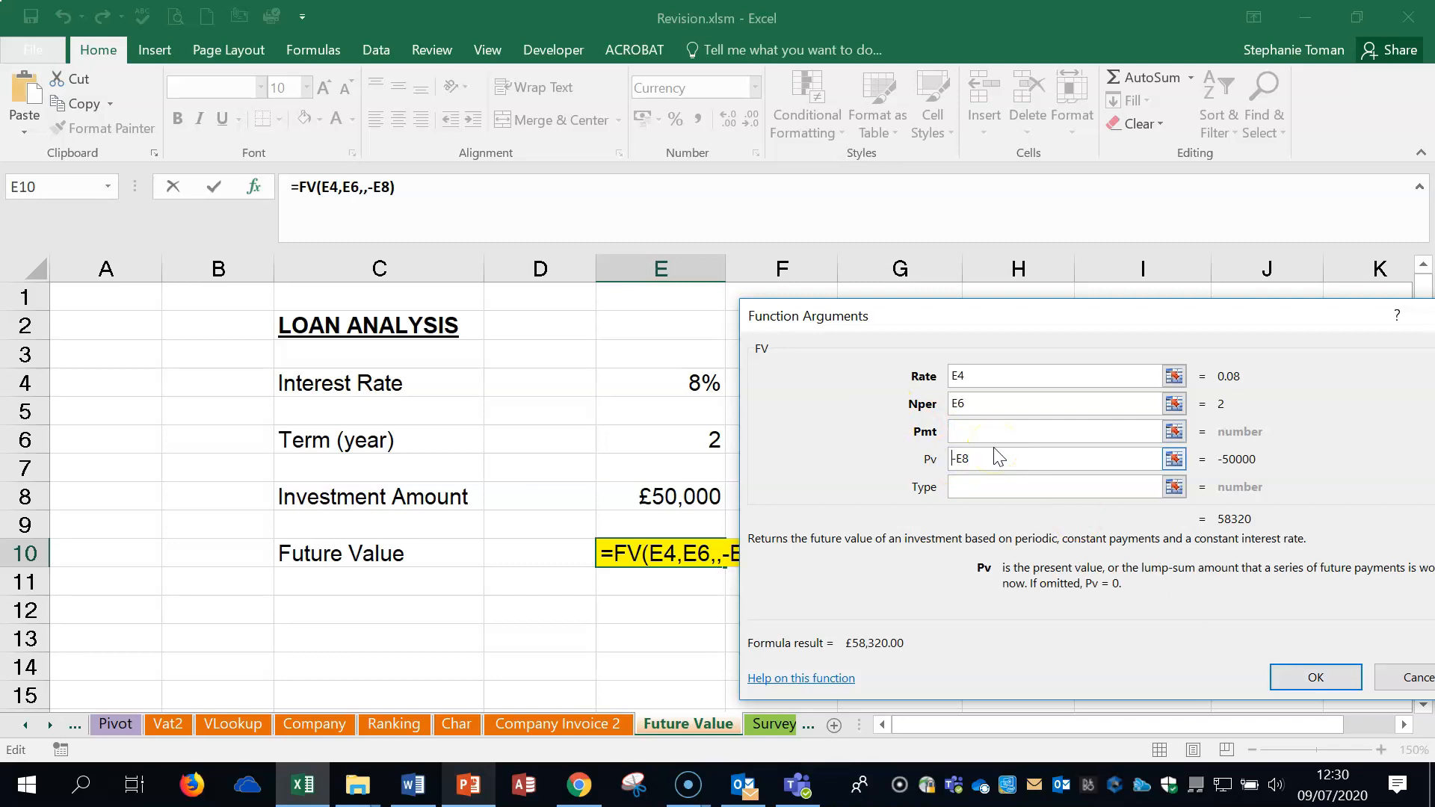
{"action": "left_click", "coordinate": [1316, 678]}
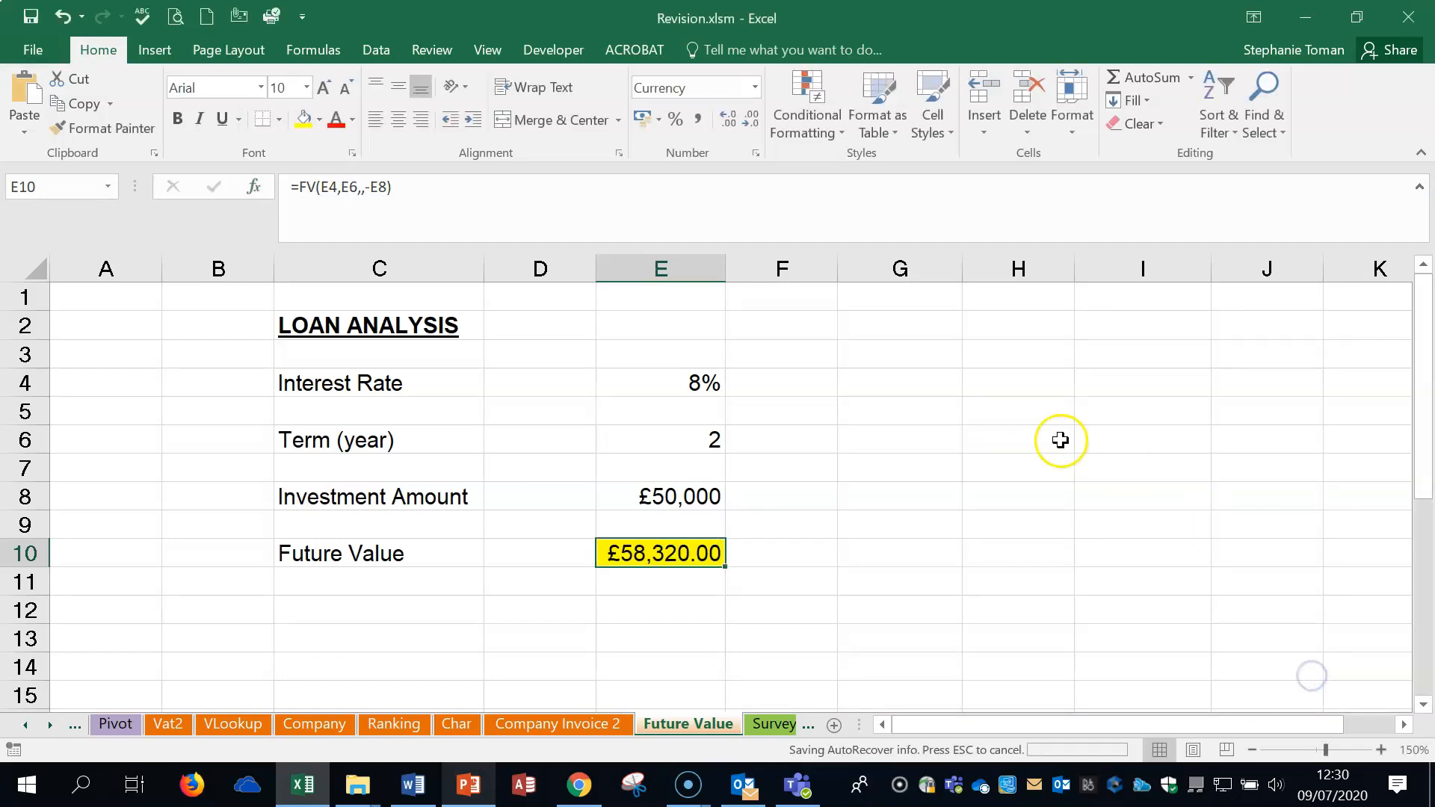
{"action": "left_click", "coordinate": [968, 443]}
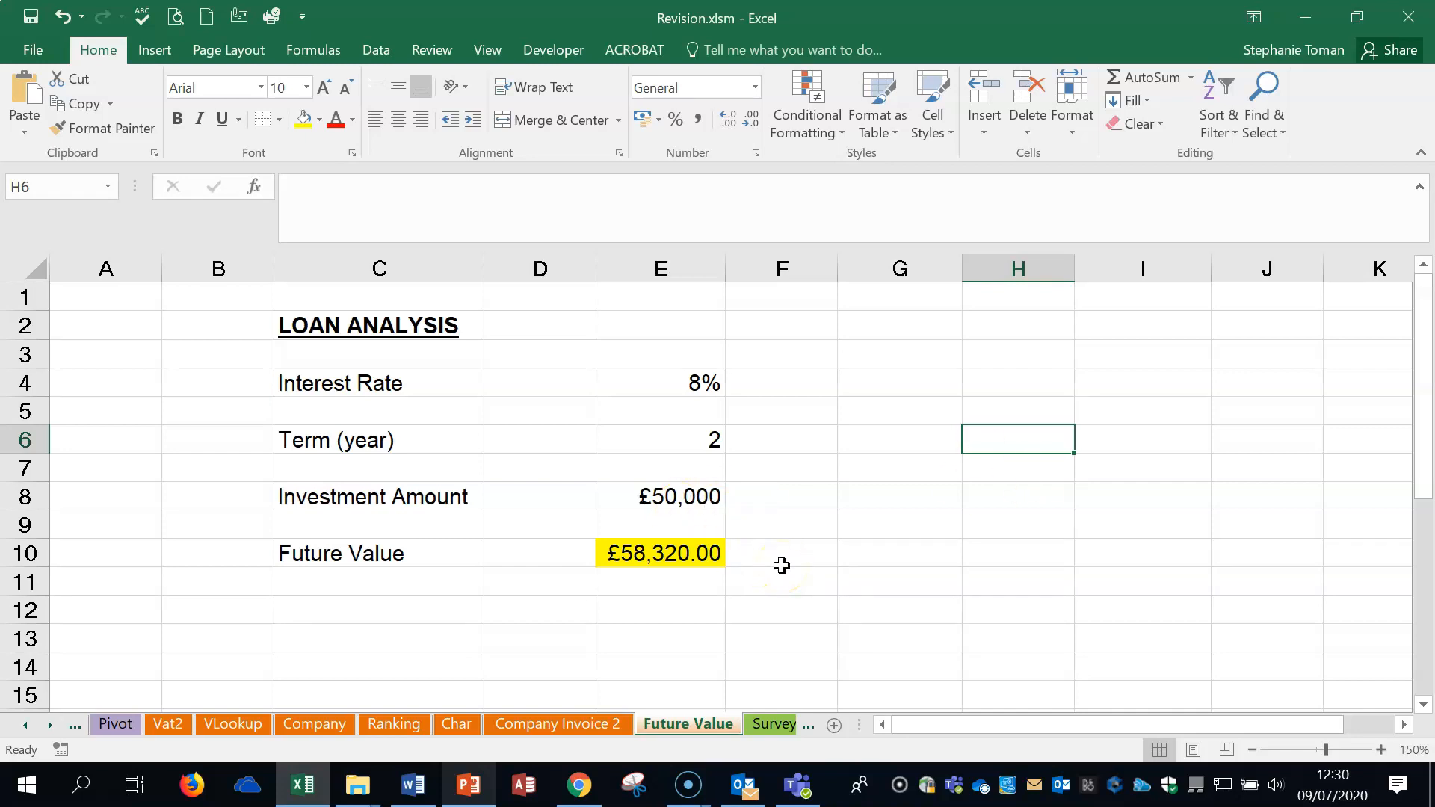
Step: Open the Survey worksheet, read question 36 in the Word document, and return to Excel
{"action": "left_click", "coordinate": [766, 725]}
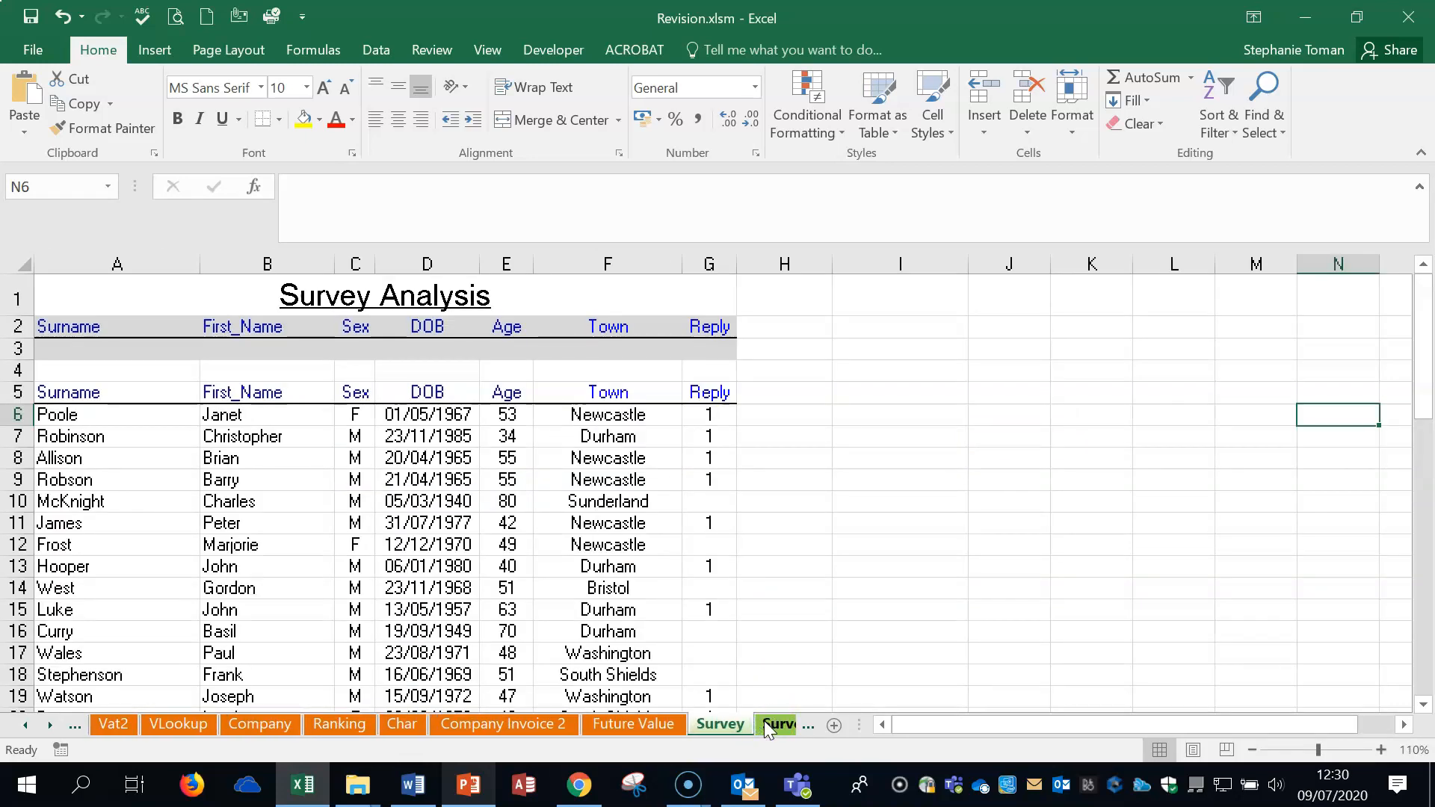
{"action": "left_click", "coordinate": [419, 792]}
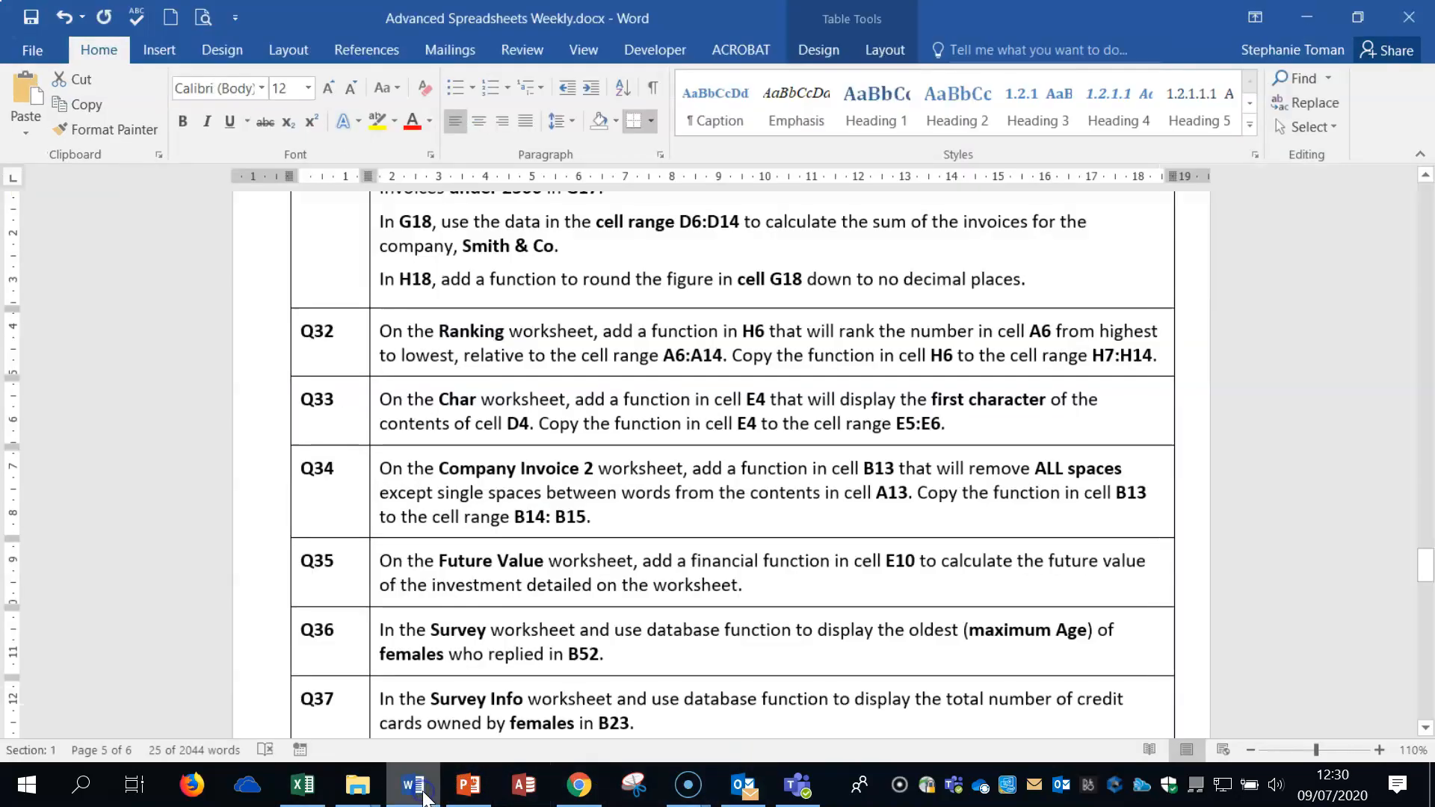
{"action": "left_click", "coordinate": [260, 653]}
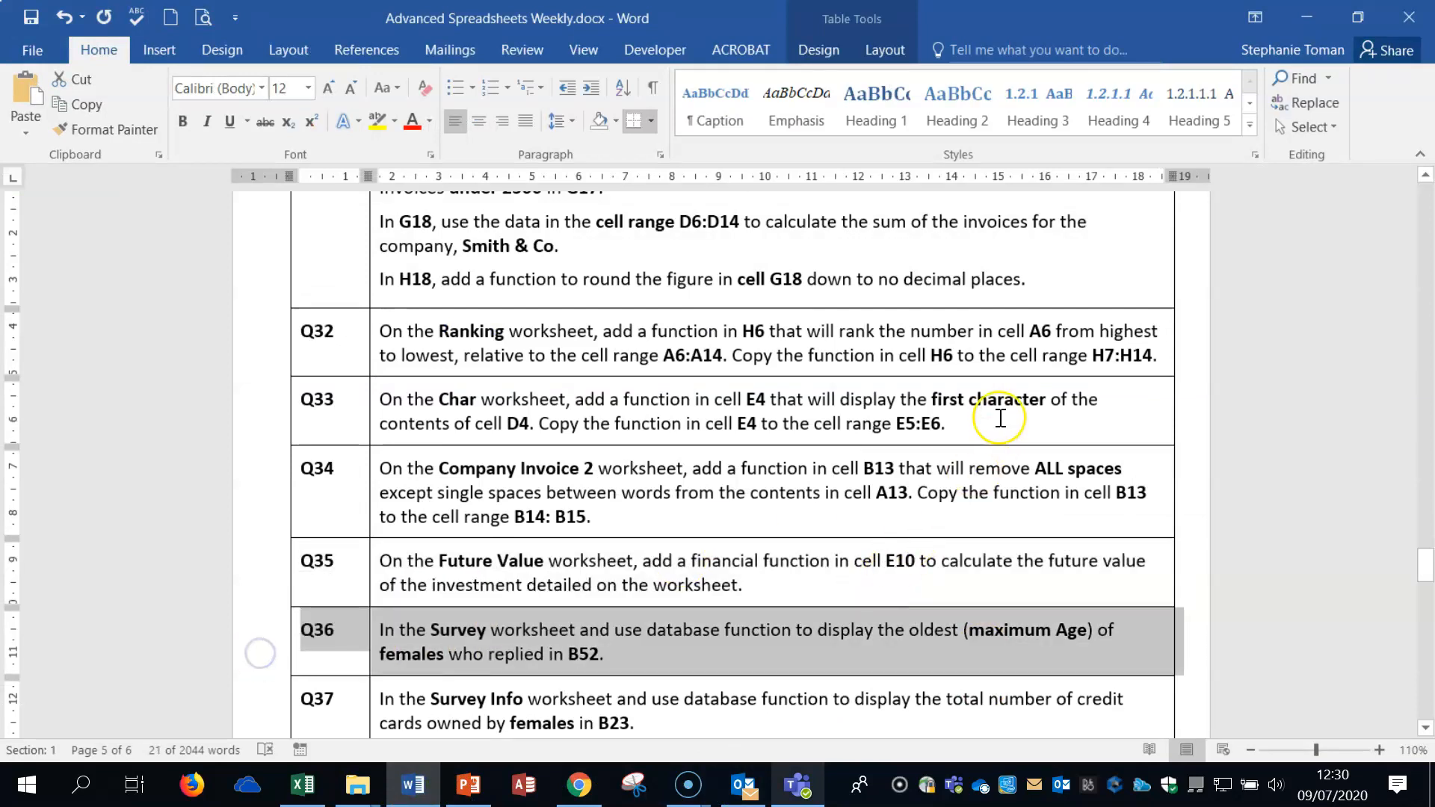
{"action": "scroll", "coordinate": [1000, 417], "scroll_direction": "down", "scroll_amount": 3}
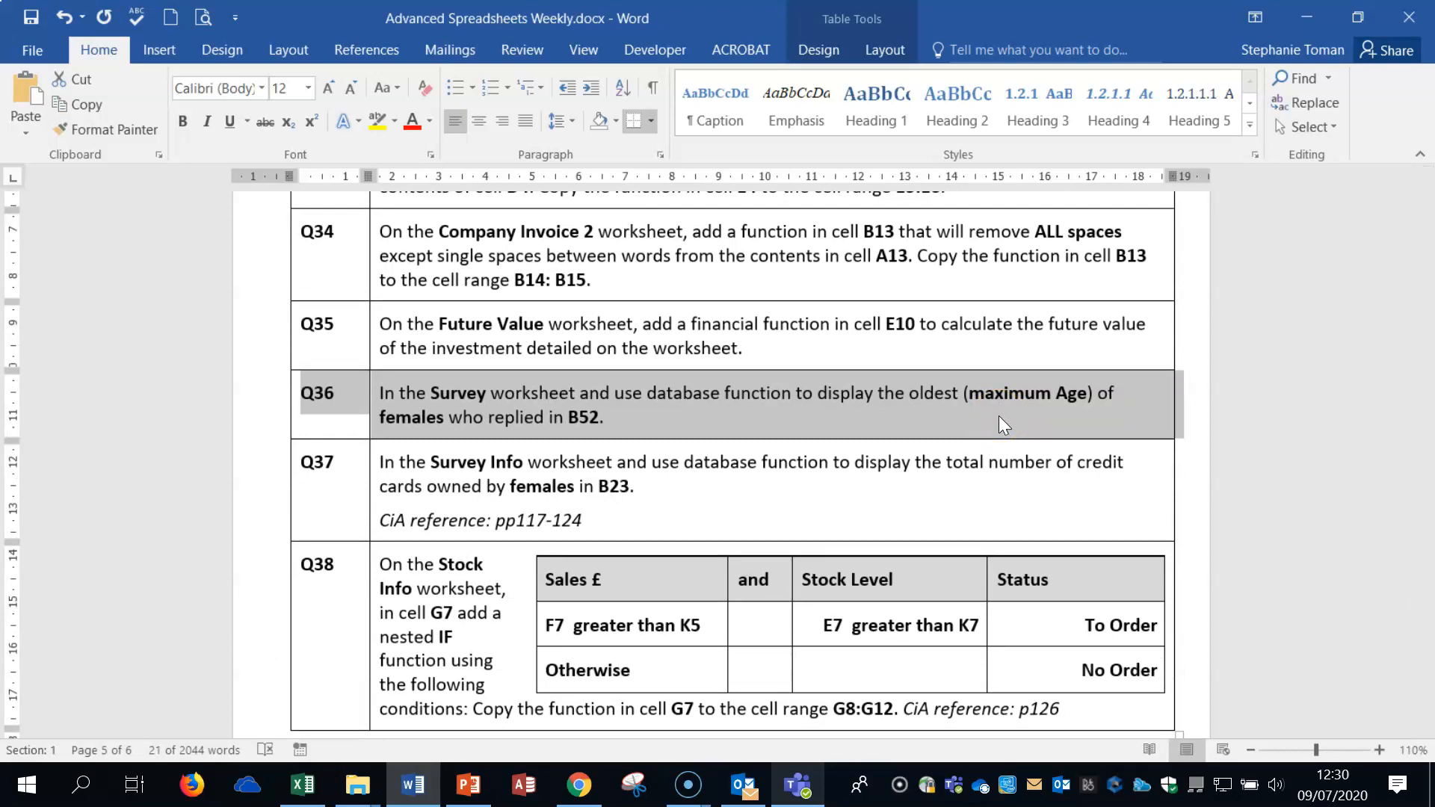
{"action": "left_click", "coordinate": [1309, 18]}
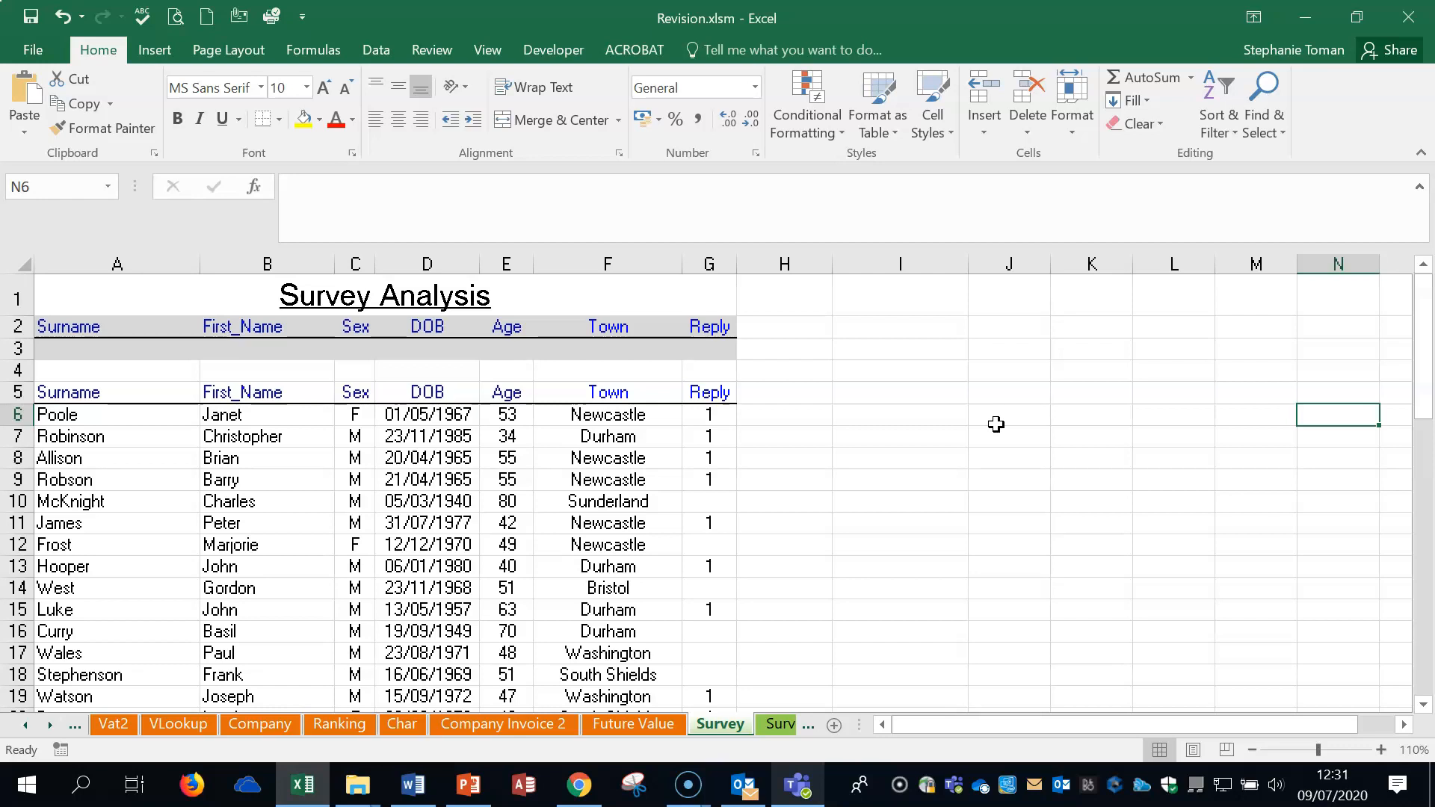
Step: Enter the criteria F under Sex in C3 and 1 under Reply in G3
{"action": "left_click", "coordinate": [353, 349]}
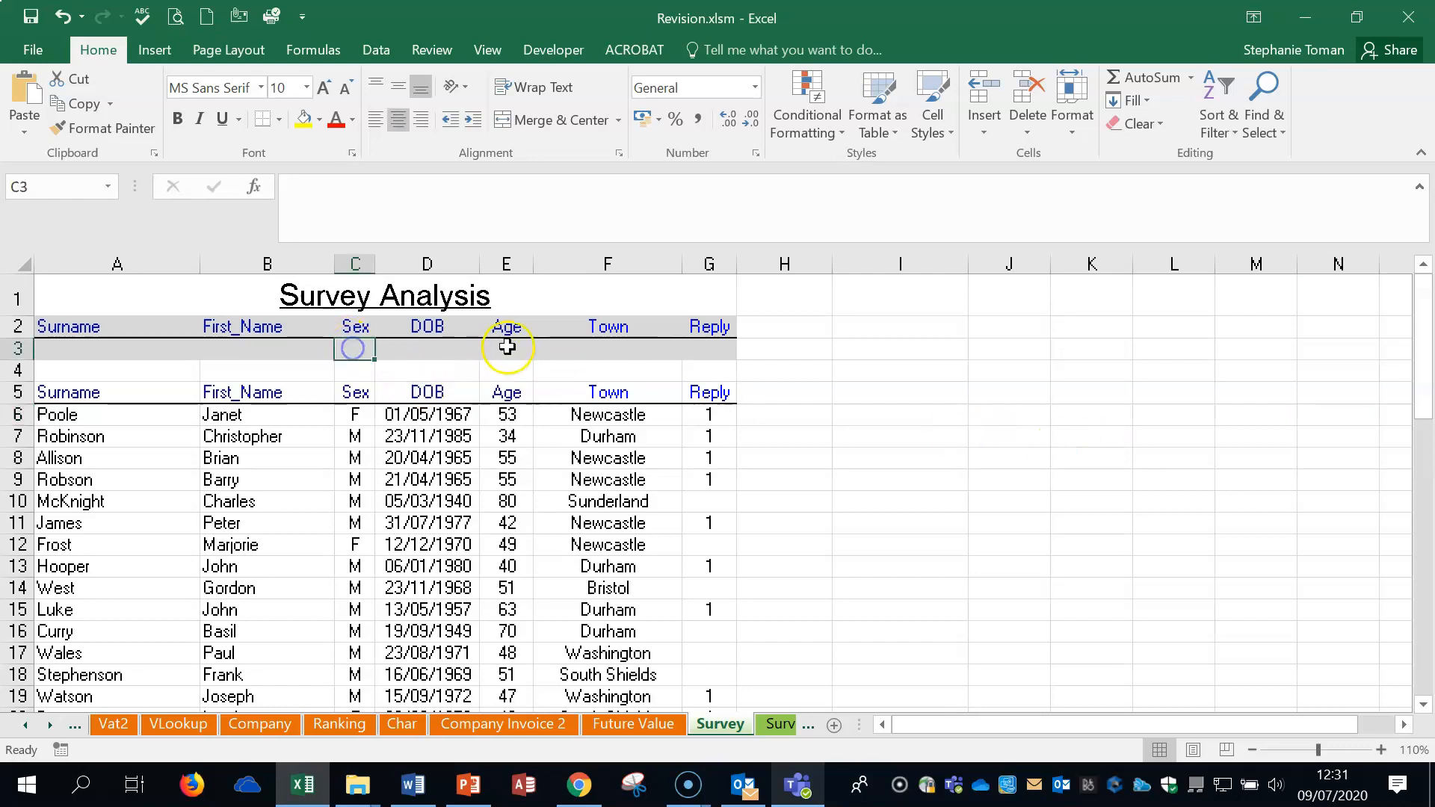
{"action": "type", "text": "F"}
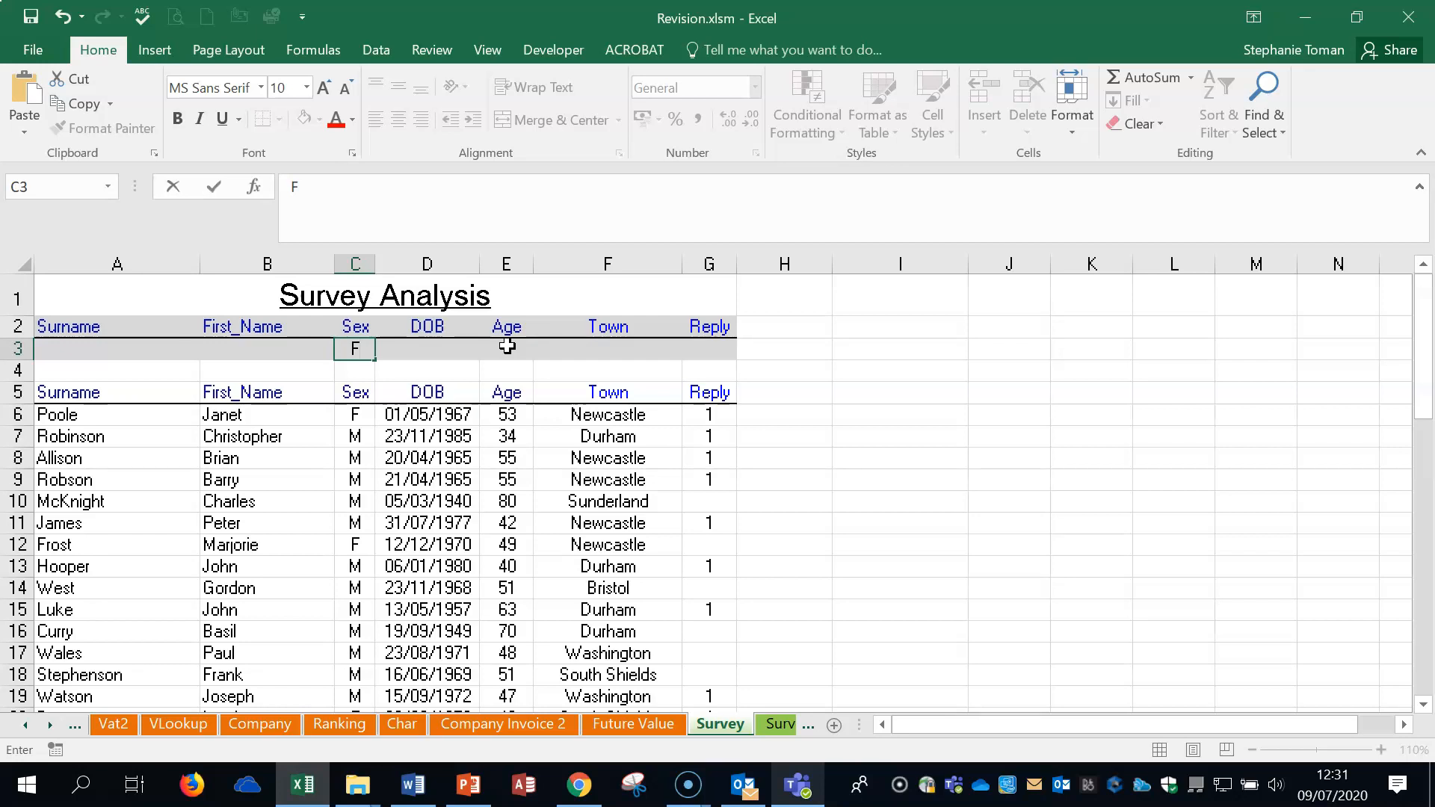
{"action": "left_click", "coordinate": [710, 349]}
{"action": "type", "text": "1"}
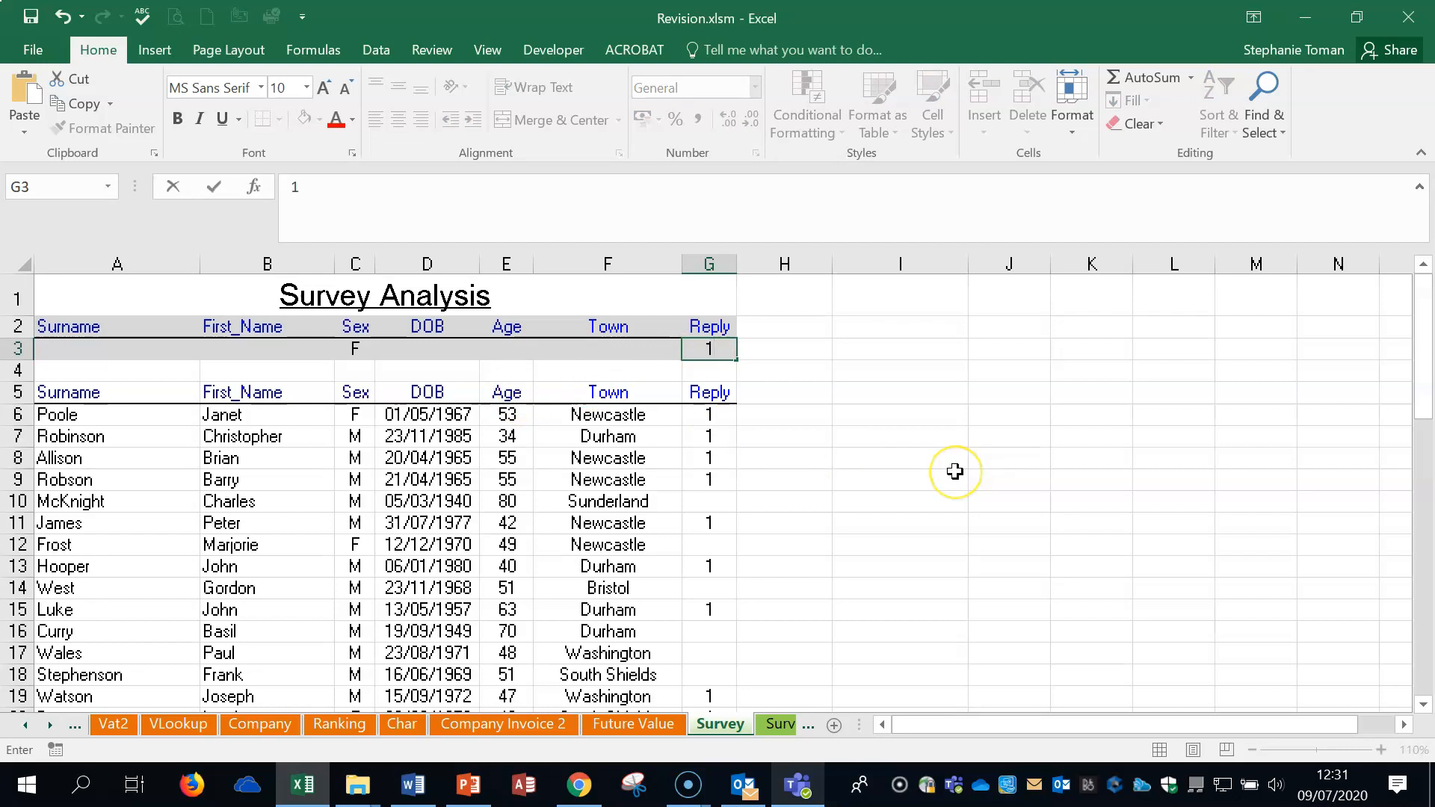
Step: Start a DMAX function in B52 and open its function arguments
{"action": "scroll", "coordinate": [955, 471], "scroll_direction": "down", "scroll_amount": 12}
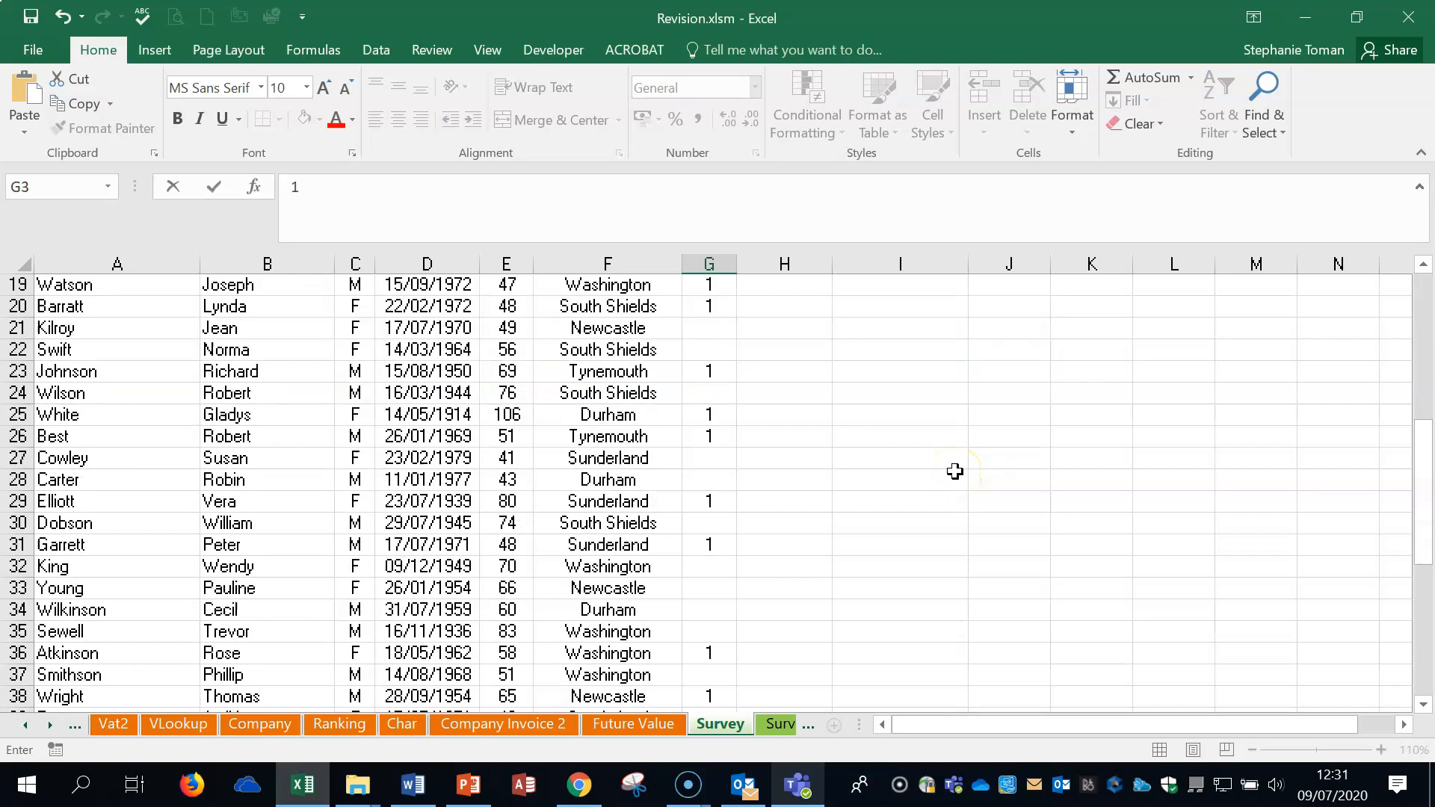
{"action": "left_click", "coordinate": [279, 625]}
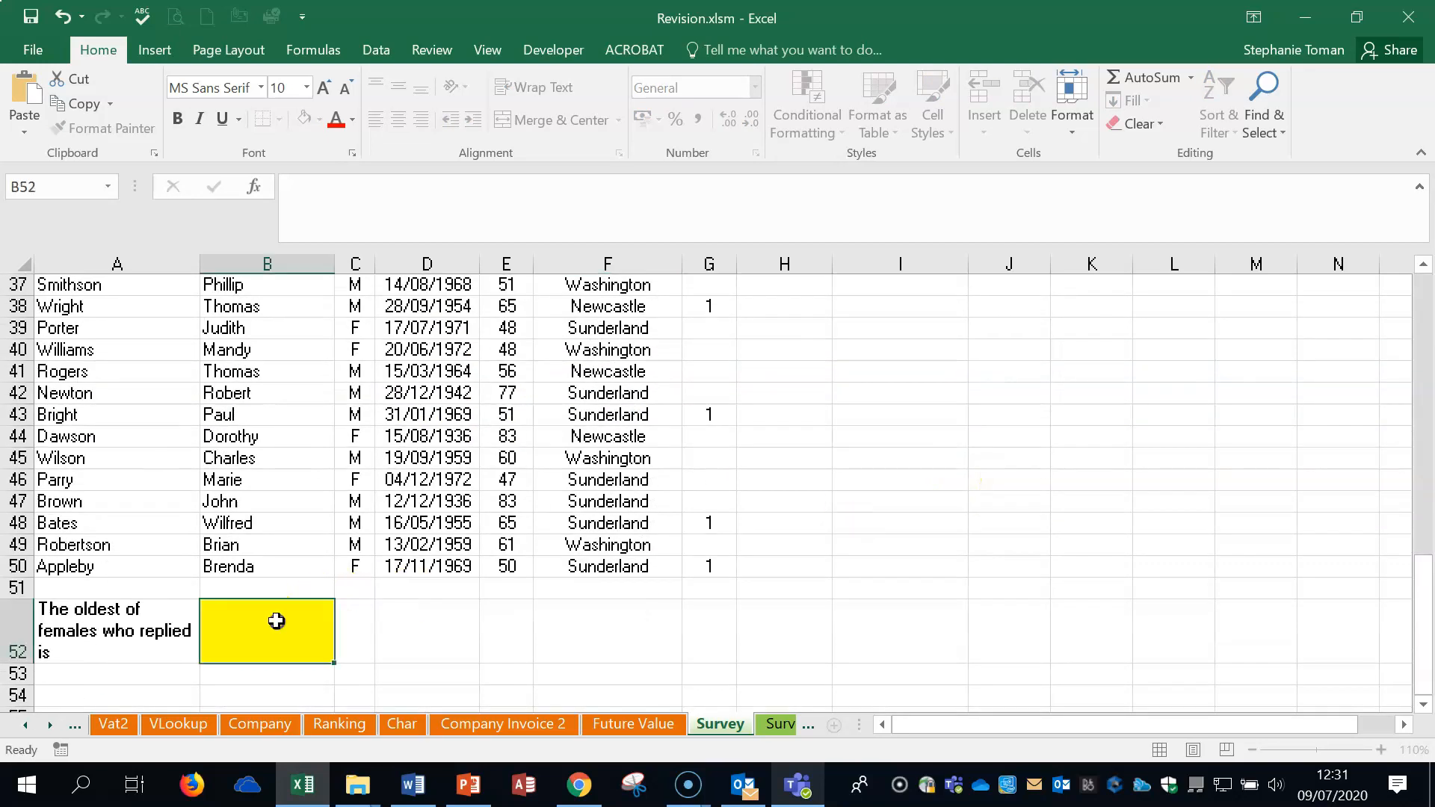
{"action": "type", "text": "="}
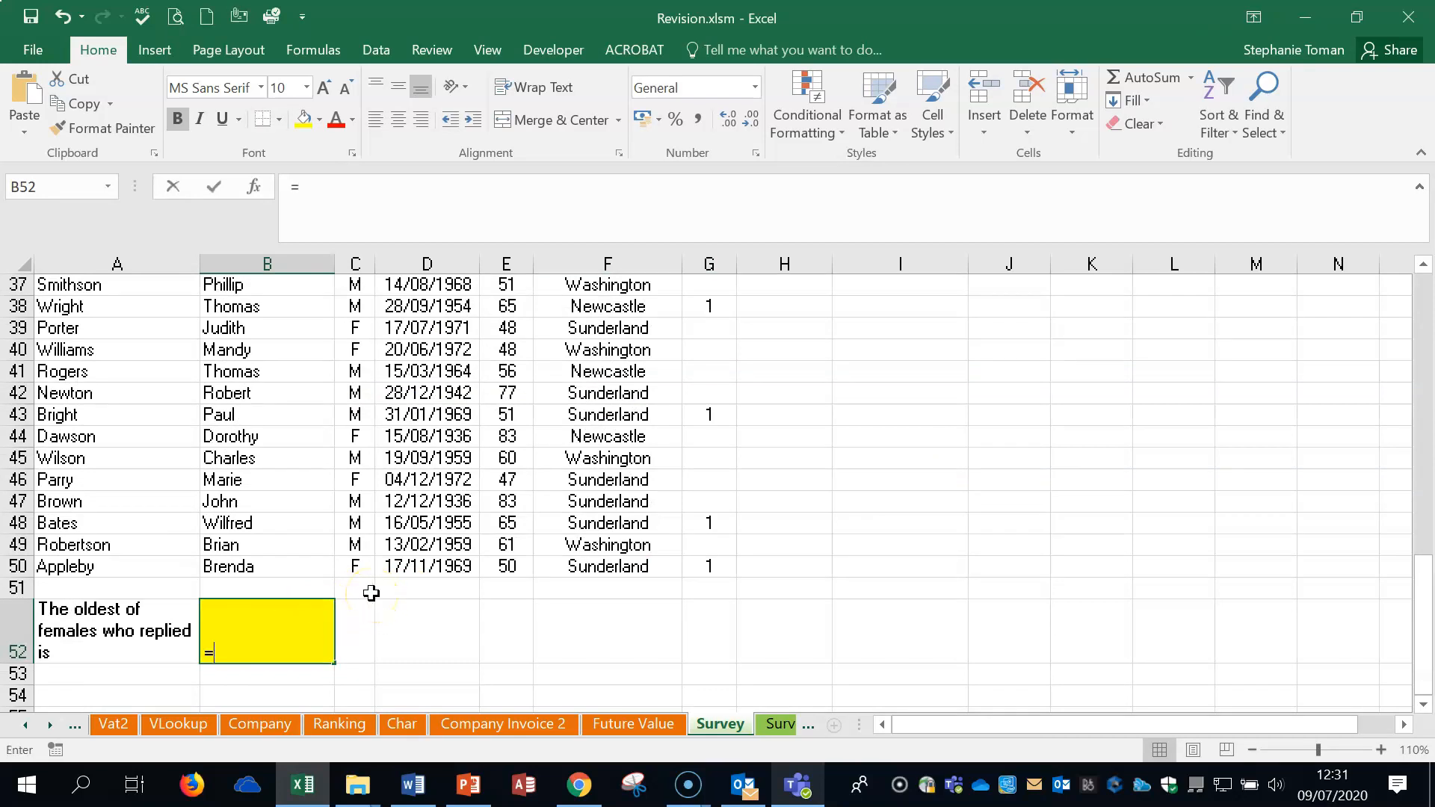
{"action": "type", "text": "da"}
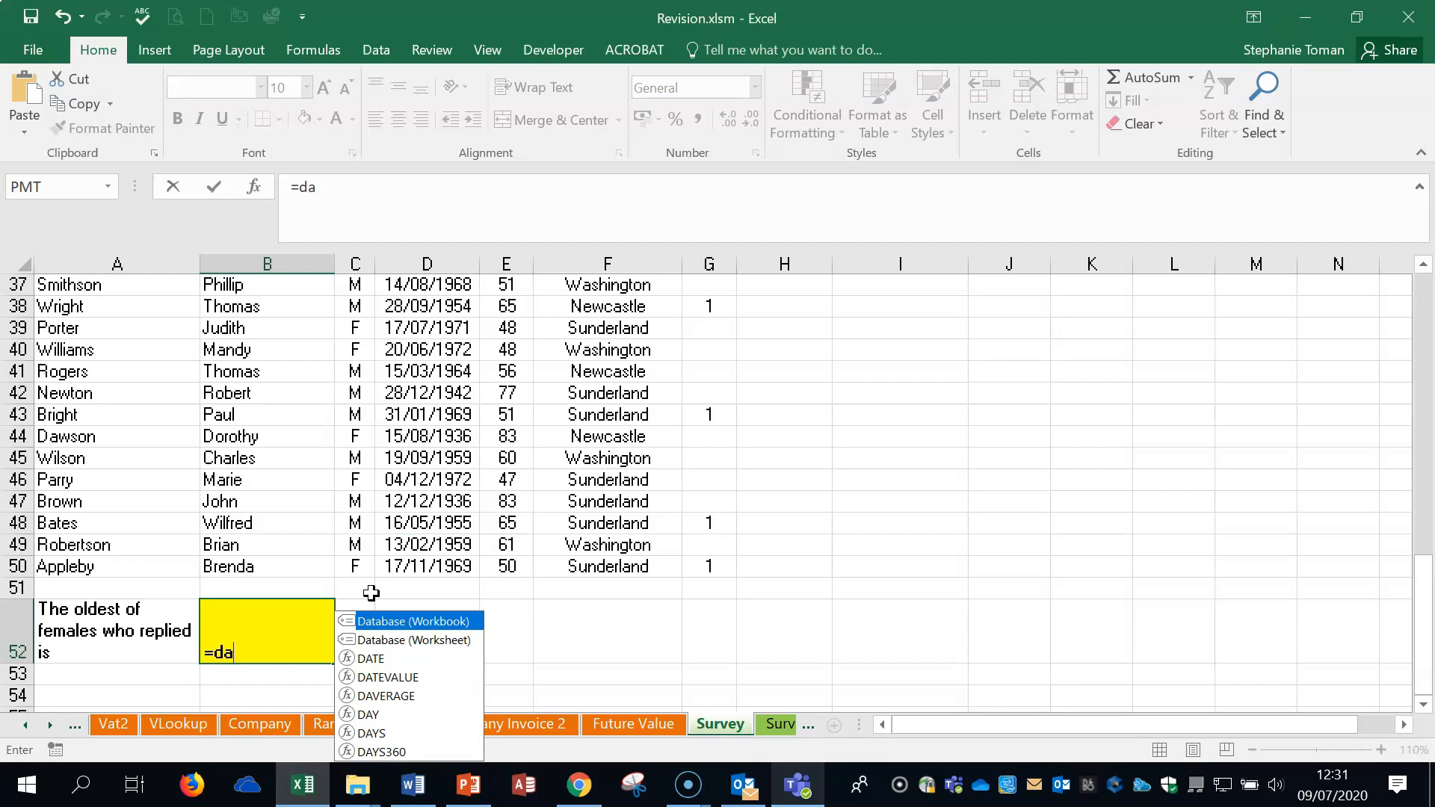
{"action": "key", "text": "BackSpace"}
{"action": "type", "text": "m"}
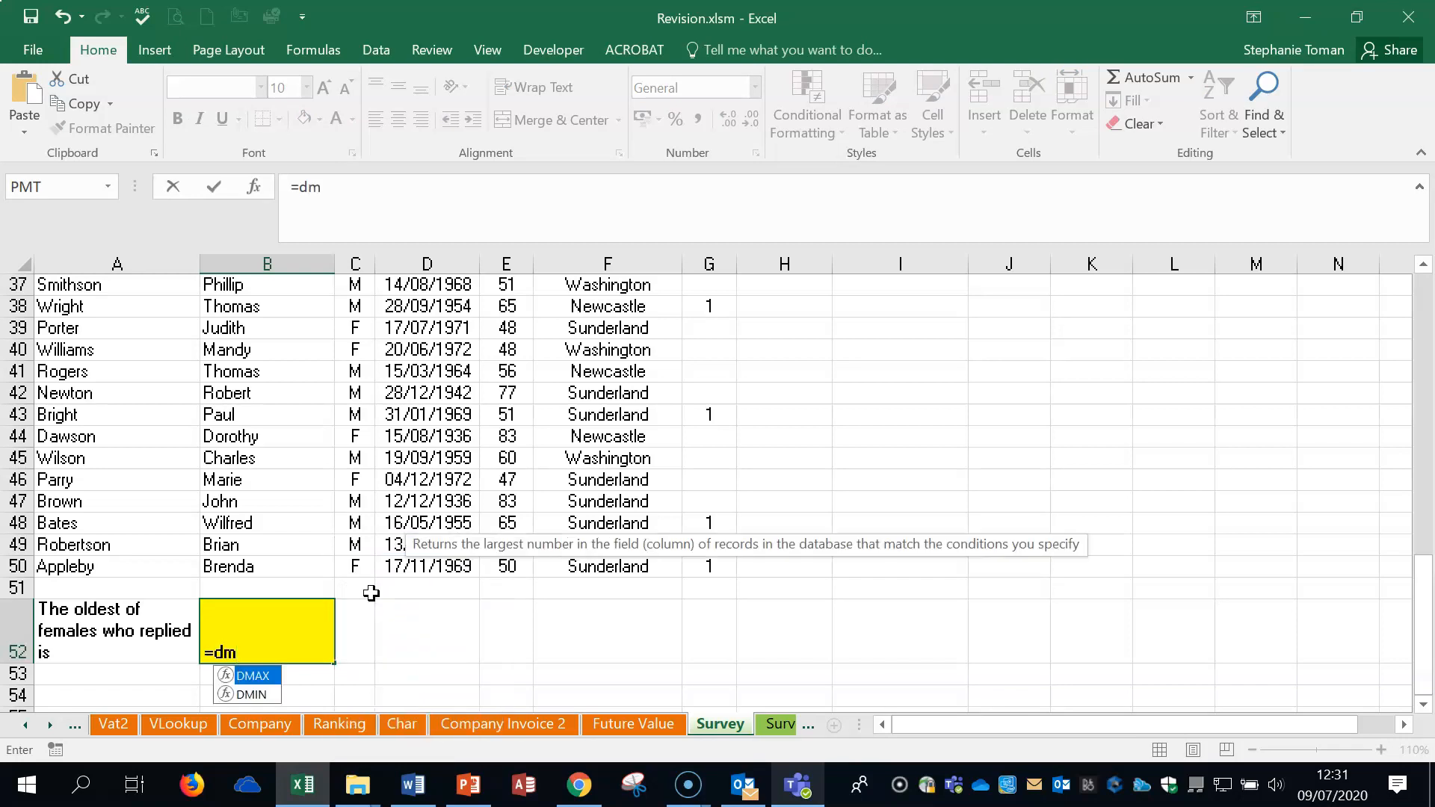
{"action": "type", "text": "a"}
{"action": "double_click", "coordinate": [251, 677]}
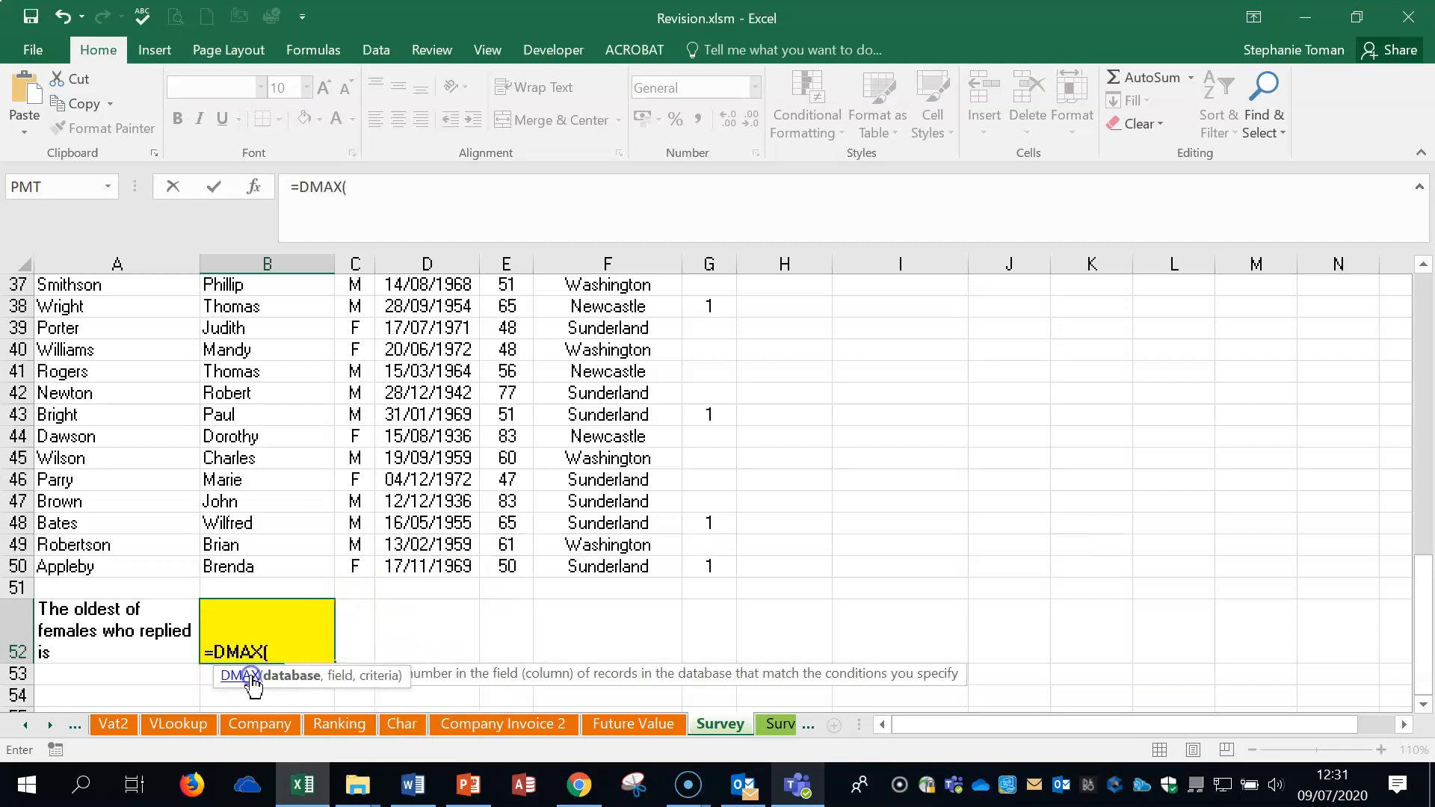
{"action": "left_click", "coordinate": [262, 187]}
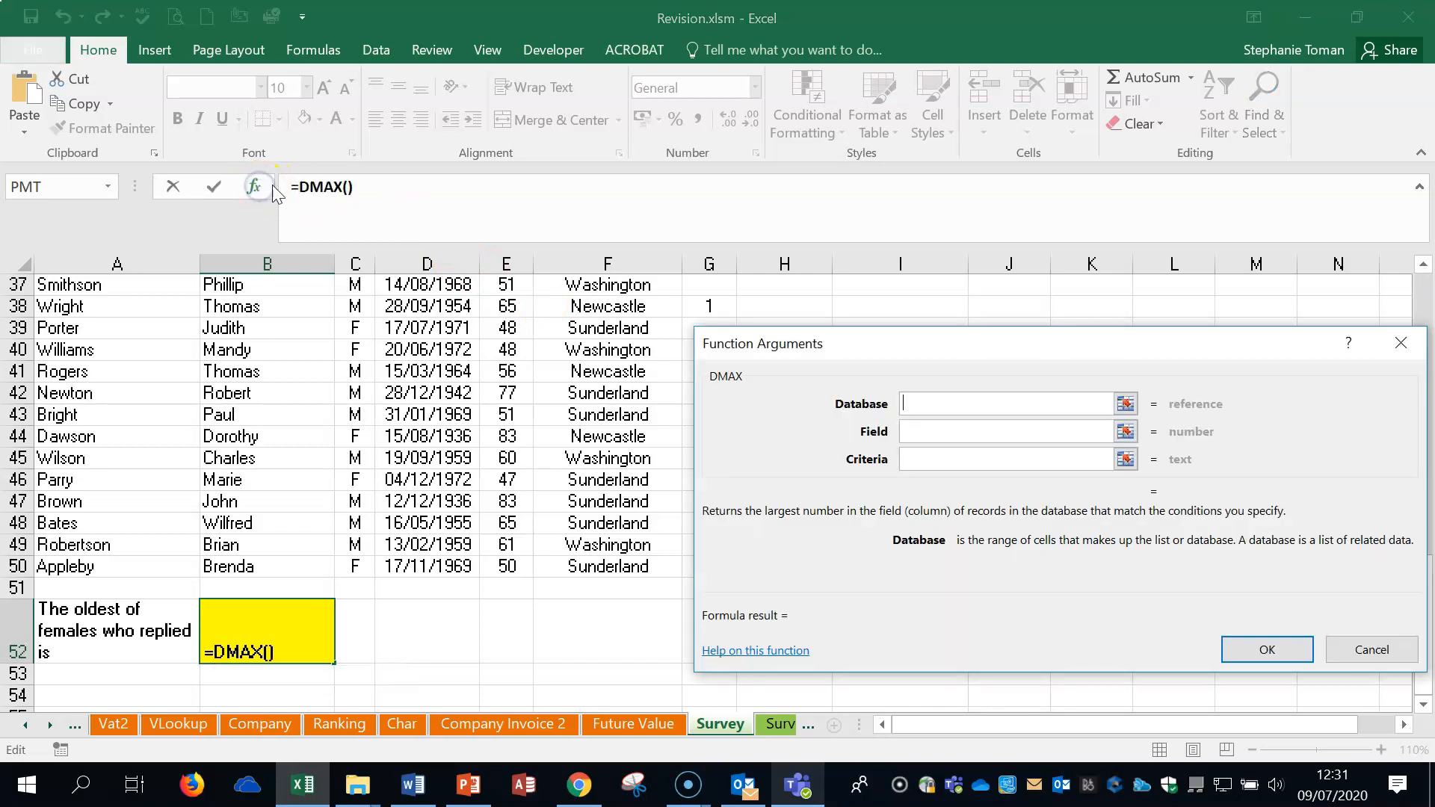
Step: Set the DMAX Database argument to the survey table with its headings, A5:G50, and the Field to the Age heading in E5
{"action": "scroll", "coordinate": [446, 429], "scroll_direction": "up", "scroll_amount": 3}
{"action": "scroll", "coordinate": [446, 428], "scroll_direction": "up", "scroll_amount": 8}
{"action": "left_click_drag", "start_coordinate": [97, 308], "coordinate": [718, 589]}
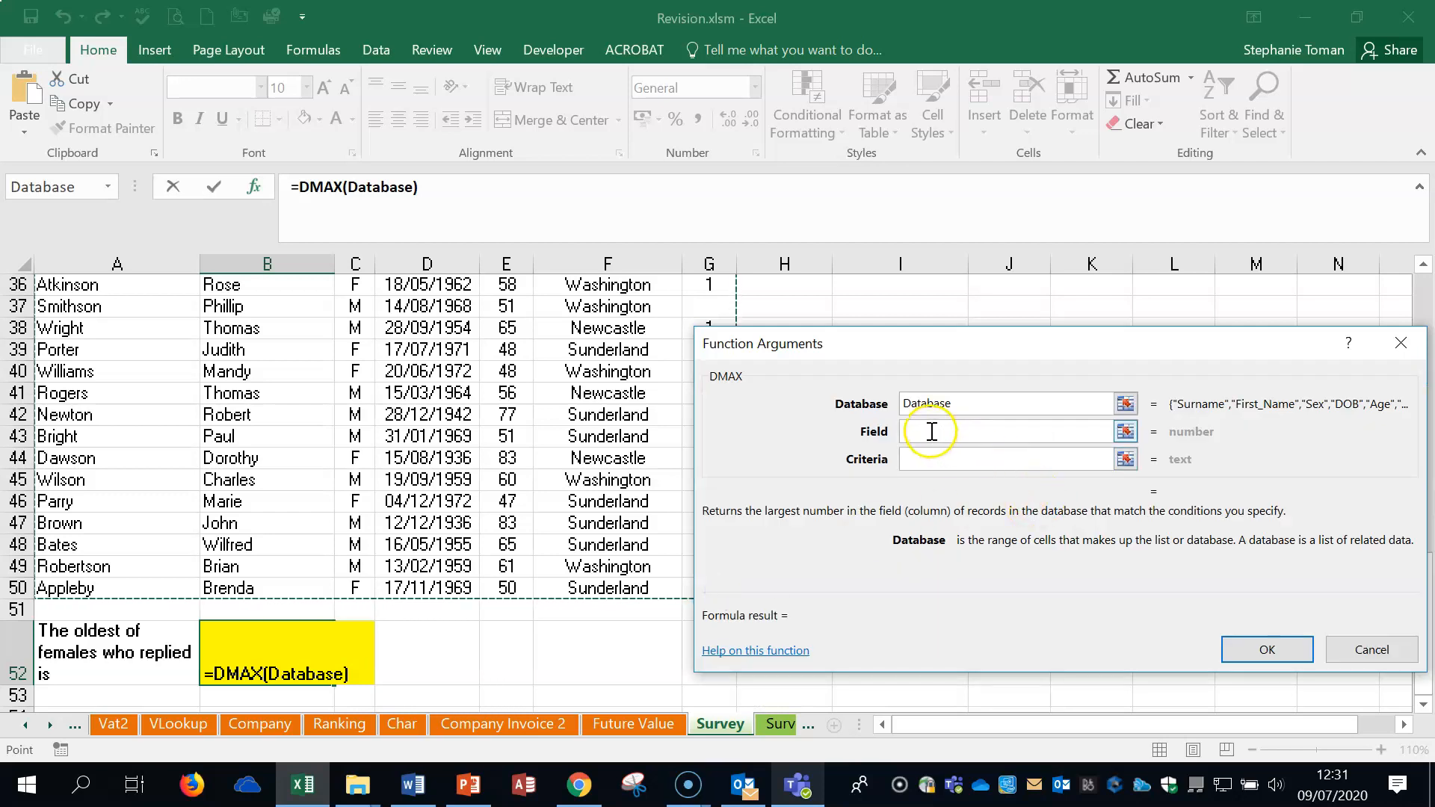
{"action": "left_click", "coordinate": [932, 432]}
{"action": "scroll", "coordinate": [577, 460], "scroll_direction": "up", "scroll_amount": 5}
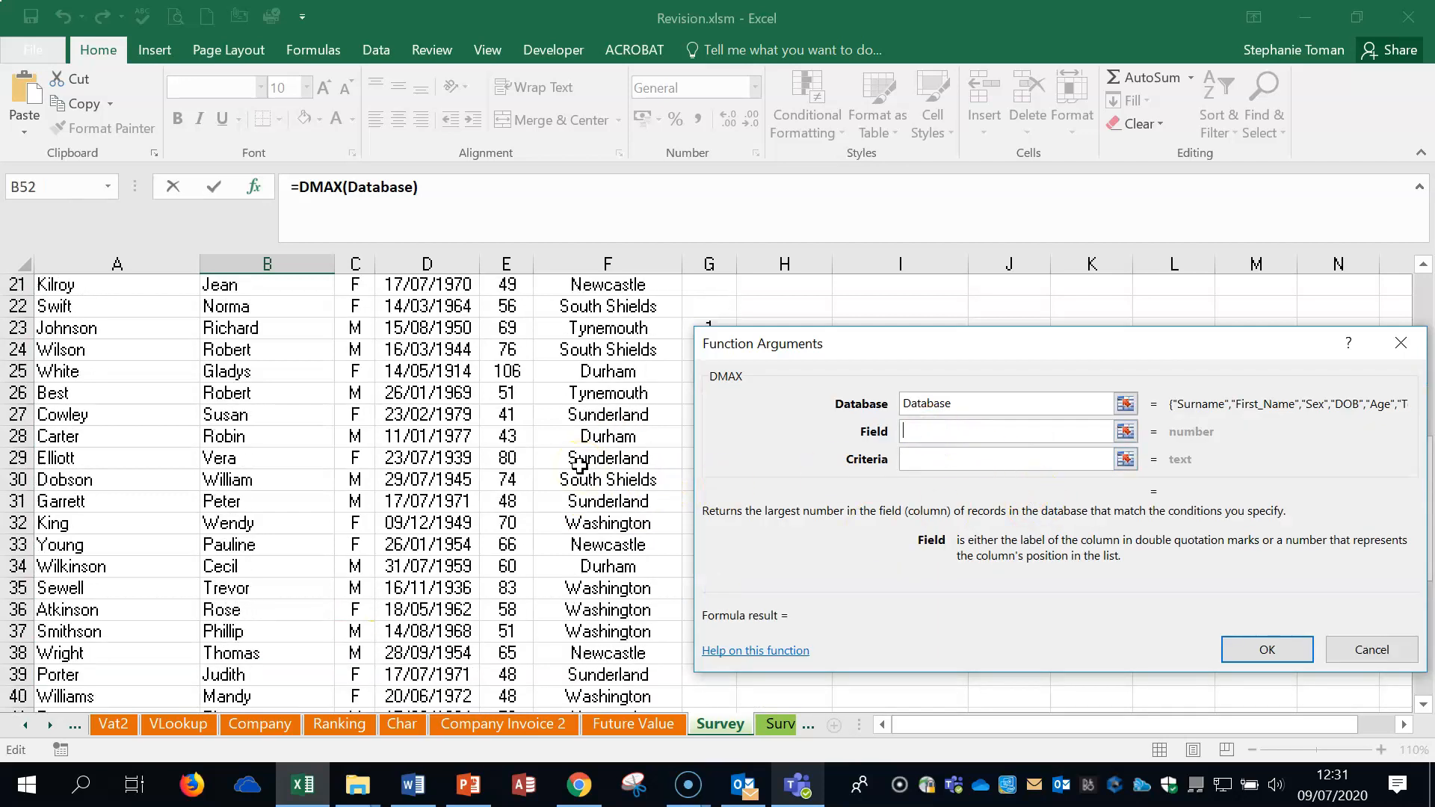
{"action": "scroll", "coordinate": [579, 463], "scroll_direction": "up", "scroll_amount": 7}
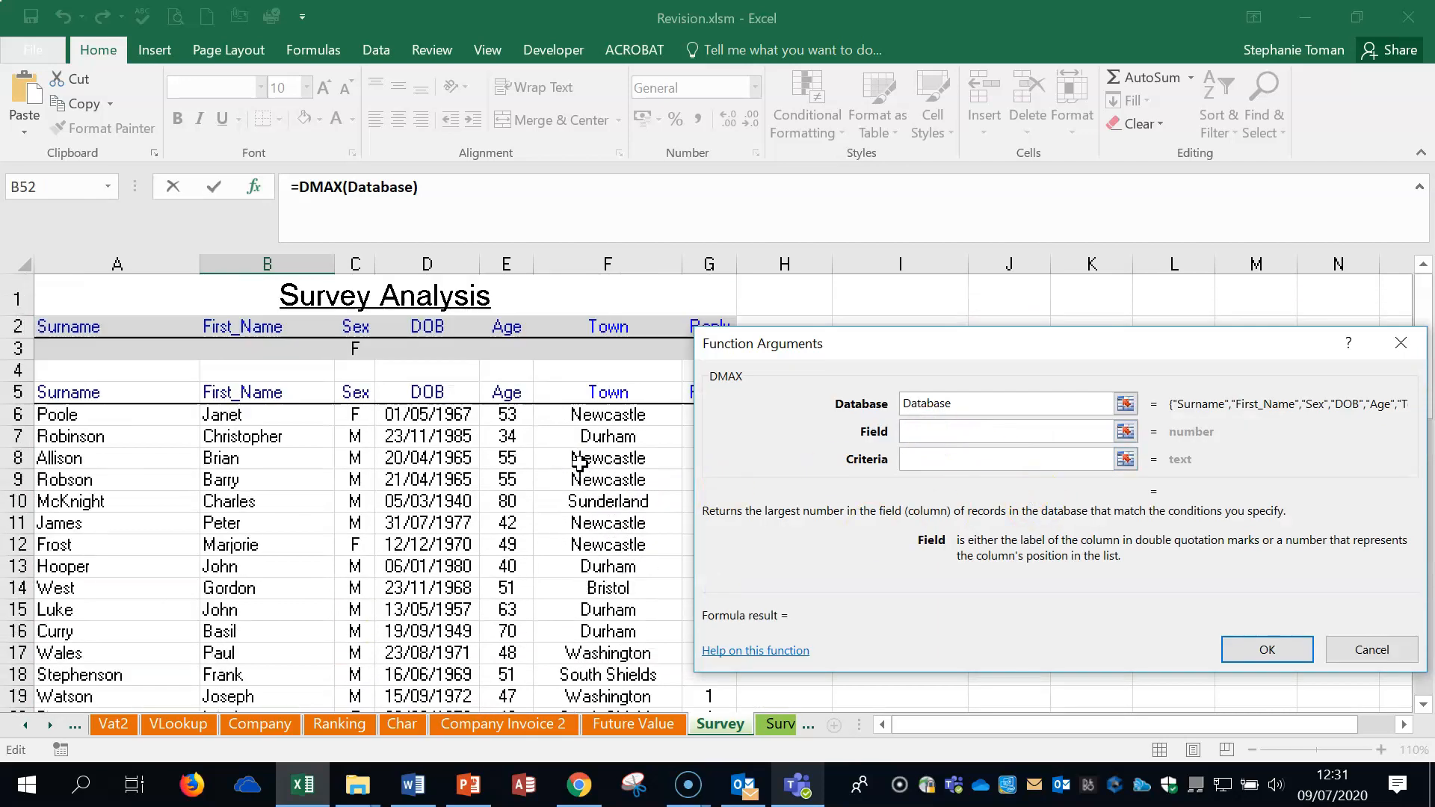
{"action": "left_click", "coordinate": [503, 391]}
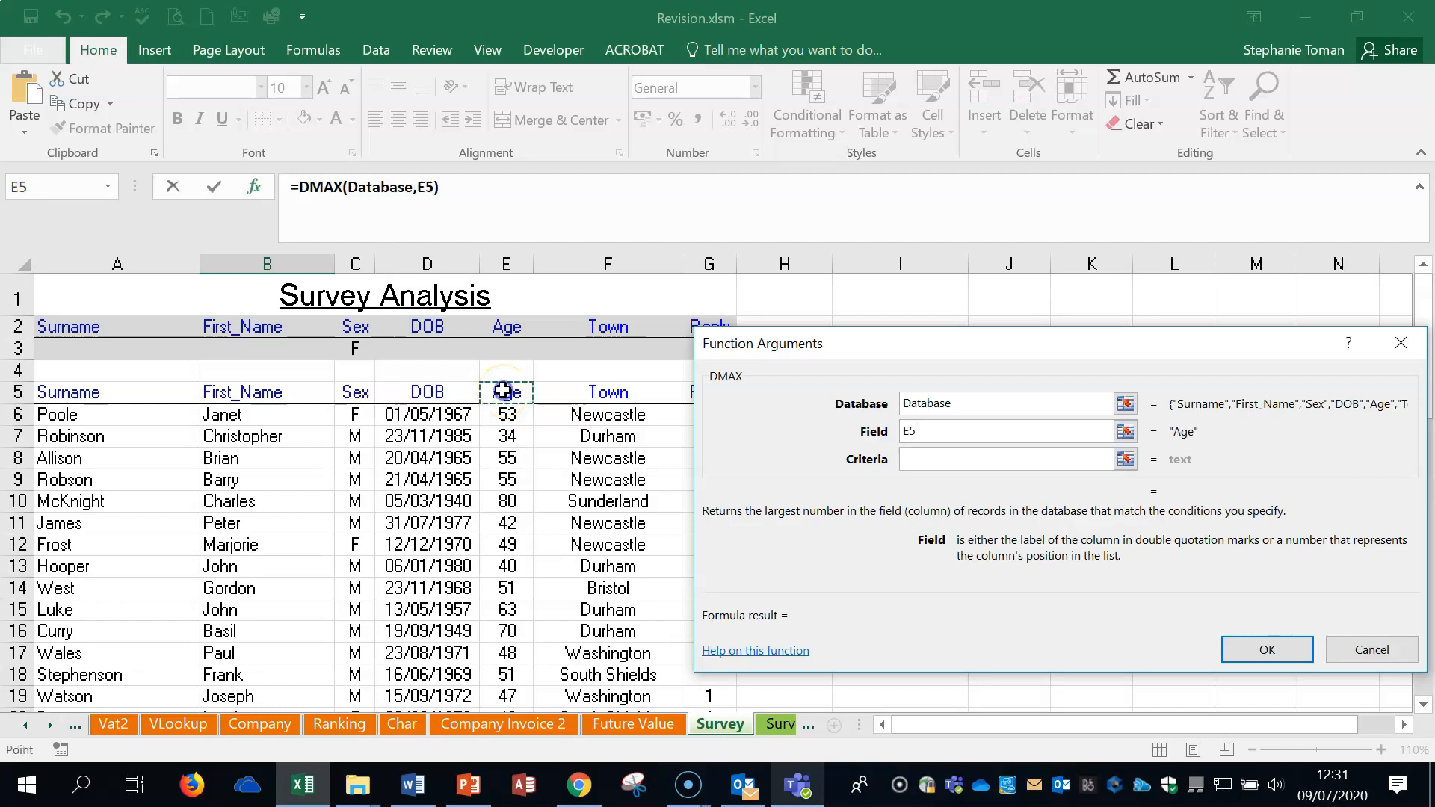
Step: Set the DMAX Criteria argument to A2:G3 and confirm the function
{"action": "left_click_drag", "start_coordinate": [922, 343], "coordinate": [1026, 374]}
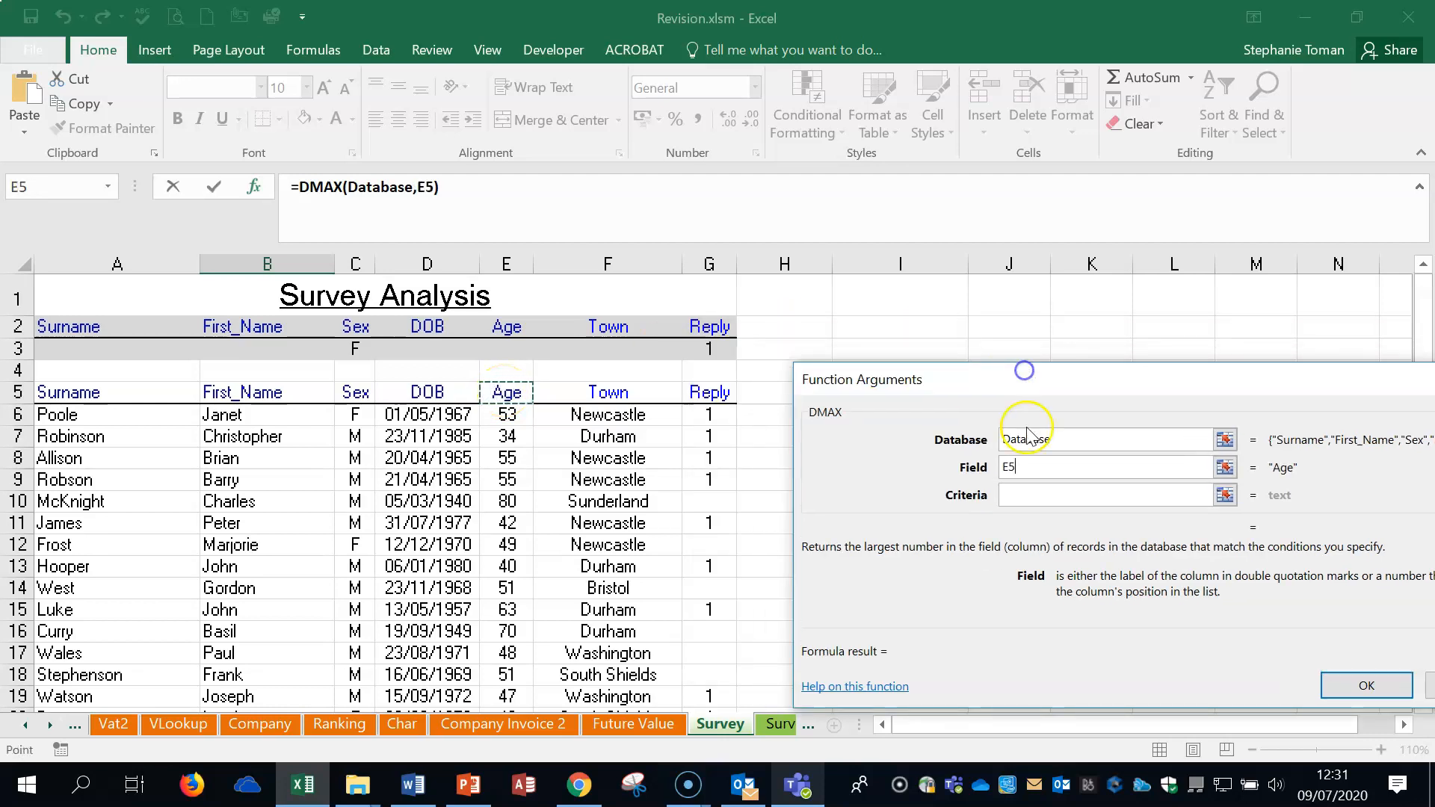
{"action": "left_click", "coordinate": [1008, 494]}
{"action": "left_click_drag", "start_coordinate": [93, 334], "coordinate": [708, 350]}
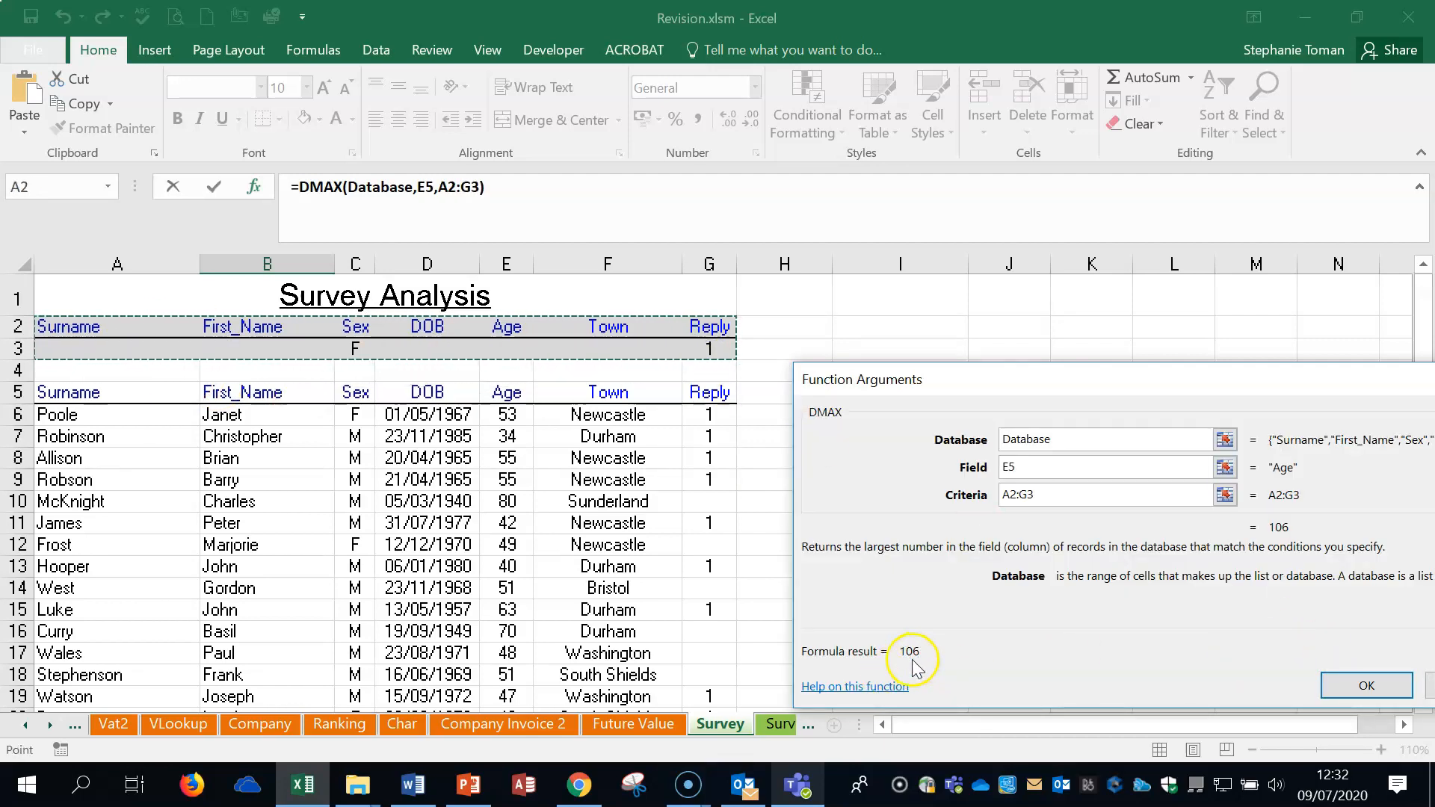
{"action": "scroll", "coordinate": [583, 588], "scroll_direction": "down", "scroll_amount": 4}
{"action": "scroll", "coordinate": [600, 587], "scroll_direction": "down", "scroll_amount": 2}
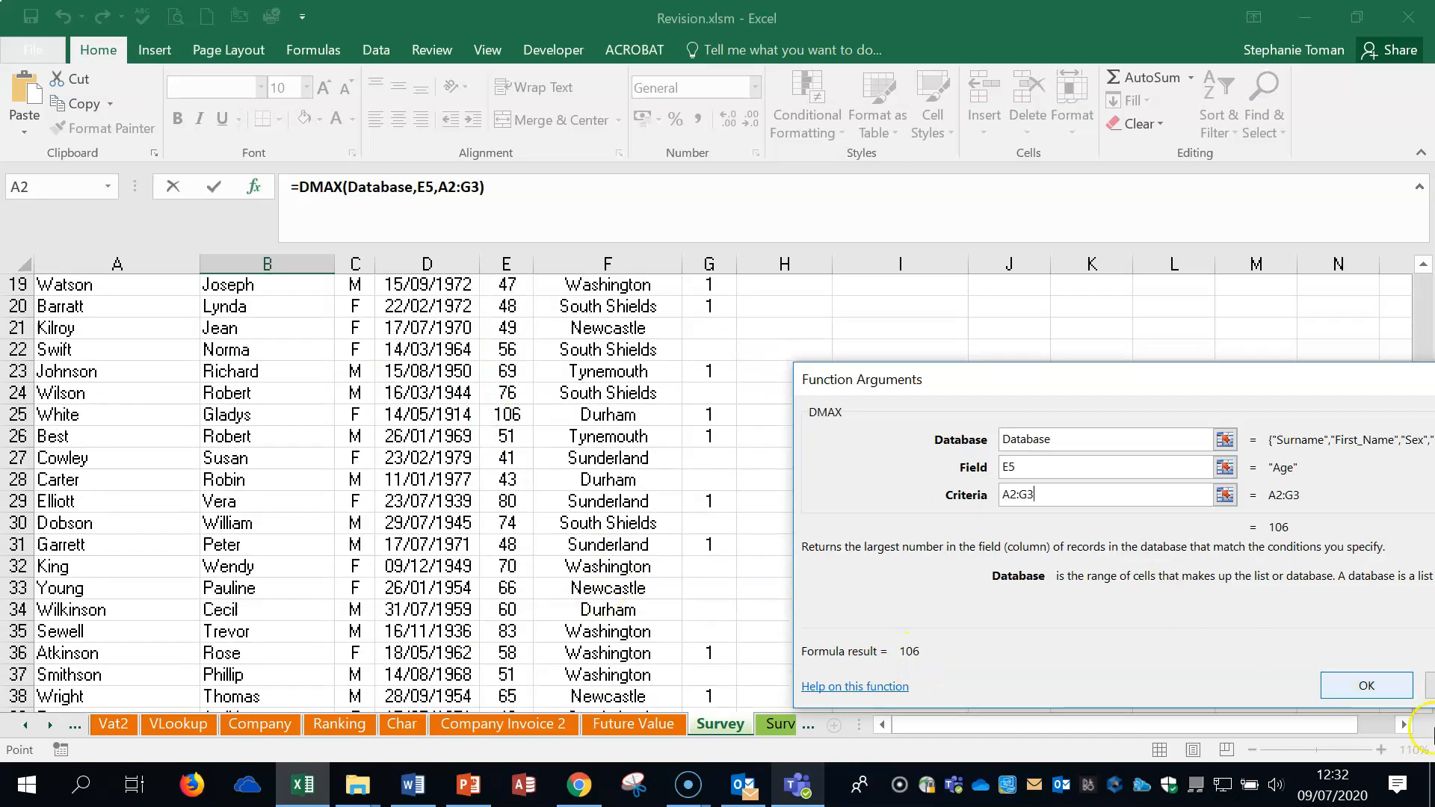
{"action": "left_click", "coordinate": [1364, 682]}
{"action": "left_click", "coordinate": [1001, 499]}
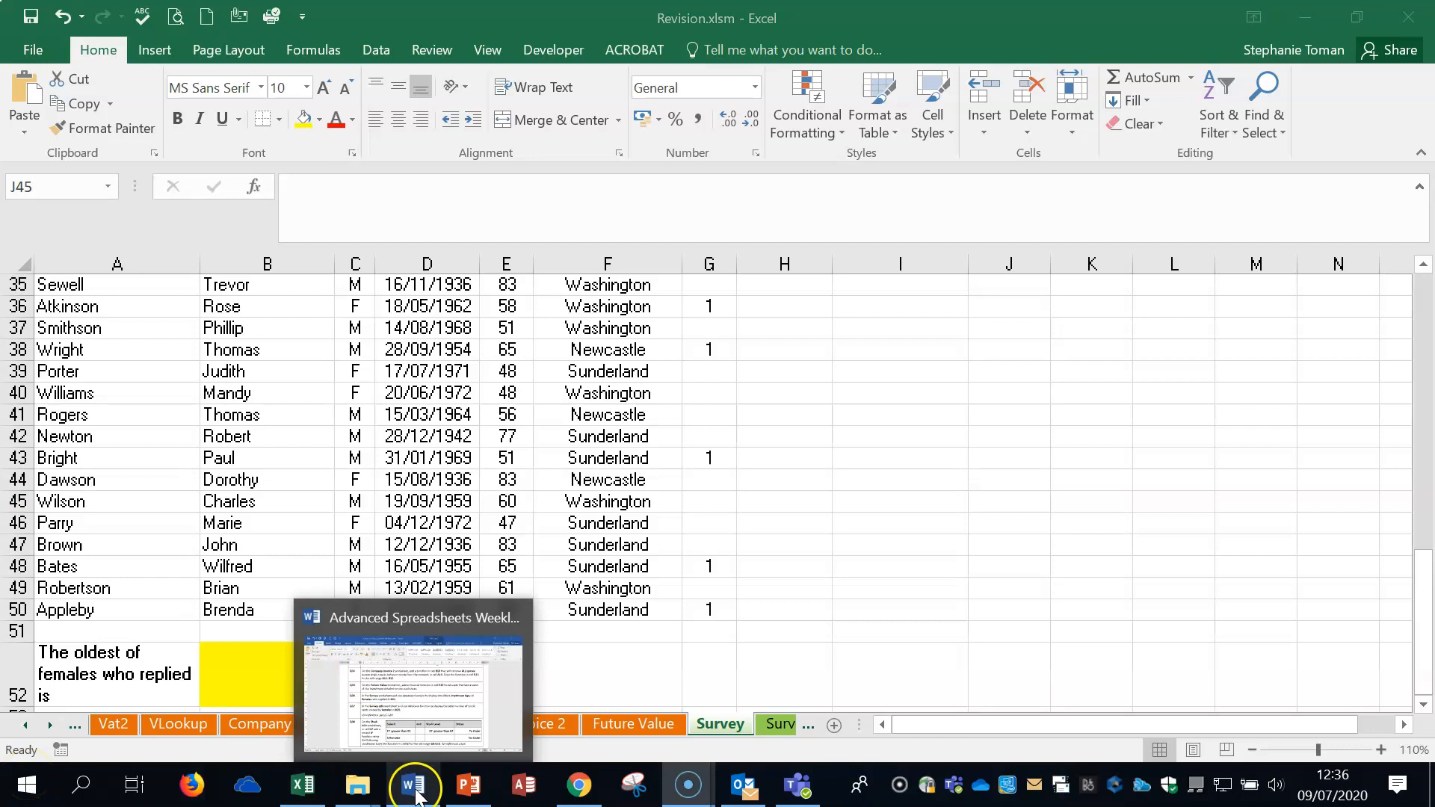
Step: Read question 37 in the Word document, return to Excel, and open the Survey Info worksheet
{"action": "left_click", "coordinate": [413, 783]}
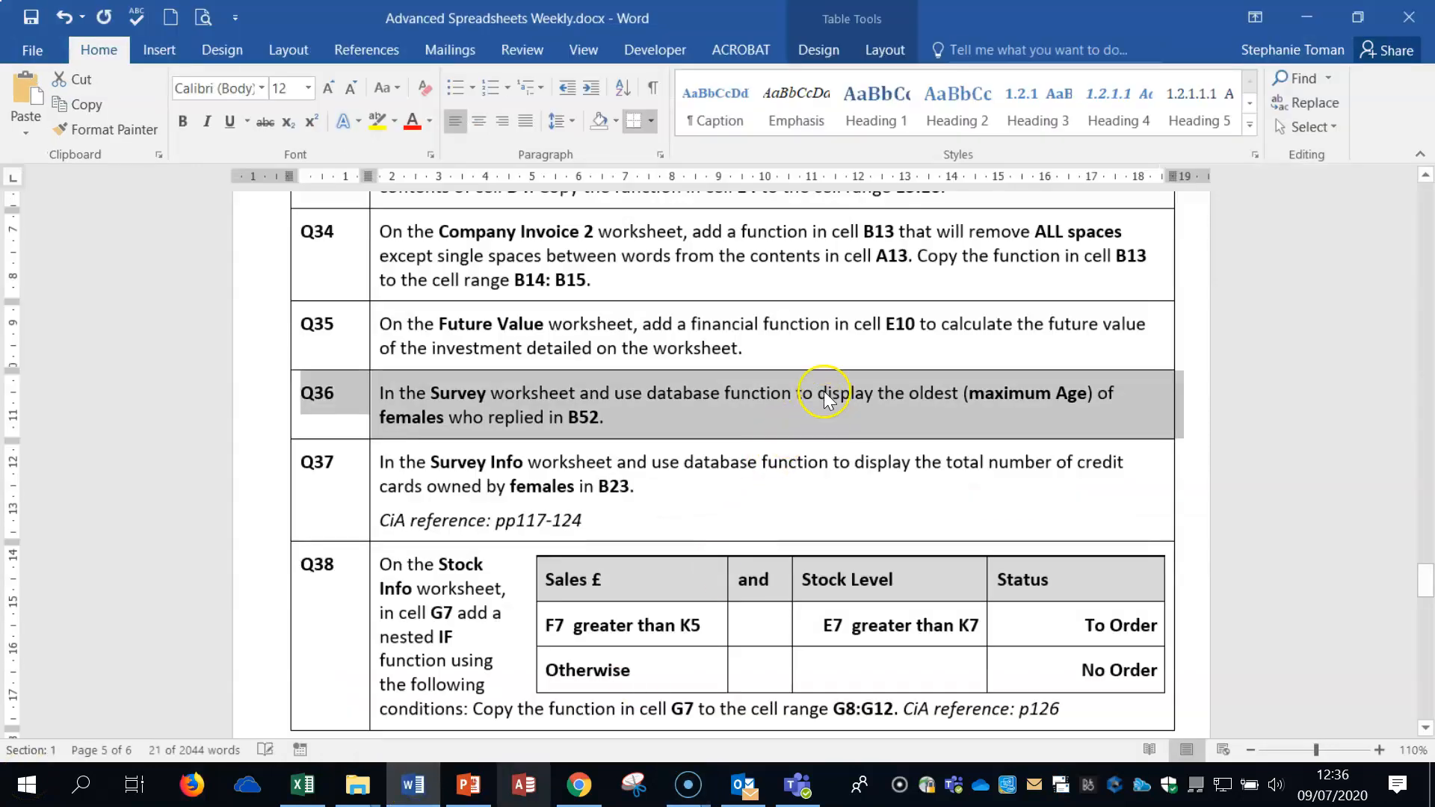
{"action": "left_click", "coordinate": [260, 505]}
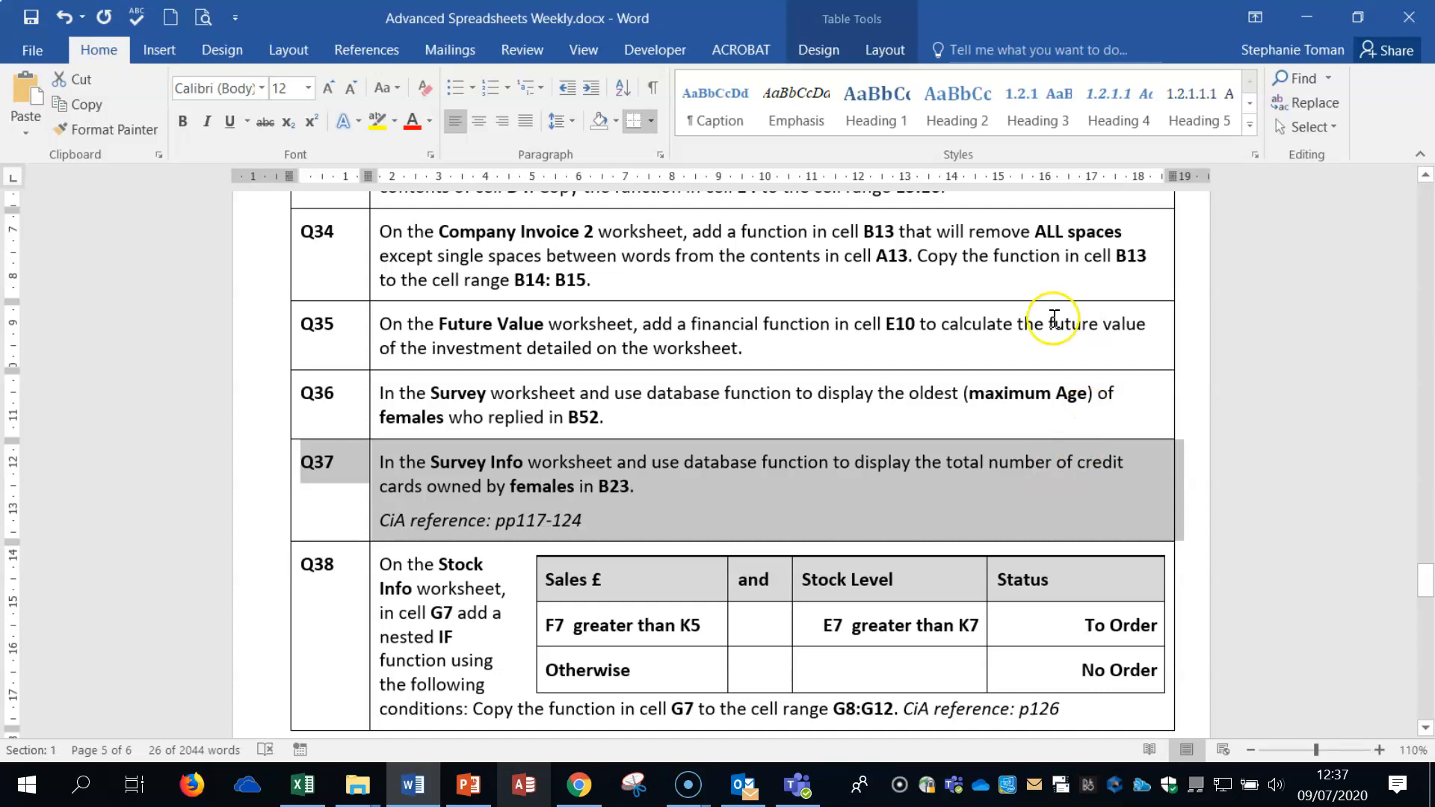
{"action": "left_click", "coordinate": [303, 783]}
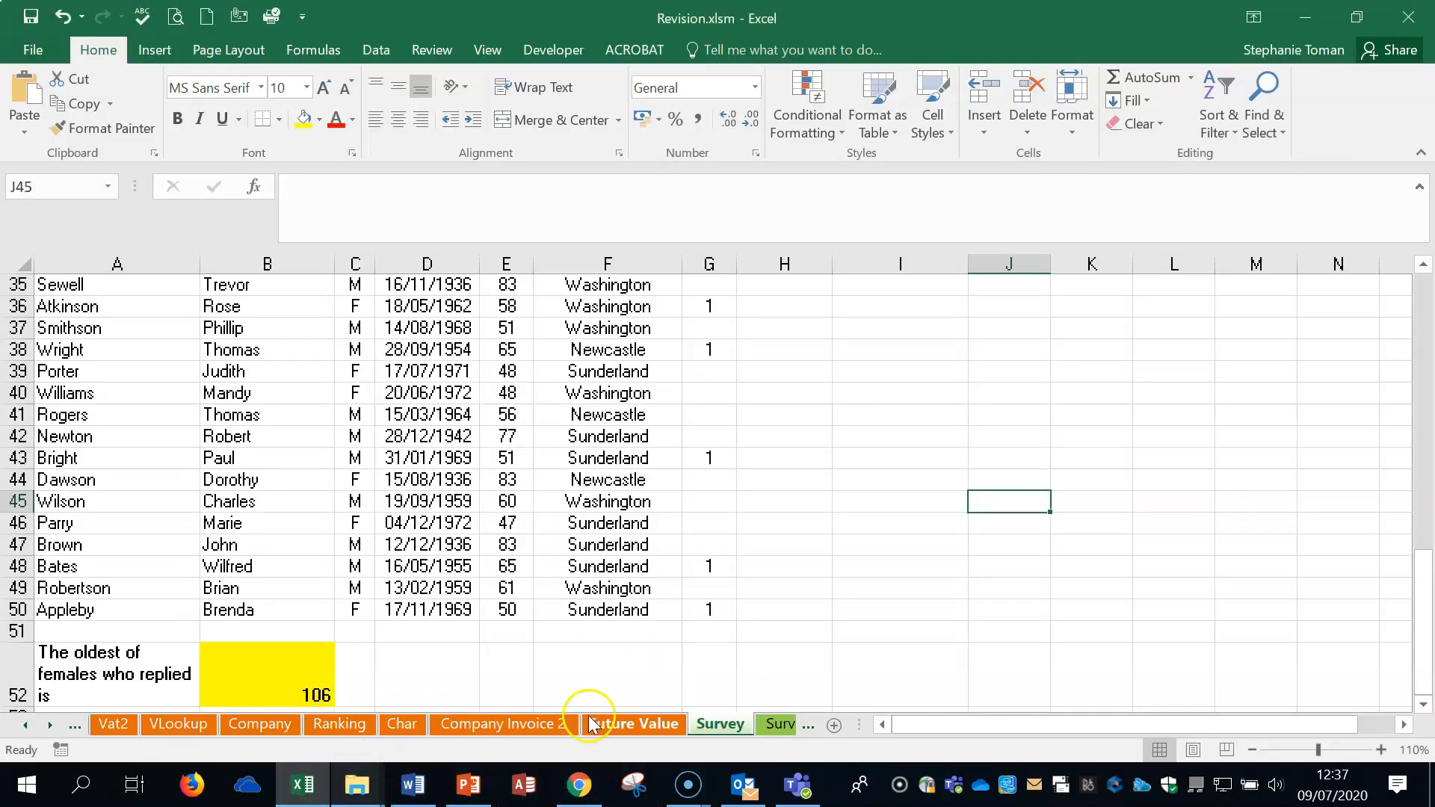
{"action": "left_click", "coordinate": [775, 724]}
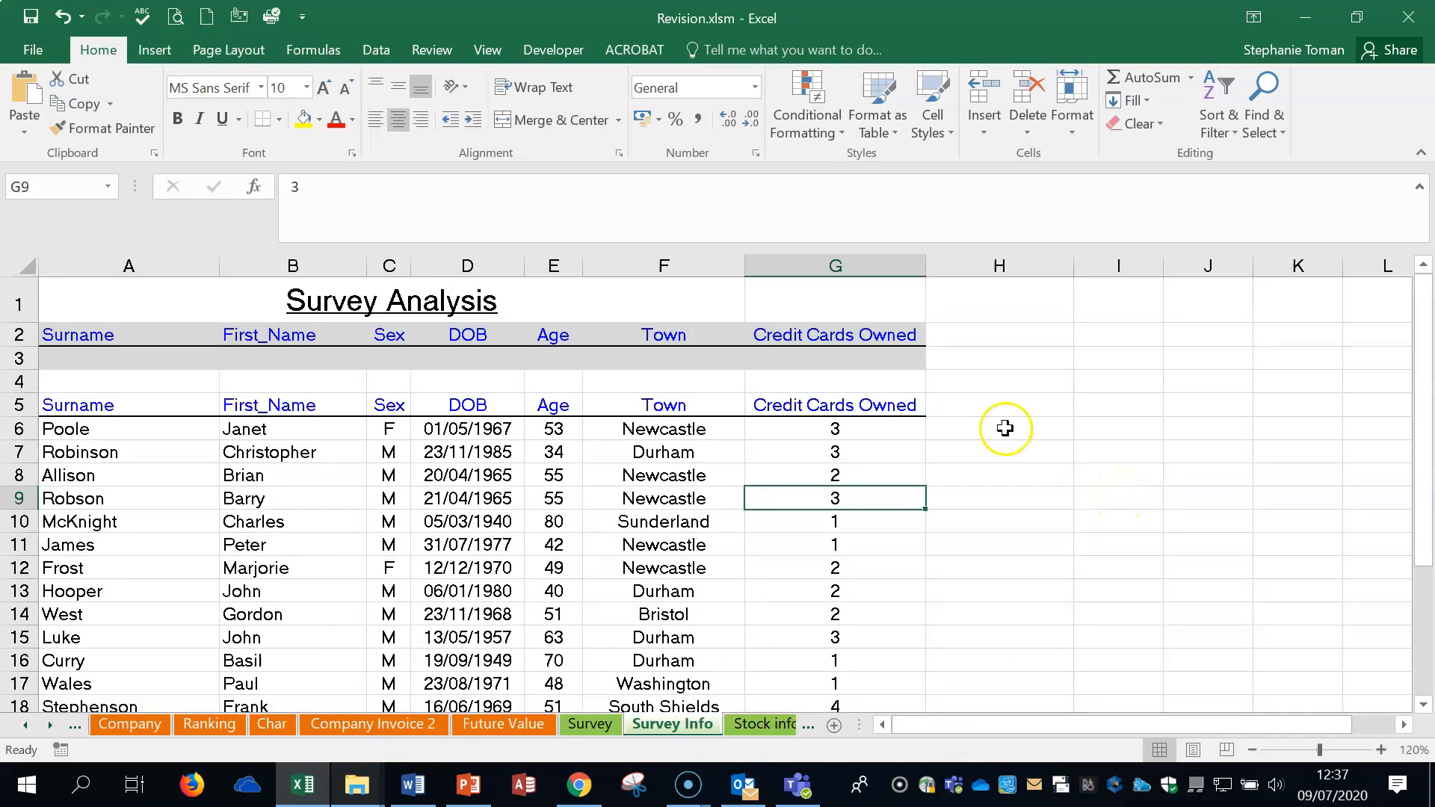
Step: Enter the criteria F under Sex in C3 of the Survey Info worksheet
{"action": "left_click", "coordinate": [385, 355]}
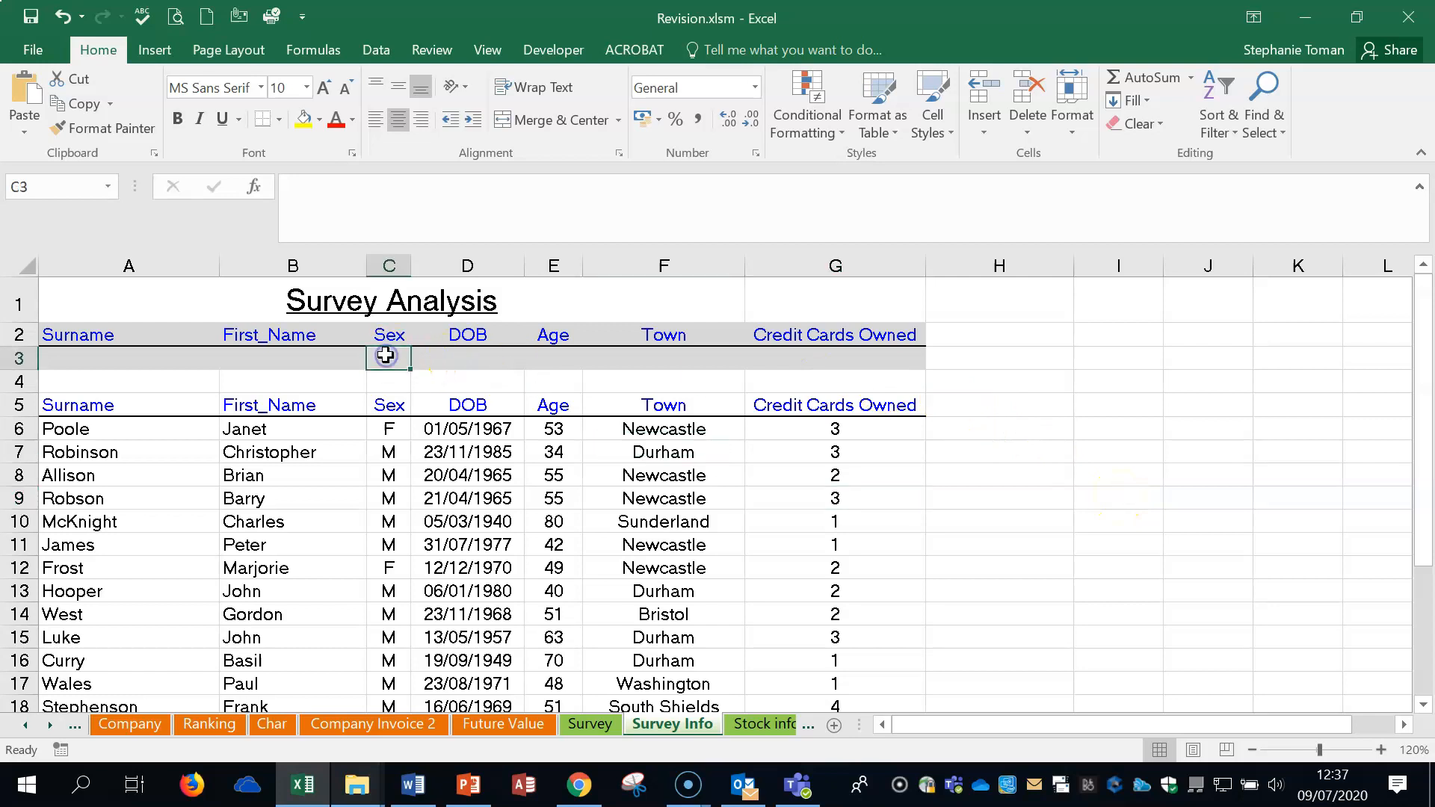
{"action": "type", "text": "F"}
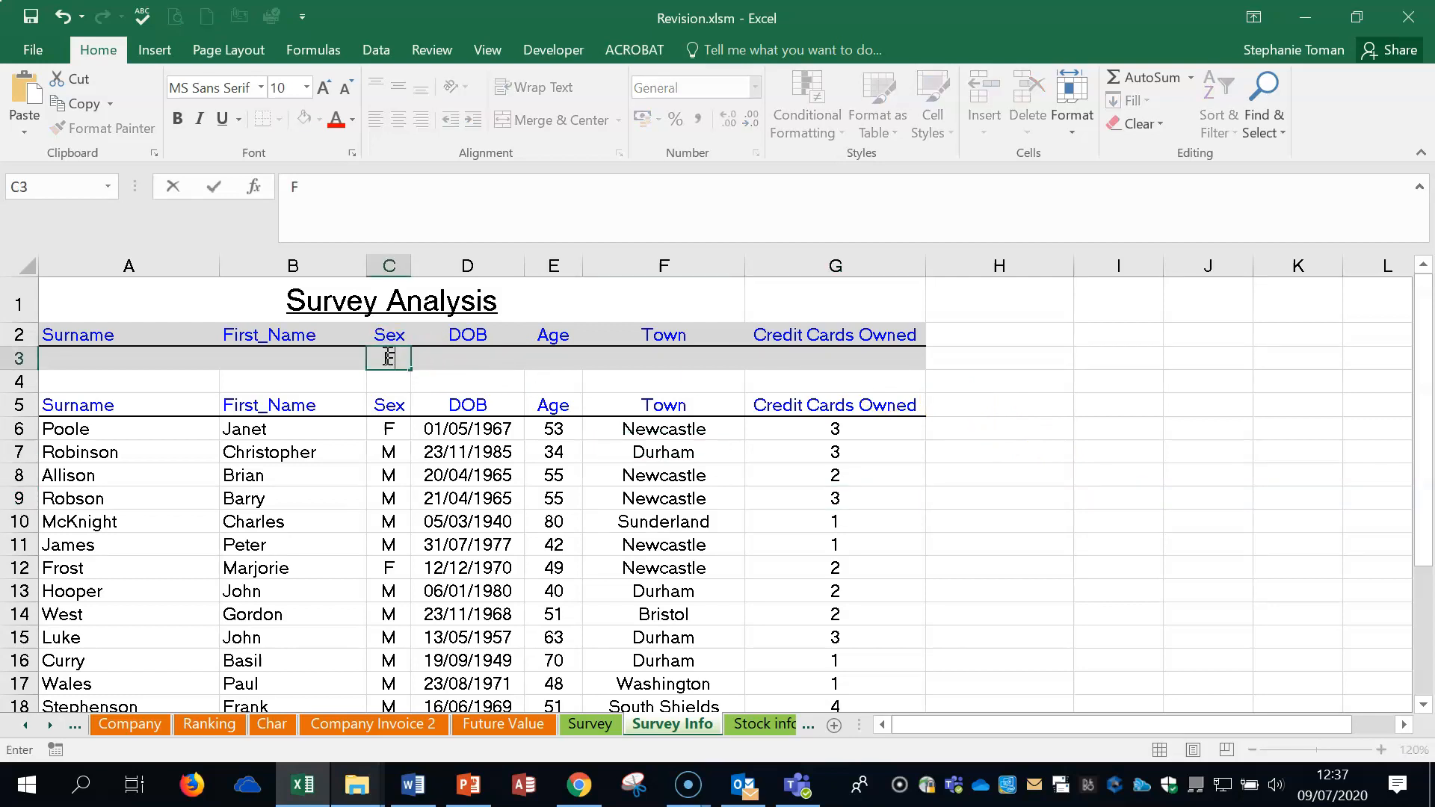
{"action": "left_click", "coordinate": [865, 362]}
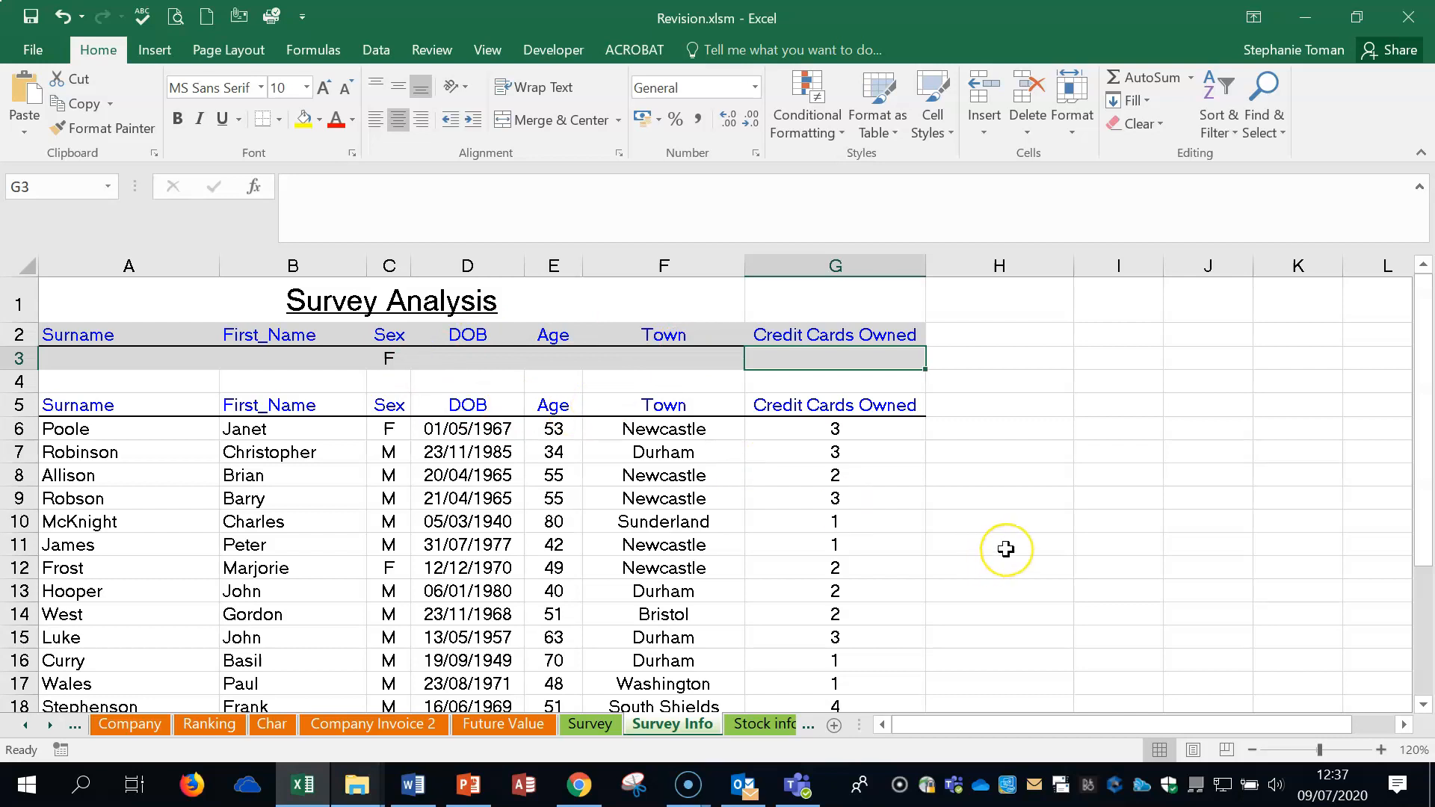
Step: Start a DSUM function in B23 with A5:G21 as its database range
{"action": "scroll", "coordinate": [1006, 549], "scroll_direction": "down", "scroll_amount": 4}
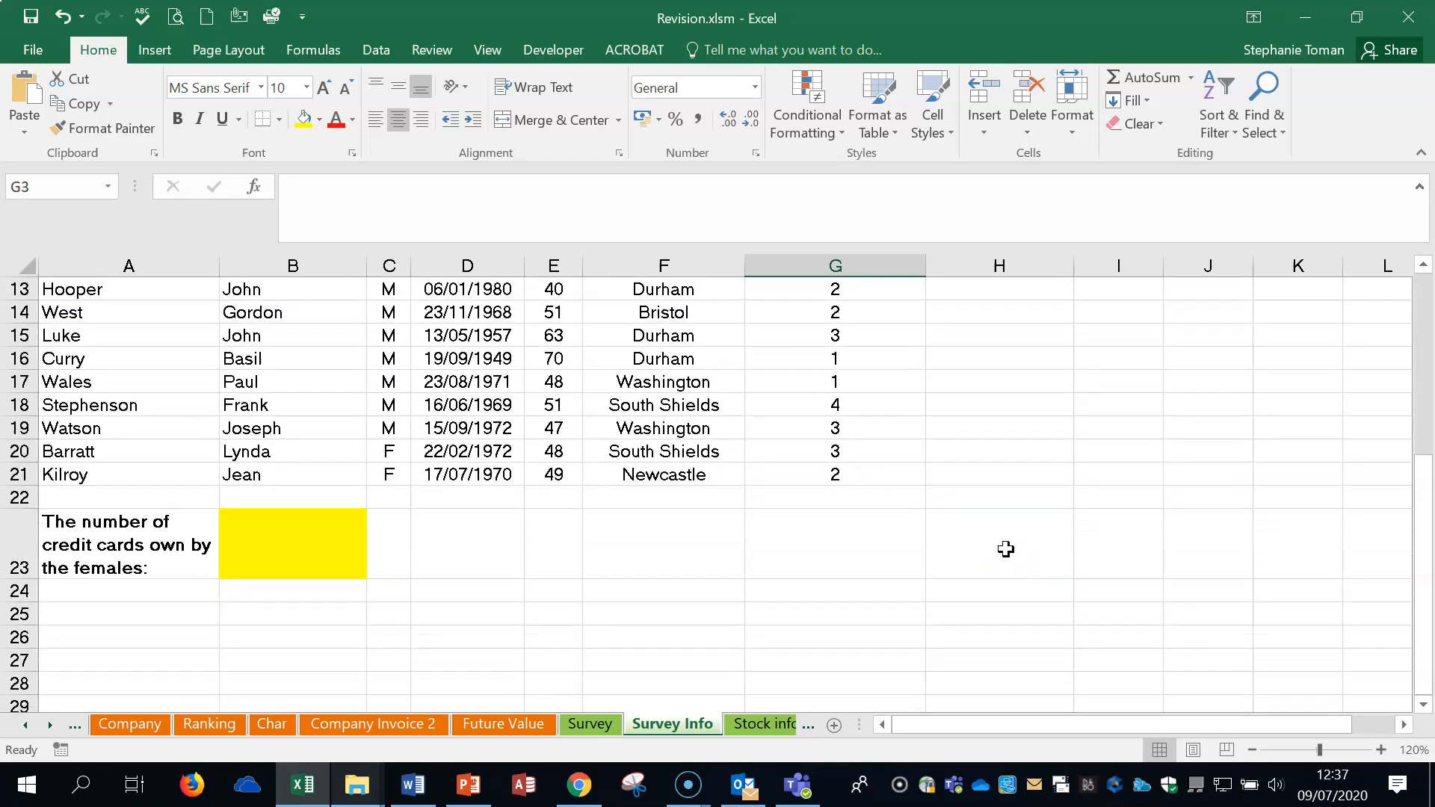
{"action": "scroll", "coordinate": [1006, 549], "scroll_direction": "down", "scroll_amount": 1}
{"action": "left_click", "coordinate": [311, 479]}
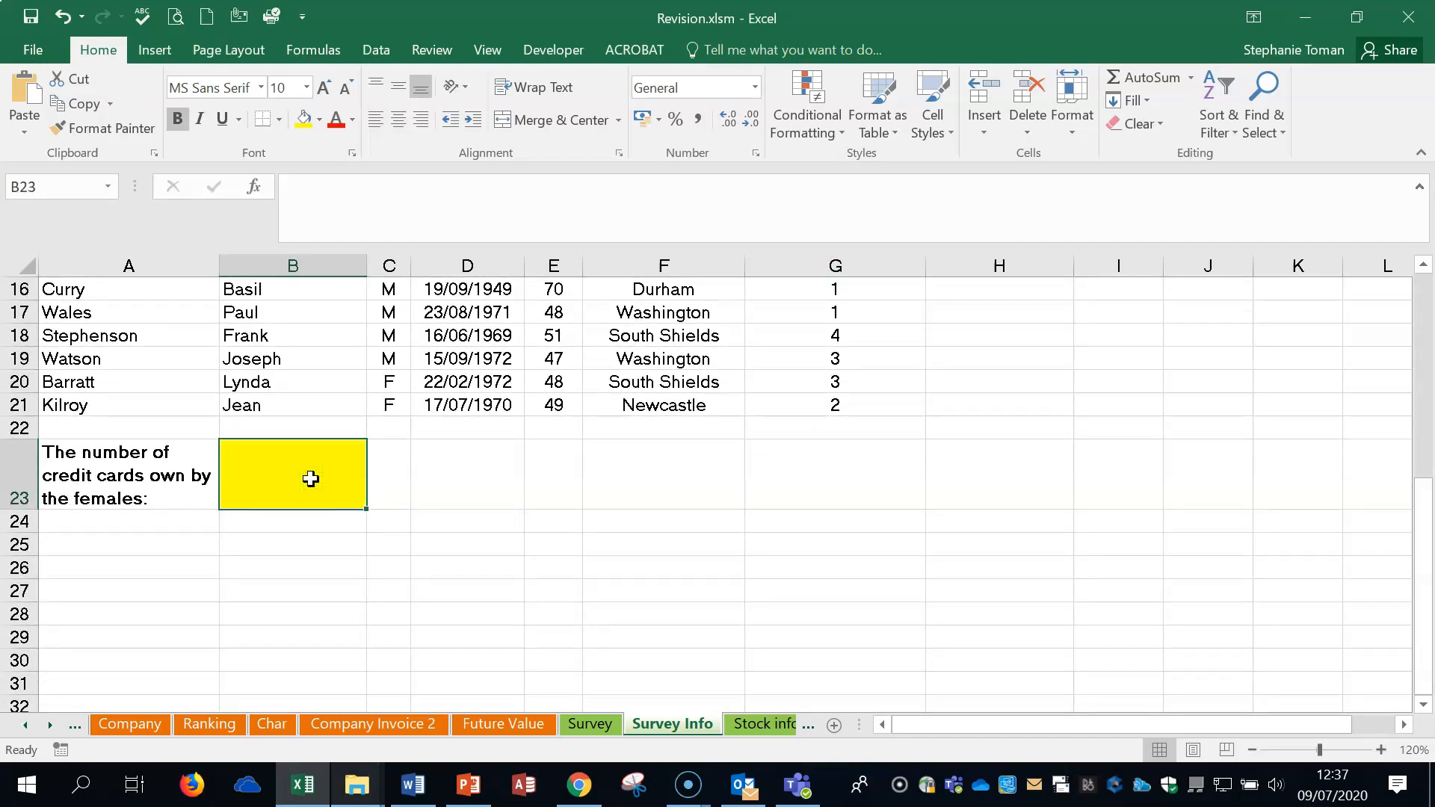
{"action": "type", "text": "="}
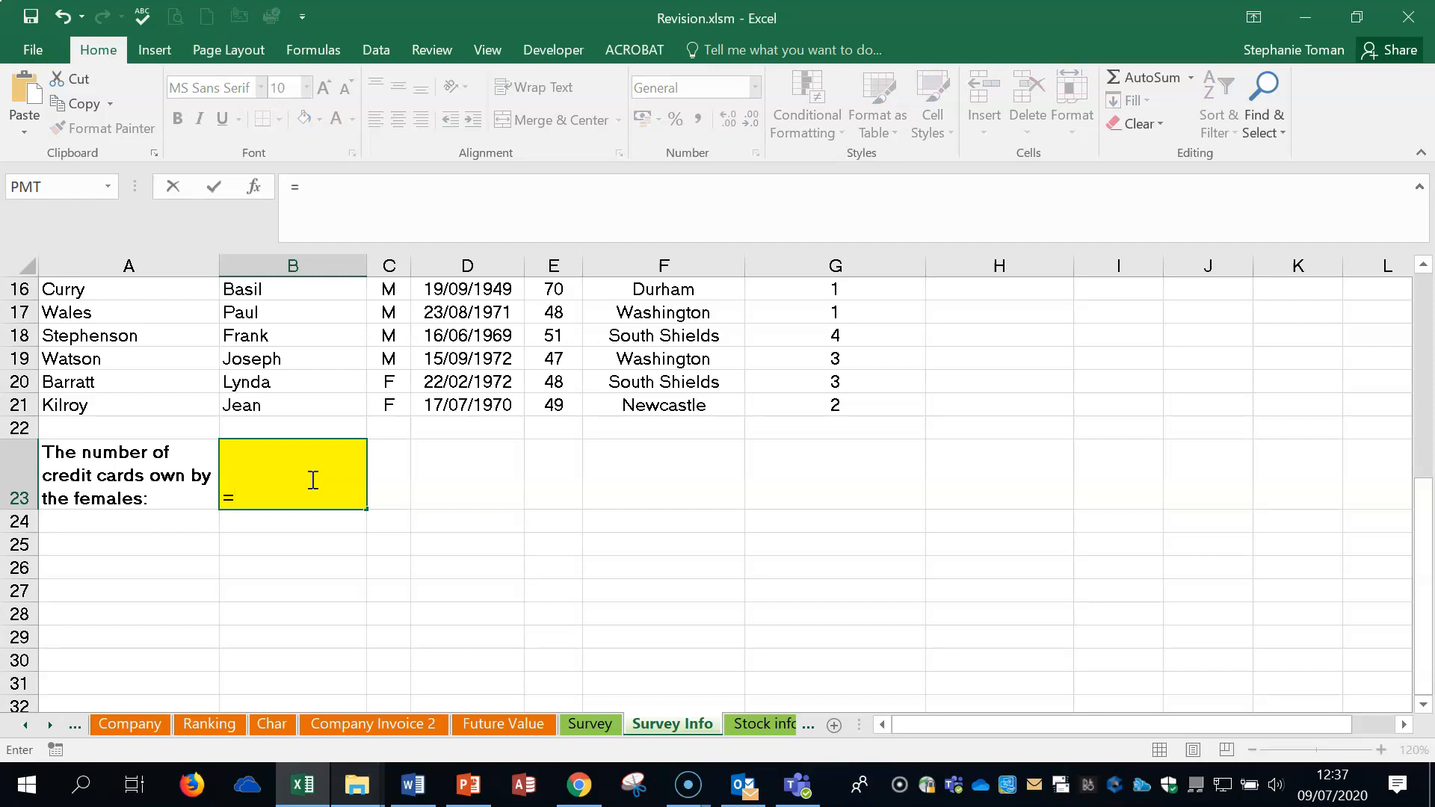
{"action": "type", "text": "ds"}
{"action": "left_click", "coordinate": [287, 559]}
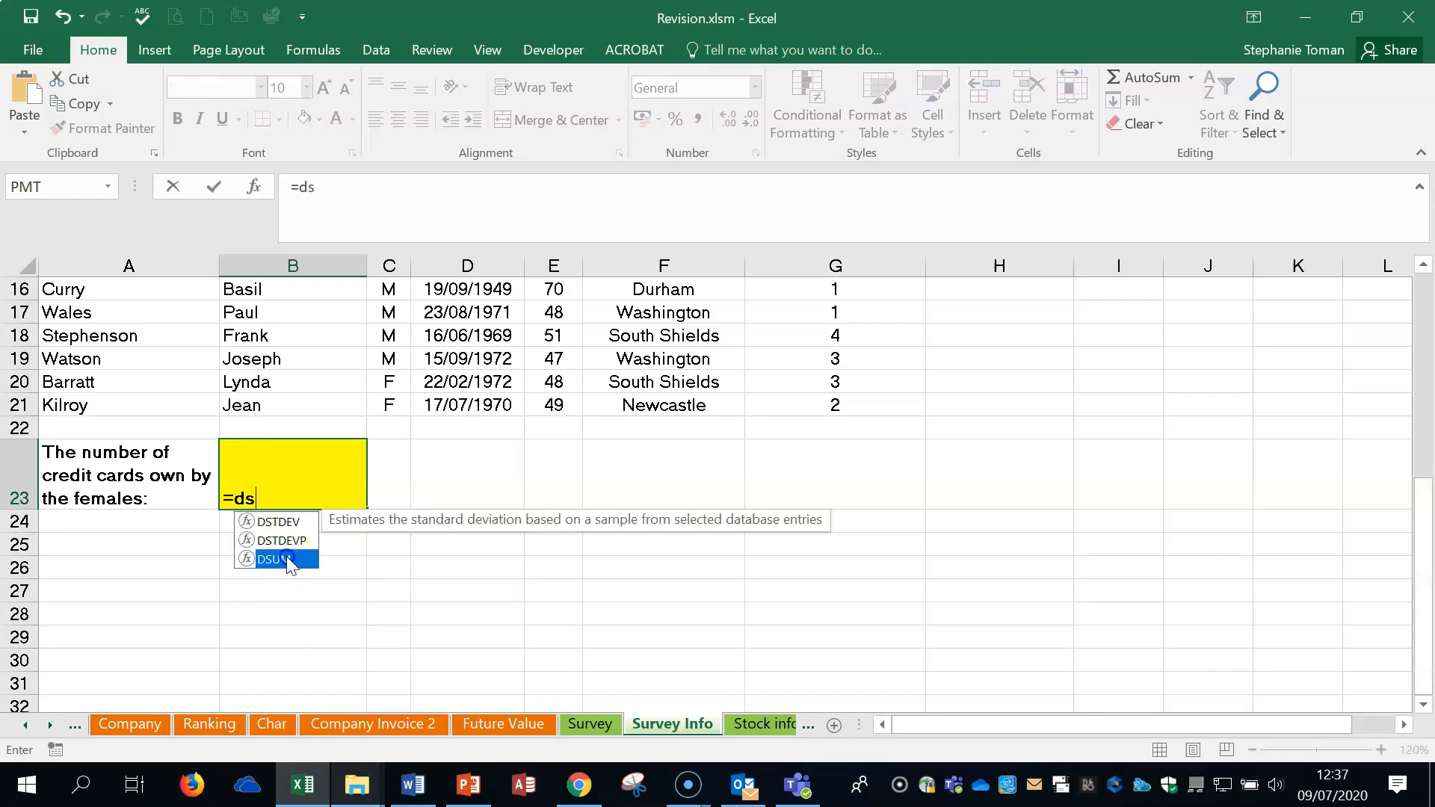
{"action": "double_click", "coordinate": [287, 559]}
{"action": "scroll", "coordinate": [287, 557], "scroll_direction": "up", "scroll_amount": 5}
{"action": "left_click_drag", "start_coordinate": [61, 392], "coordinate": [923, 669]}
{"action": "left_click_drag", "start_coordinate": [848, 802], "coordinate": [877, 590]}
{"action": "type", "text": ","}
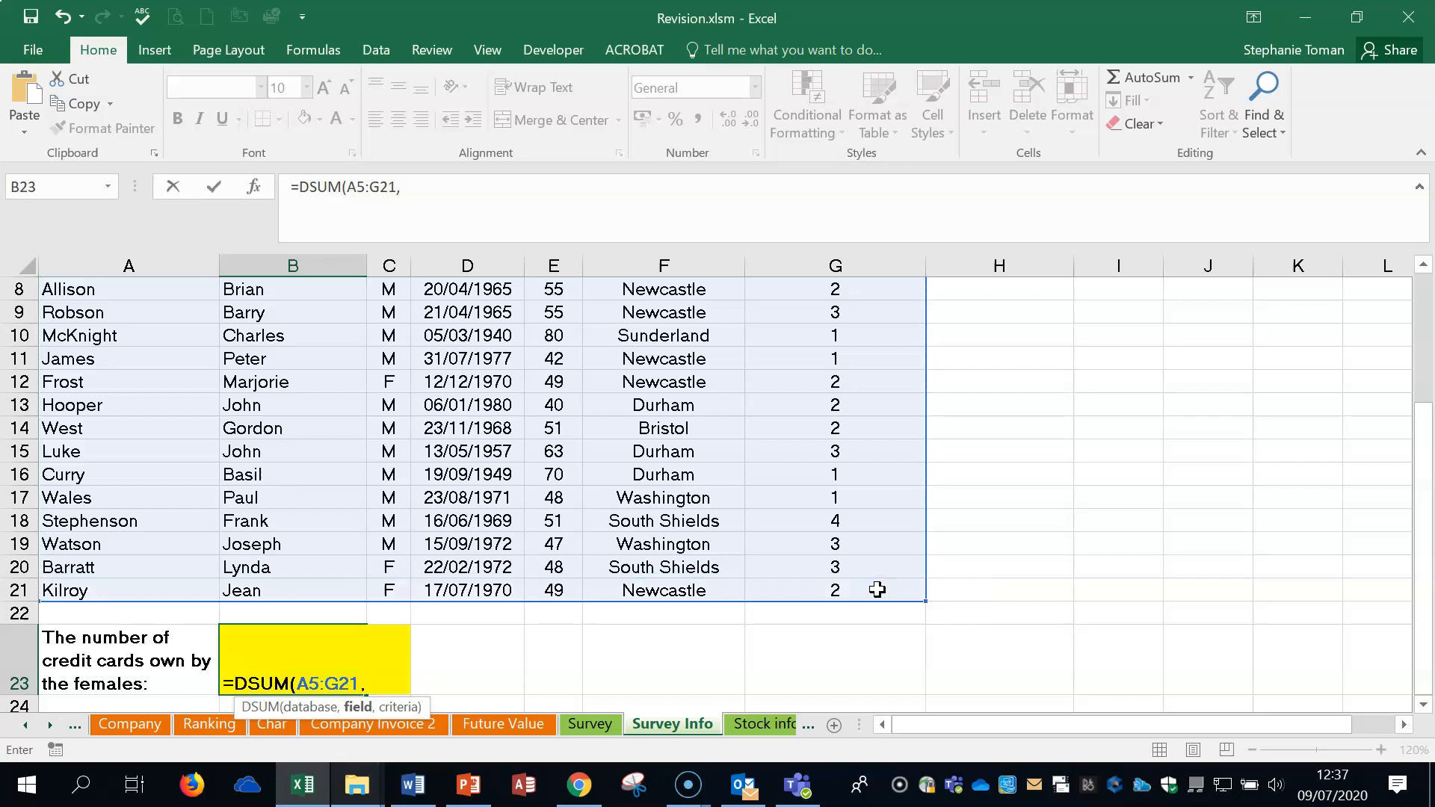
Step: Complete the DSUM function in B23 with the Credit Cards Owned heading G5 as field and A2:G3 as criteria
{"action": "scroll", "coordinate": [1016, 553], "scroll_direction": "up", "scroll_amount": 3}
{"action": "left_click", "coordinate": [878, 406]}
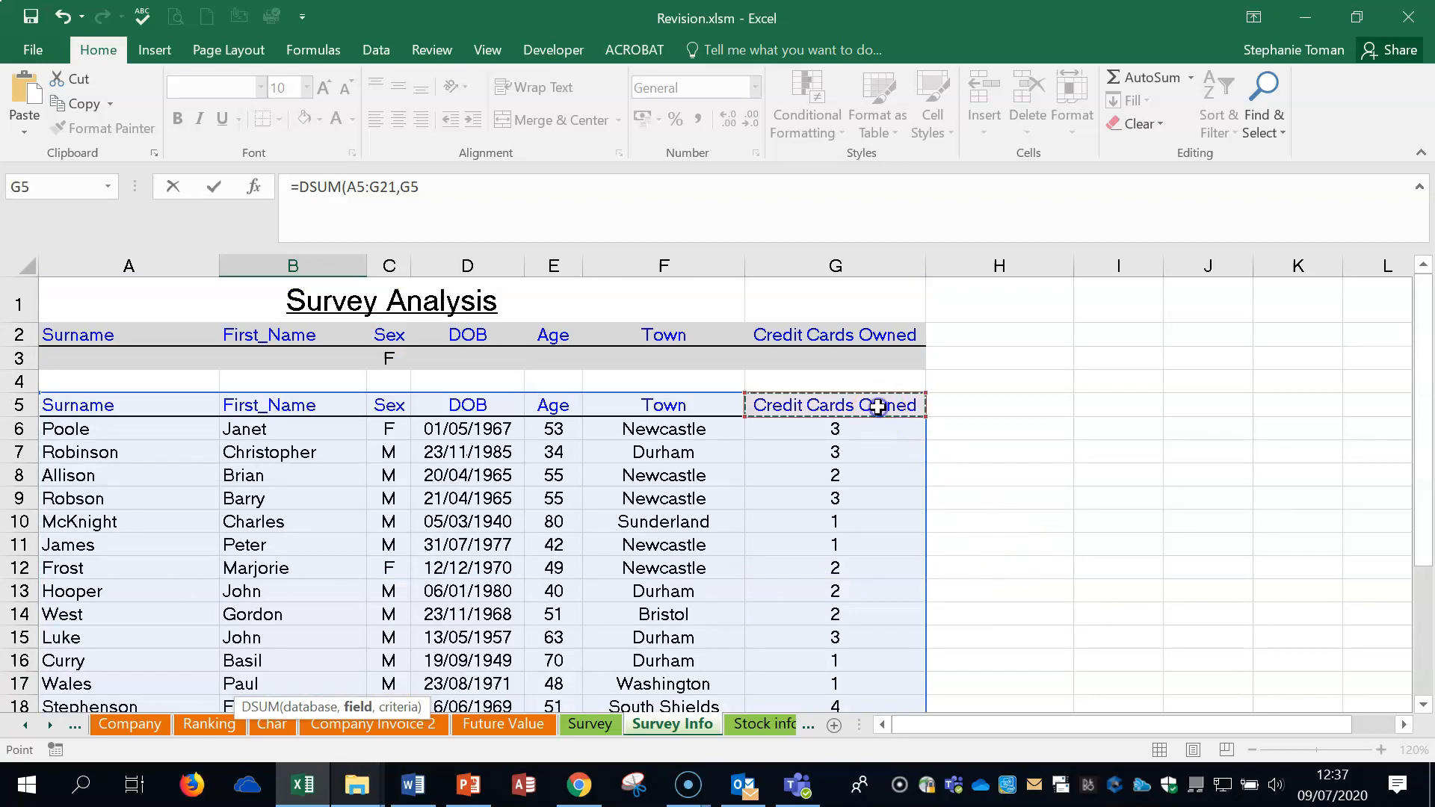
{"action": "scroll", "coordinate": [966, 517], "scroll_direction": "down", "scroll_amount": 3}
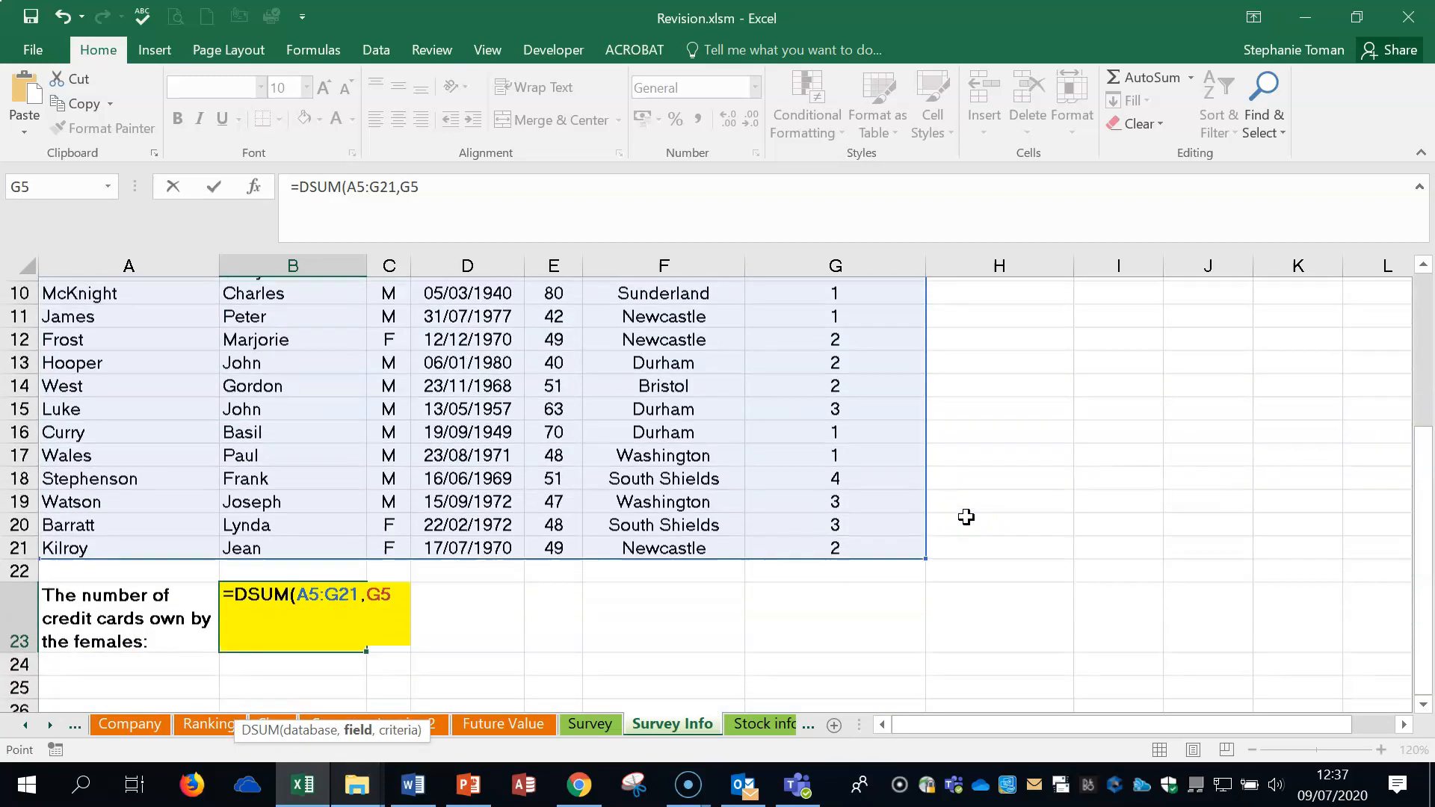
{"action": "type", "text": ","}
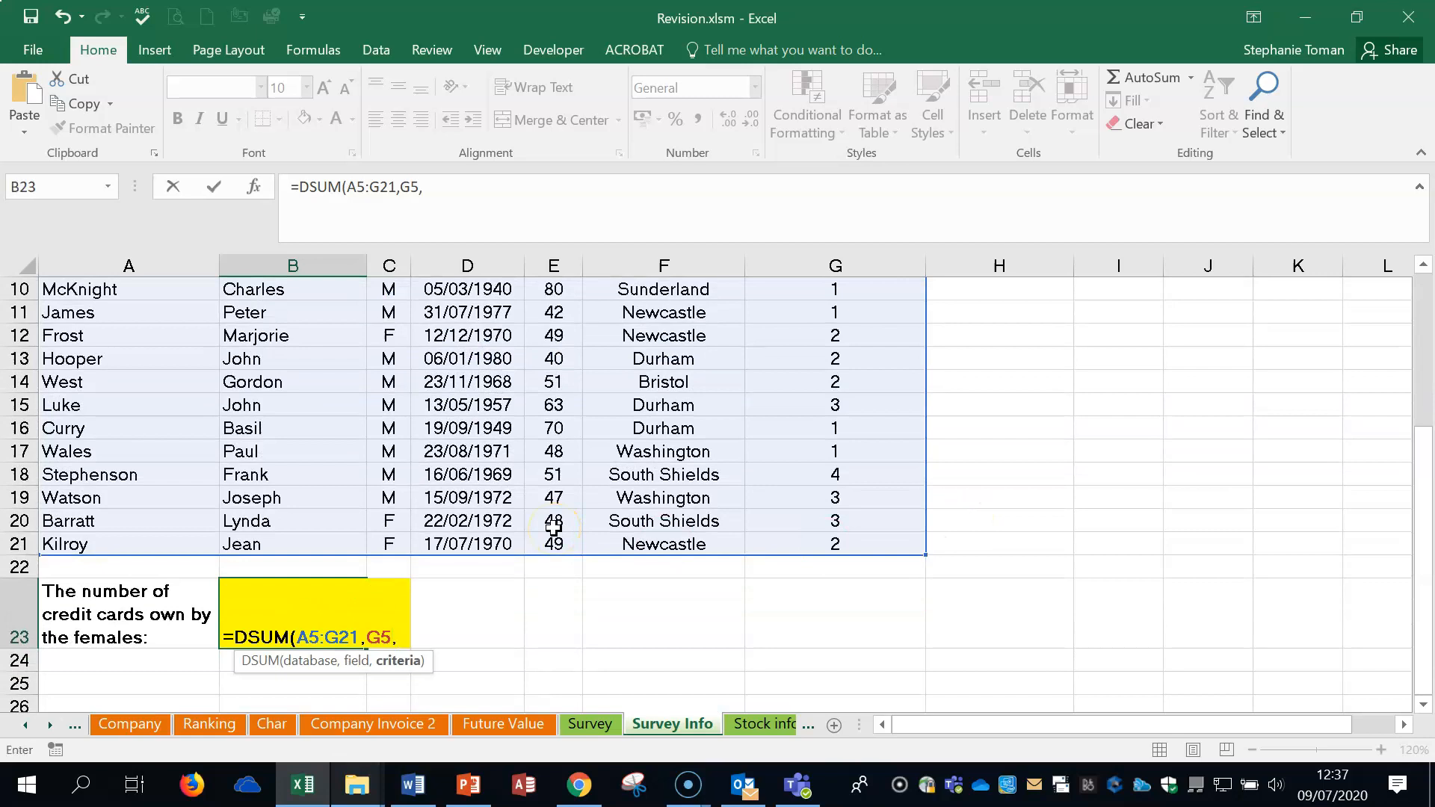
{"action": "scroll", "coordinate": [554, 527], "scroll_direction": "up", "scroll_amount": 3}
{"action": "left_click_drag", "start_coordinate": [86, 336], "coordinate": [871, 358]}
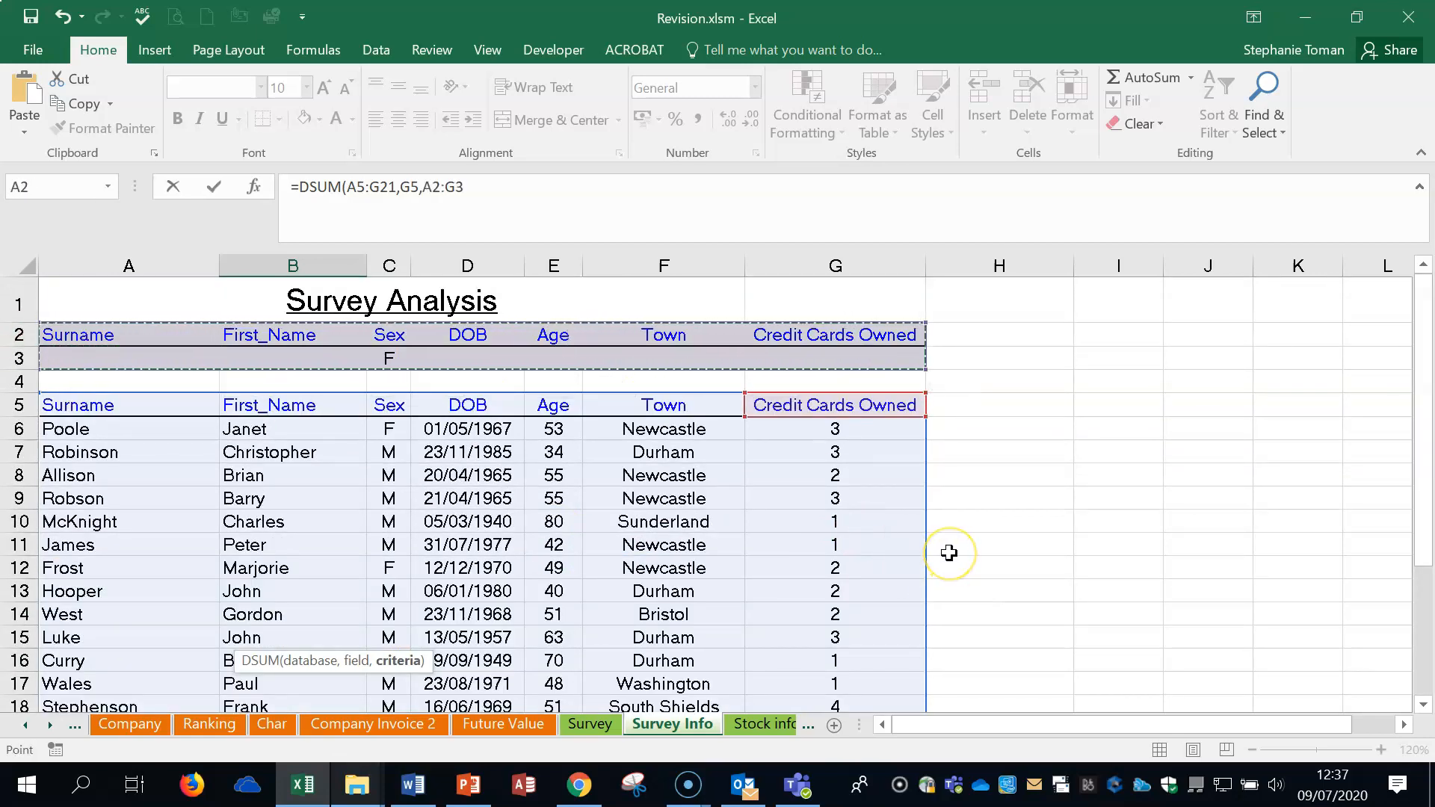
{"action": "key", "text": "Return"}
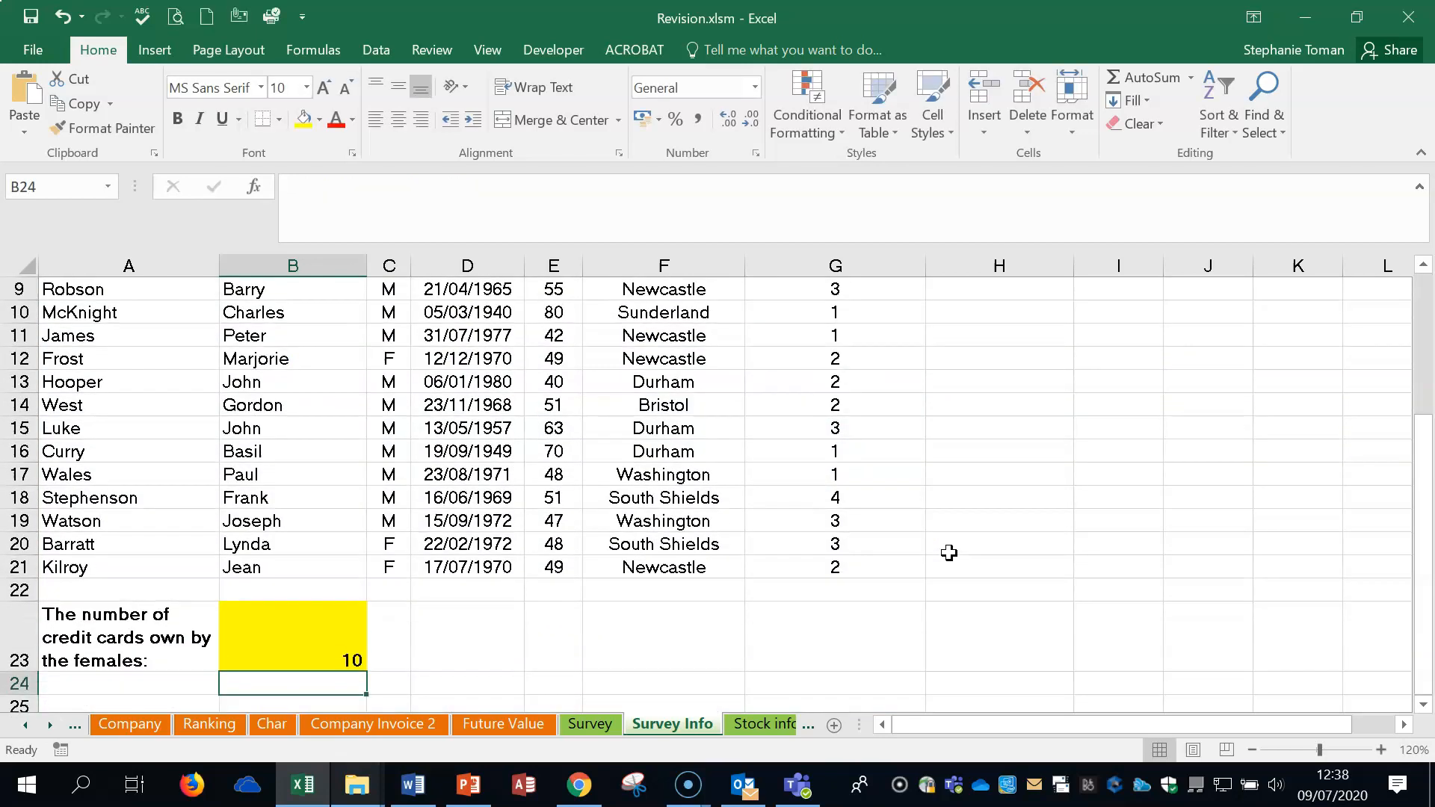
{"action": "left_click", "coordinate": [263, 639]}
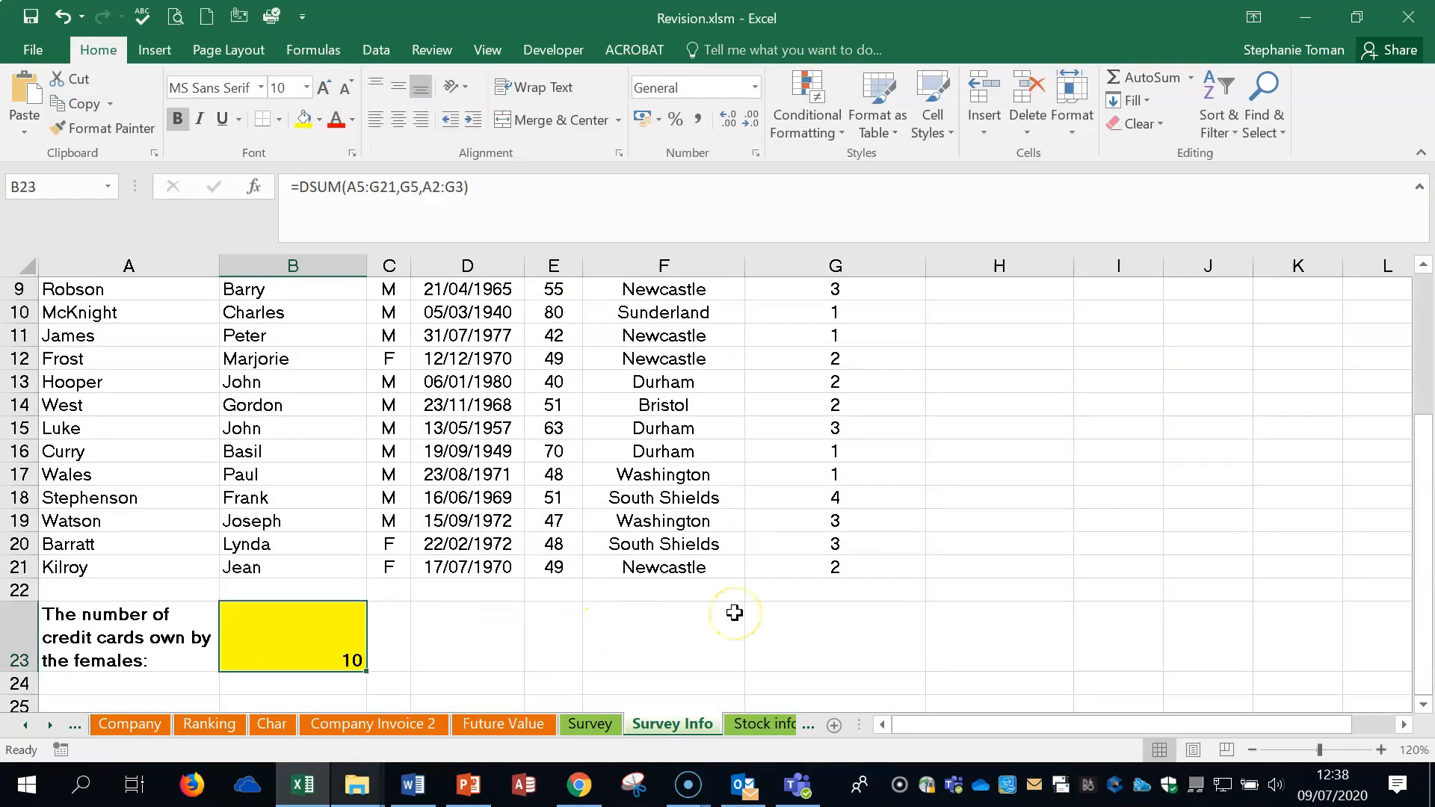
{"action": "left_click", "coordinate": [1000, 620]}
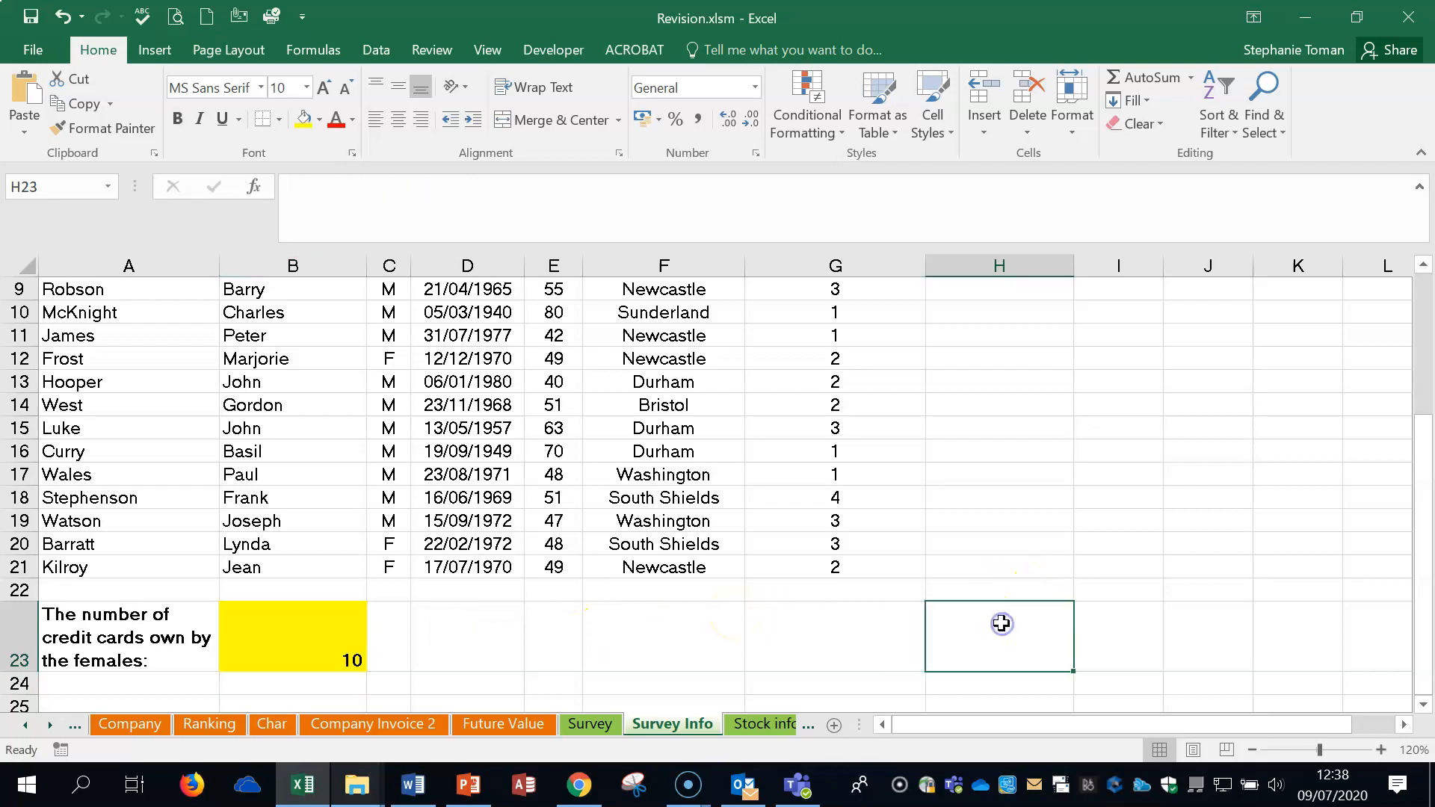
Step: Open the Stock info worksheet
{"action": "left_click", "coordinate": [754, 725]}
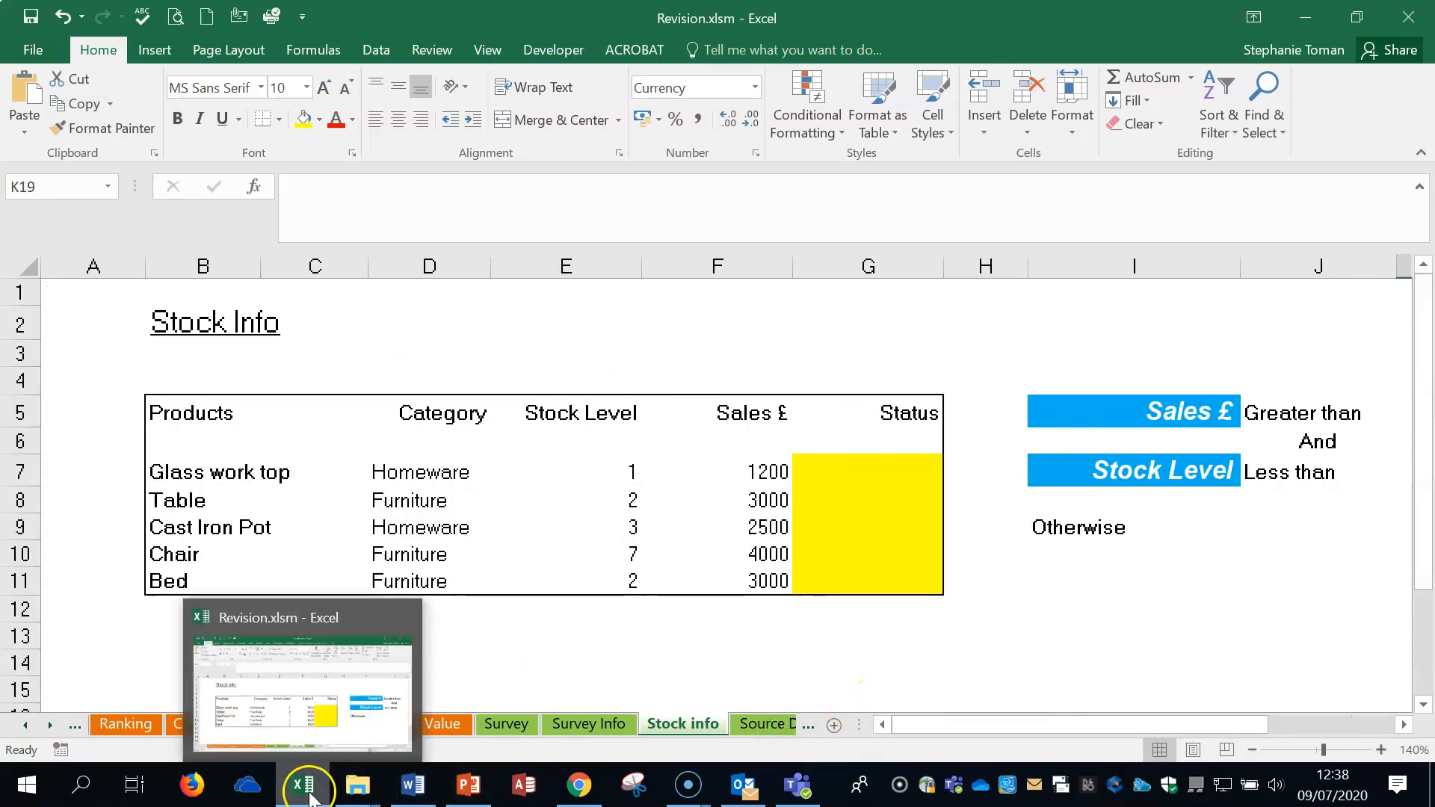
Step: Switch to the Advanced Spreadsheets Weekly document in Word, read question 38's nested IF conditions, and return to the Revision workbook
{"action": "left_click", "coordinate": [380, 796]}
{"action": "left_click", "coordinate": [409, 794]}
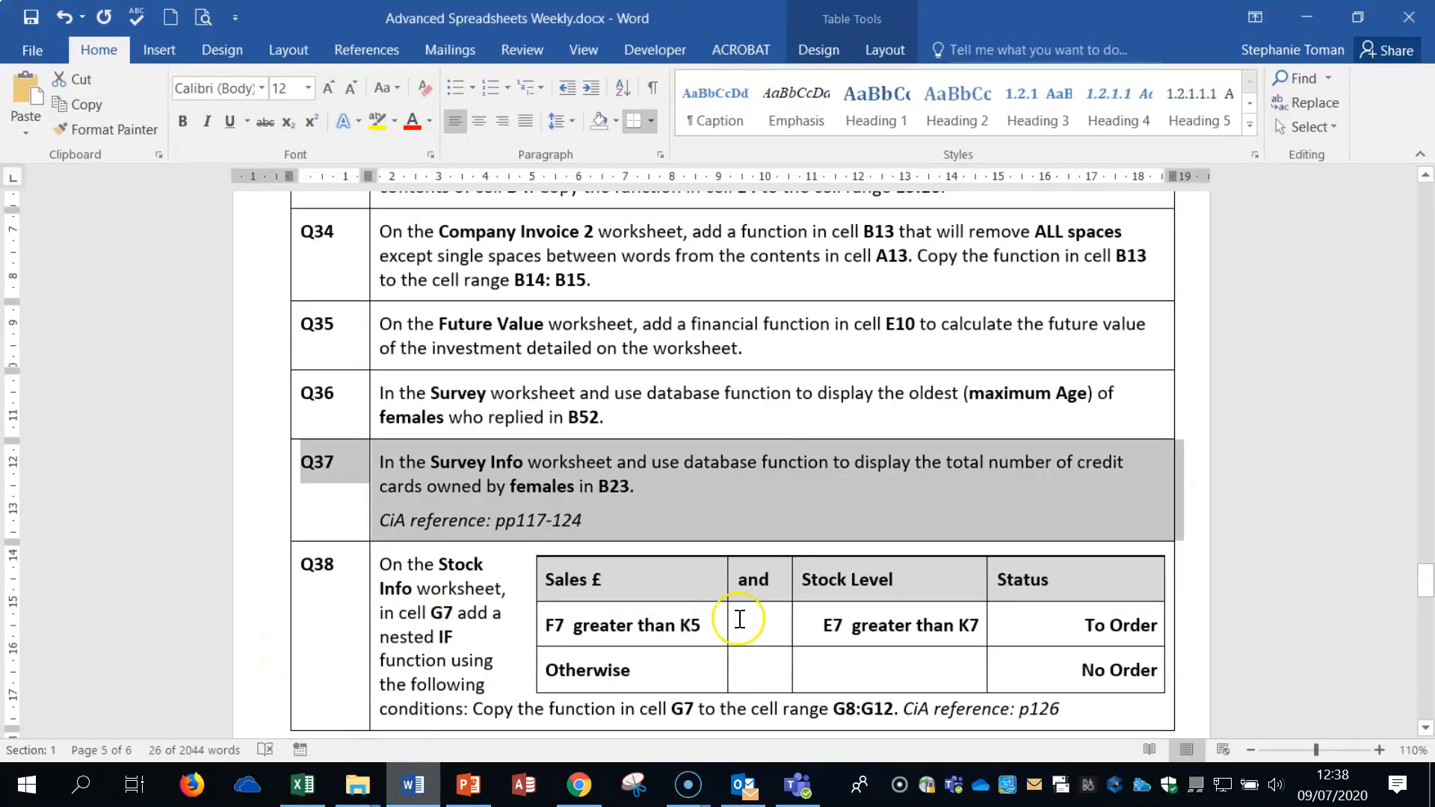
{"action": "scroll", "coordinate": [772, 613], "scroll_direction": "down", "scroll_amount": 1}
{"action": "scroll", "coordinate": [773, 613], "scroll_direction": "down", "scroll_amount": 3}
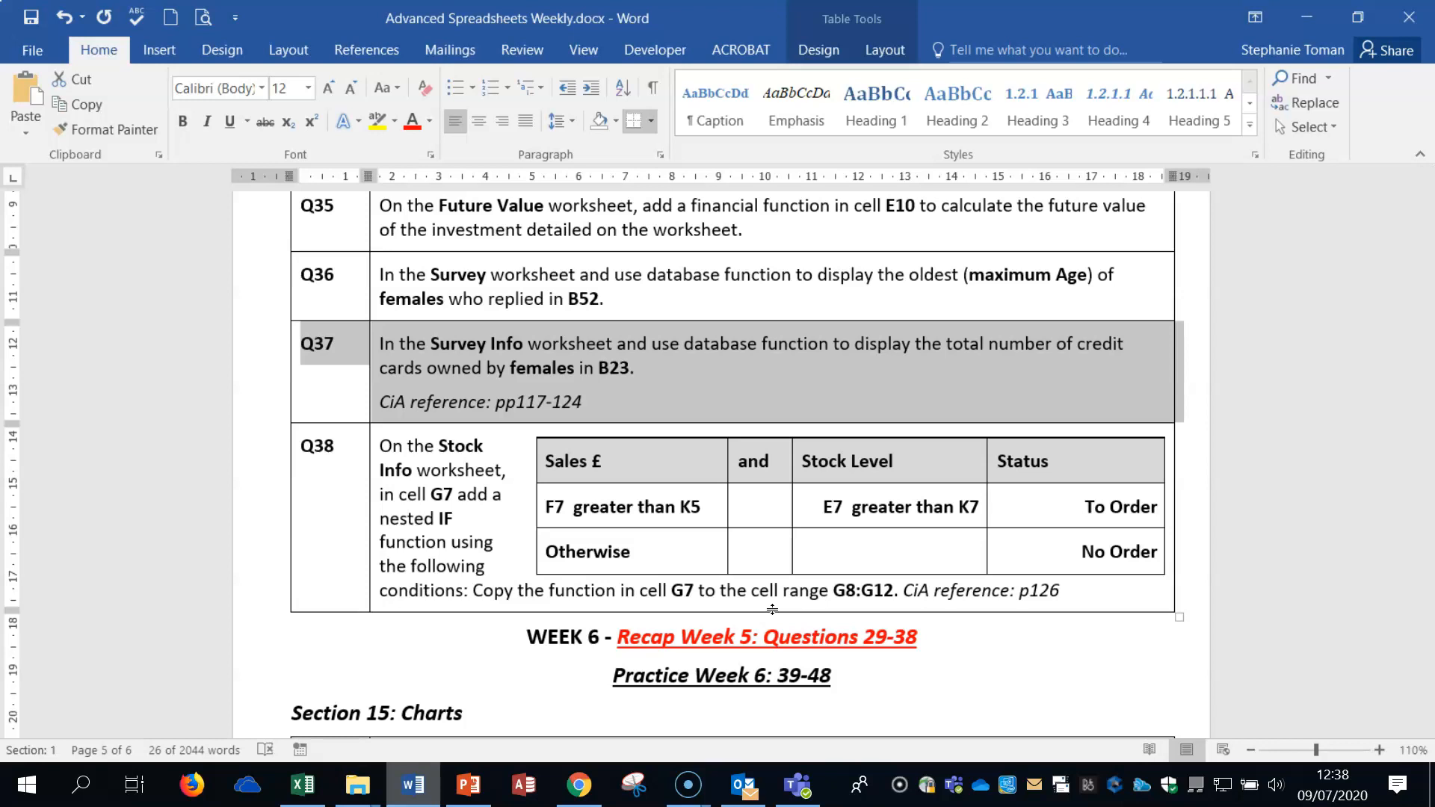
{"action": "left_click", "coordinate": [1307, 17]}
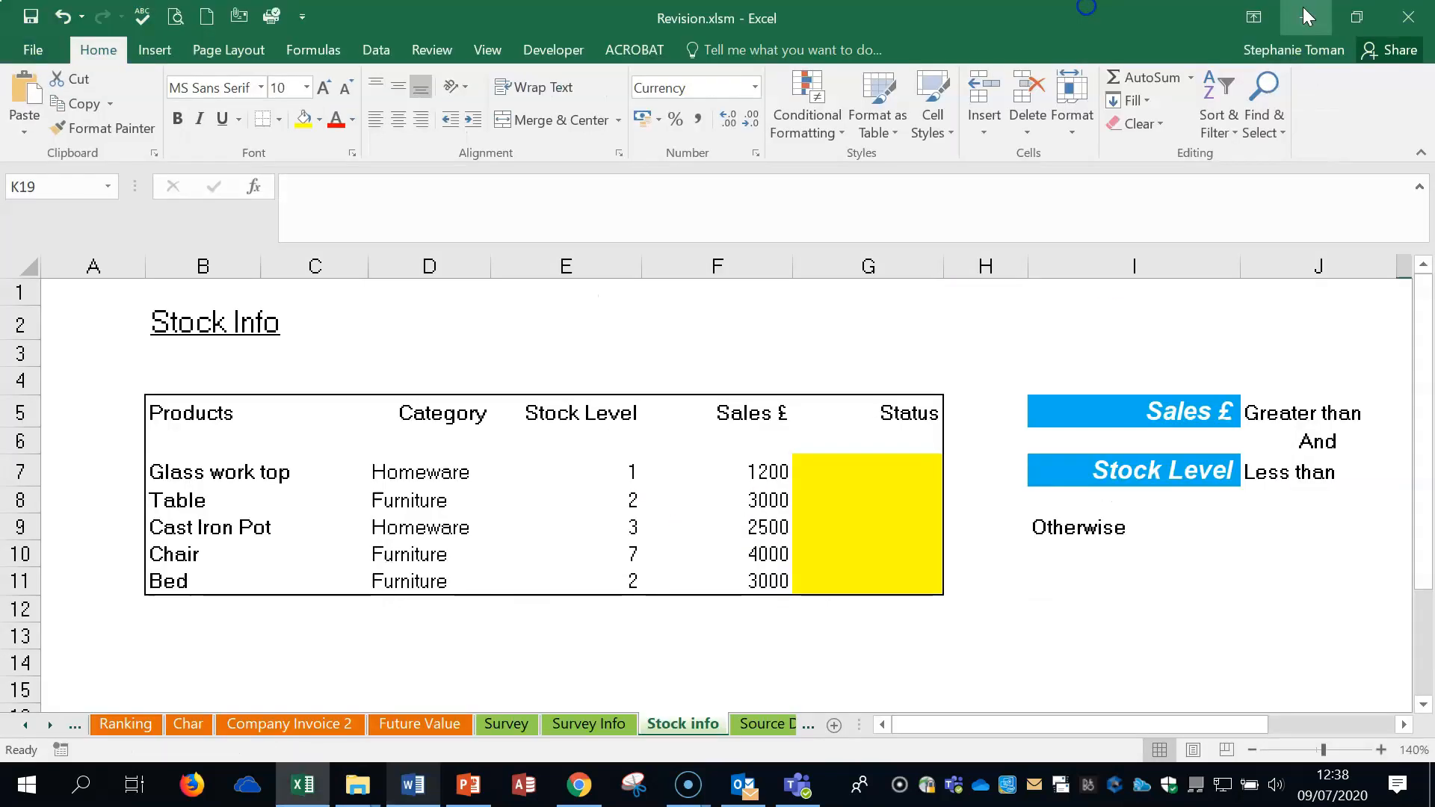
Step: Start an IF function in G7 of the Stock info worksheet and open its function arguments
{"action": "left_click", "coordinate": [872, 469]}
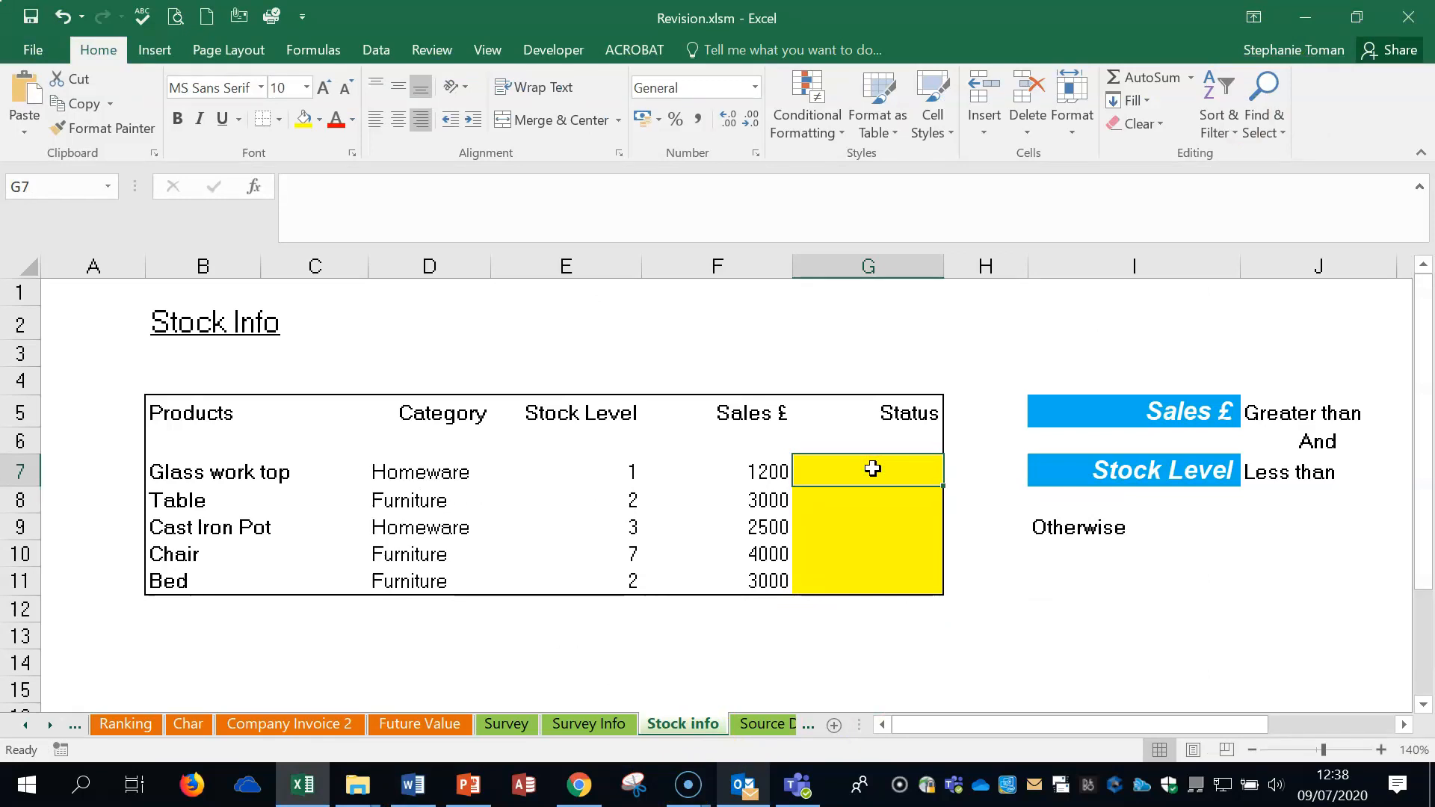
{"action": "left_click_drag", "start_coordinate": [1046, 725], "coordinate": [1174, 729]}
{"action": "left_click", "coordinate": [560, 465]}
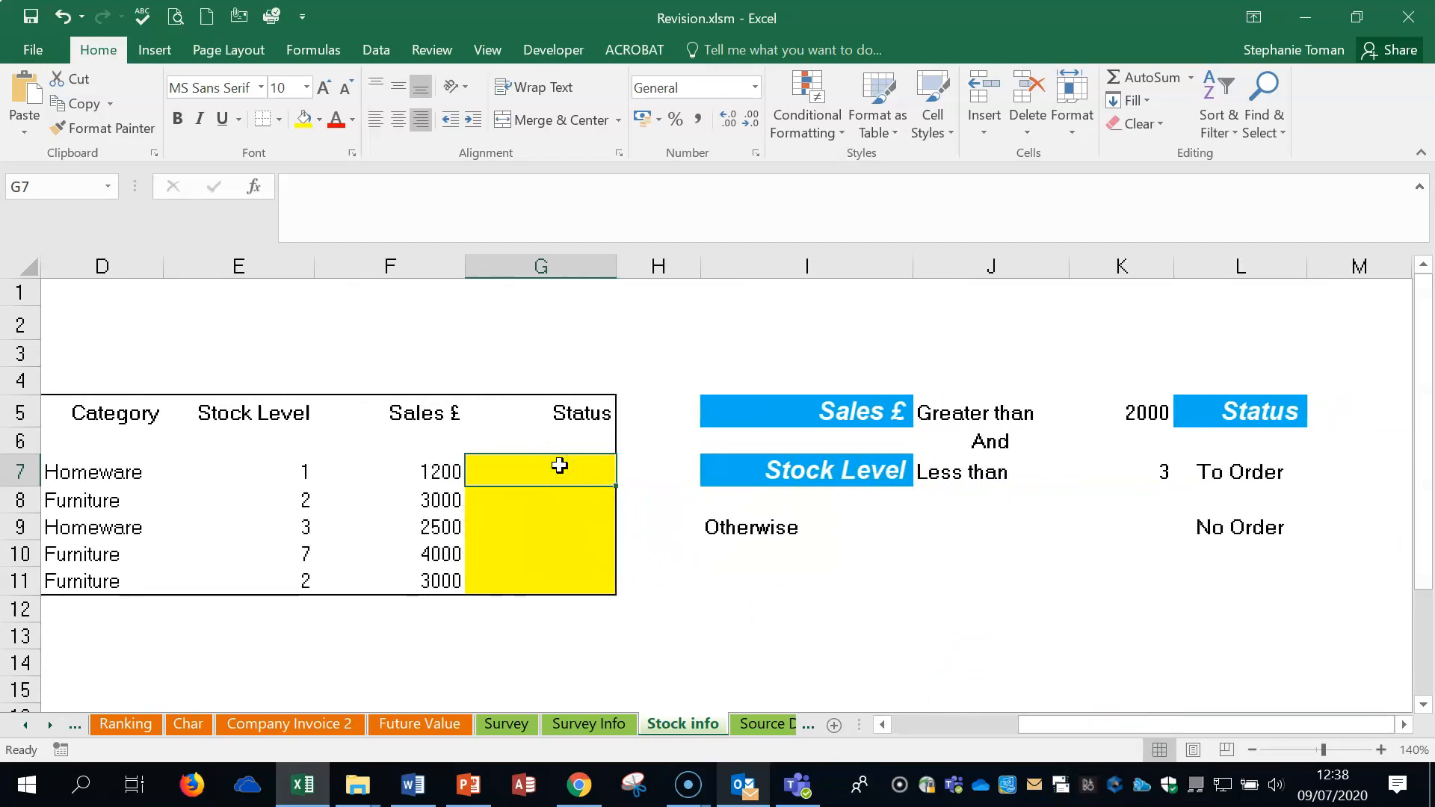
{"action": "type", "text": "i"}
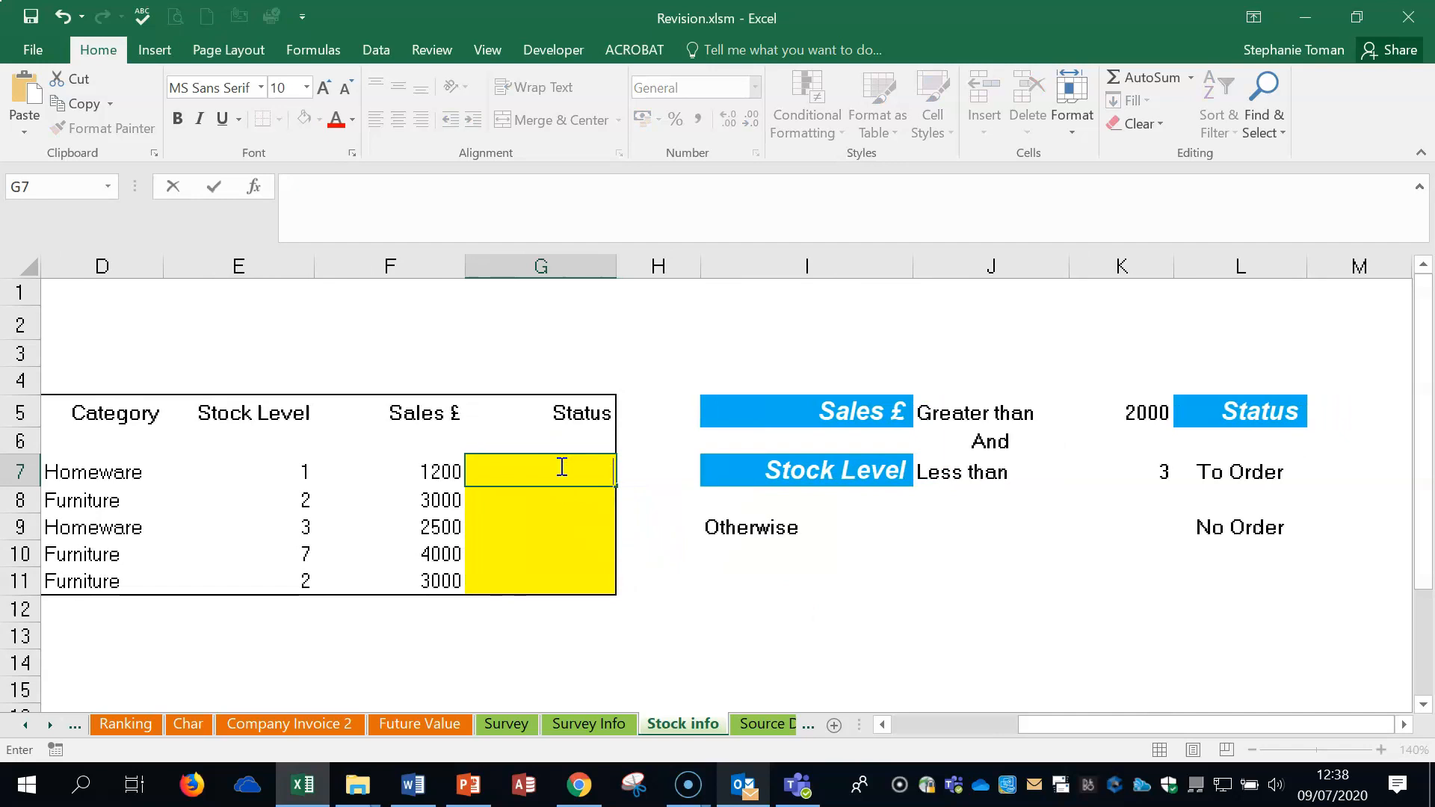
{"action": "type", "text": "=if"}
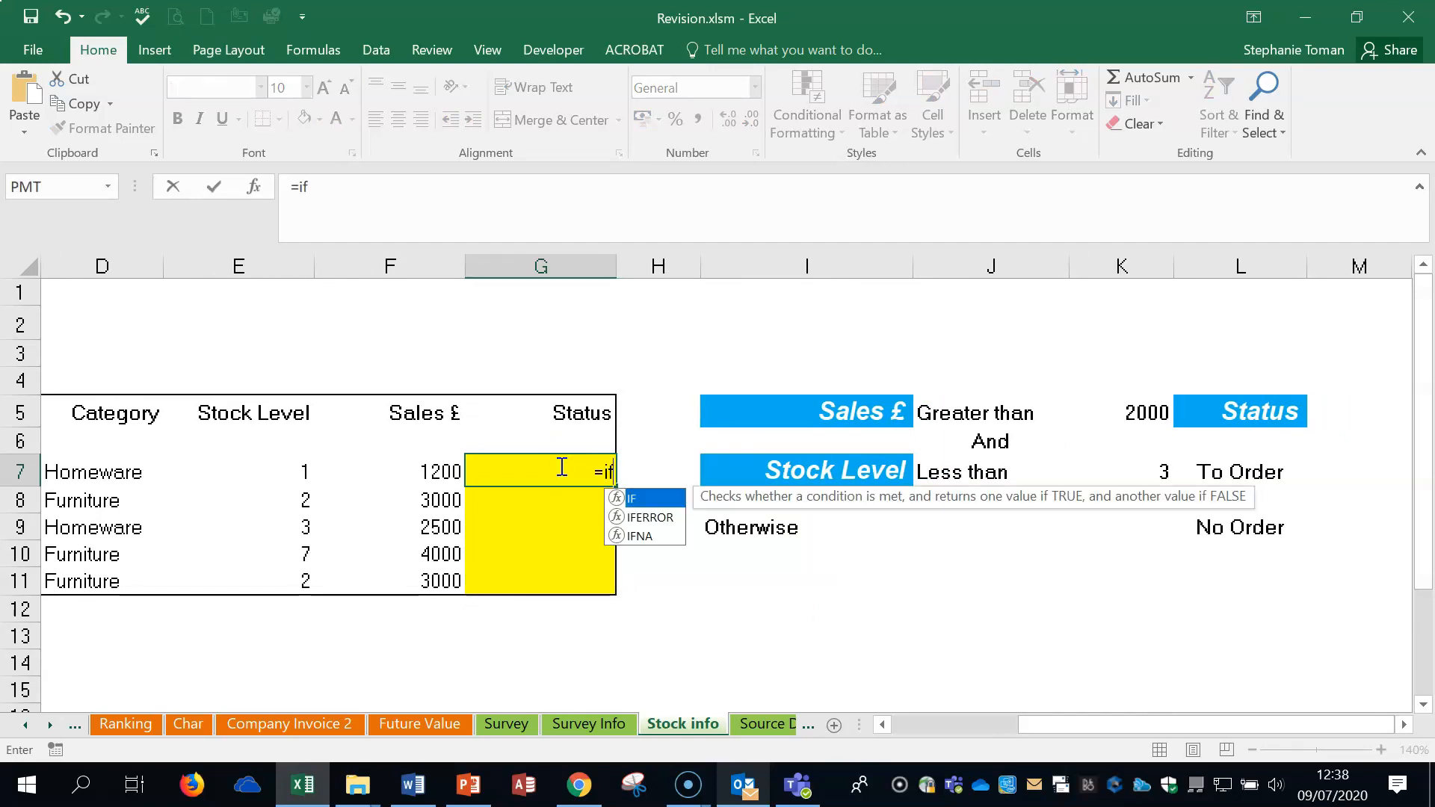
{"action": "double_click", "coordinate": [657, 500]}
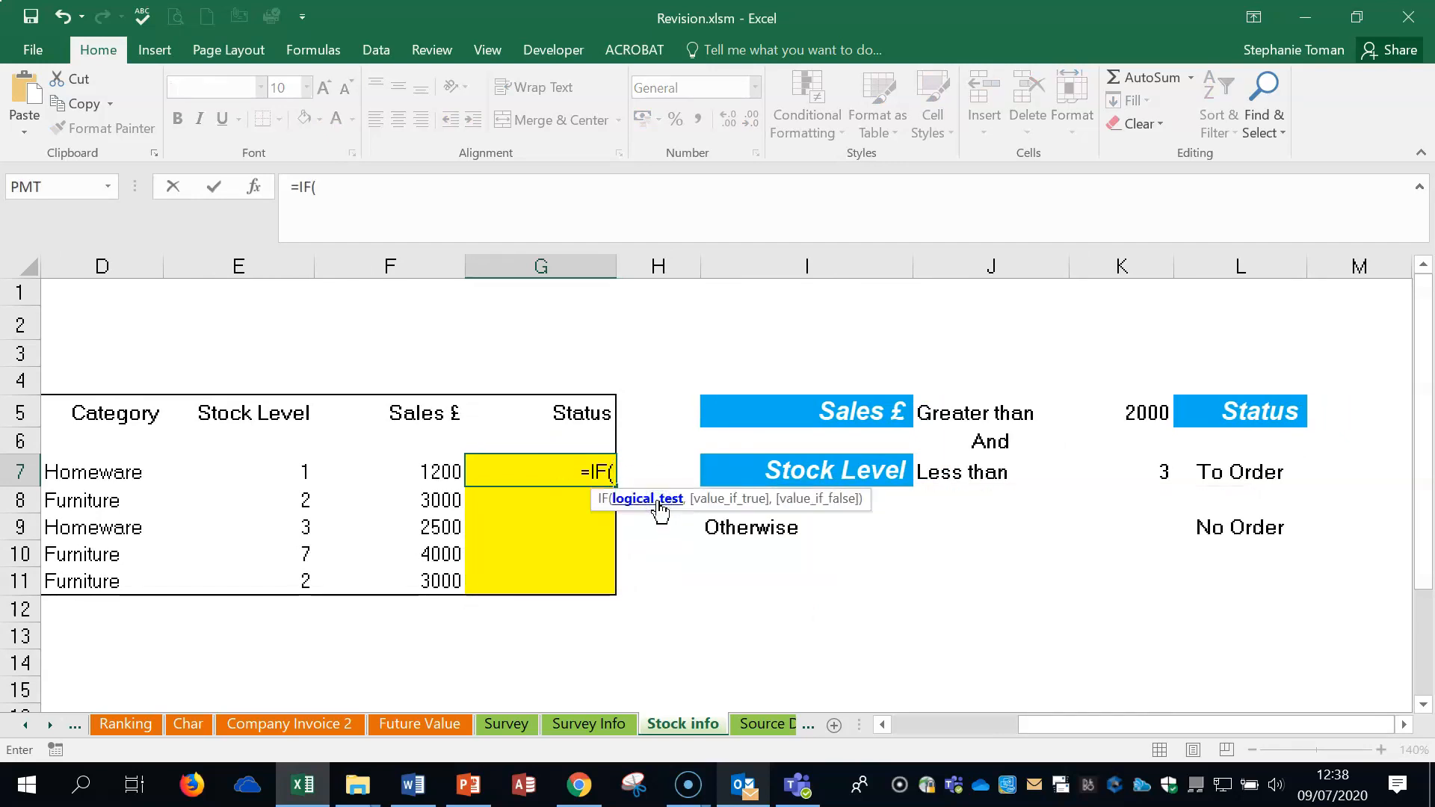
{"action": "left_click", "coordinate": [251, 187]}
{"action": "left_click_drag", "start_coordinate": [907, 381], "coordinate": [471, 47]}
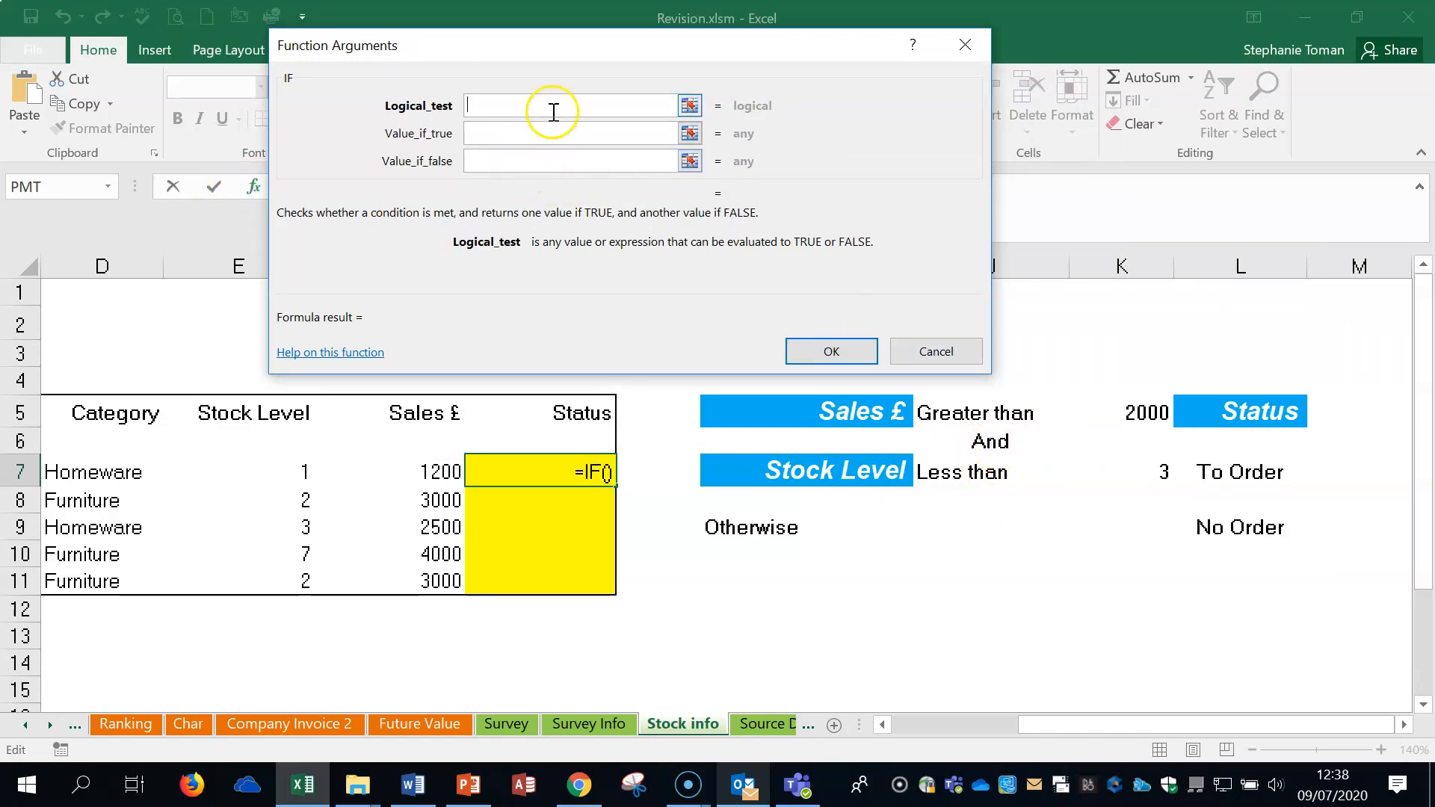
Step: Begin the IF logical test with an AND function whose first condition is F7>$K$5, using an absolute reference
{"action": "left_click", "coordinate": [510, 102]}
{"action": "type", "text": "AND("}
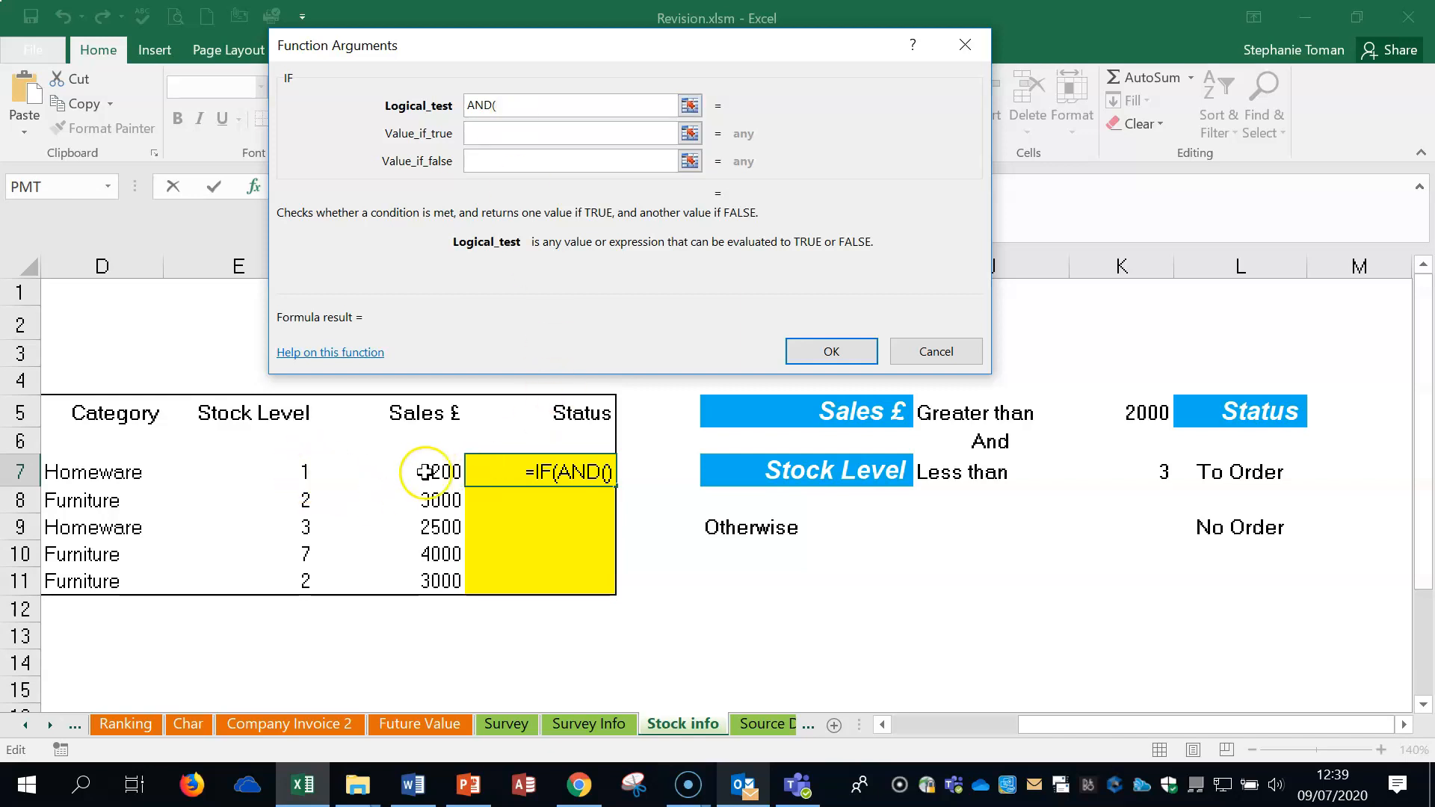
{"action": "left_click_drag", "start_coordinate": [552, 50], "coordinate": [713, 31]}
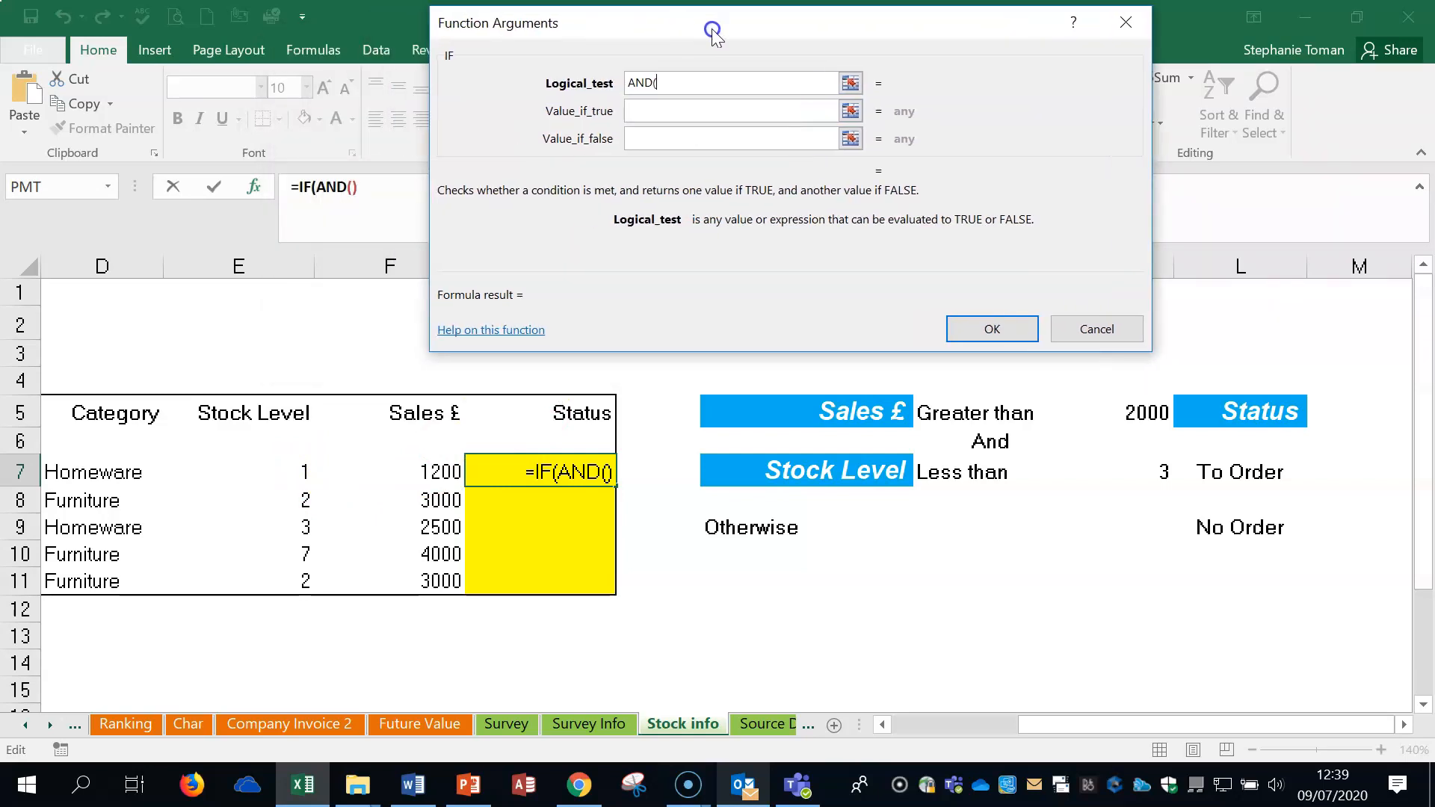
{"action": "left_click", "coordinate": [401, 474]}
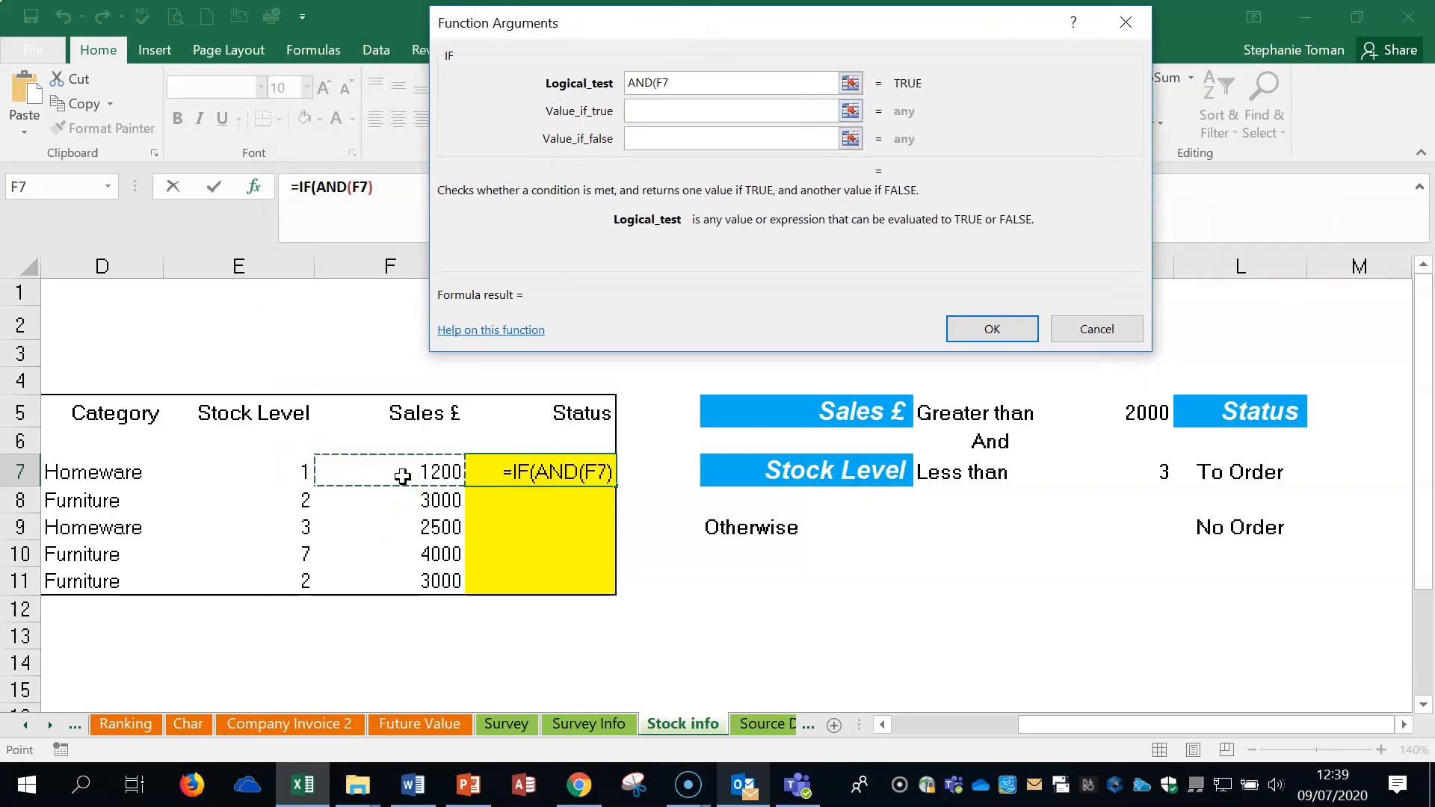
{"action": "type", "text": ">"}
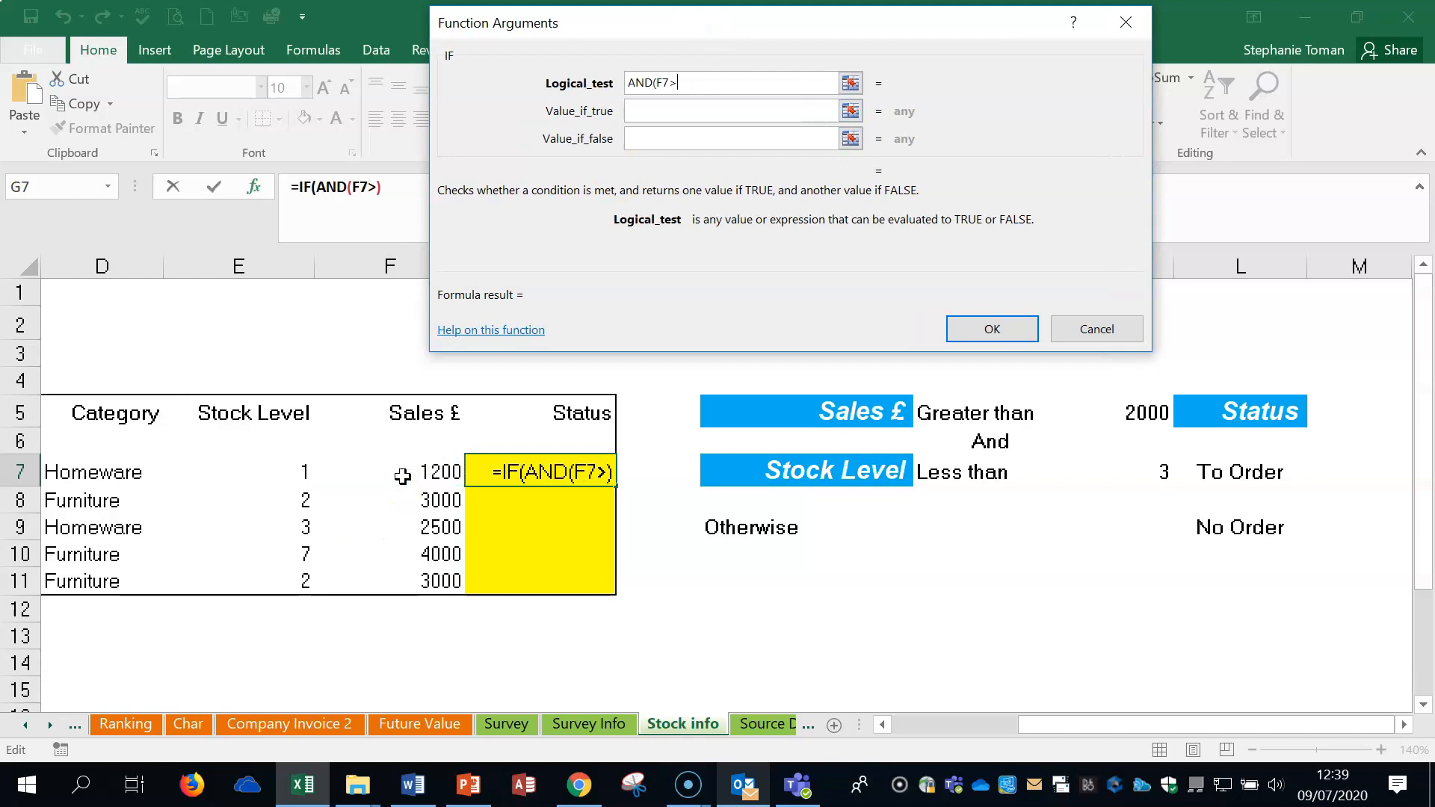
{"action": "left_click_drag", "start_coordinate": [1012, 22], "coordinate": [1002, 561]}
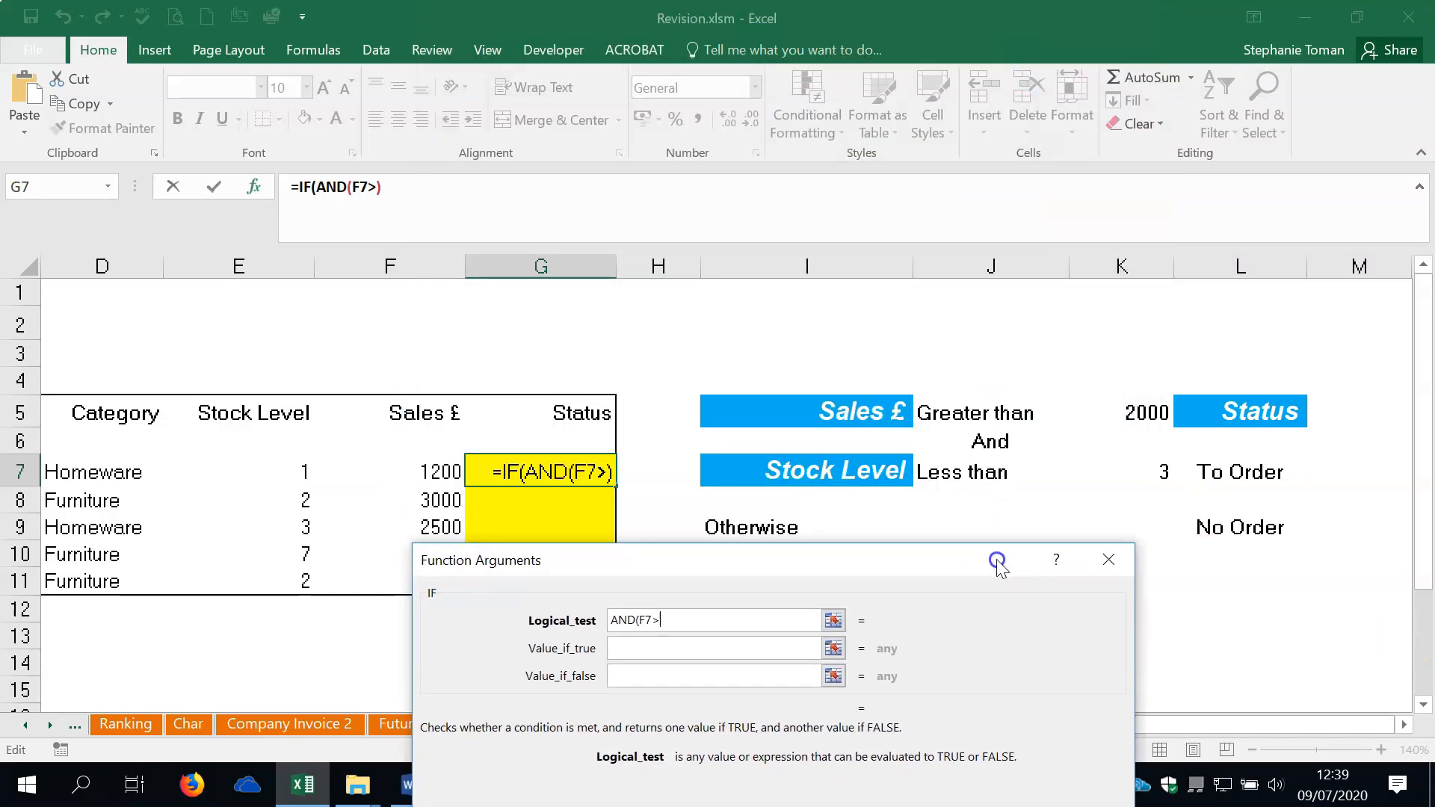
{"action": "left_click", "coordinate": [1144, 417]}
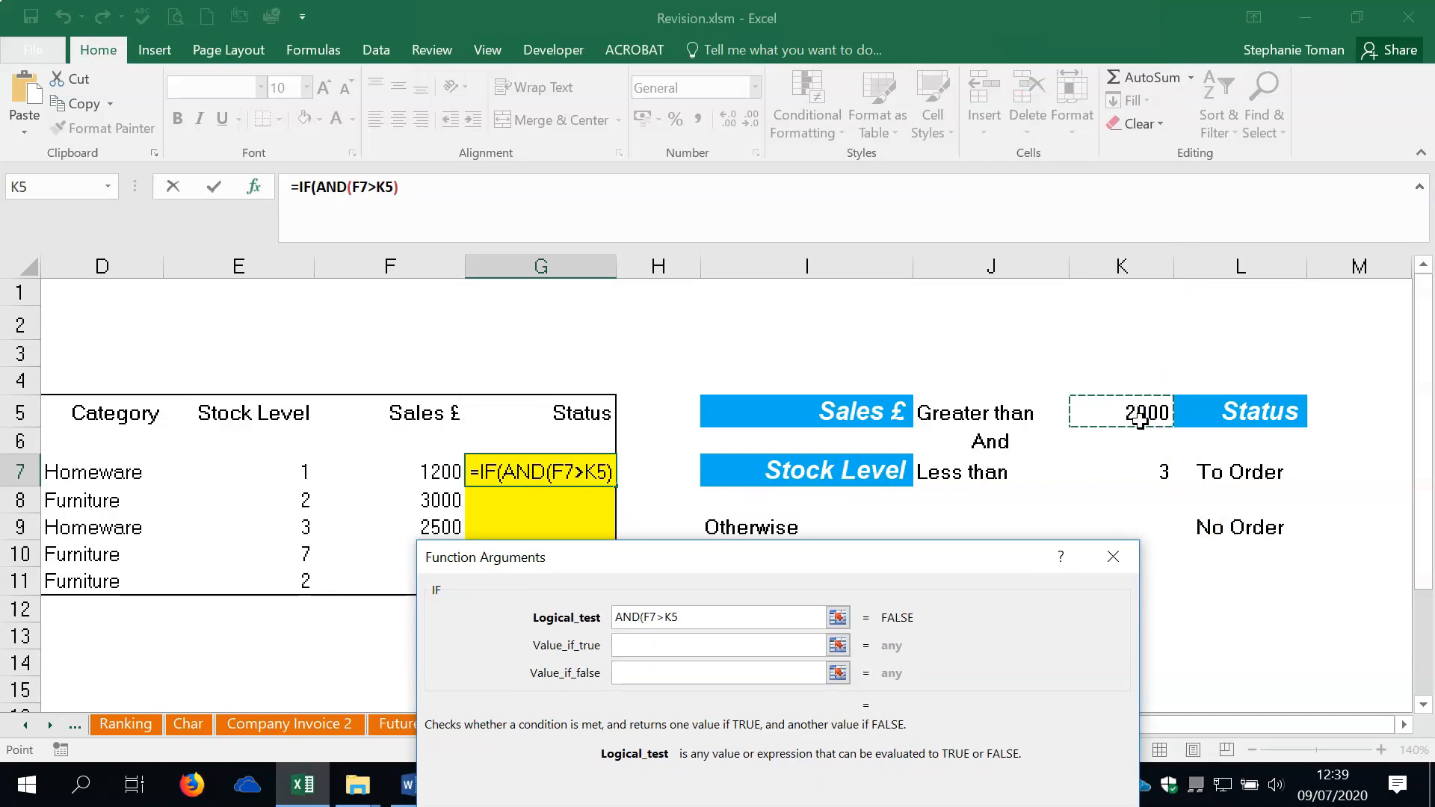
{"action": "left_click", "coordinate": [1109, 422]}
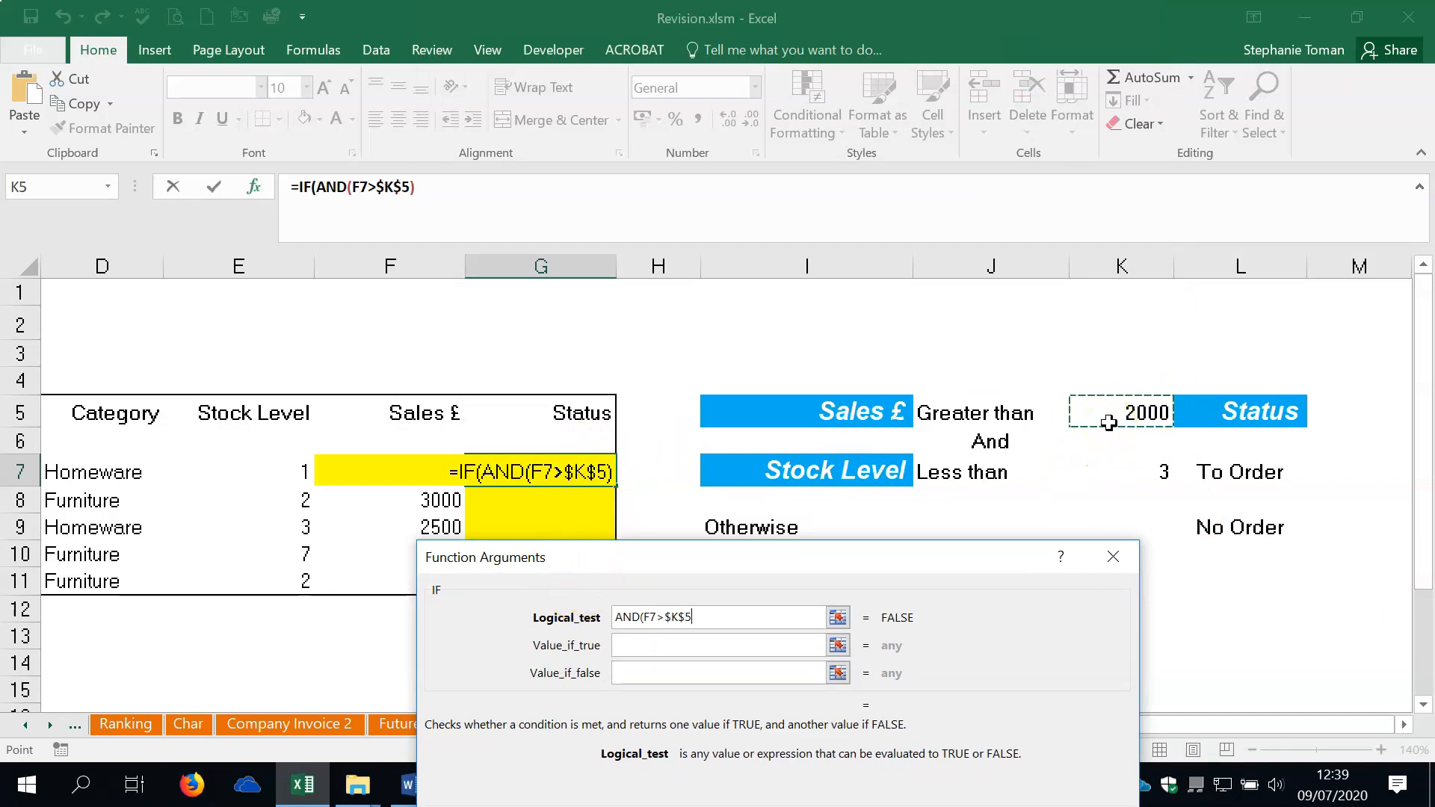
Step: Add the second condition E7>$K$7 to the AND function with an absolute reference and close its bracket
{"action": "left_click", "coordinate": [746, 643]}
{"action": "left_click", "coordinate": [746, 620]}
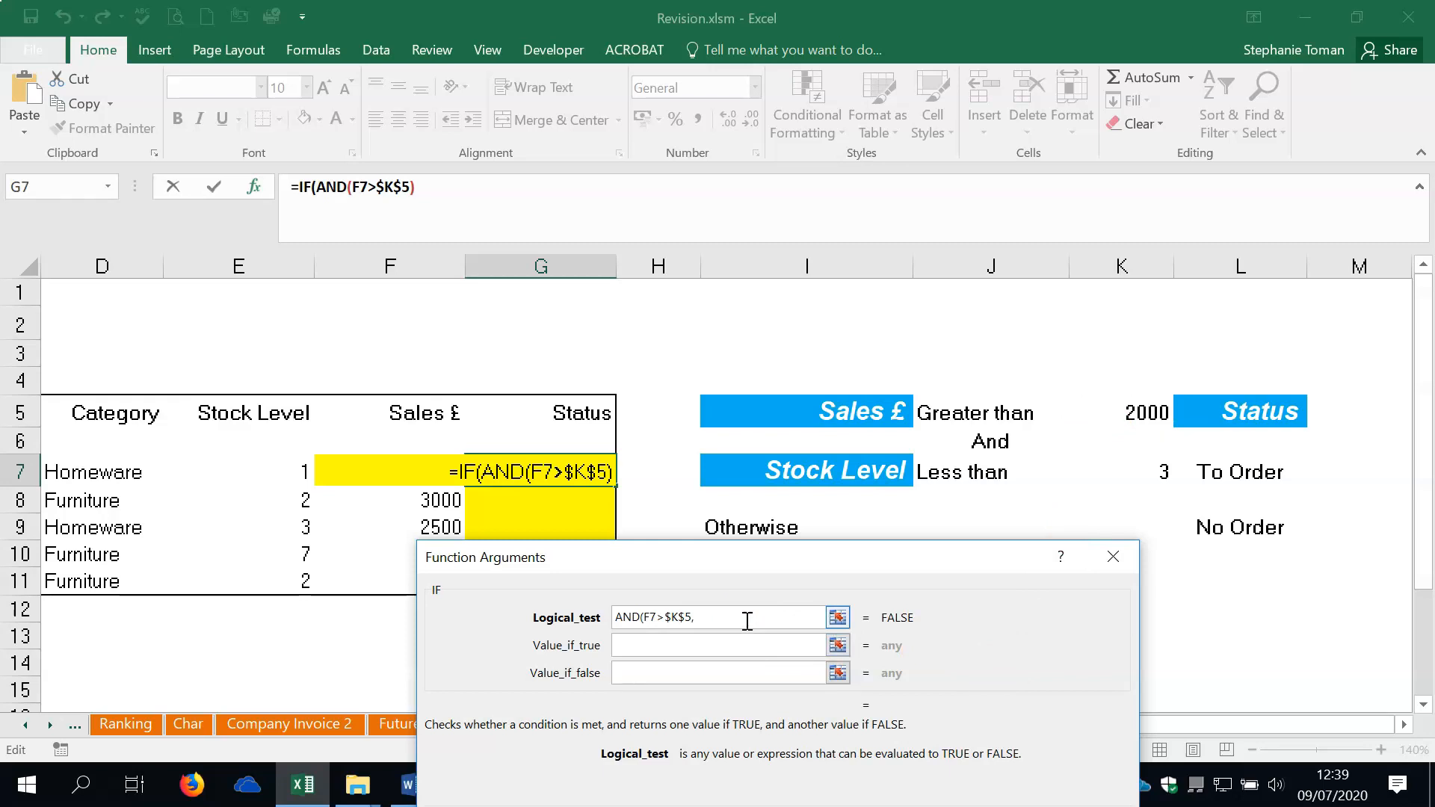
{"action": "type", "text": ","}
{"action": "left_click", "coordinate": [270, 472]}
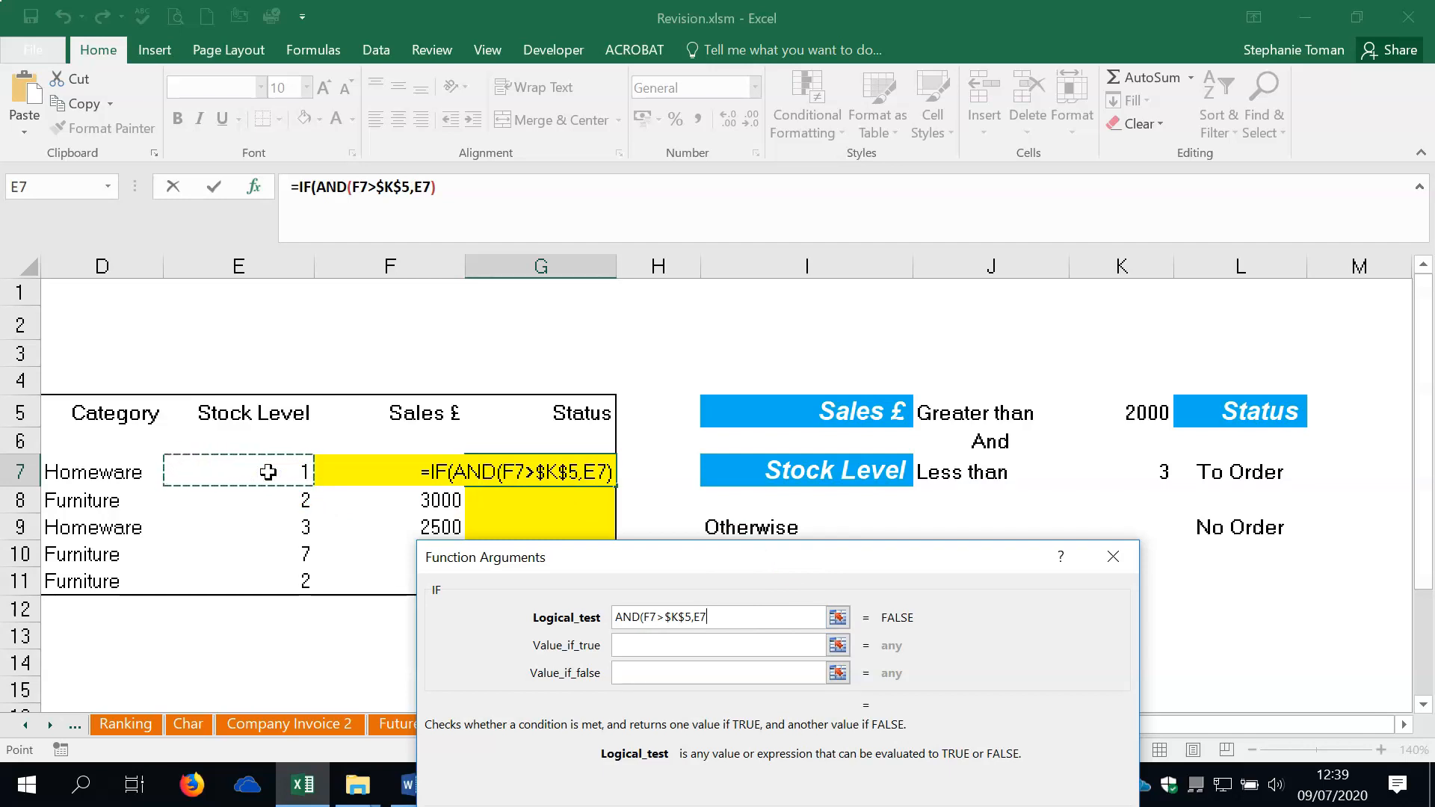
{"action": "type", "text": ">"}
{"action": "left_click", "coordinate": [1153, 476]}
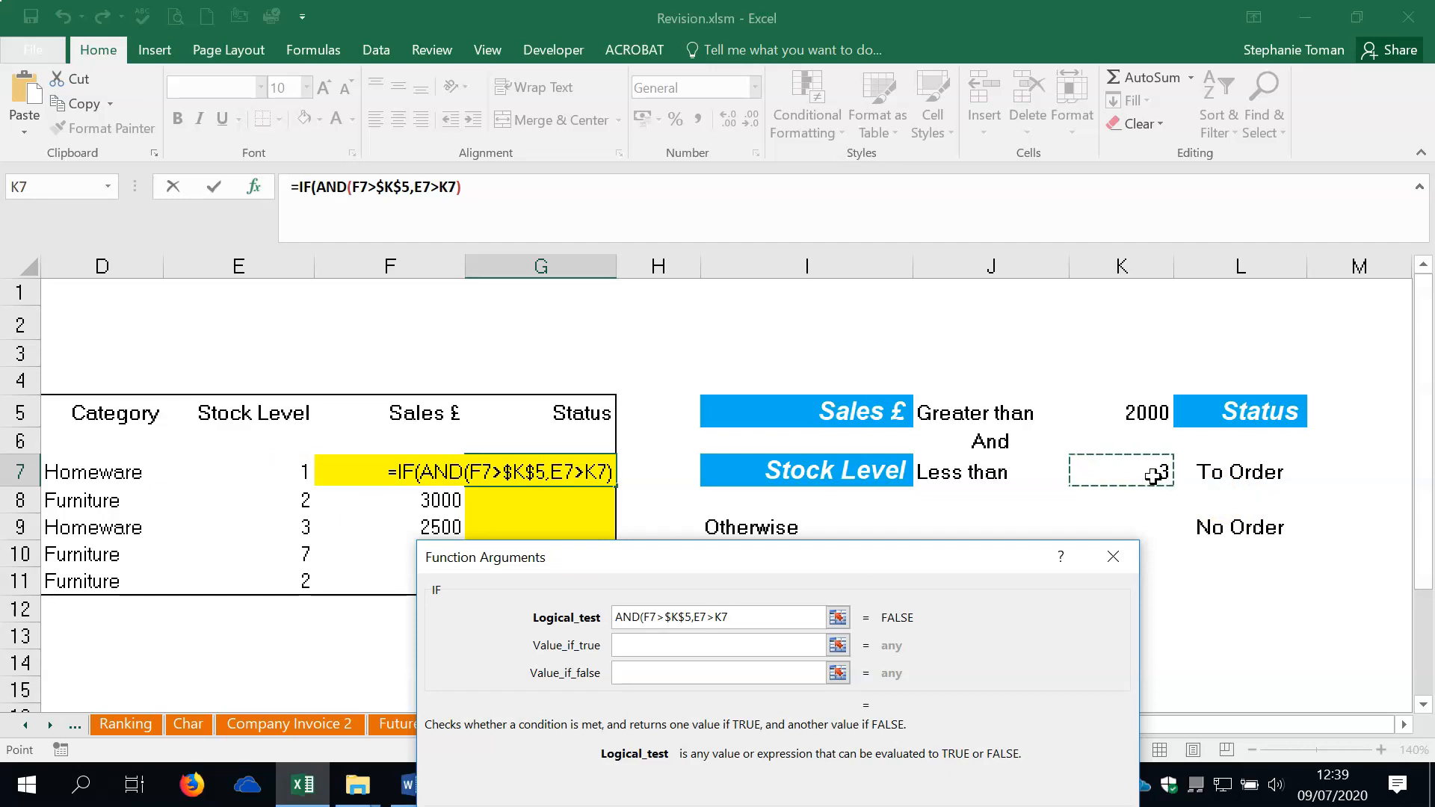
{"action": "key", "text": "F4"}
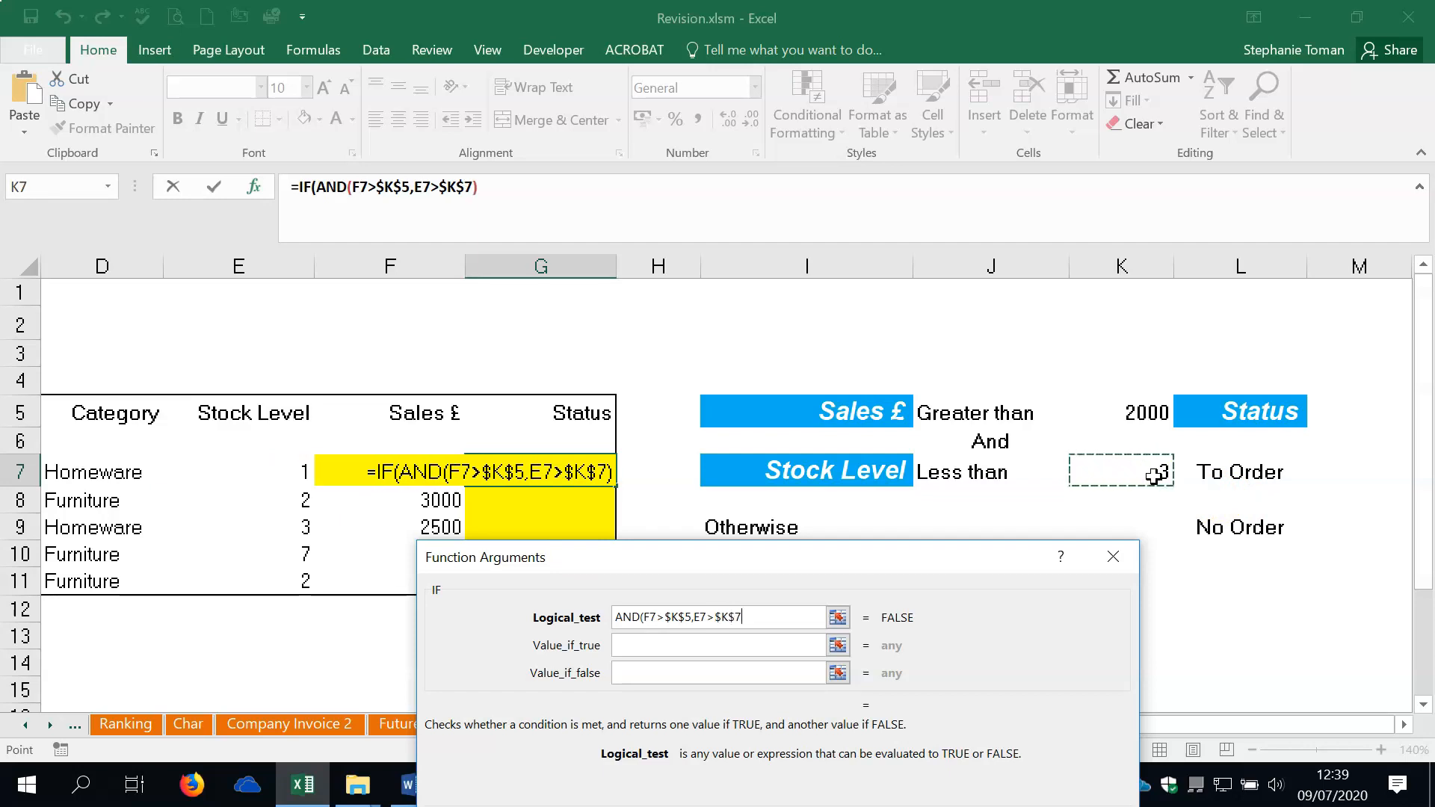
{"action": "type", "text": ")"}
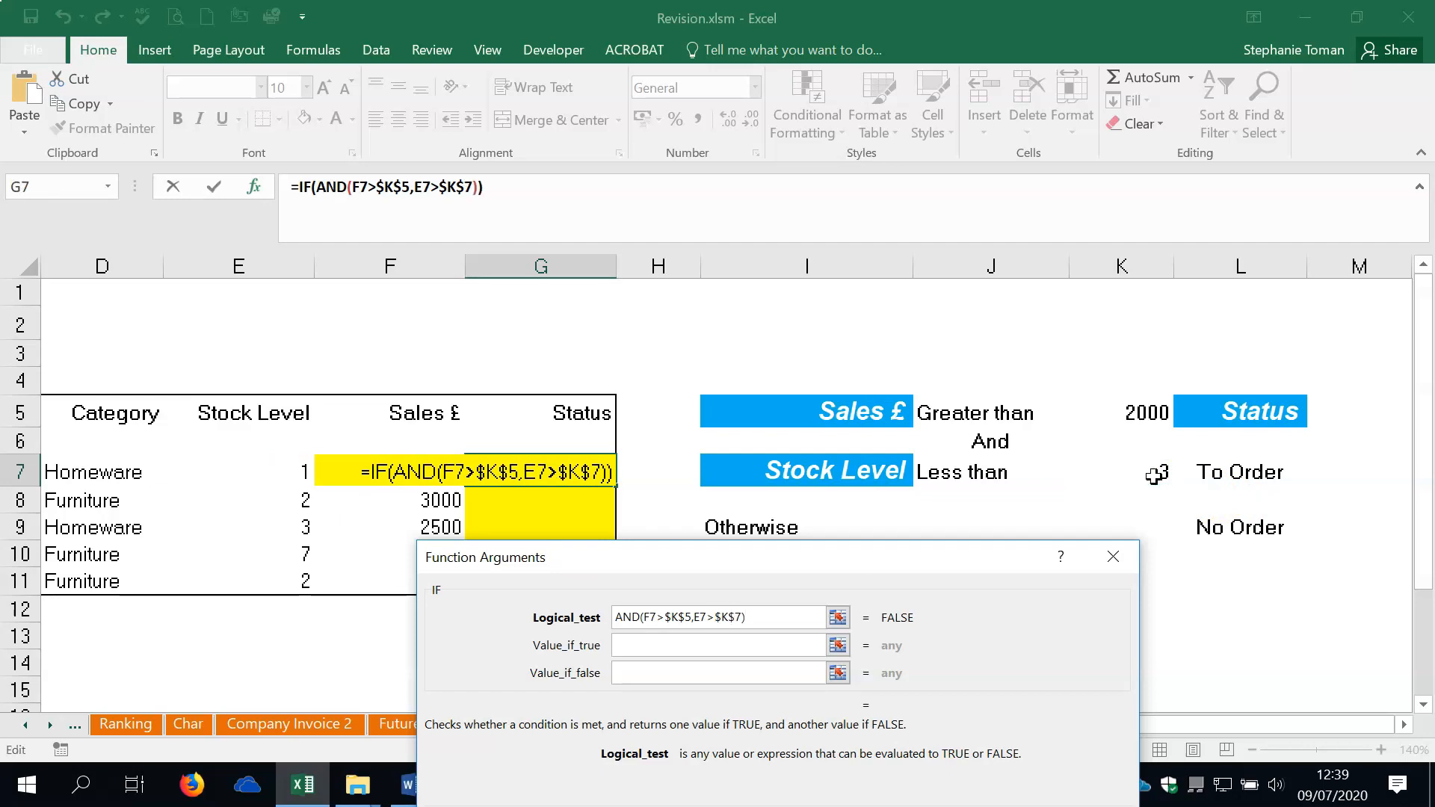
Step: Set the IF function's true value to "To Order" and false value to "No Order", and insert it in G7
{"action": "left_click", "coordinate": [641, 649]}
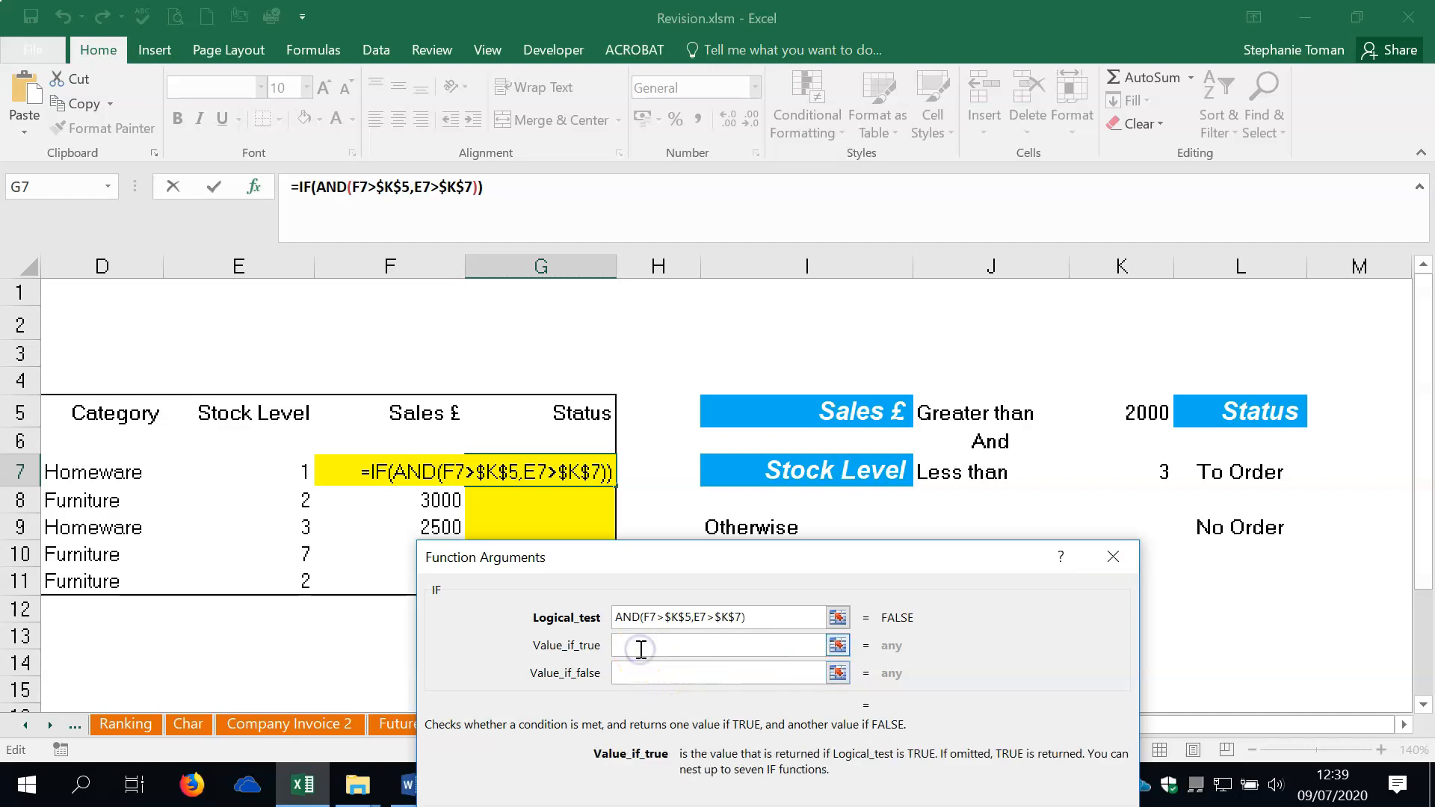
{"action": "type", "text": "To Order"}
{"action": "key", "text": "Tab"}
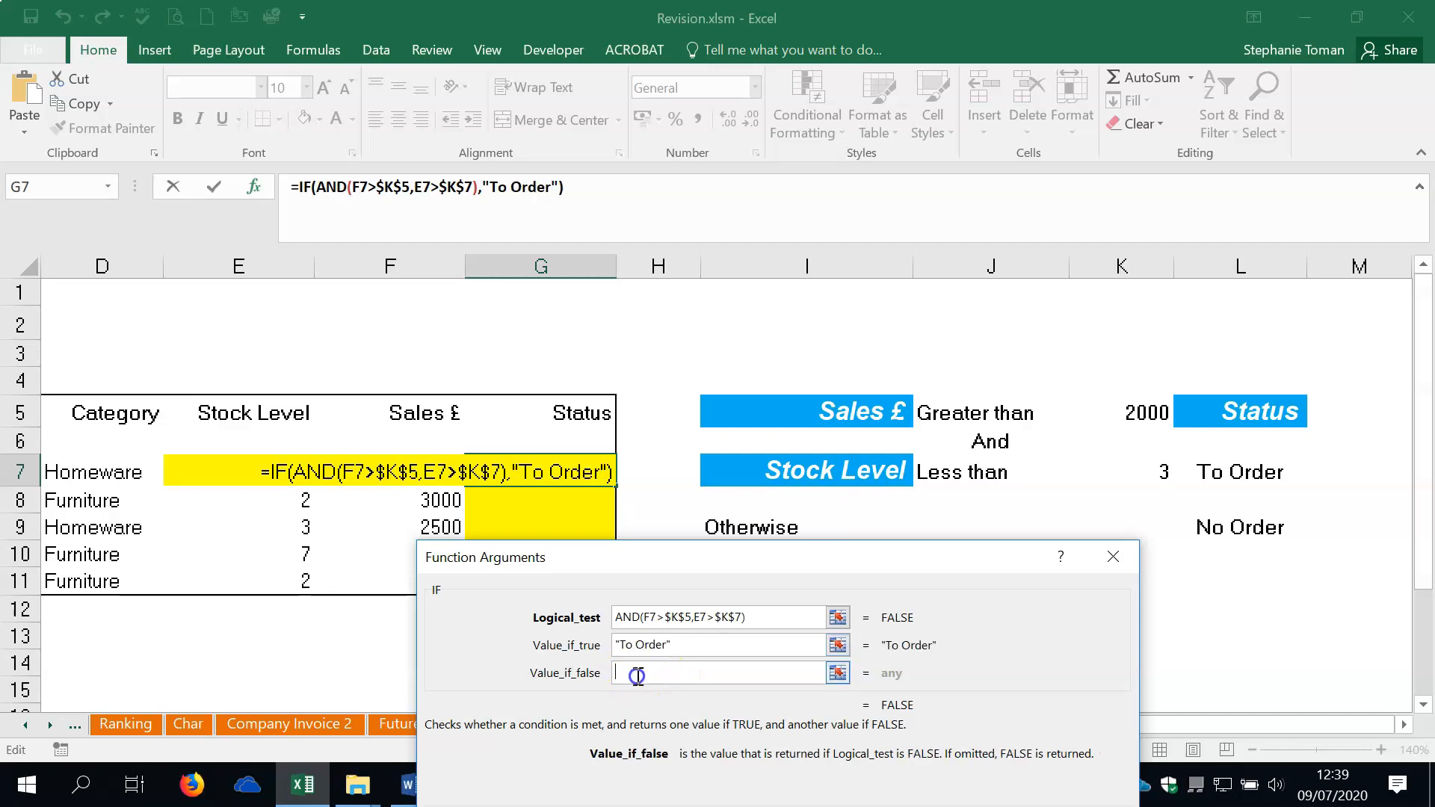
{"action": "type", "text": "No Order"}
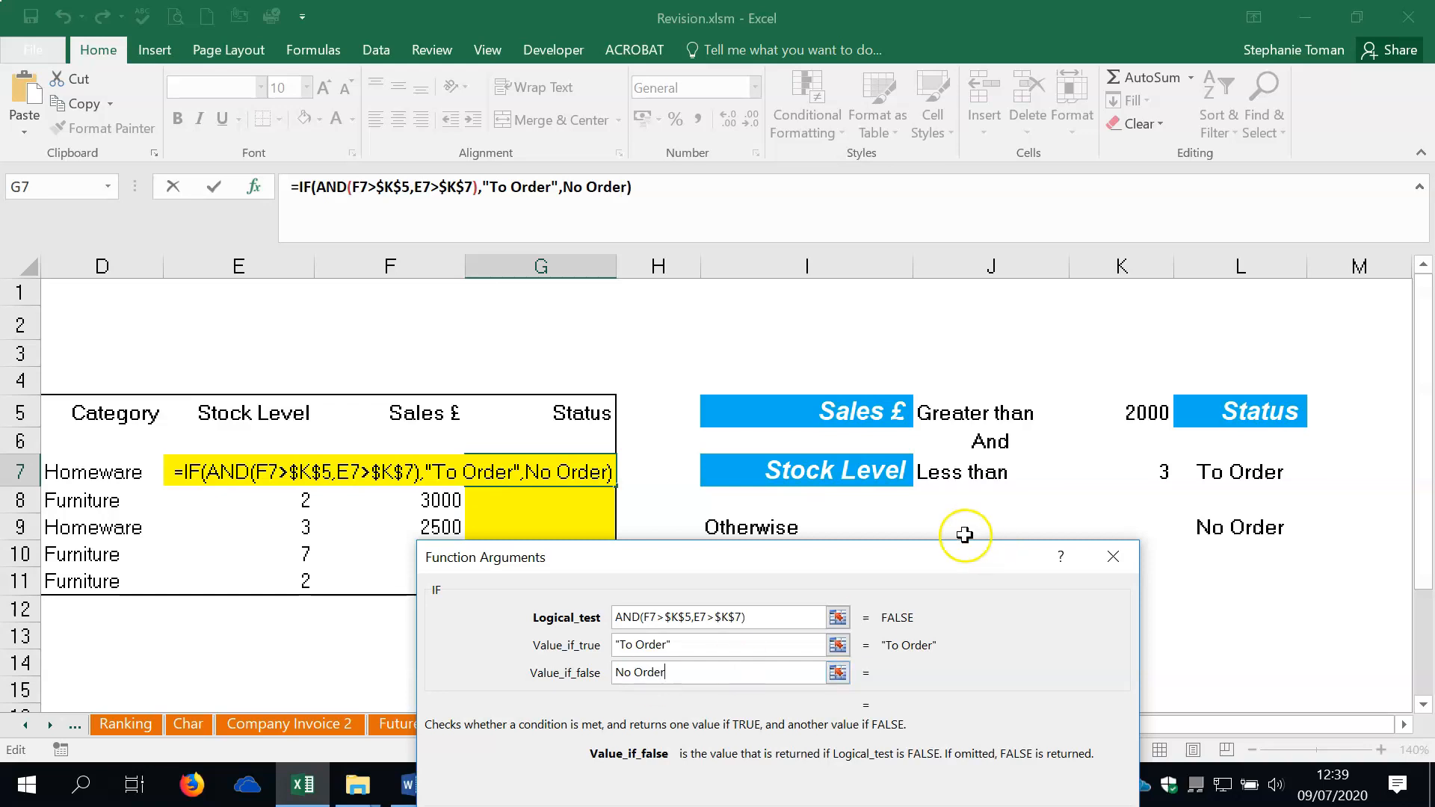
{"action": "left_click_drag", "start_coordinate": [930, 560], "coordinate": [1044, 53]}
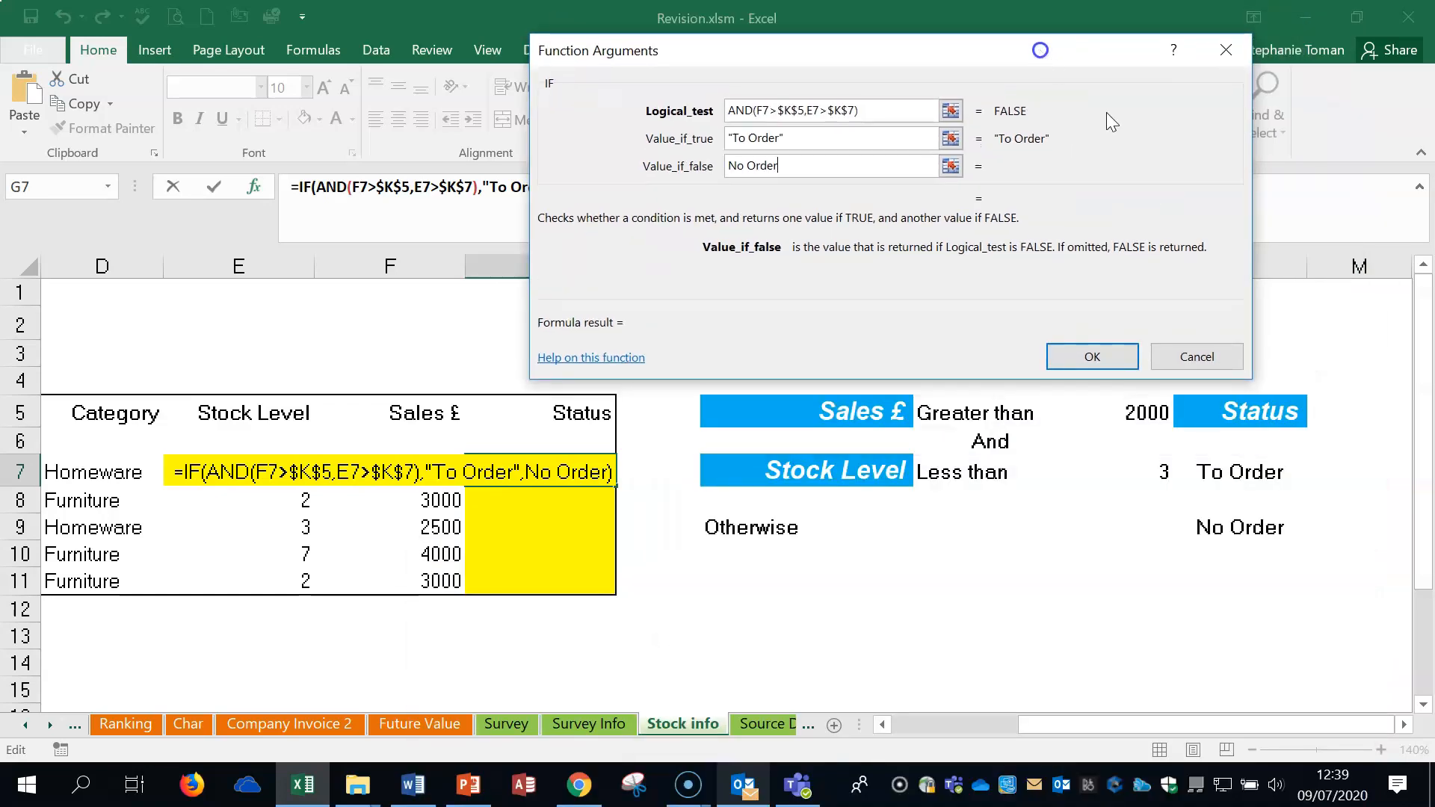
{"action": "left_click", "coordinate": [1097, 357]}
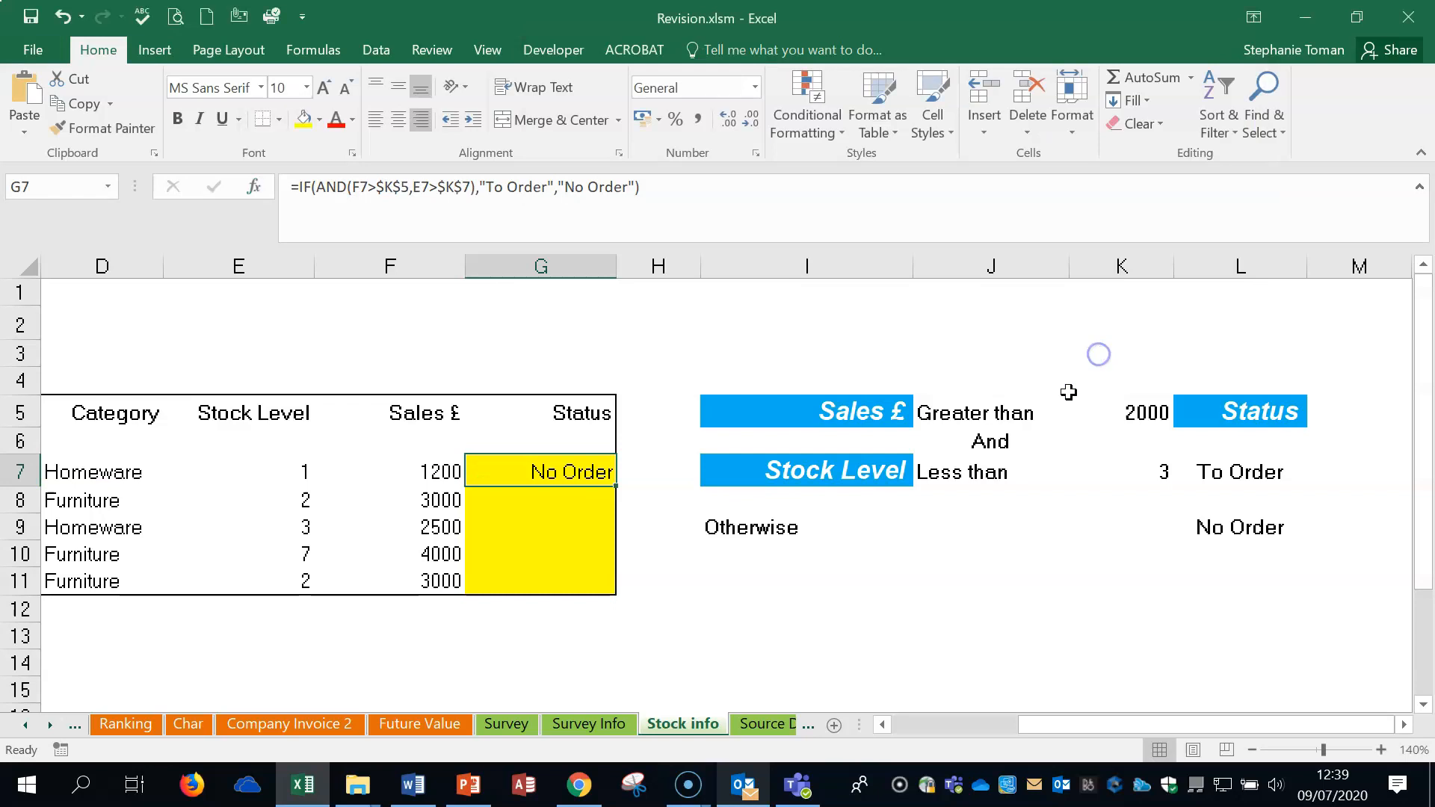
Step: Copy the G7 function down the Status column to G11 and check the copied formulas against the Chair row's sales
{"action": "double_click", "coordinate": [617, 487]}
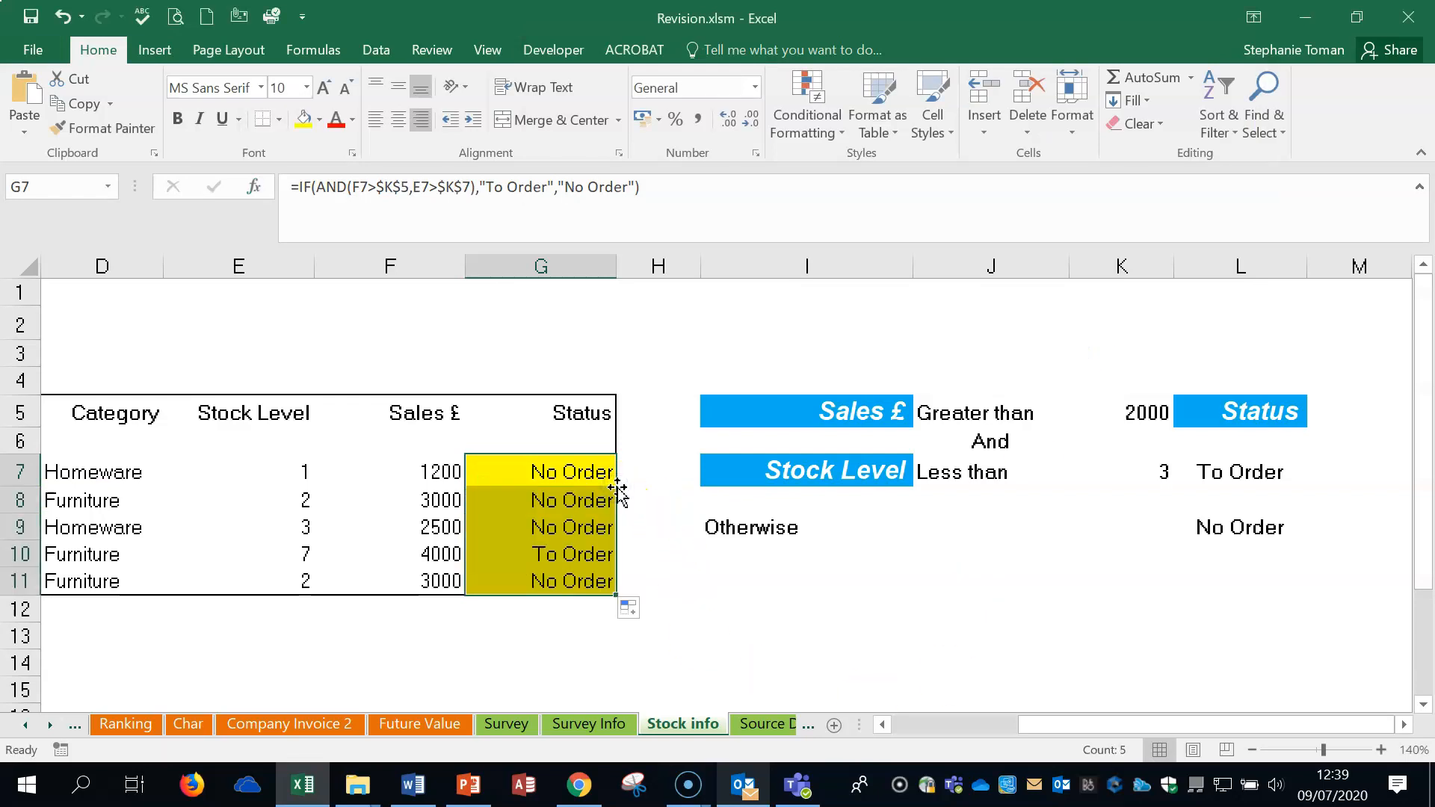
{"action": "left_click", "coordinate": [553, 503]}
{"action": "left_click", "coordinate": [560, 527]}
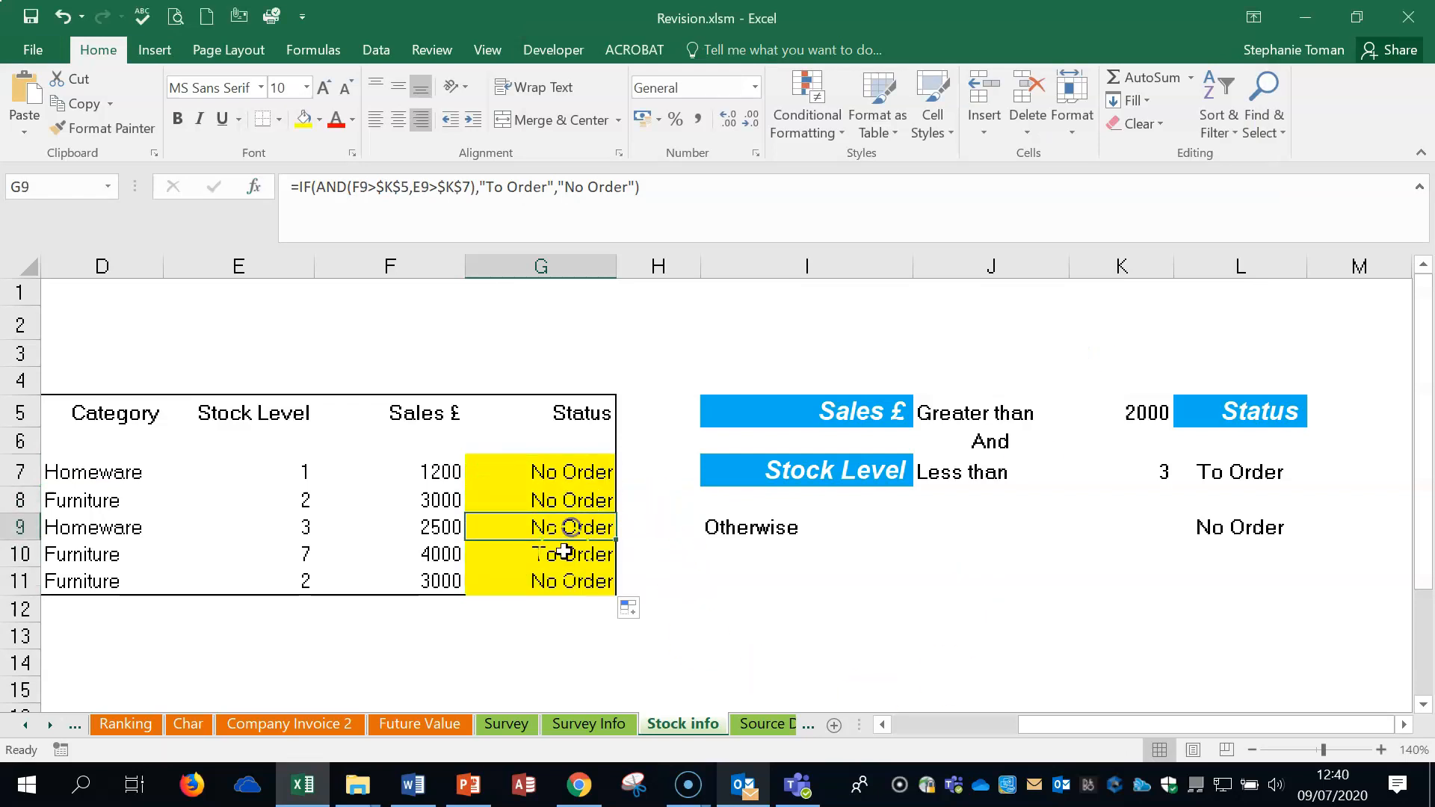
{"action": "left_click", "coordinate": [563, 554]}
{"action": "double_click", "coordinate": [563, 554]}
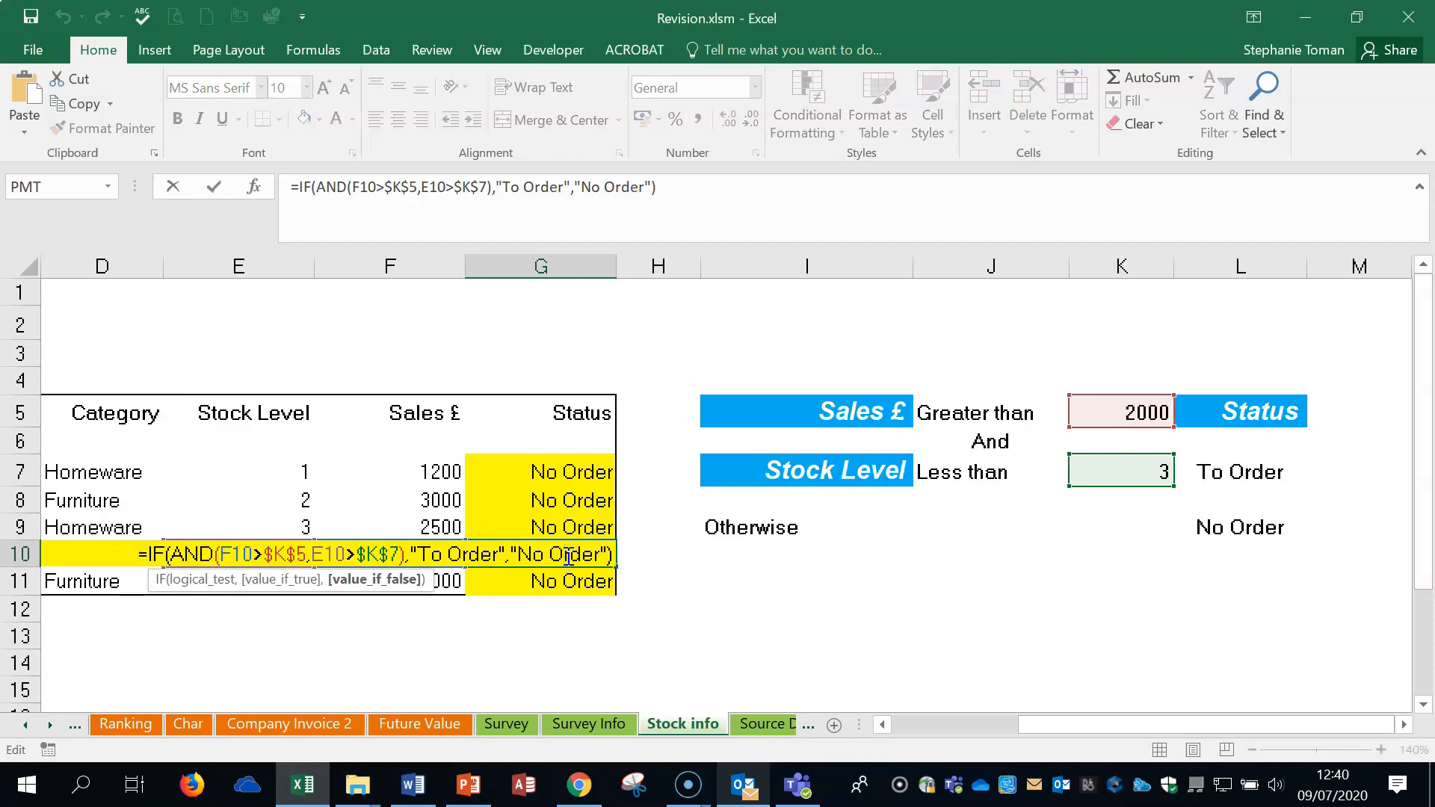
{"action": "key", "text": "Escape"}
{"action": "left_click", "coordinate": [439, 553]}
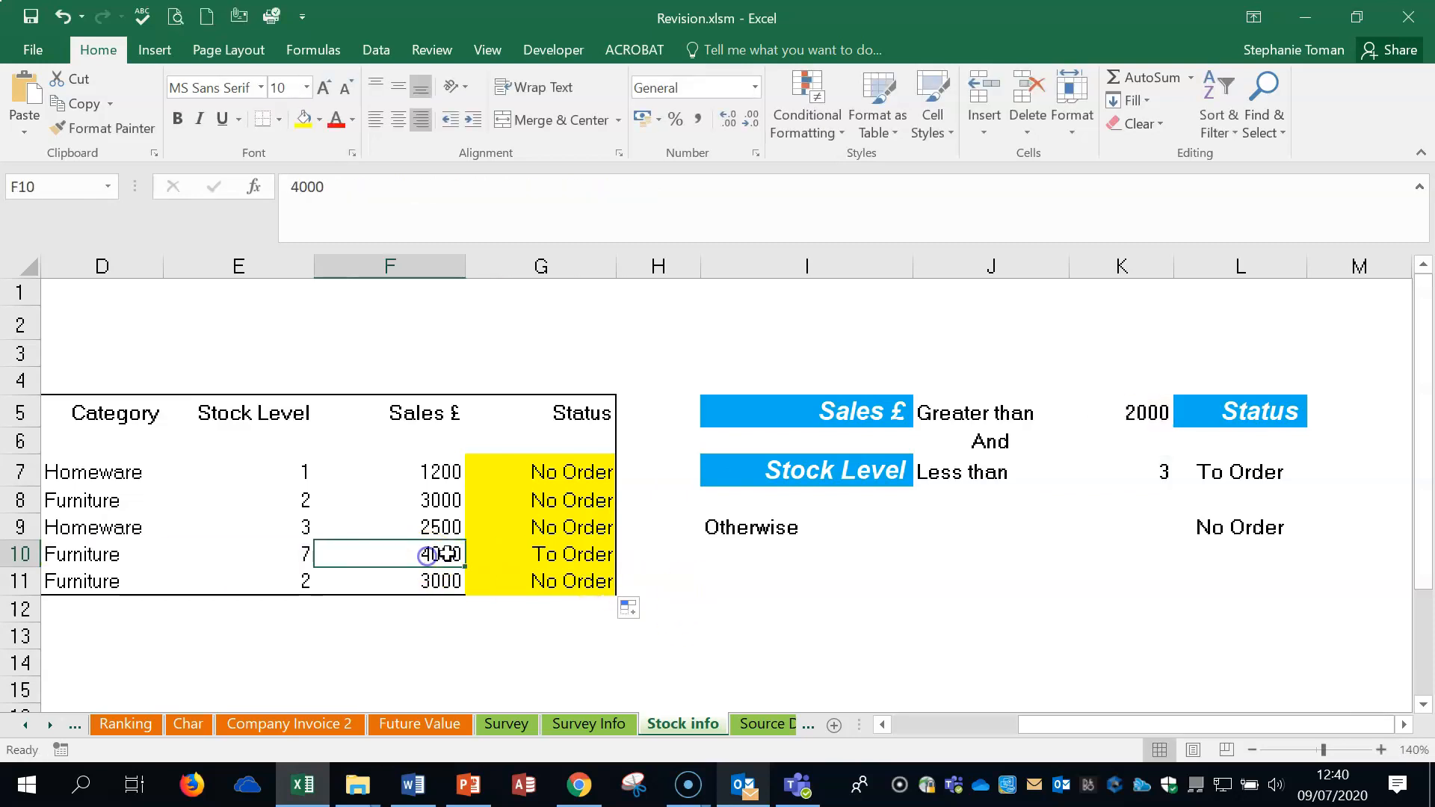
{"action": "left_click", "coordinate": [863, 600]}
{"action": "left_click", "coordinate": [1074, 660]}
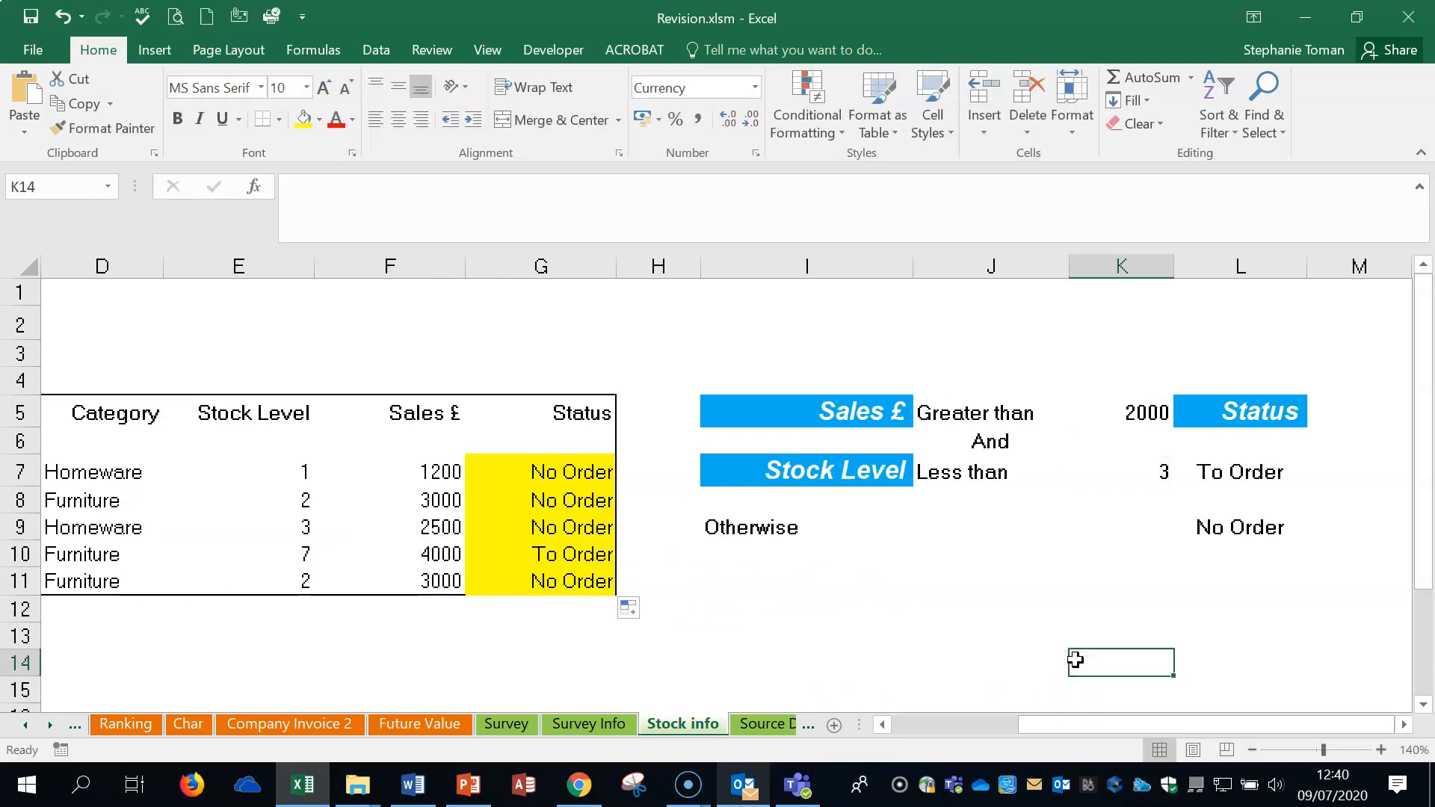